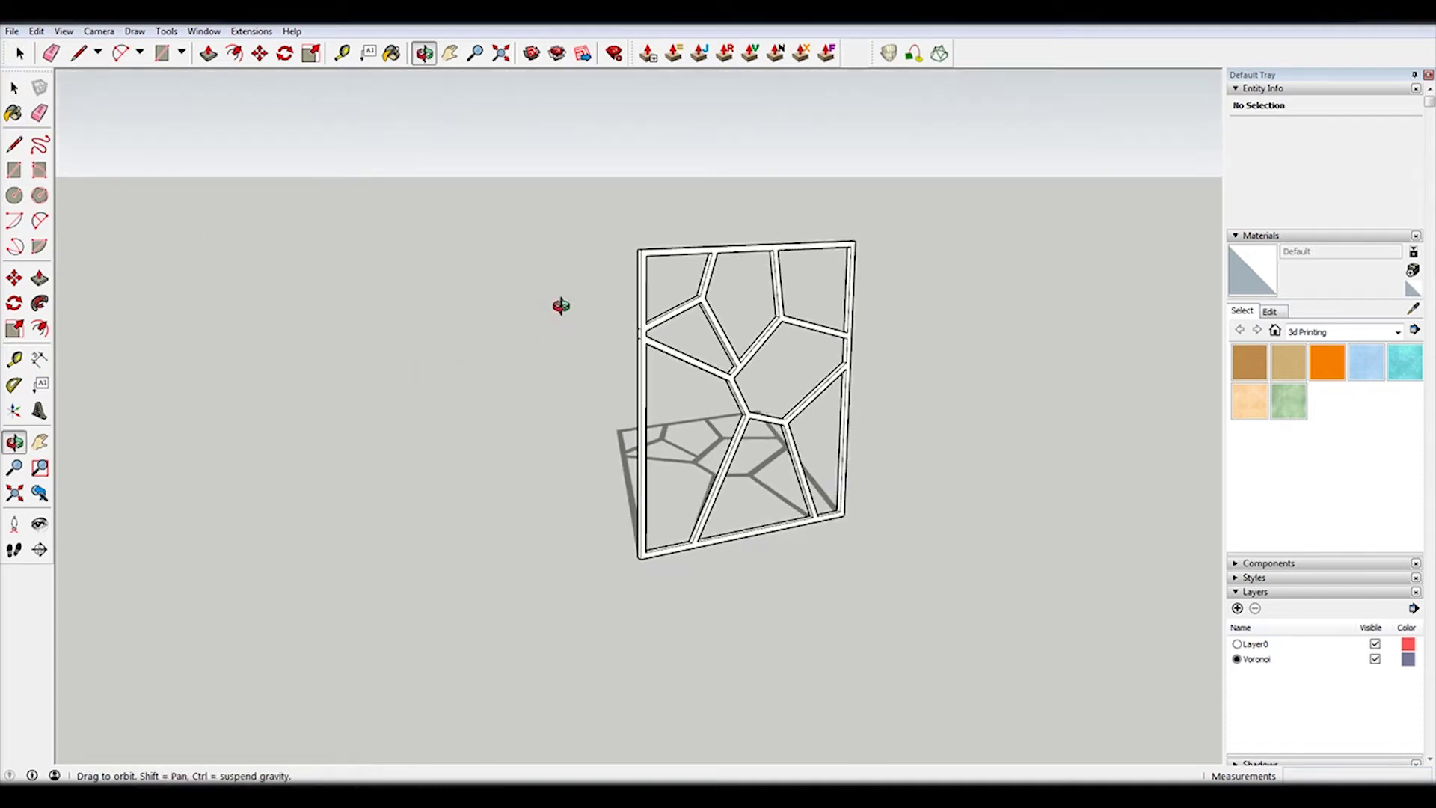
Orbit and zoom around the finished shadowed Voronoi frame to inspect it.
{"action": "scroll", "coordinate": [656, 410], "scroll_direction": "up", "scroll_amount": 6}
{"action": "middle_click_drag", "start_coordinate": [657, 430], "coordinate": [815, 548]}
{"action": "scroll", "coordinate": [658, 433], "scroll_direction": "down", "scroll_amount": 3}
{"action": "scroll", "coordinate": [681, 482], "scroll_direction": "down", "scroll_amount": 2}
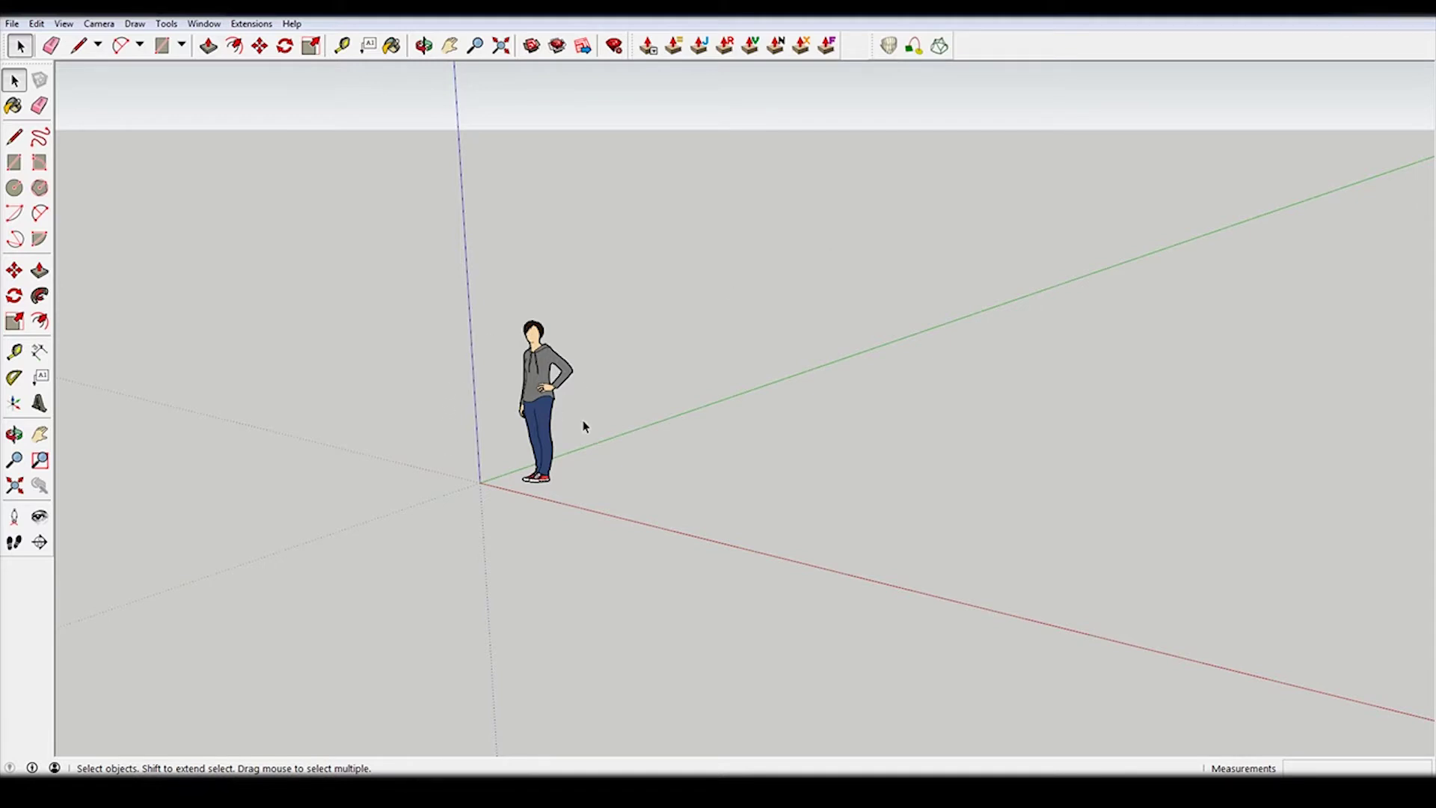
Delete the default scale figure and tilt the view down to the ground plane.
{"action": "left_click", "coordinate": [537, 374]}
{"action": "key", "text": "Delete"}
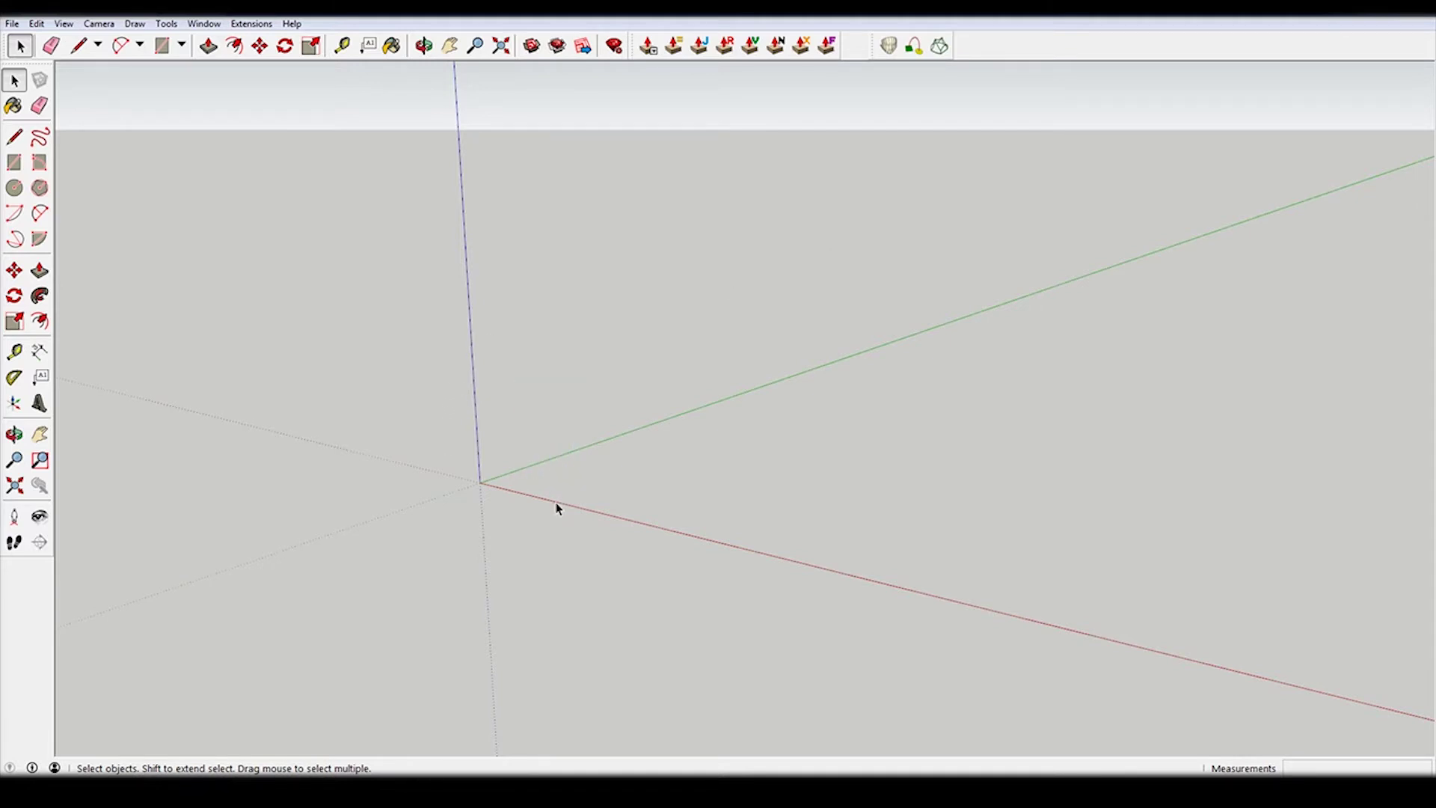
{"action": "middle_click_drag", "start_coordinate": [419, 426], "coordinate": [571, 572]}
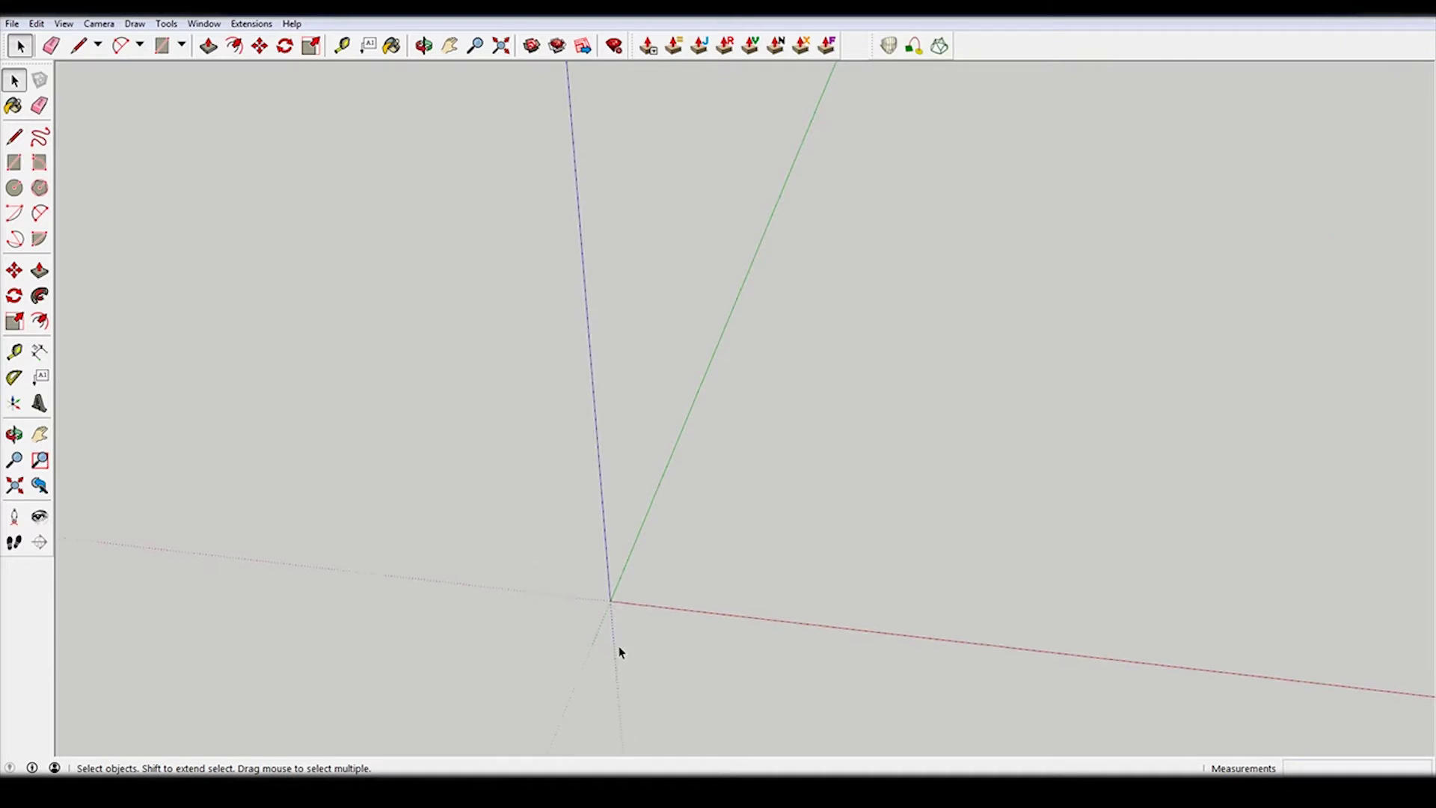
Draw a rectangle on the ground plane starting at the origin.
{"action": "key", "text": "r"}
{"action": "left_click", "coordinate": [601, 580]}
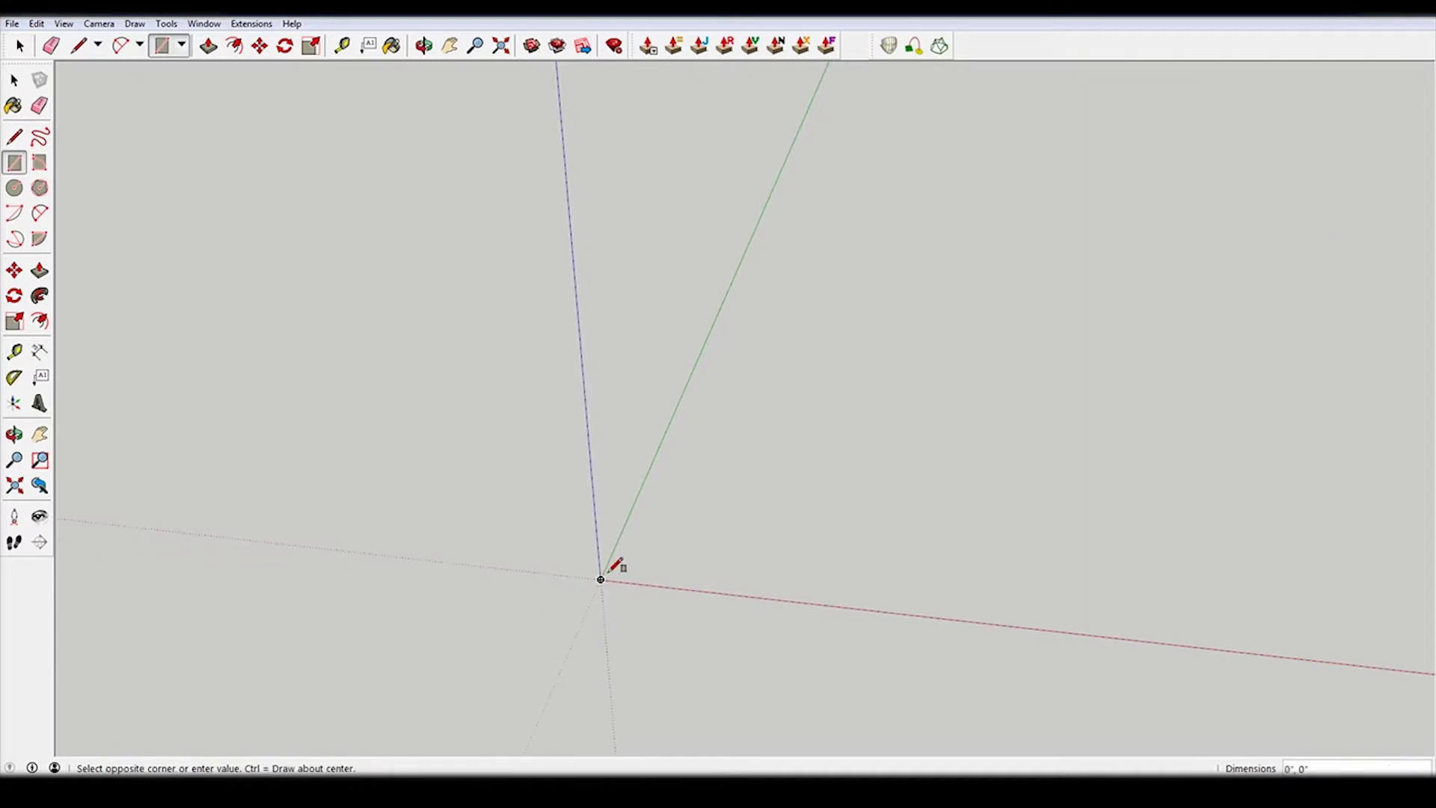
{"action": "left_click", "coordinate": [983, 397]}
Delete the rectangle's face, leaving only its four edges.
{"action": "key", "text": "o"}
{"action": "left_click_drag", "start_coordinate": [669, 467], "coordinate": [836, 552]}
{"action": "key", "text": "space"}
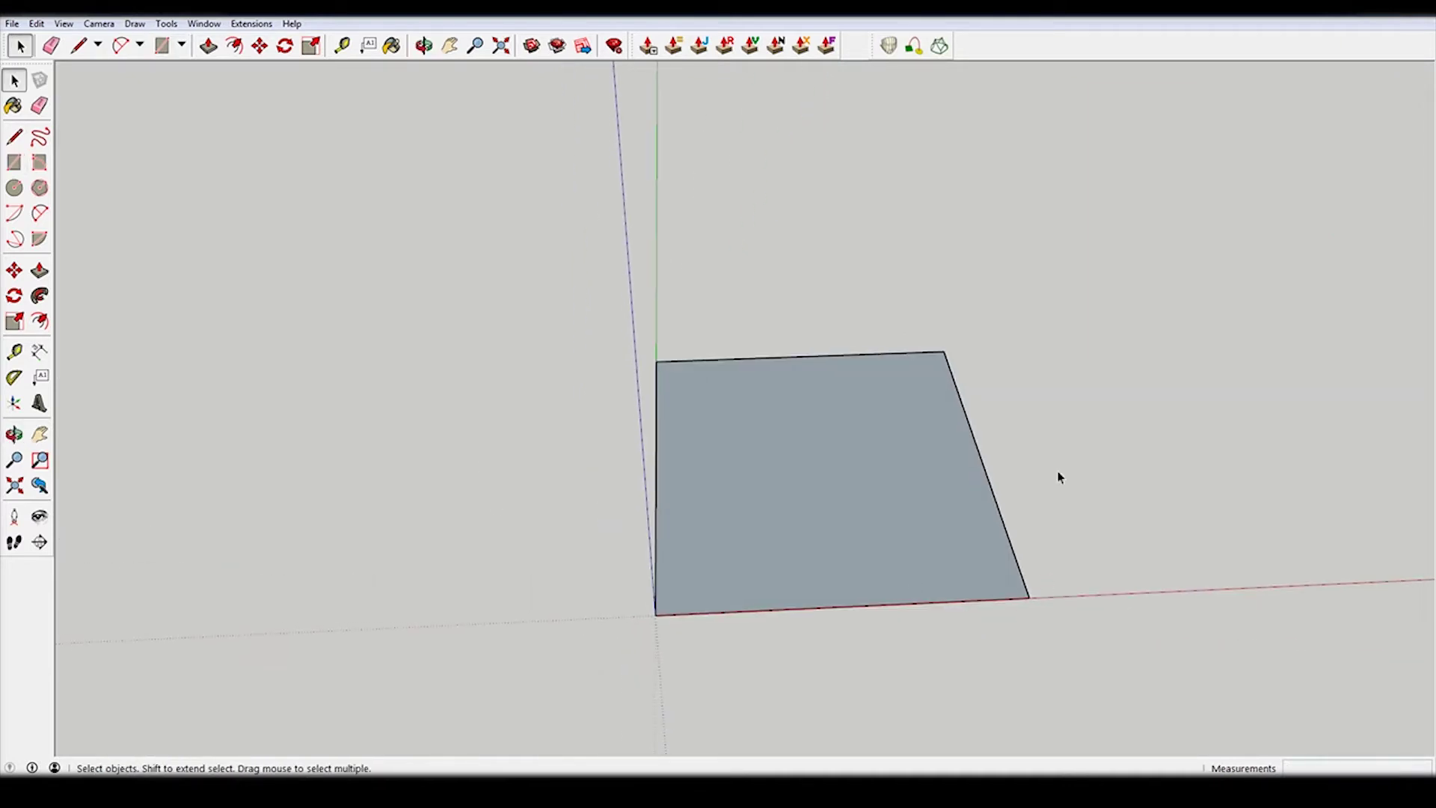
{"action": "left_click", "coordinate": [838, 501]}
{"action": "key", "text": "Delete"}
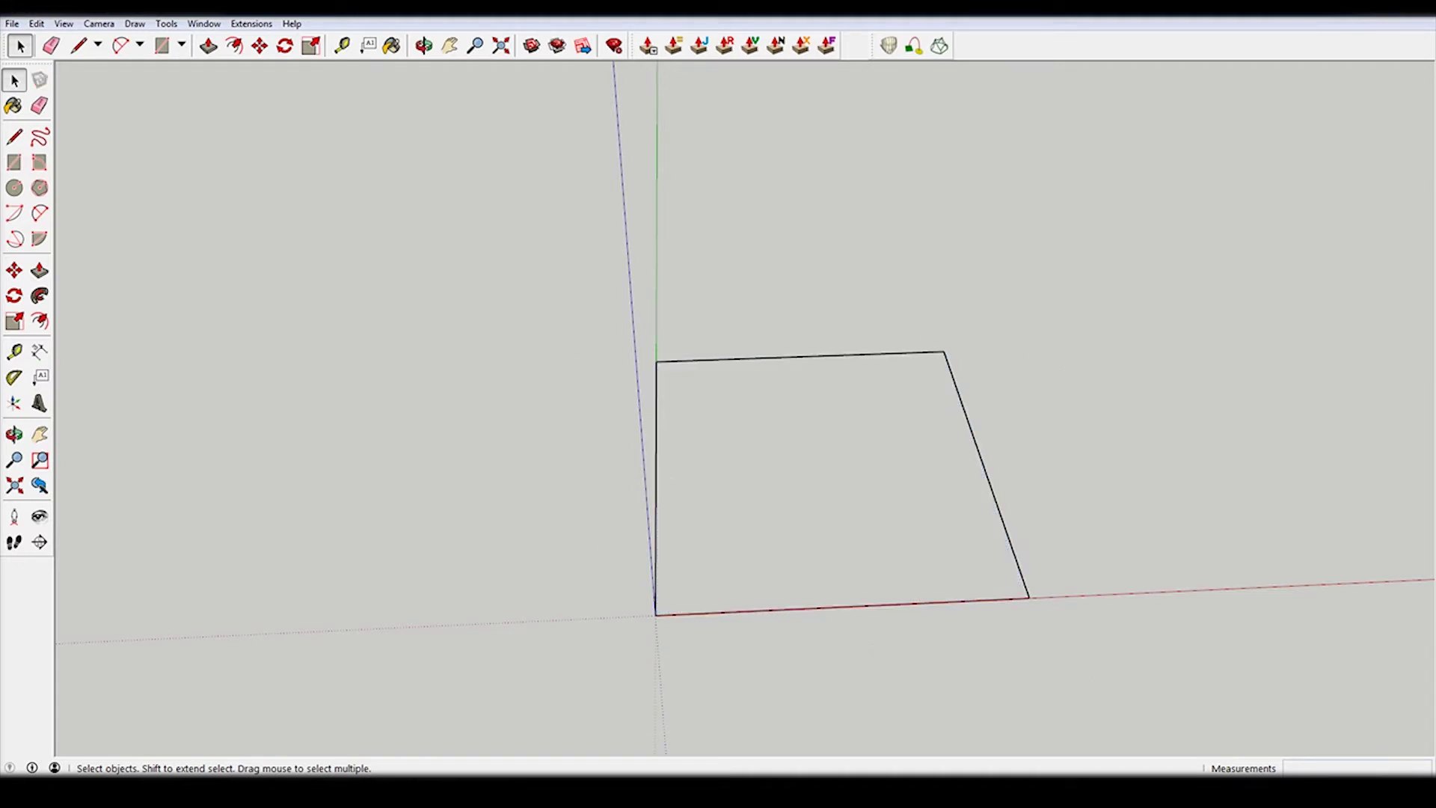
Switch the camera to Parallel Projection and the Top standard view.
{"action": "left_click", "coordinate": [112, 25]}
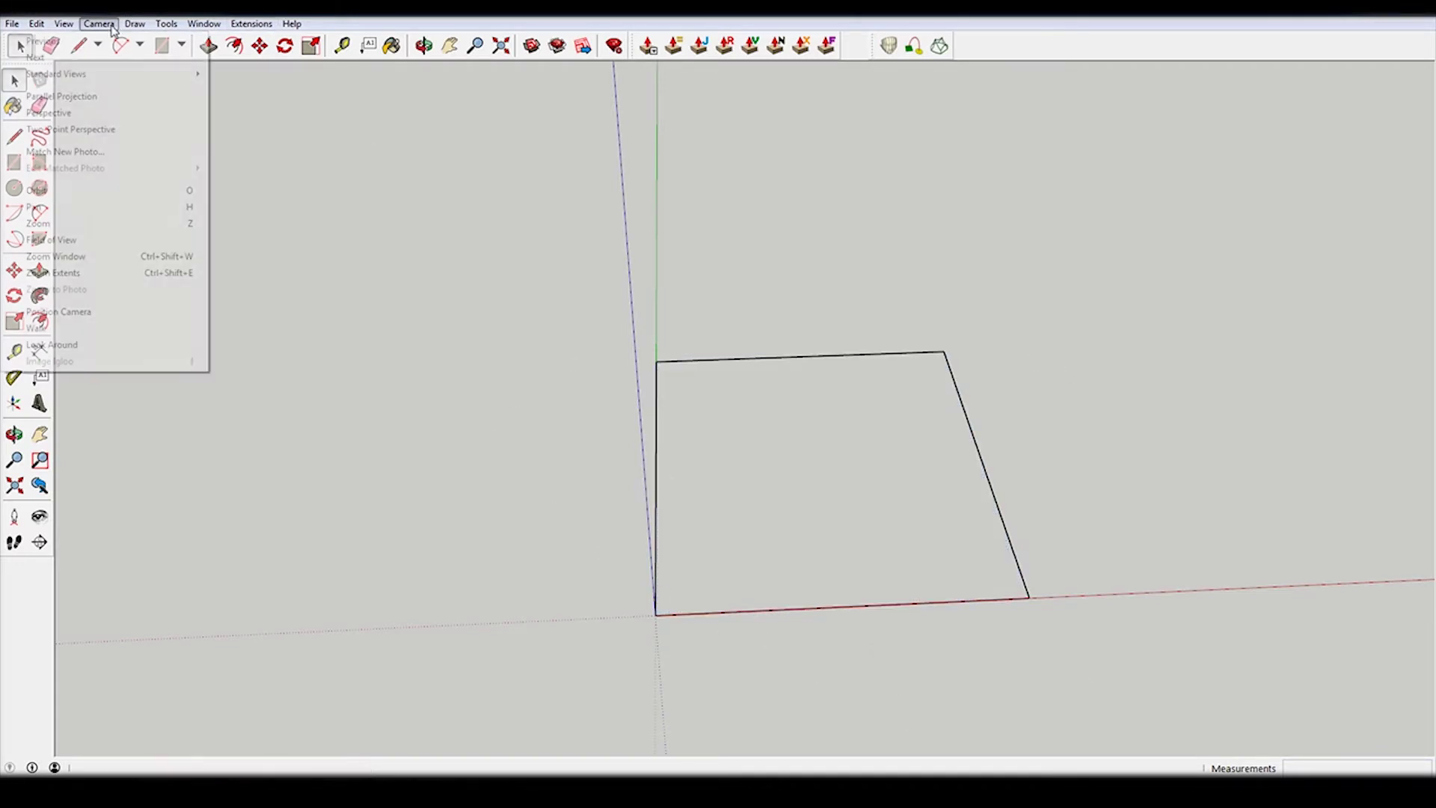
{"action": "left_click", "coordinate": [116, 95]}
{"action": "left_click", "coordinate": [99, 23]}
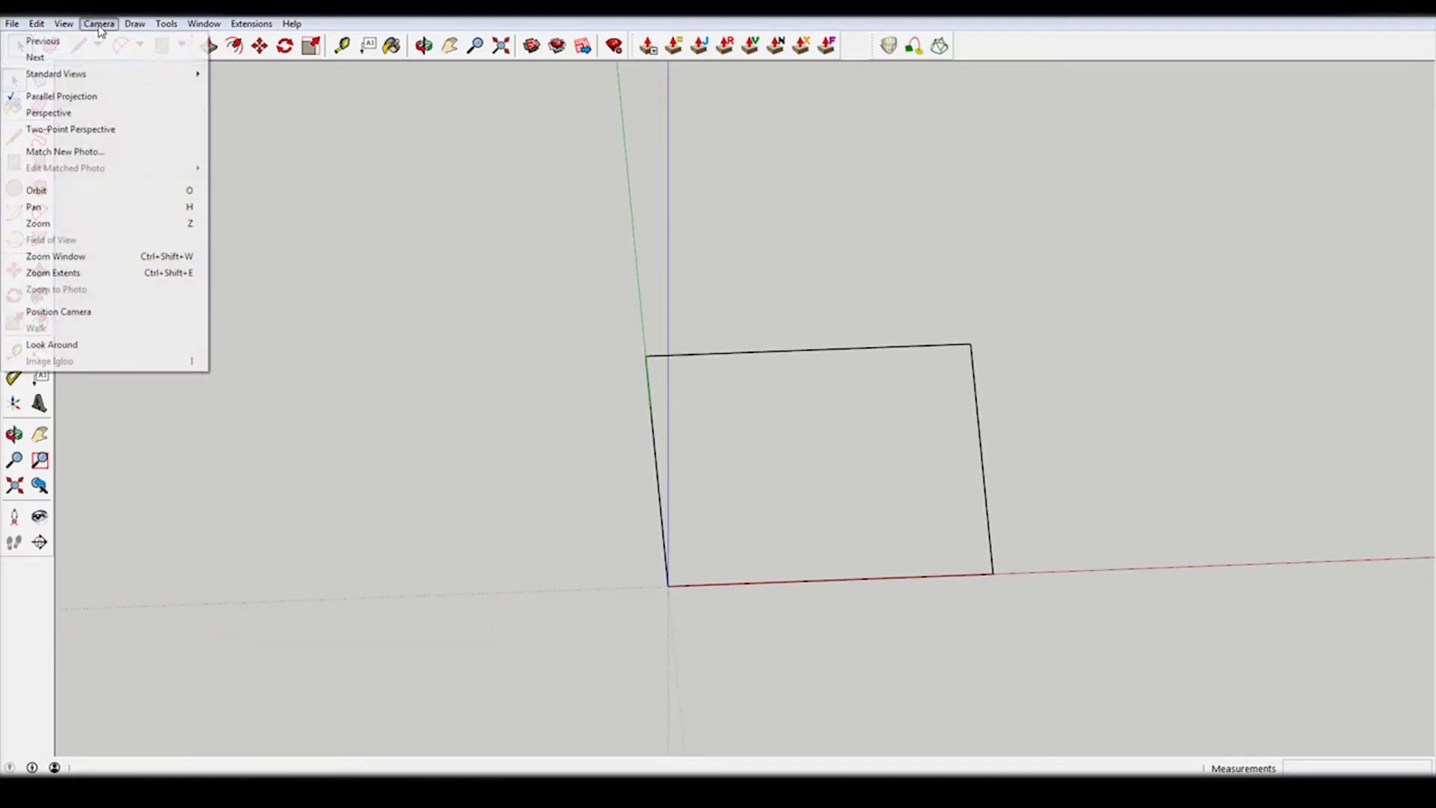
{"action": "mouse_move", "coordinate": [160, 73]}
{"action": "left_click", "coordinate": [232, 74]}
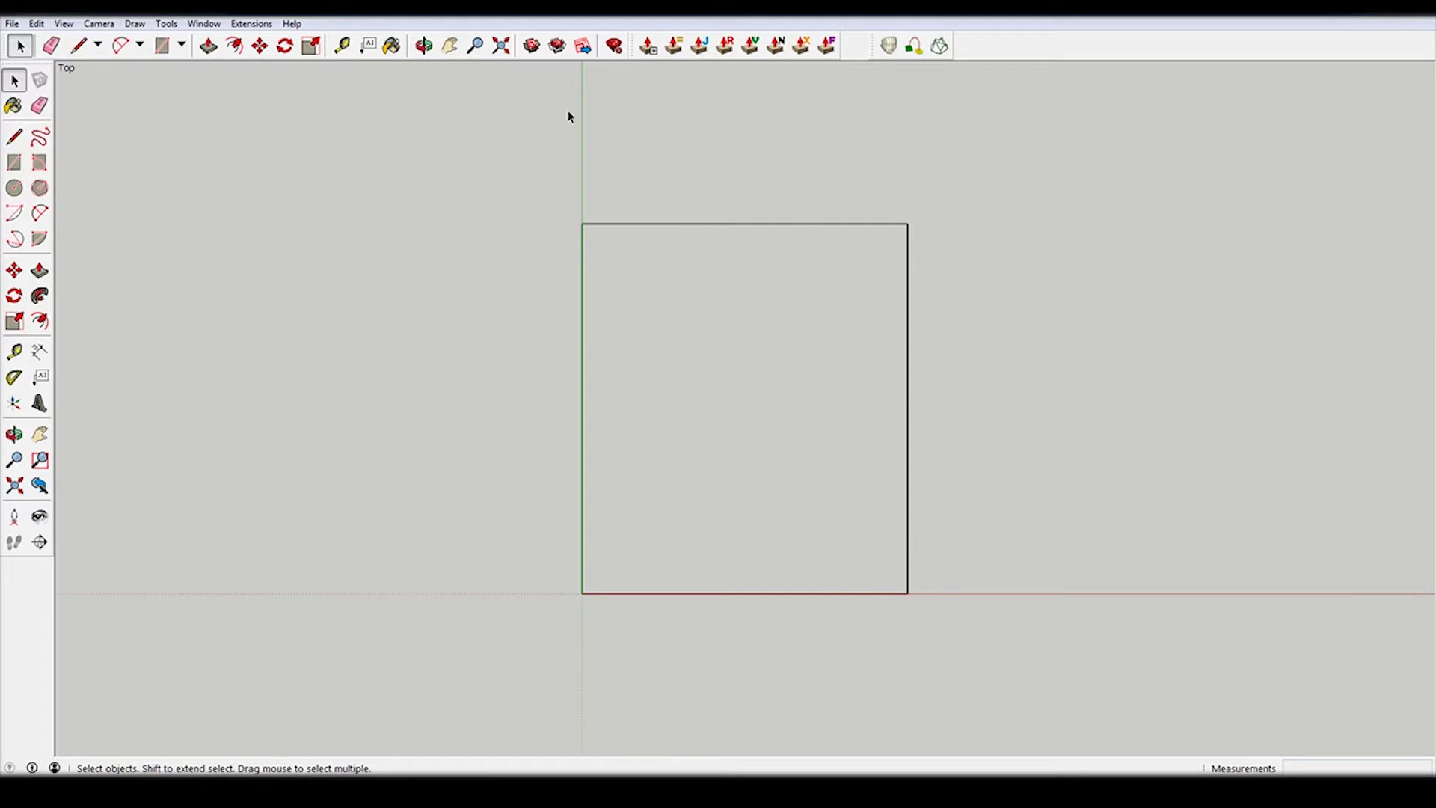
{"action": "left_click", "coordinate": [203, 23]}
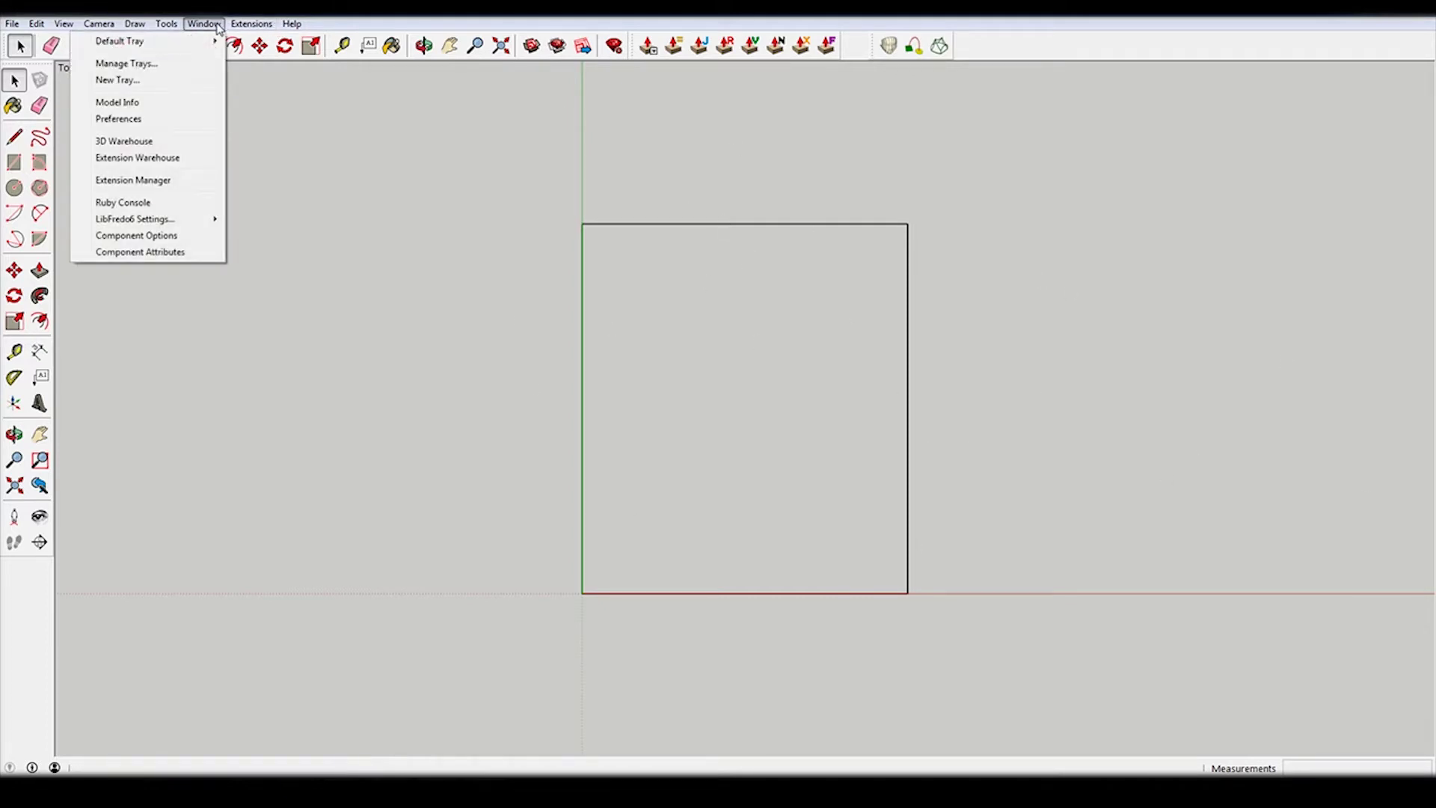
Show the default side tray and expand its Layers panel.
{"action": "mouse_move", "coordinate": [196, 48]}
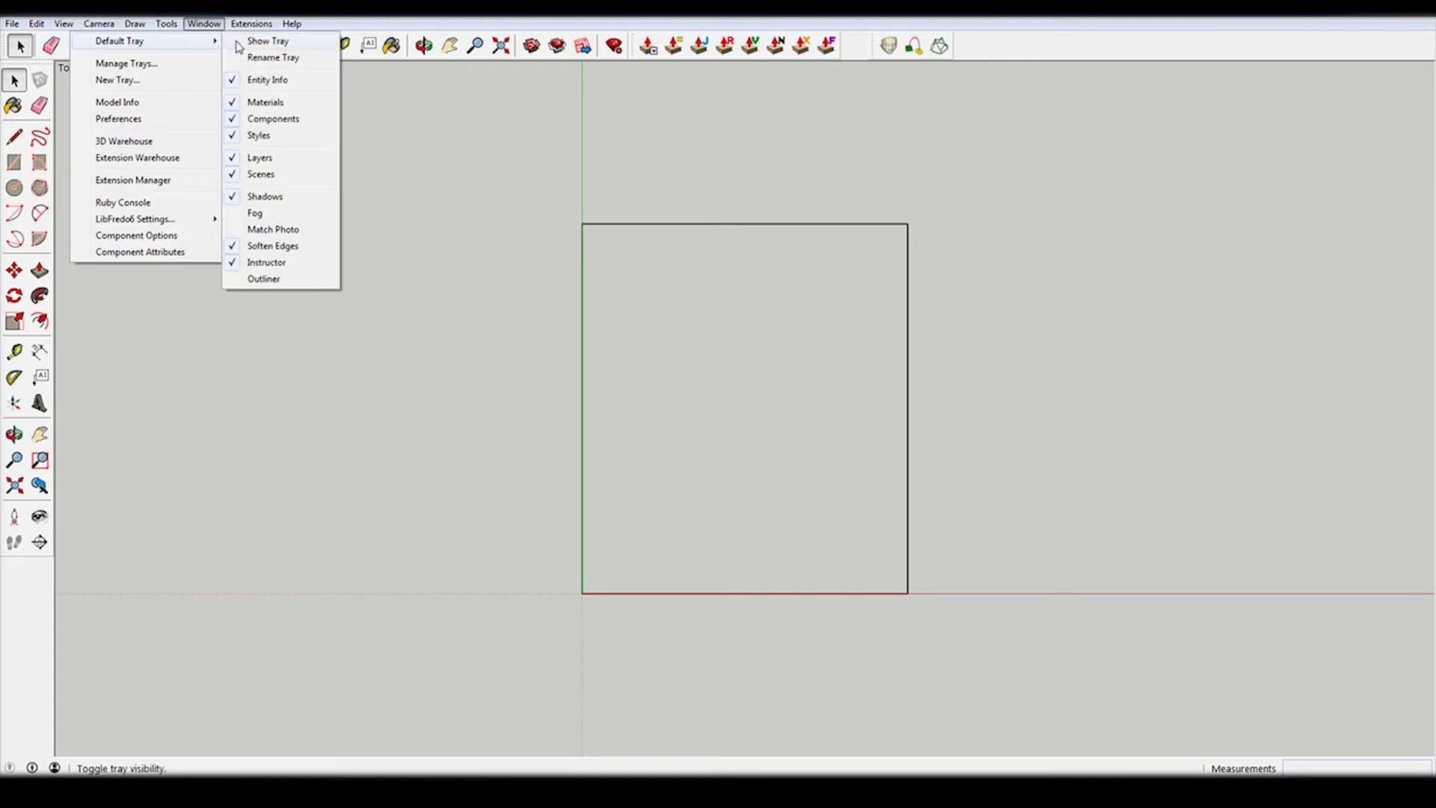
{"action": "left_click", "coordinate": [263, 42]}
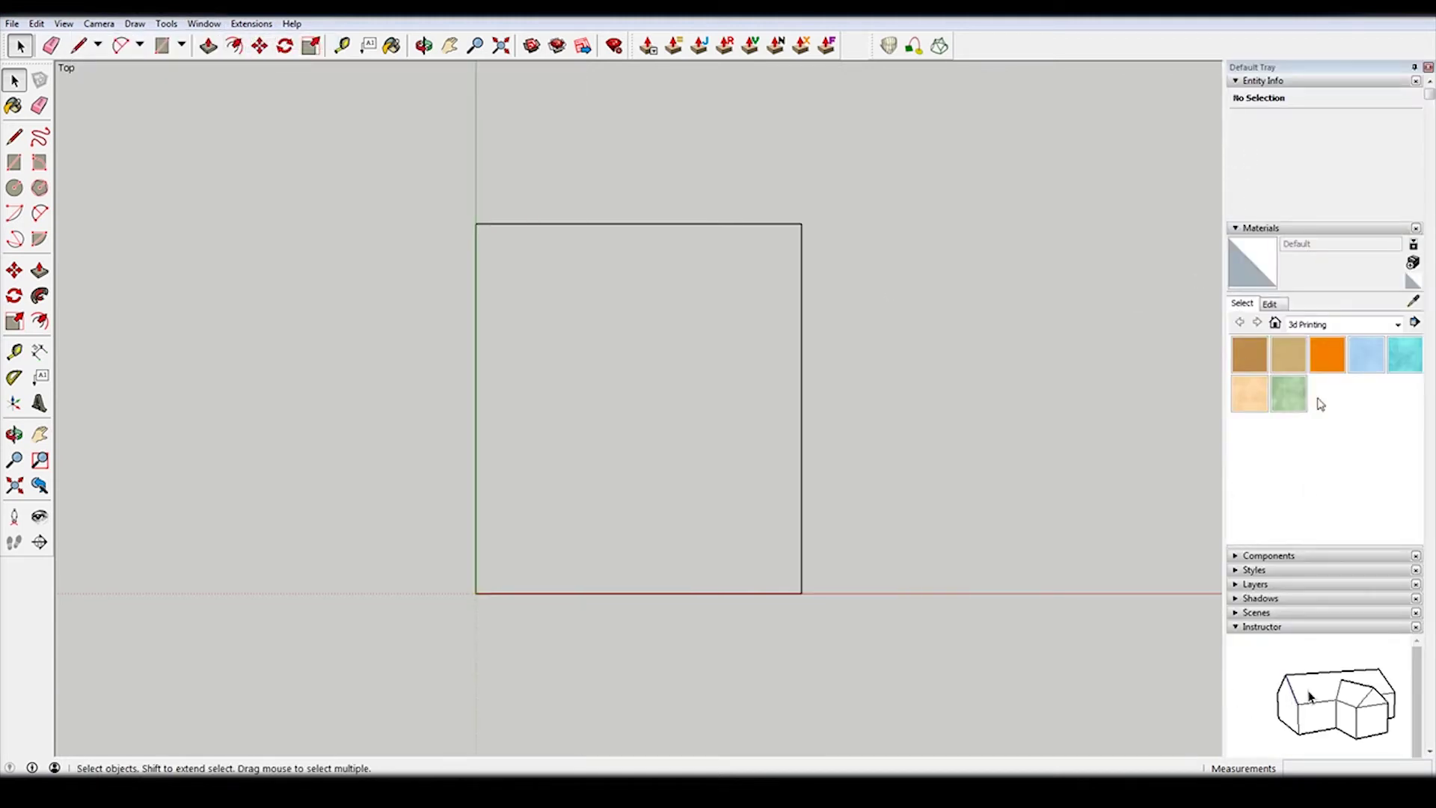
{"action": "left_click", "coordinate": [1235, 586]}
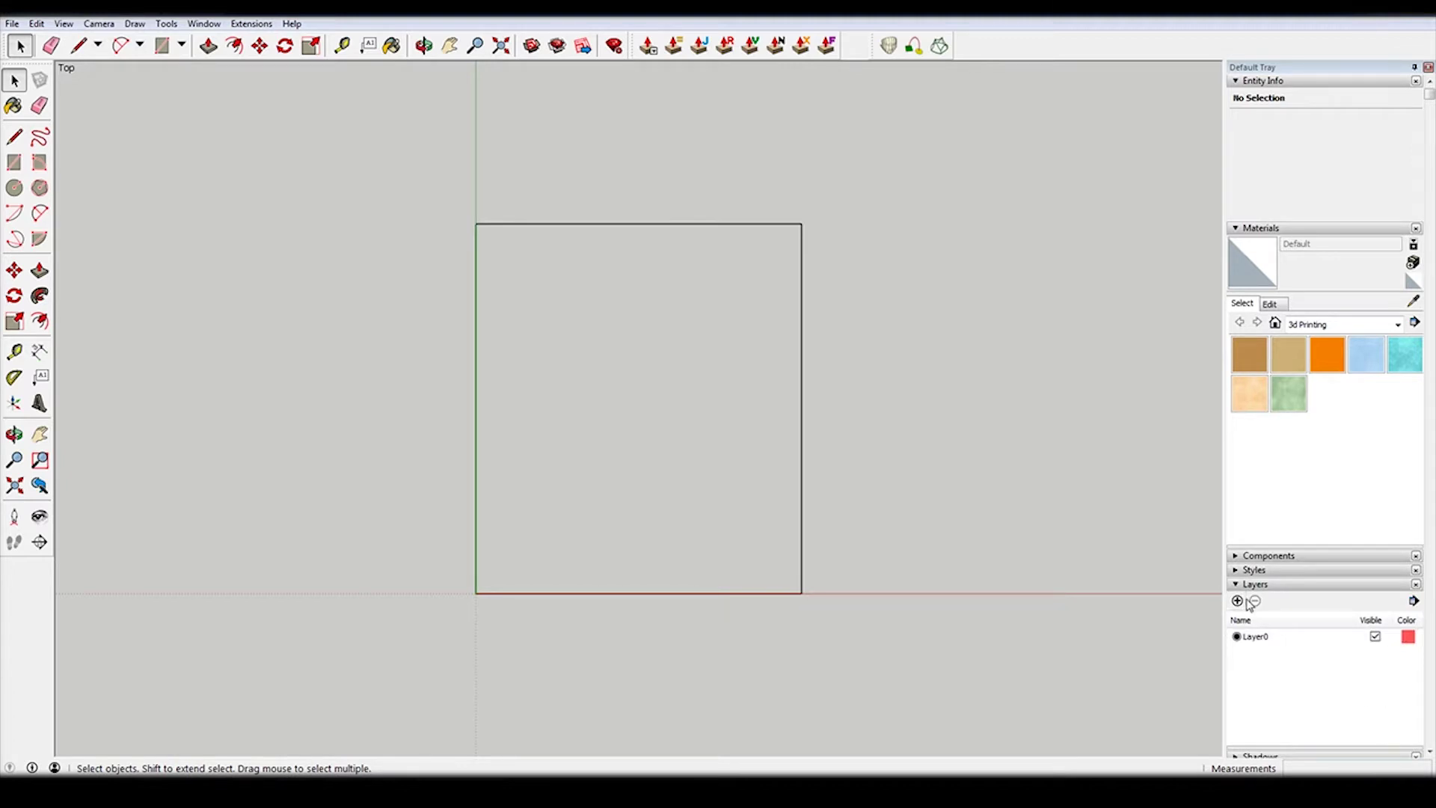
Add three new layers named Points, Triangulation and Voronoi.
{"action": "left_click", "coordinate": [1237, 601]}
{"action": "type", "text": "Points"}
{"action": "key", "text": "Return"}
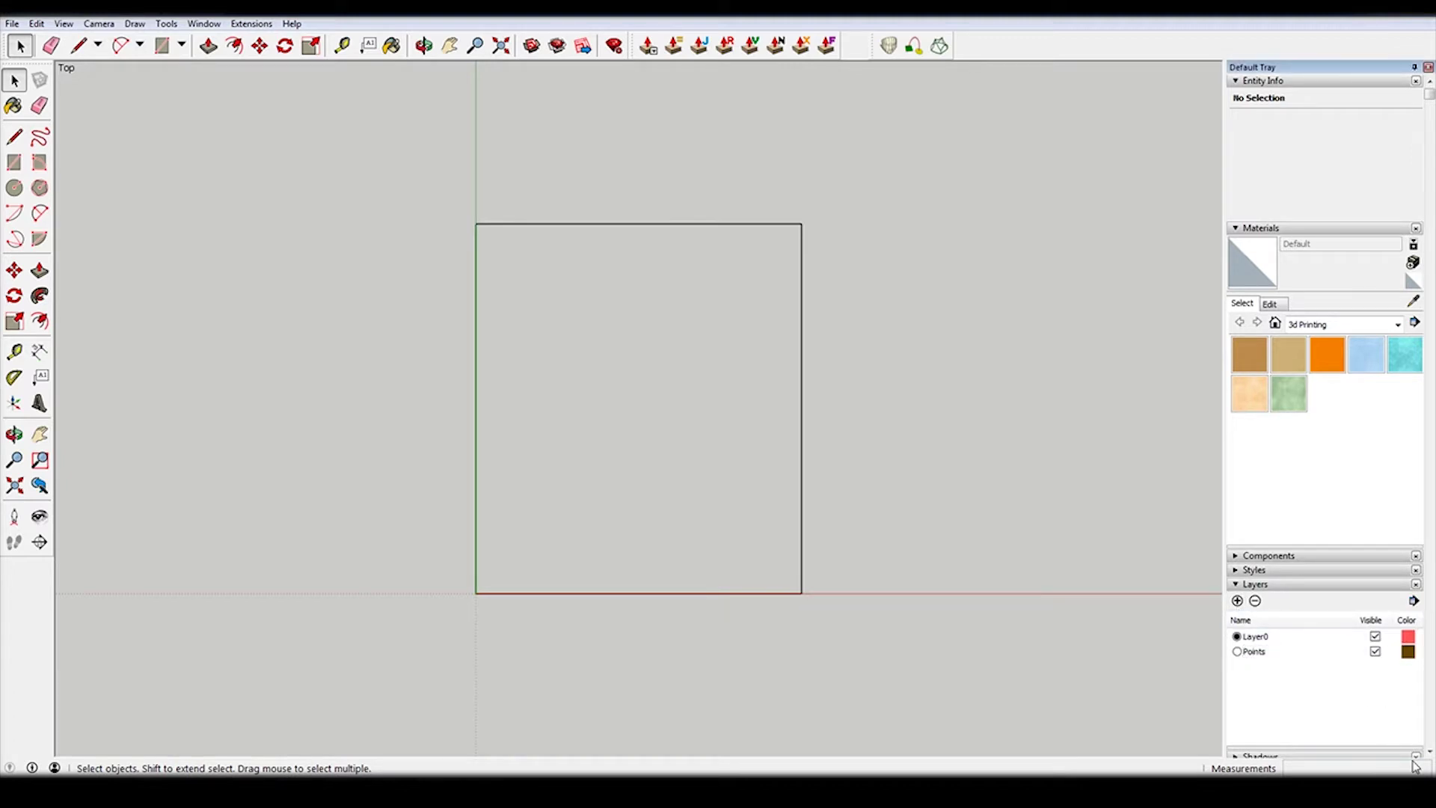
{"action": "left_click", "coordinate": [1237, 601]}
{"action": "type", "text": "Triang"}
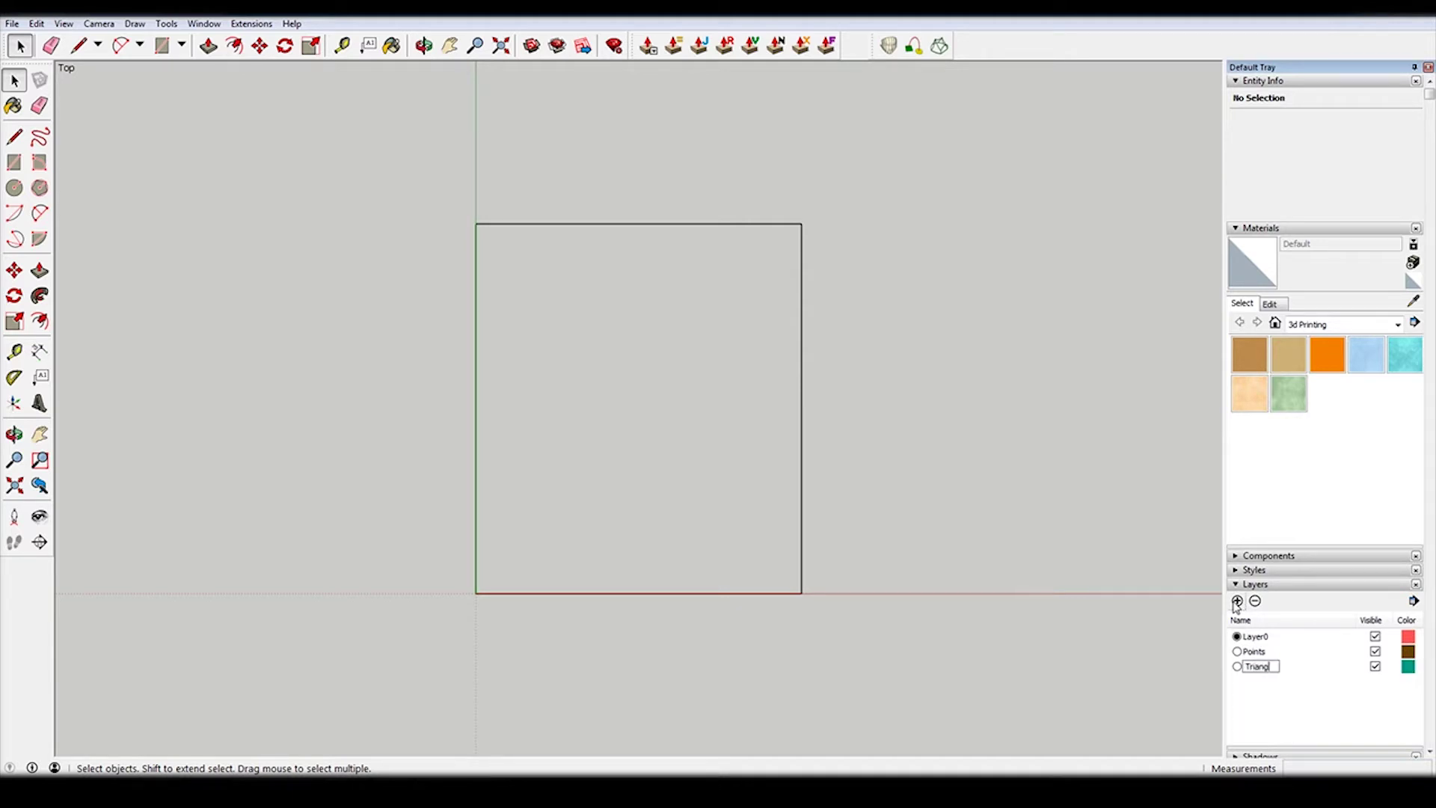
{"action": "type", "text": "ulation"}
{"action": "key", "text": "Return"}
{"action": "left_click", "coordinate": [1236, 602]}
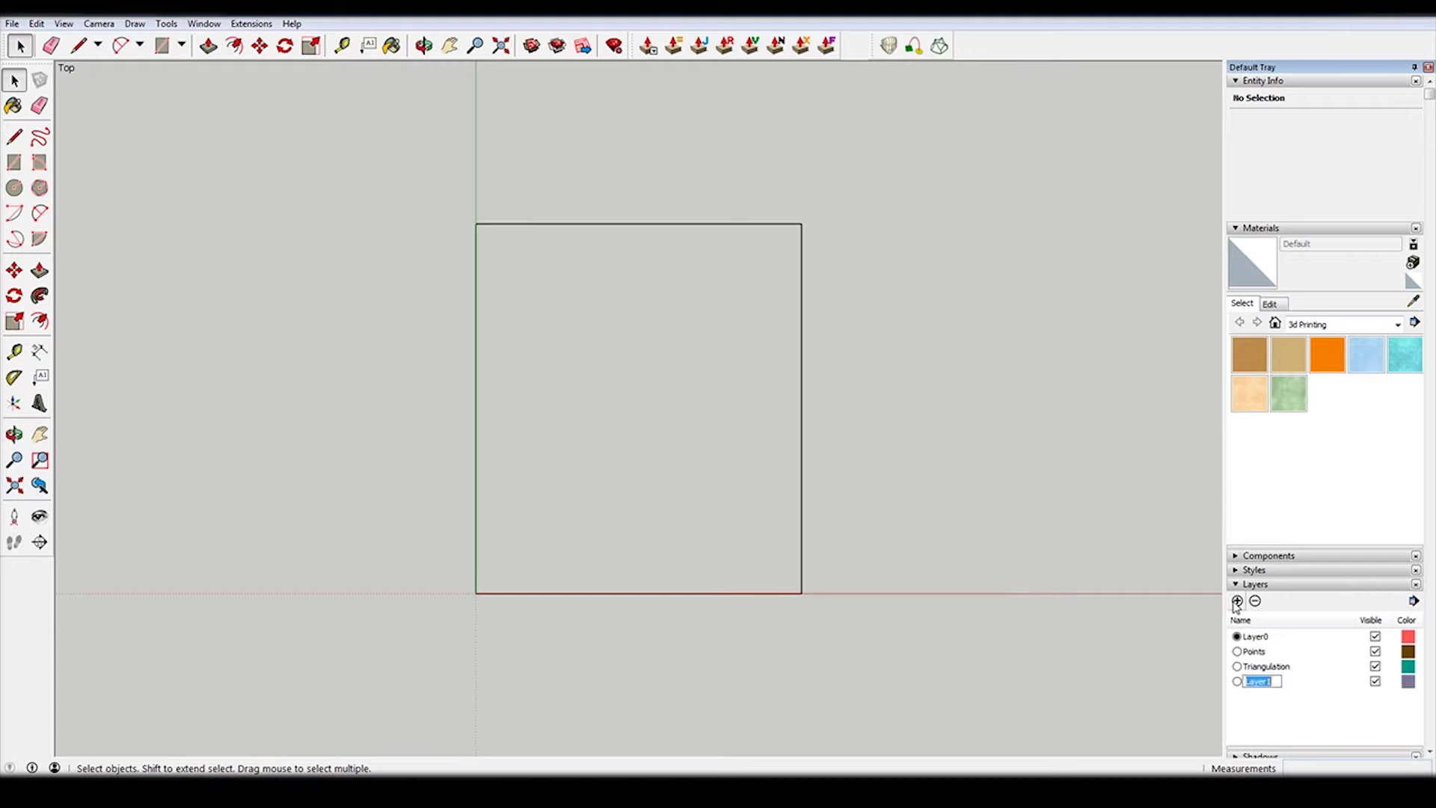
{"action": "type", "text": "Voronoi"}
{"action": "key", "text": "Return"}
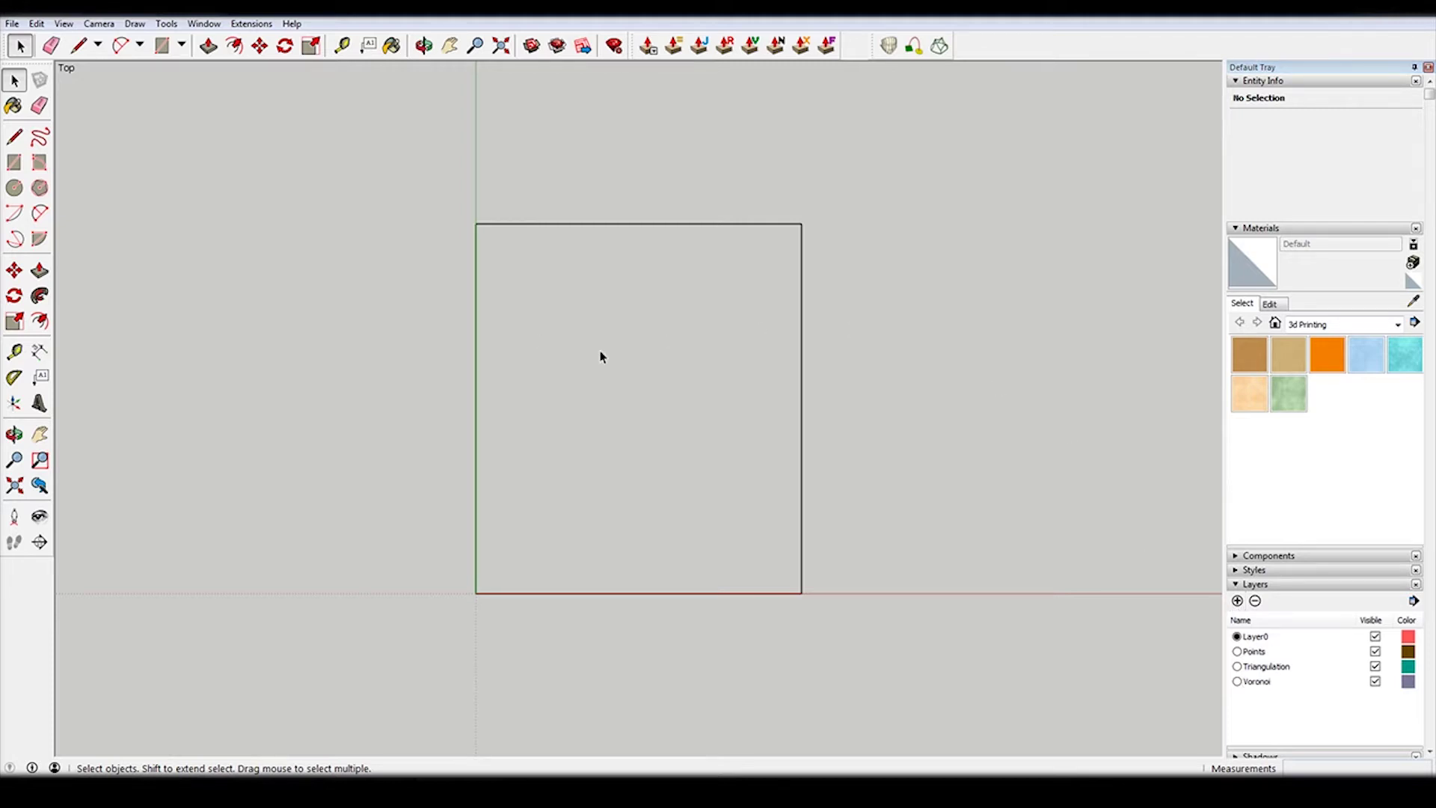
Make Points the current layer and draw a short line beside the rectangle.
{"action": "left_click", "coordinate": [1237, 651]}
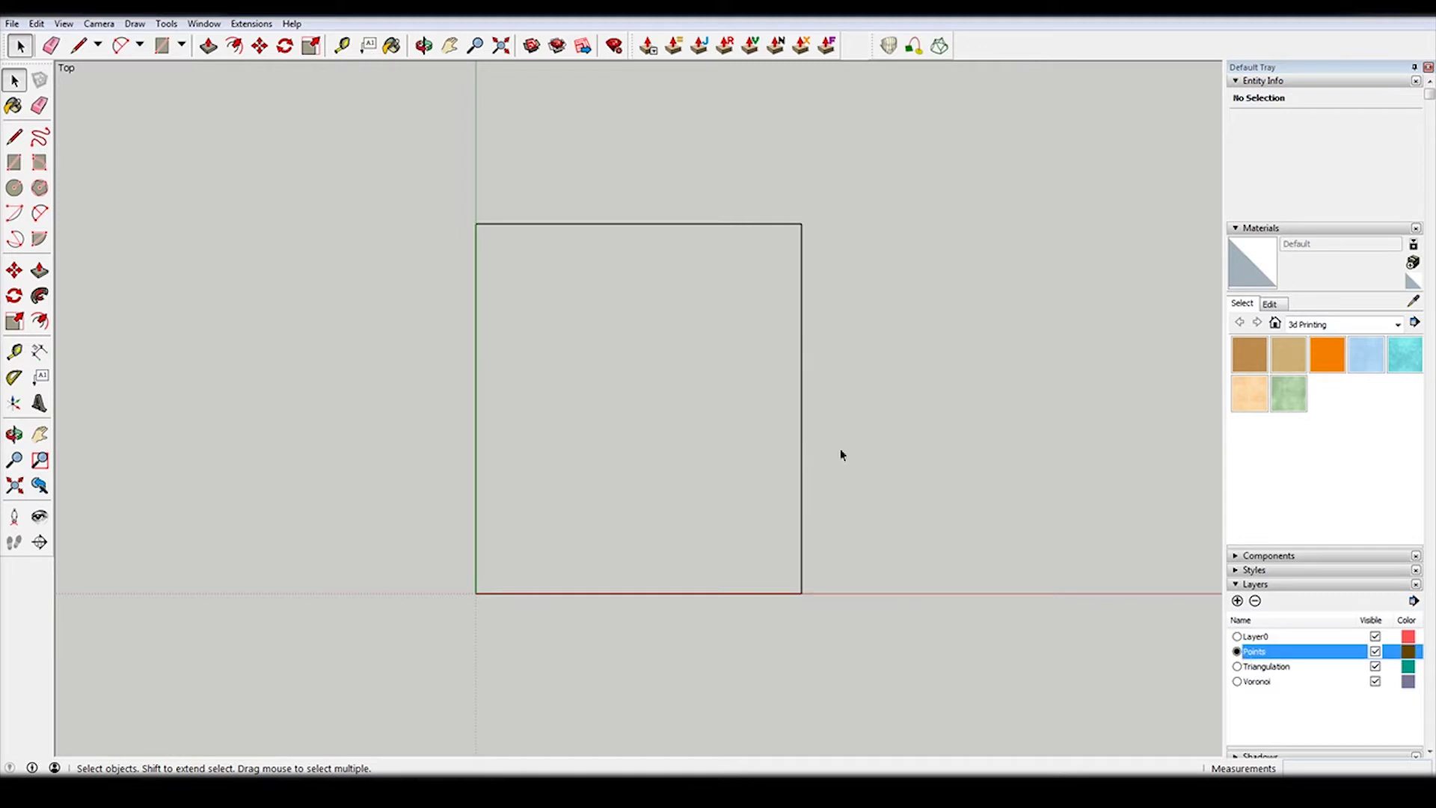
{"action": "key", "text": "l"}
{"action": "left_click", "coordinate": [914, 315]}
{"action": "scroll", "coordinate": [945, 340], "scroll_direction": "up", "scroll_amount": 5}
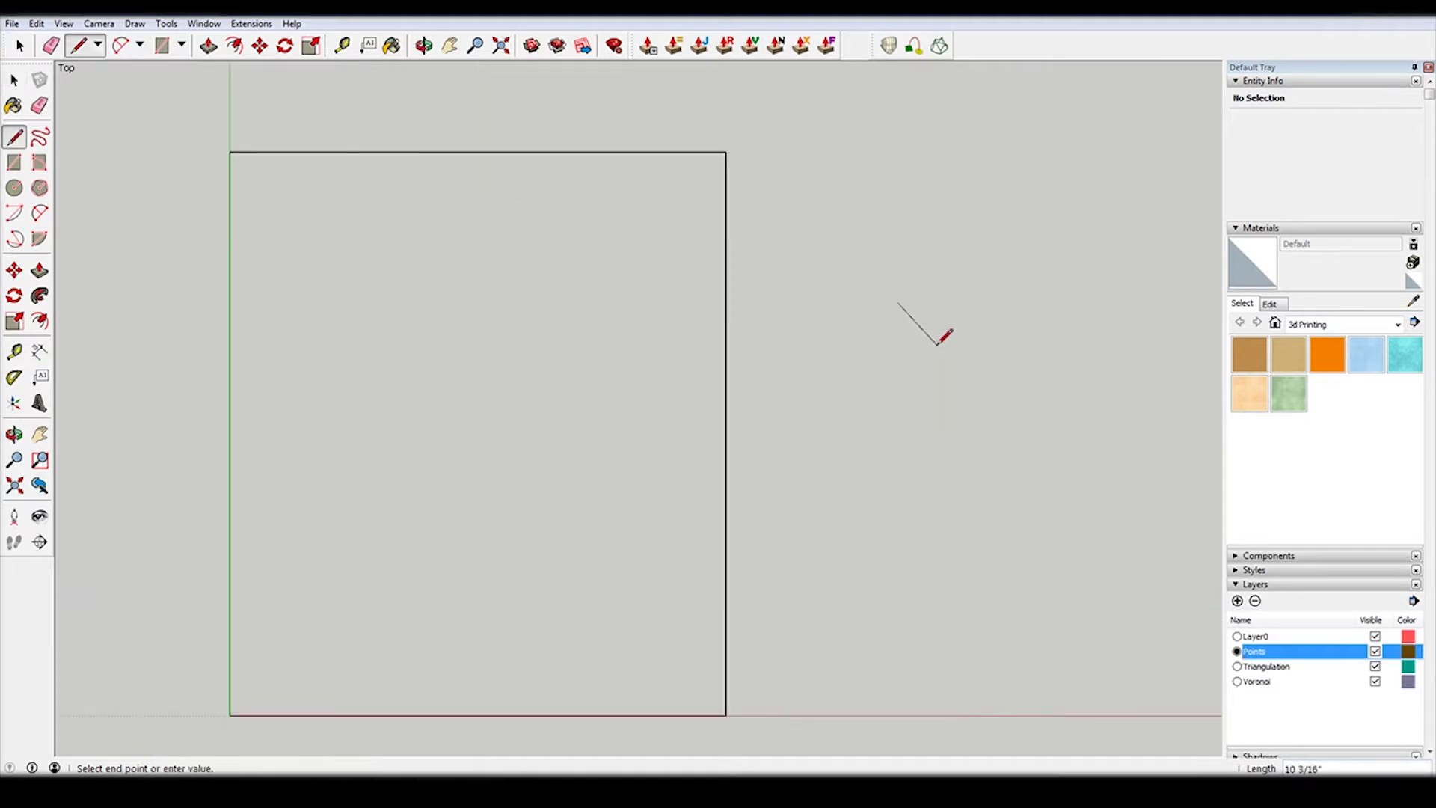
{"action": "scroll", "coordinate": [895, 314], "scroll_direction": "up", "scroll_amount": 1}
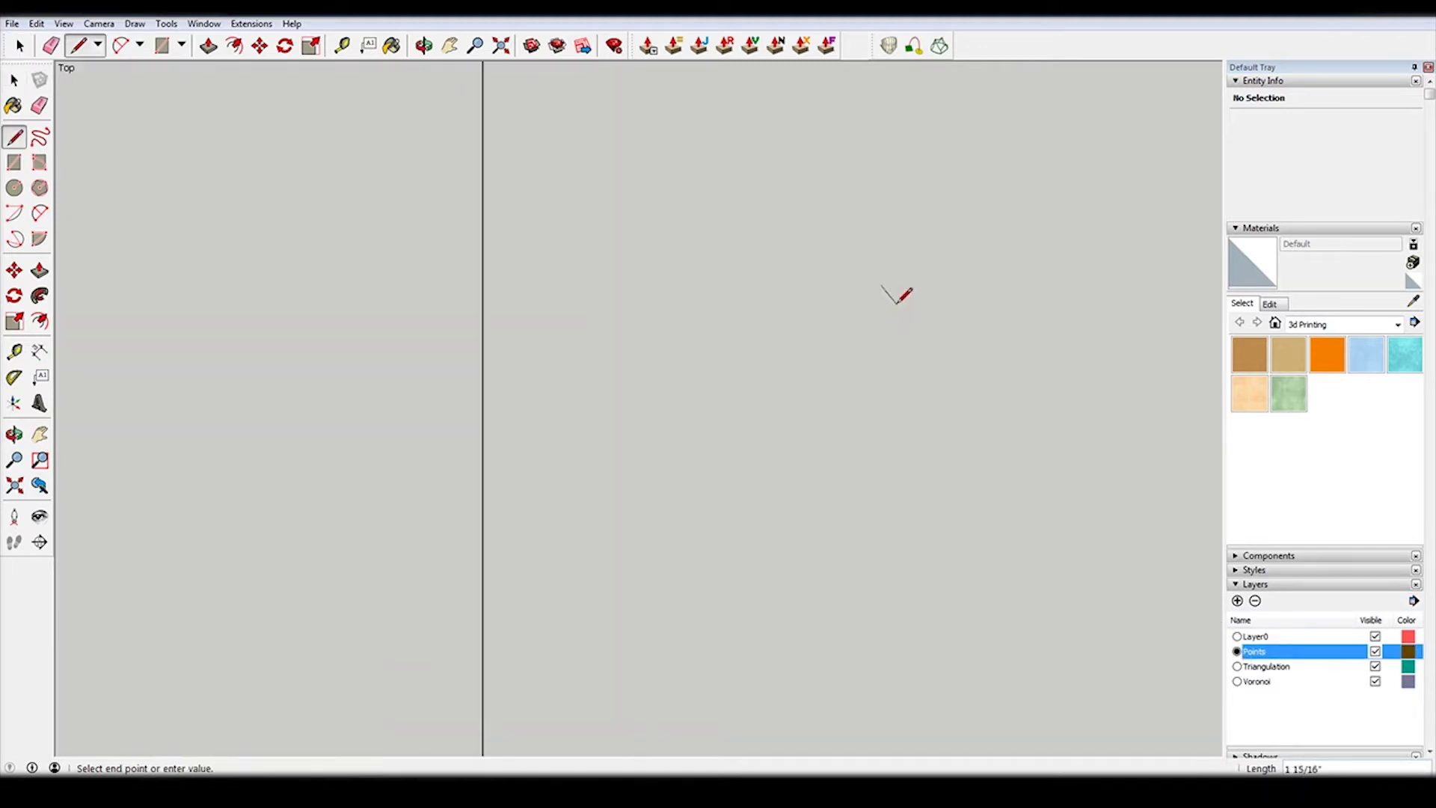
{"action": "left_click", "coordinate": [895, 300]}
{"action": "key", "text": "space"}
Rotate a copy of the line 90° about its midpoint to form an X marker.
{"action": "left_click", "coordinate": [890, 296]}
{"action": "key", "text": "q"}
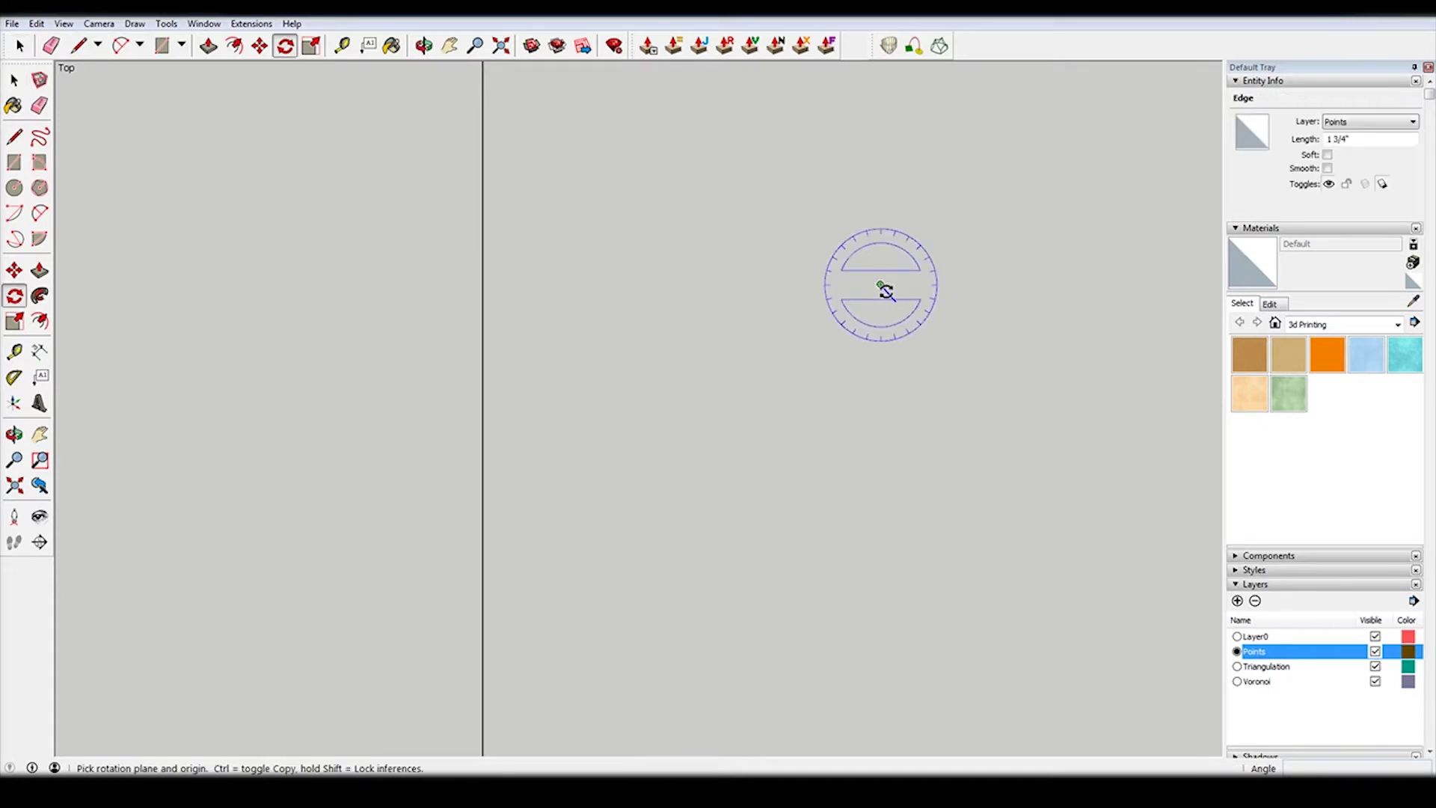
{"action": "scroll", "coordinate": [885, 293], "scroll_direction": "up", "scroll_amount": 2}
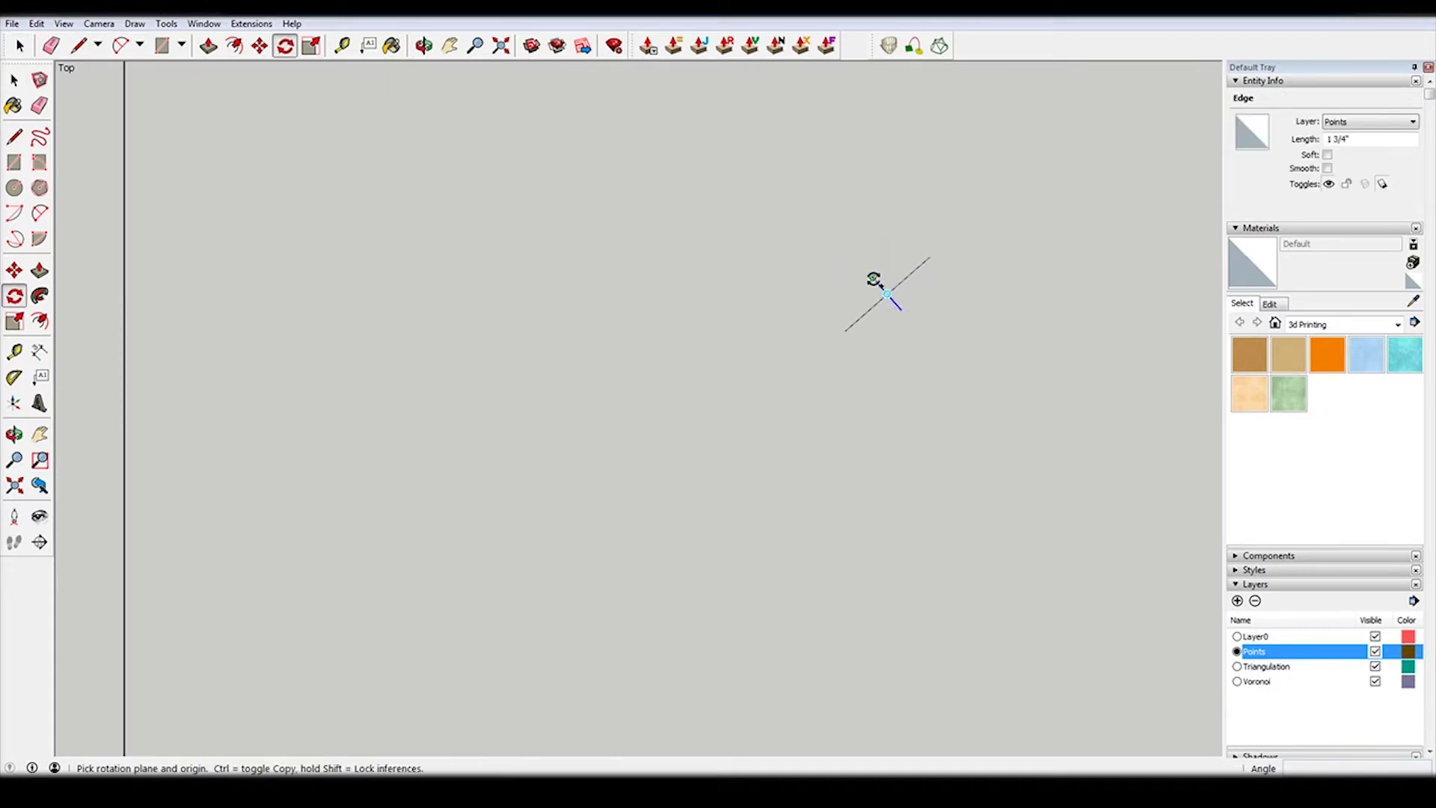
{"action": "left_click", "coordinate": [872, 278]}
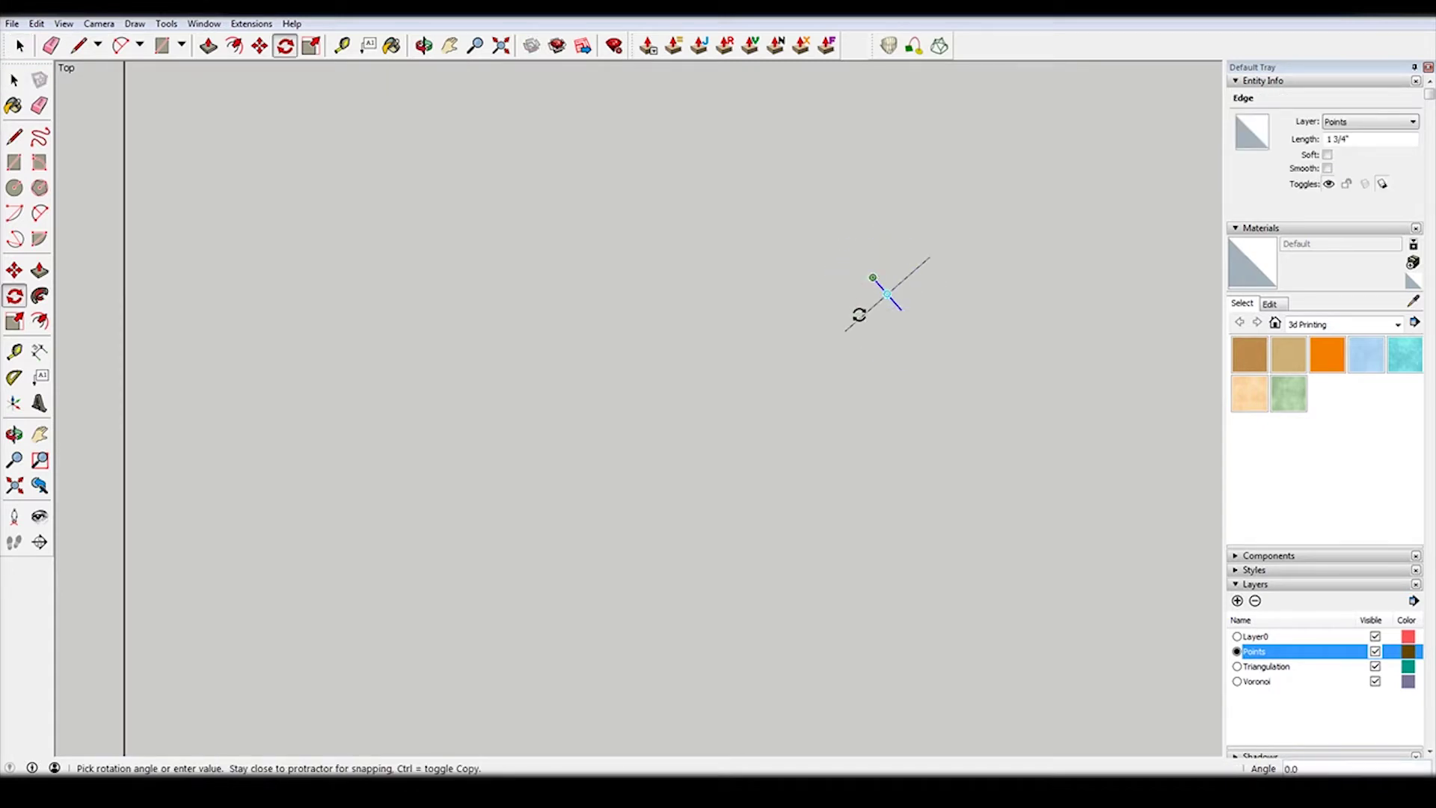
{"action": "key", "text": "space"}
{"action": "key", "text": "q"}
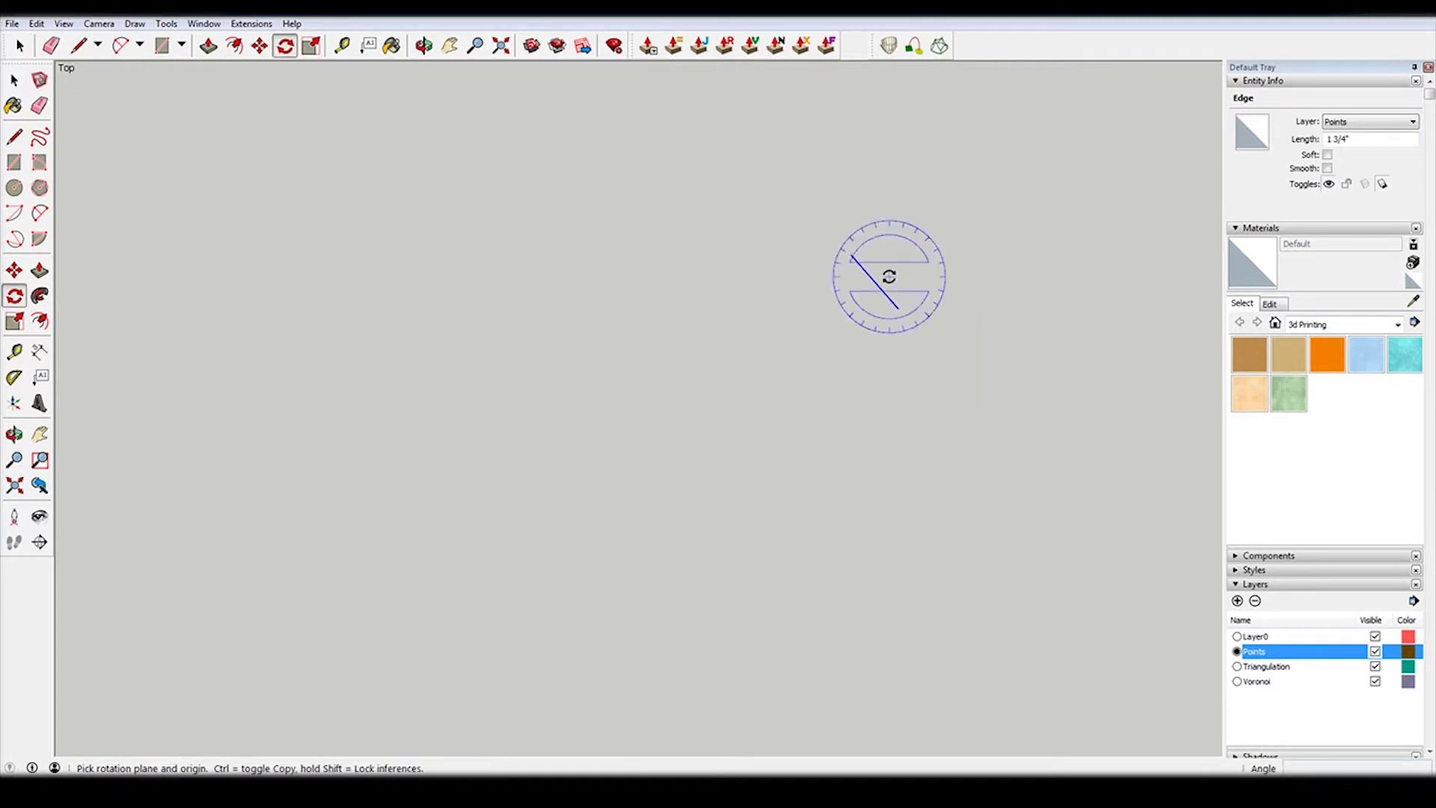
{"action": "left_click", "coordinate": [853, 256]}
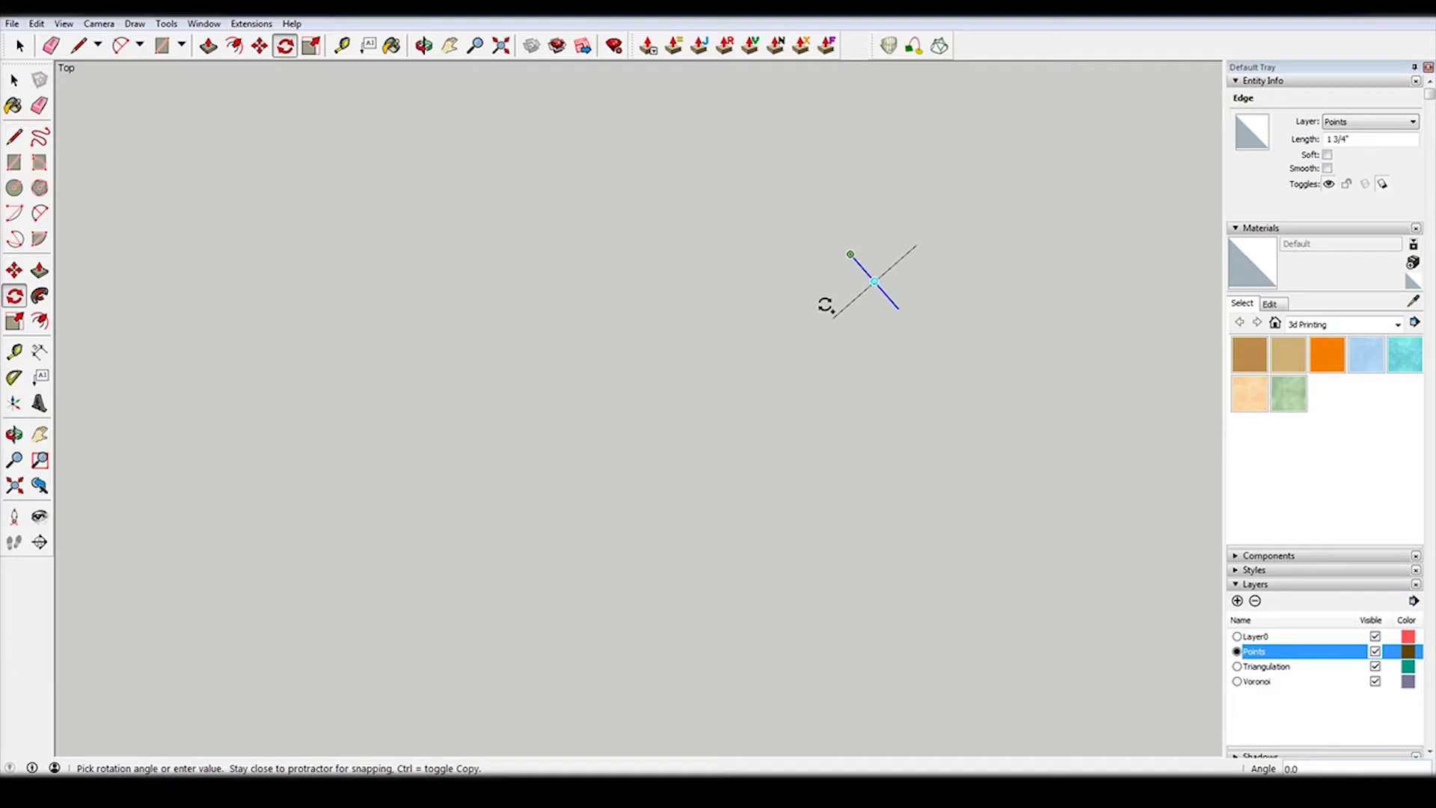
{"action": "left_click", "coordinate": [911, 351]}
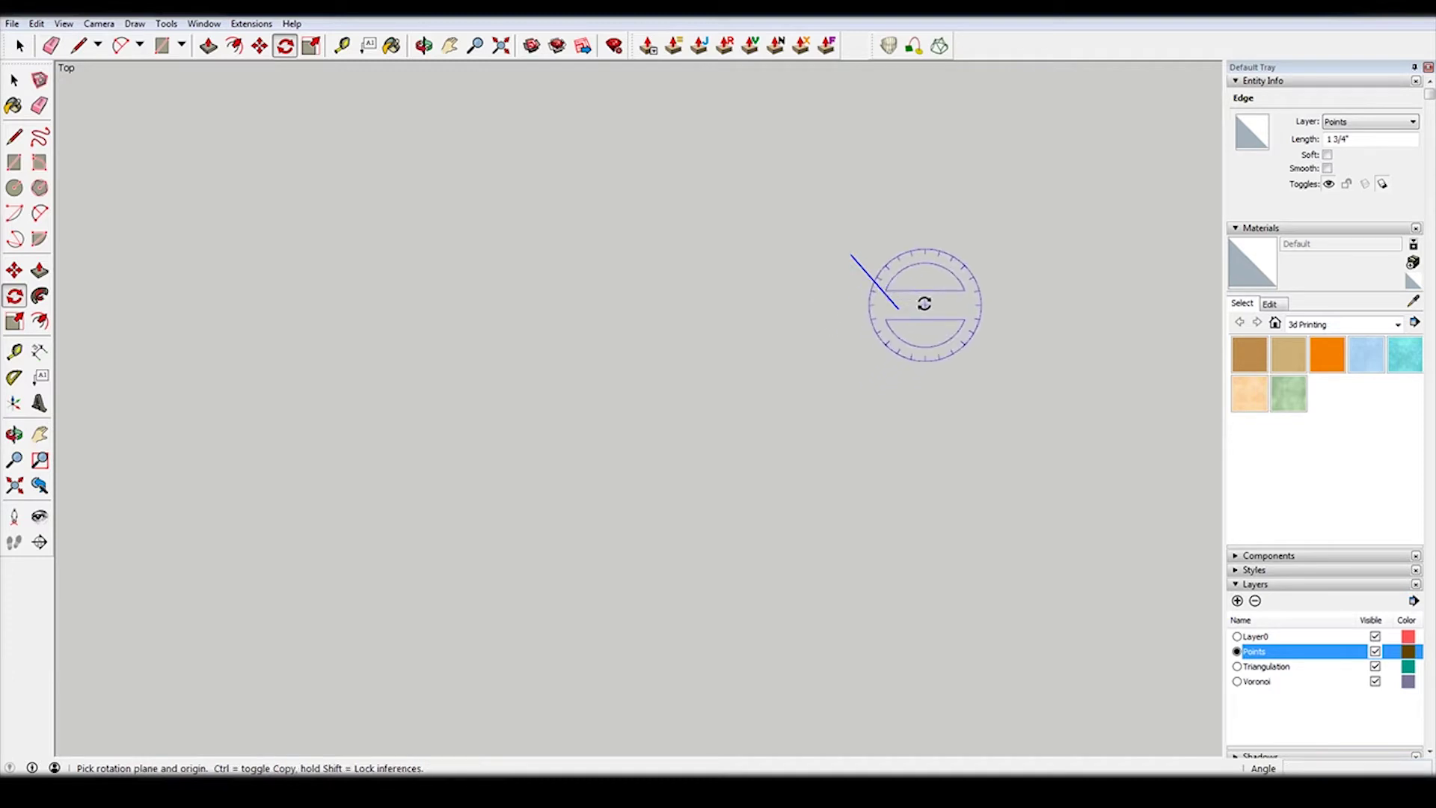
{"action": "left_click", "coordinate": [875, 281]}
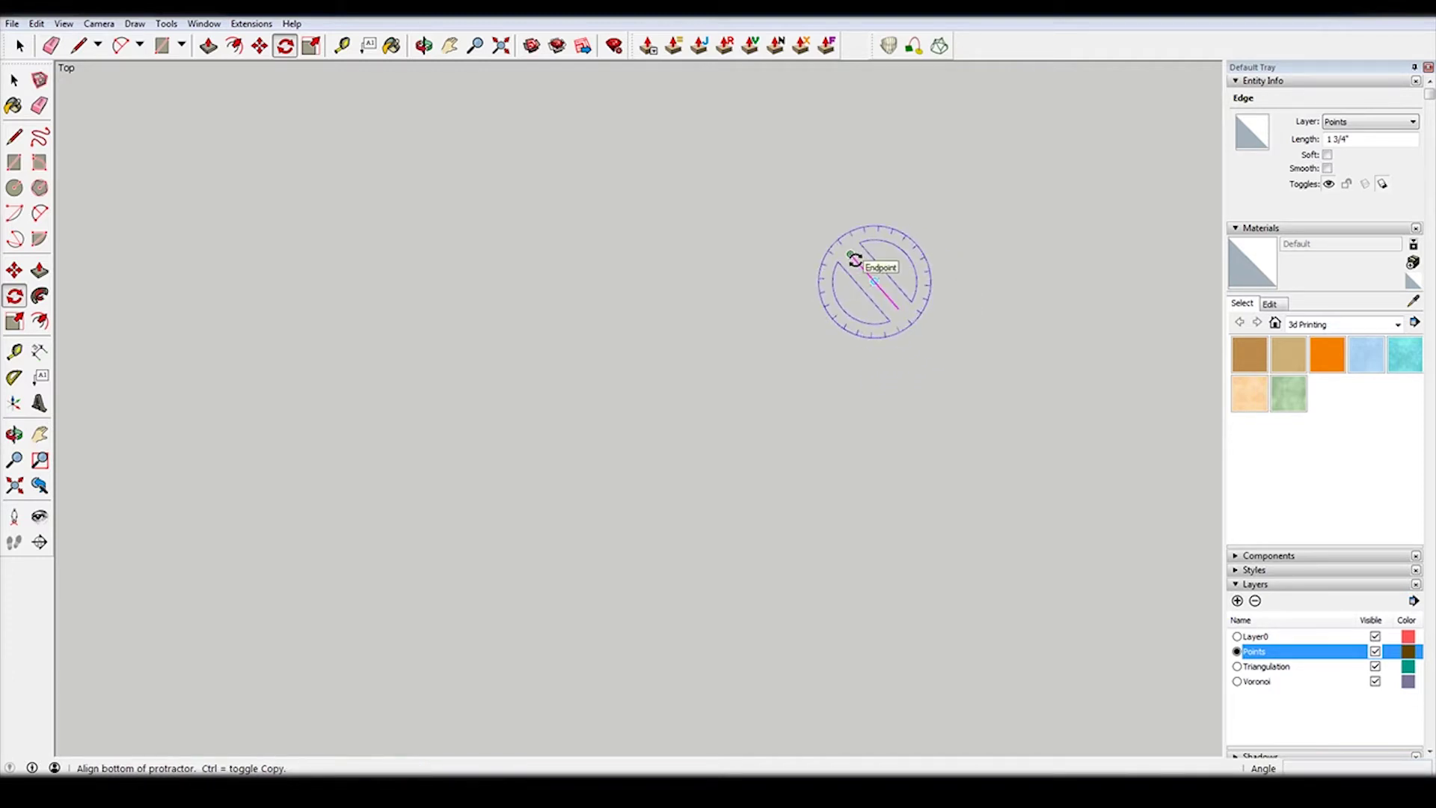
{"action": "left_click", "coordinate": [852, 257]}
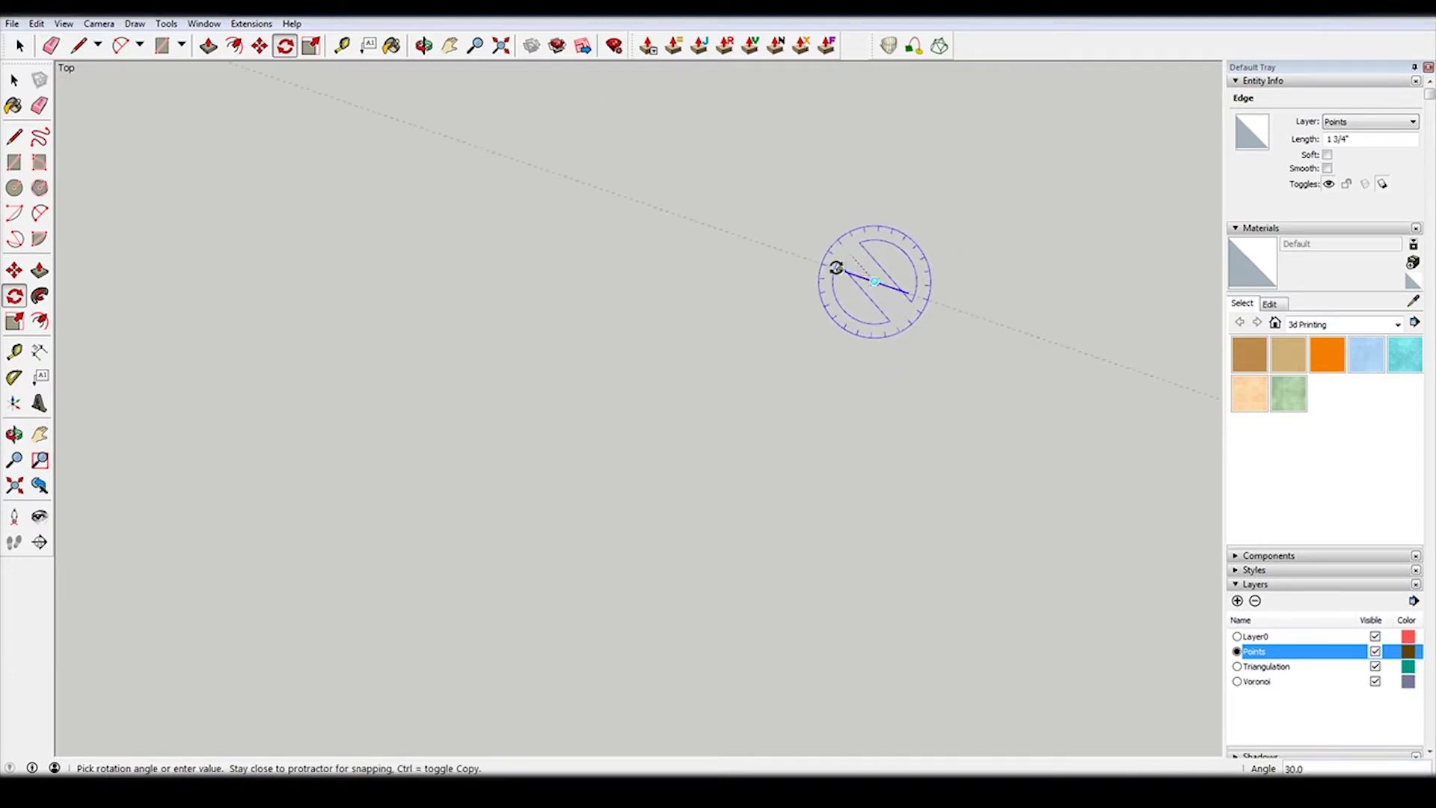
{"action": "left_click", "coordinate": [836, 319]}
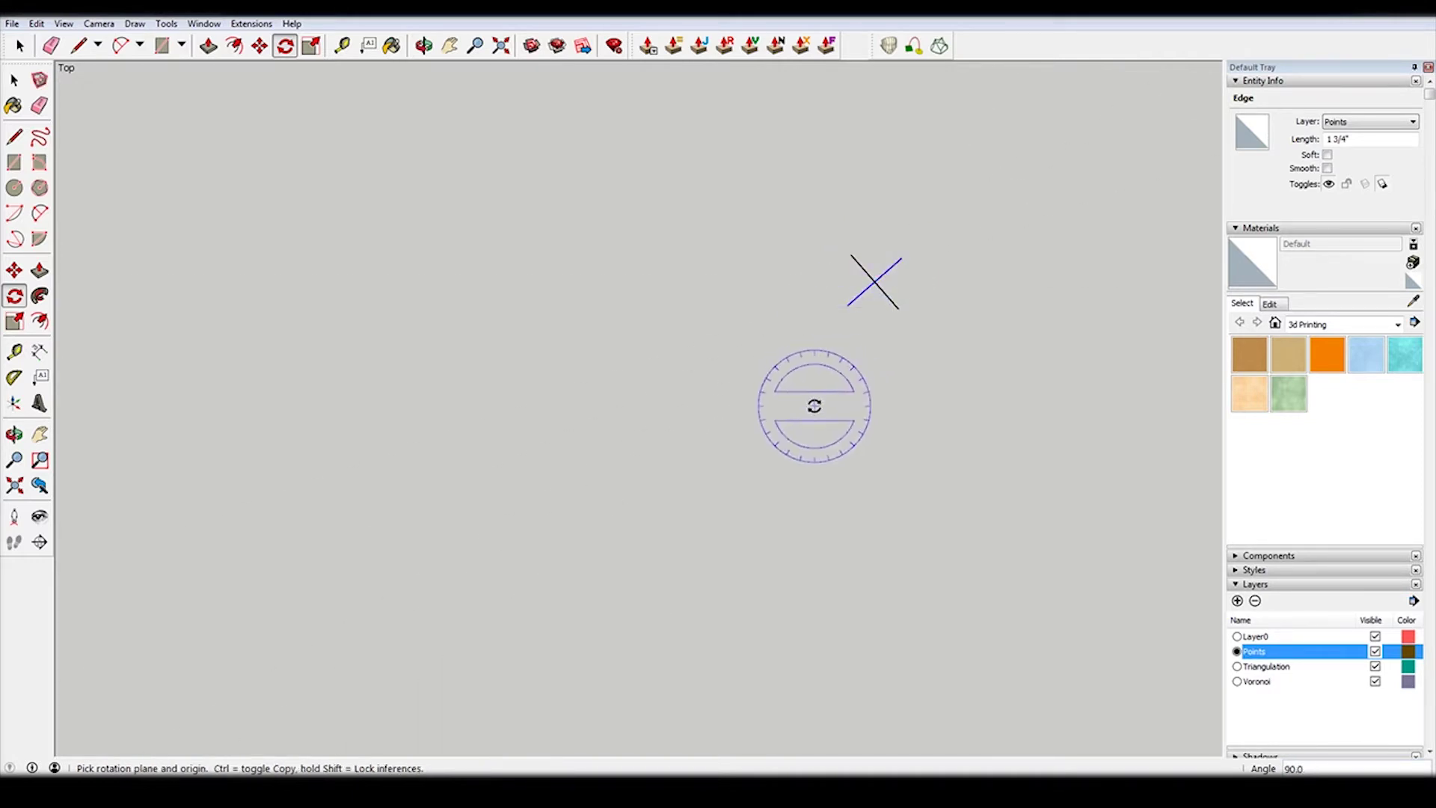
{"action": "key", "text": "space"}
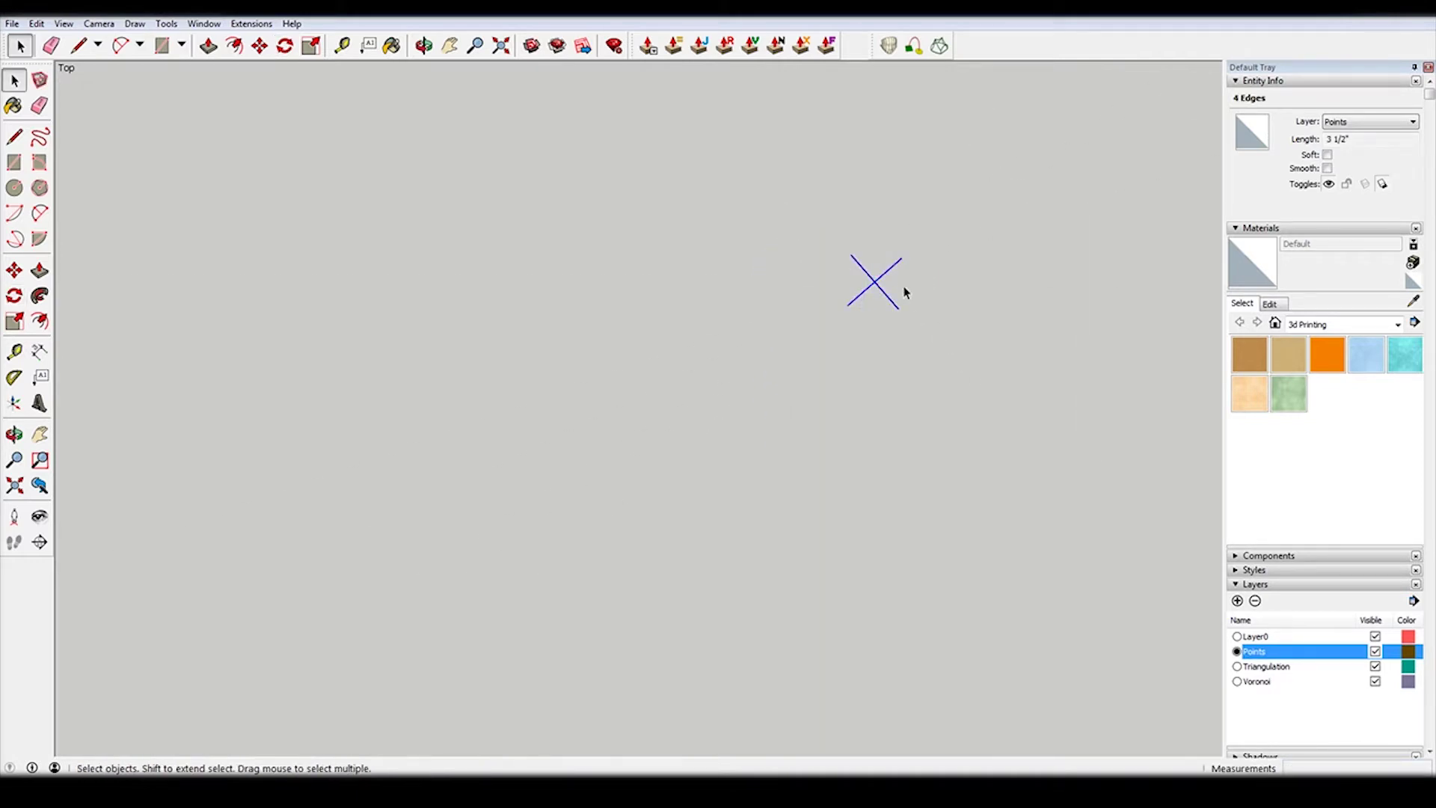
Move the X marker into the square.
{"action": "key", "text": "m"}
{"action": "left_click", "coordinate": [873, 282]}
{"action": "scroll", "coordinate": [609, 436], "scroll_direction": "down", "scroll_amount": 5}
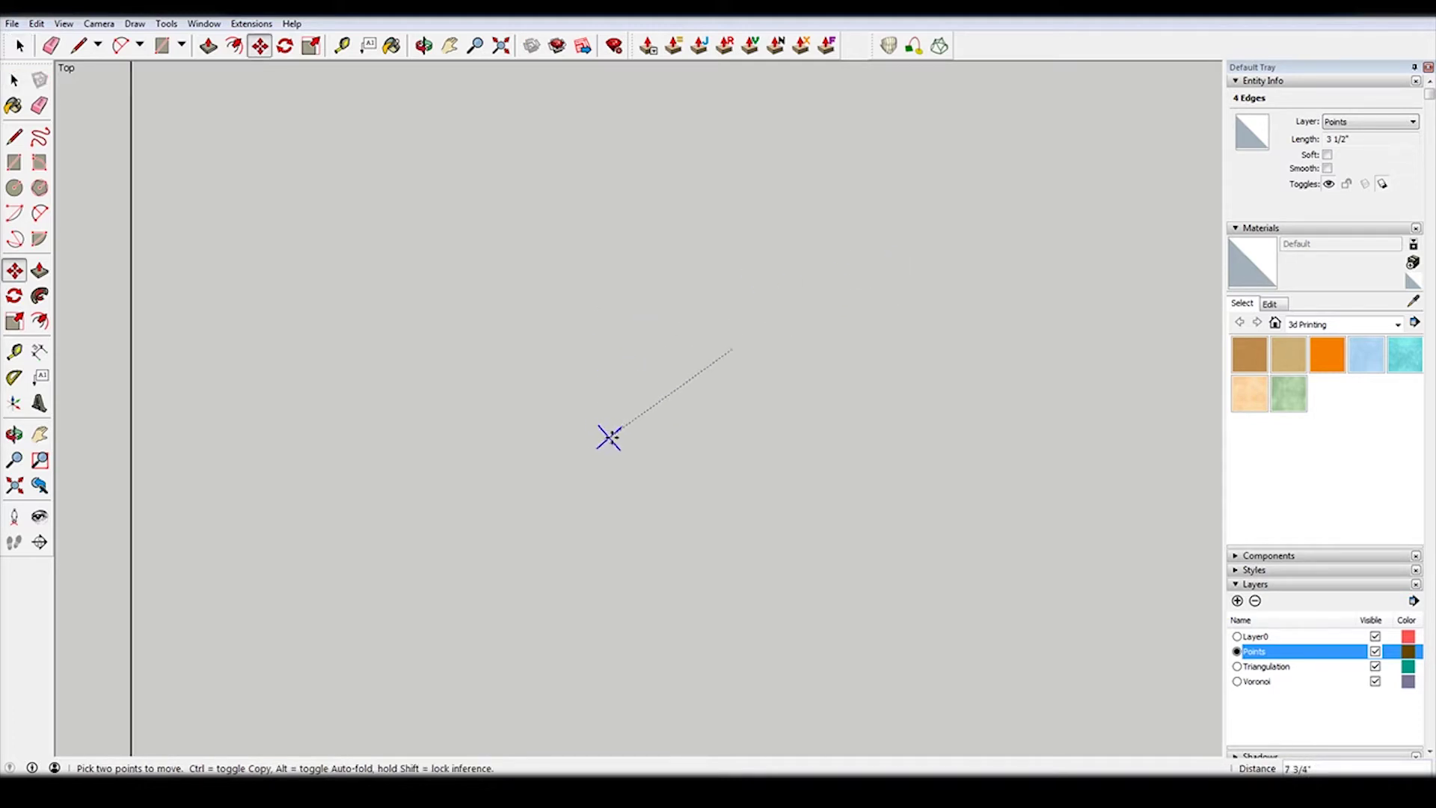
{"action": "scroll", "coordinate": [609, 467], "scroll_direction": "down", "scroll_amount": 4}
{"action": "scroll", "coordinate": [417, 439], "scroll_direction": "up", "scroll_amount": 7}
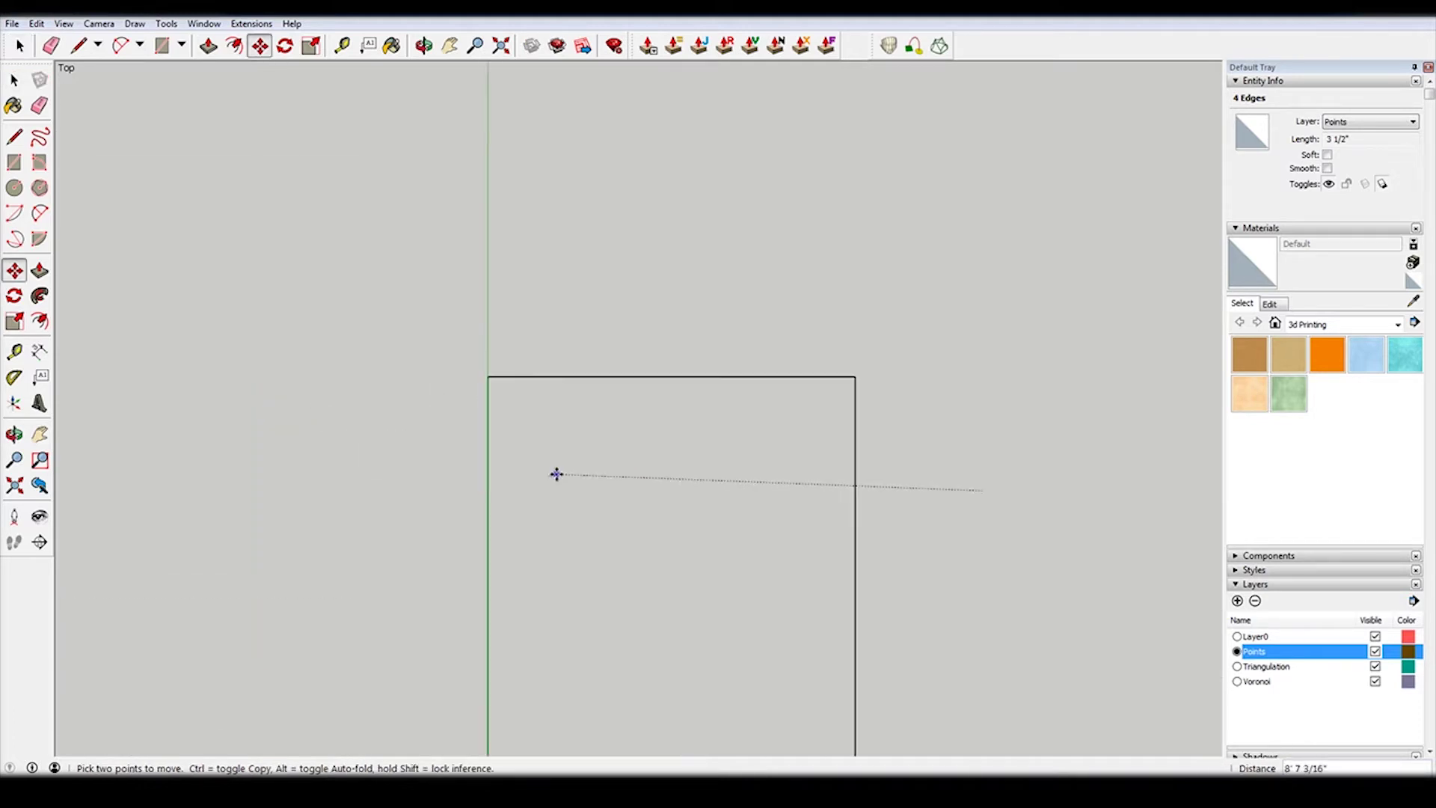
{"action": "left_click", "coordinate": [475, 344]}
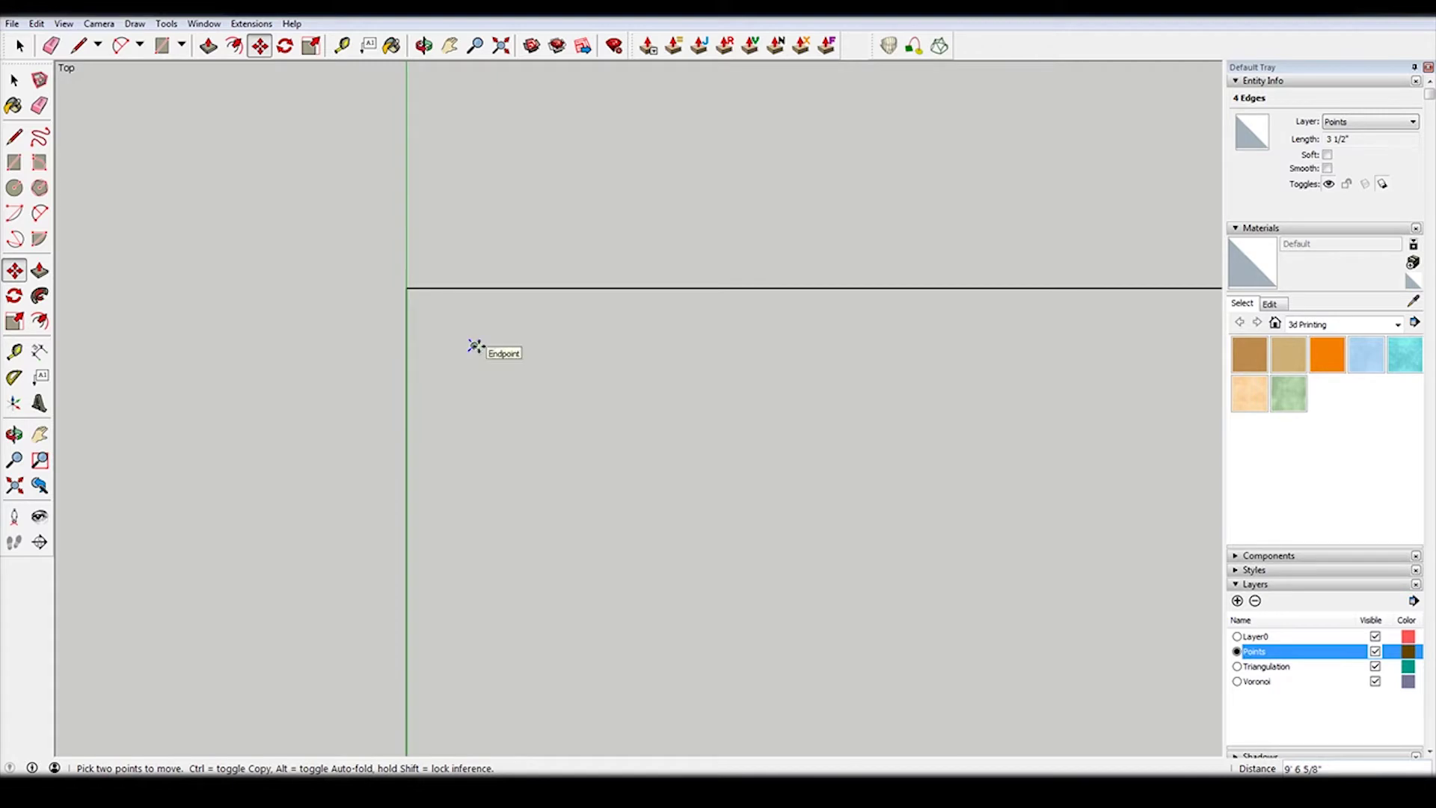
Copy the X marker to five more spots scattered inside the square.
{"action": "key", "text": "ctrl"}
{"action": "left_click", "coordinate": [474, 345]}
{"action": "scroll", "coordinate": [596, 362], "scroll_direction": "down", "scroll_amount": 4}
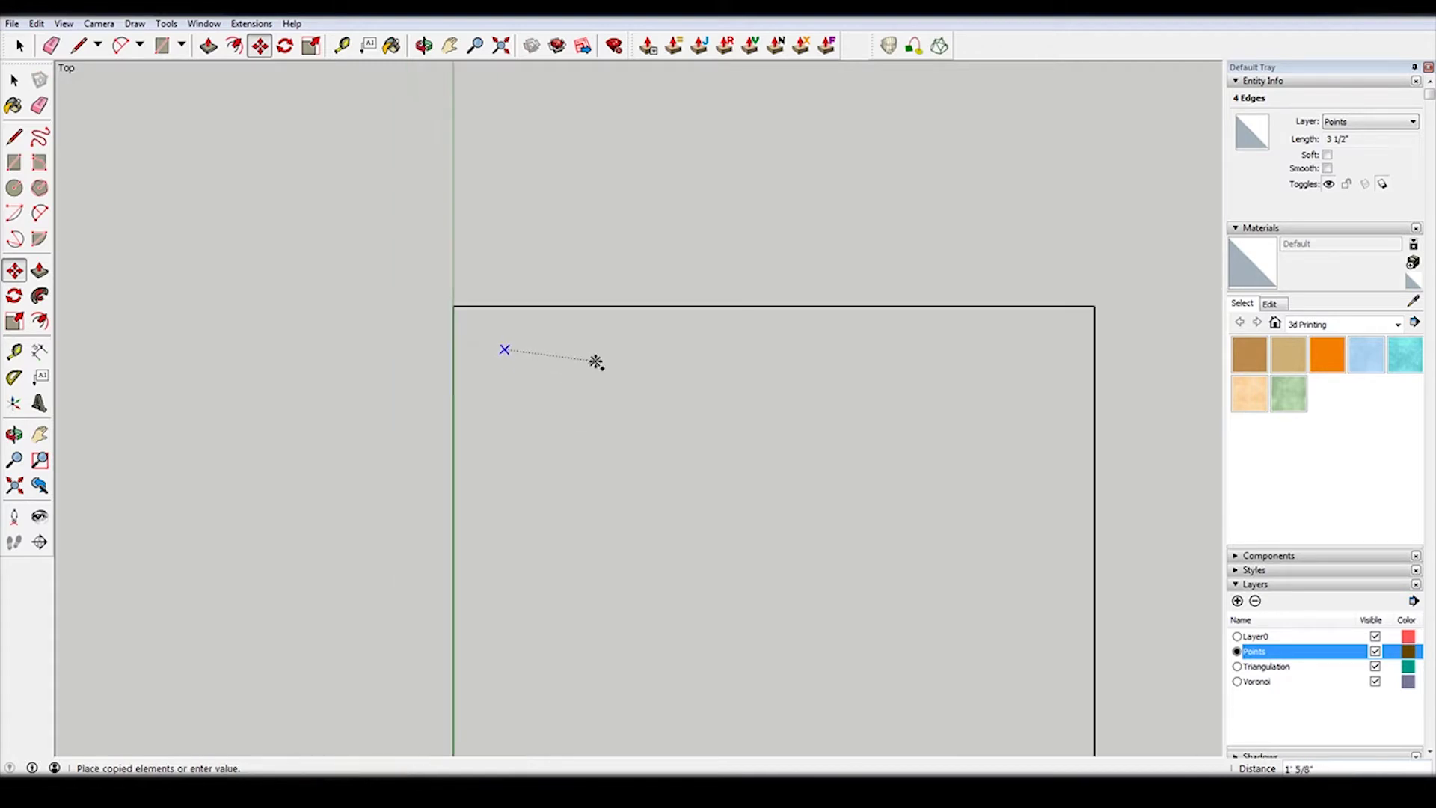
{"action": "left_click", "coordinate": [691, 399]}
{"action": "scroll", "coordinate": [688, 468], "scroll_direction": "up", "scroll_amount": 2}
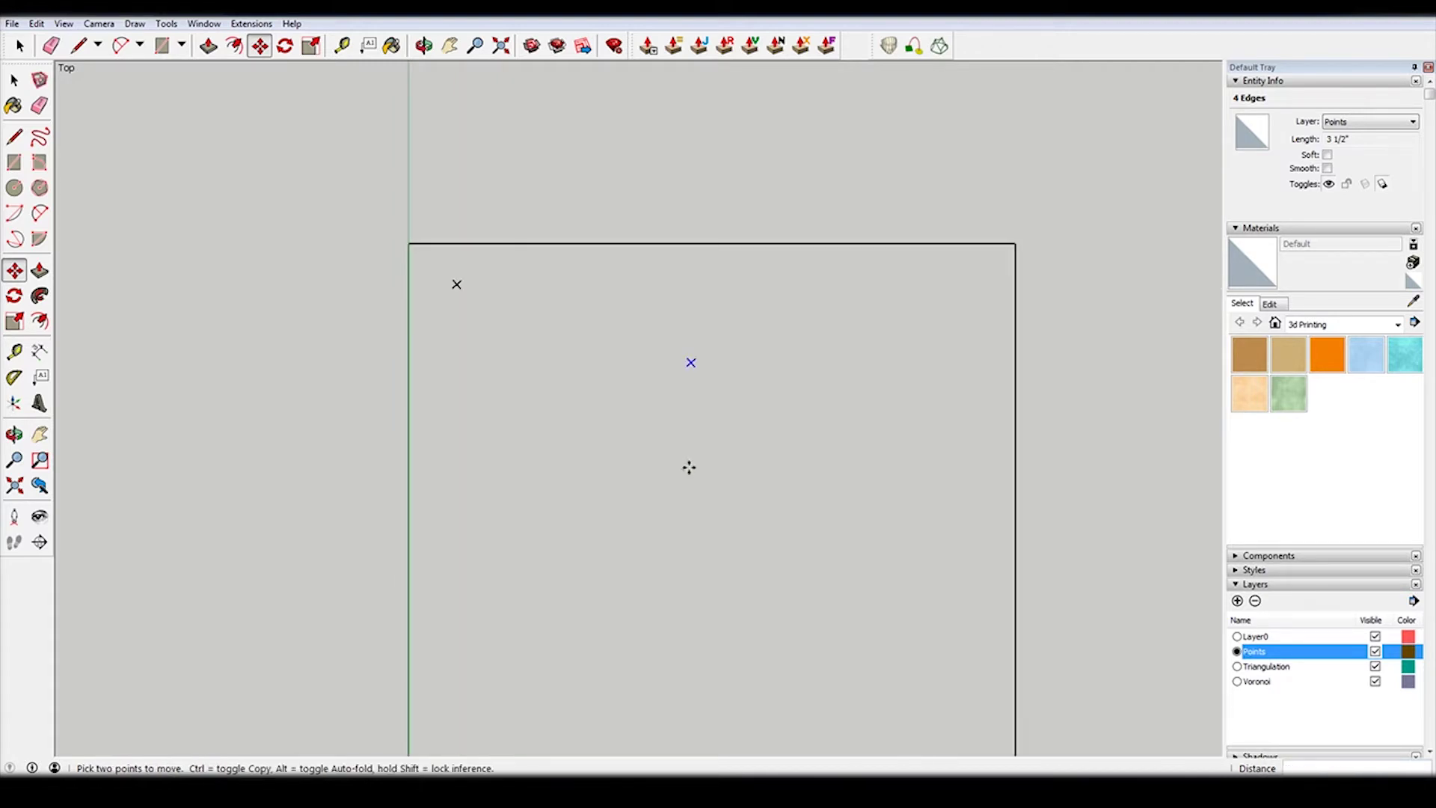
{"action": "left_click", "coordinate": [692, 362]}
{"action": "left_click", "coordinate": [884, 333]}
{"action": "scroll", "coordinate": [888, 355], "scroll_direction": "down", "scroll_amount": 2}
{"action": "scroll", "coordinate": [887, 343], "scroll_direction": "up", "scroll_amount": 3}
{"action": "left_click", "coordinate": [886, 339]}
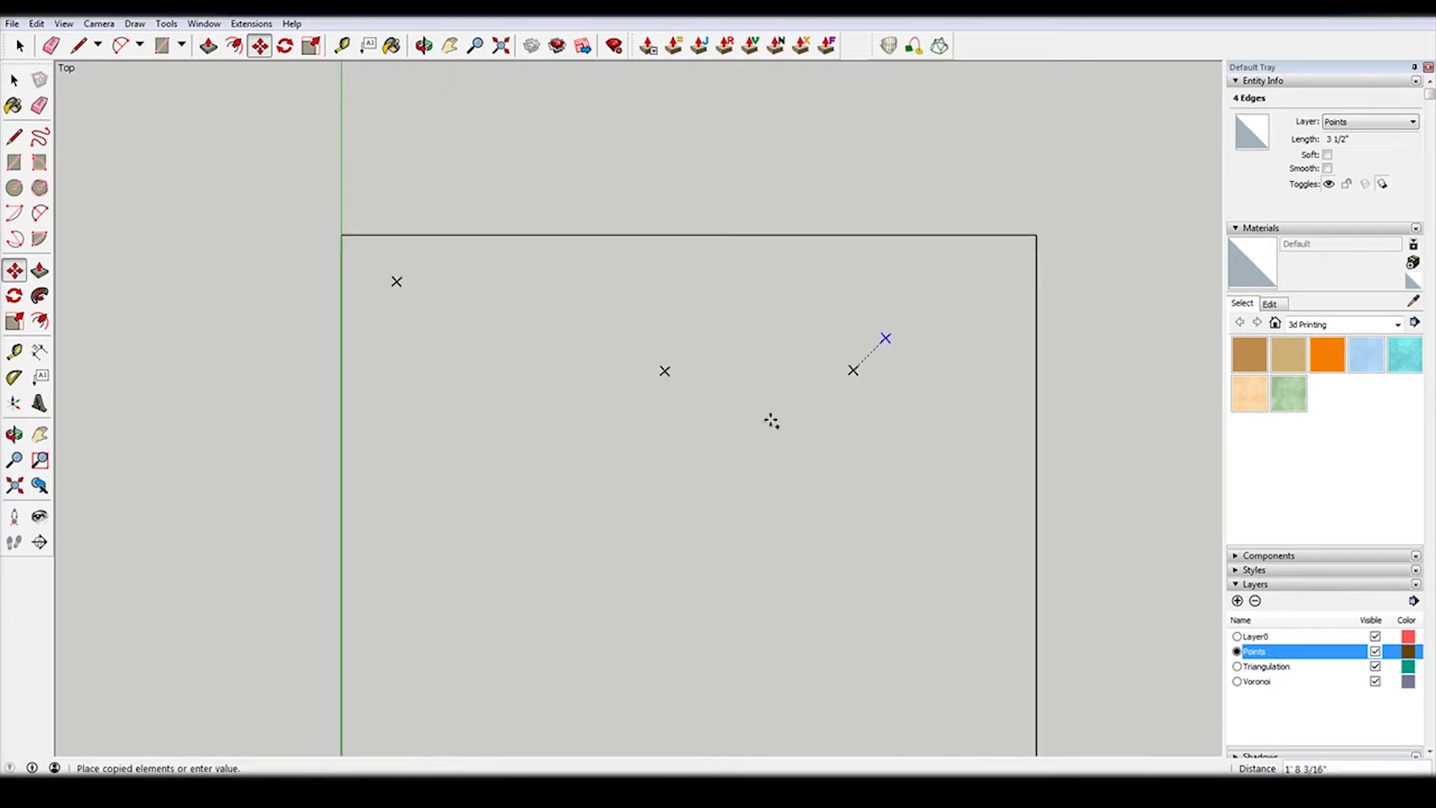
{"action": "scroll", "coordinate": [552, 506], "scroll_direction": "down", "scroll_amount": 4}
{"action": "left_click", "coordinate": [536, 604]}
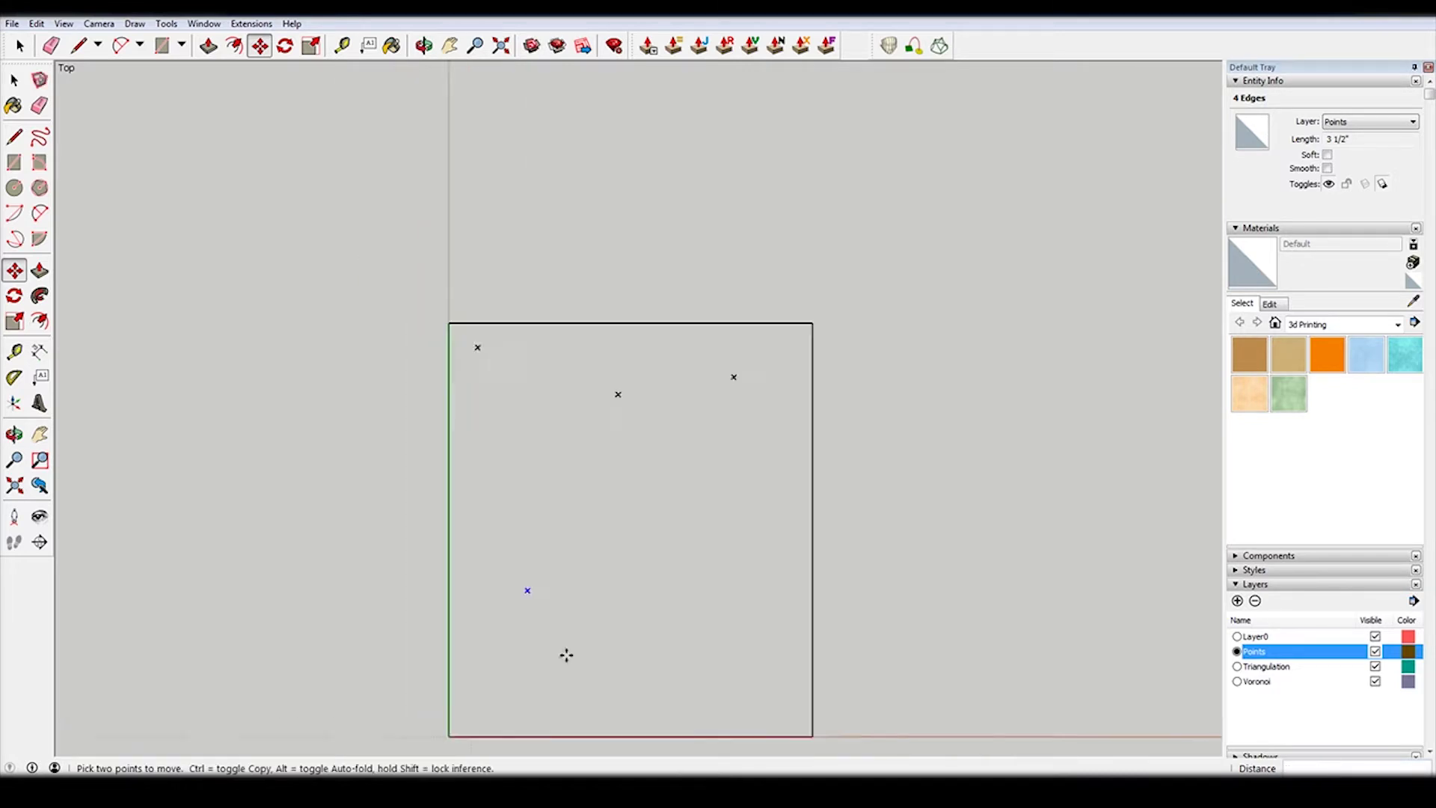
{"action": "scroll", "coordinate": [563, 653], "scroll_direction": "up", "scroll_amount": 2}
{"action": "scroll", "coordinate": [513, 529], "scroll_direction": "up", "scroll_amount": 2}
{"action": "left_click", "coordinate": [515, 578]}
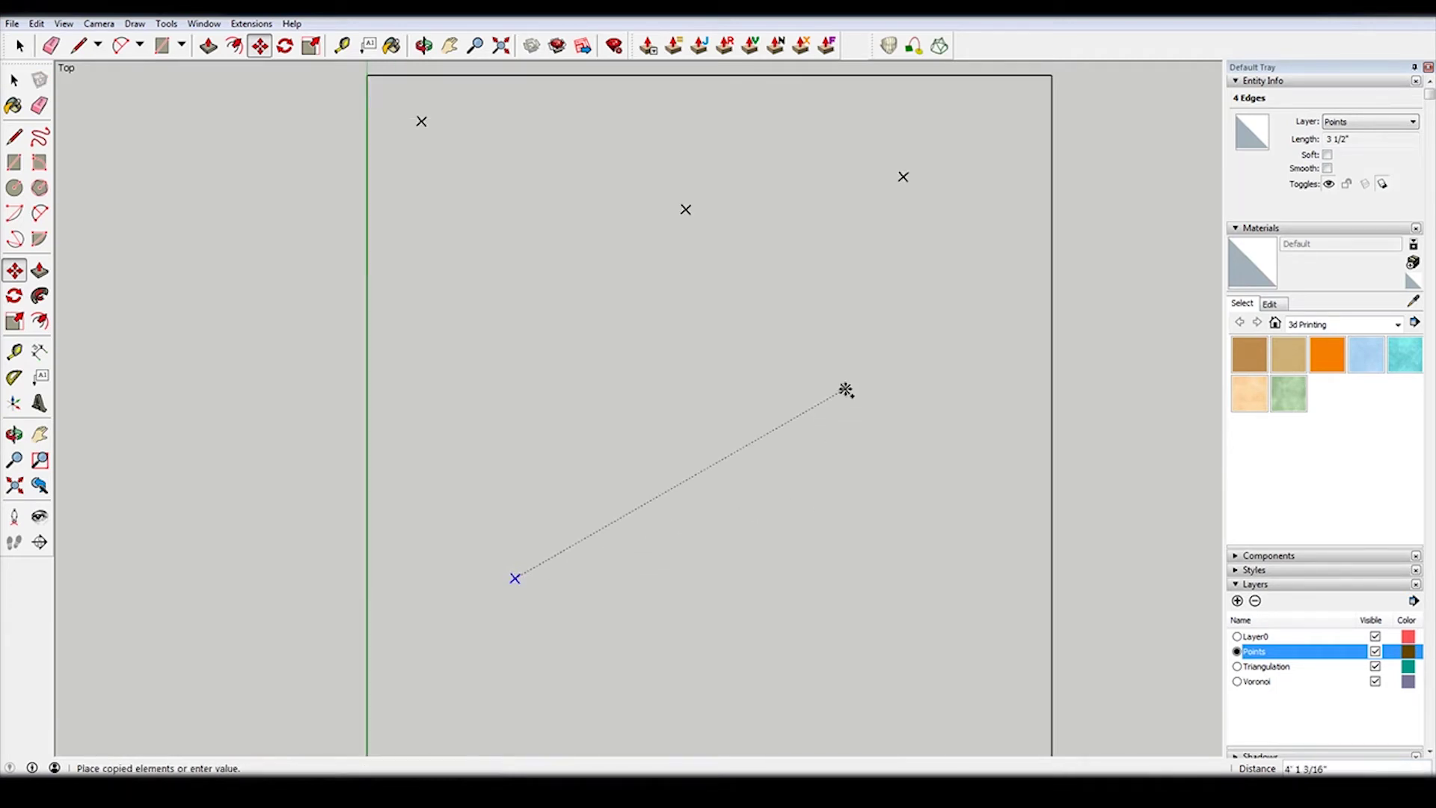
{"action": "left_click", "coordinate": [844, 391]}
{"action": "left_click", "coordinate": [845, 389]}
{"action": "left_click", "coordinate": [756, 704]}
{"action": "scroll", "coordinate": [766, 643], "scroll_direction": "down", "scroll_amount": 2}
{"action": "middle_click_drag", "start_coordinate": [753, 693], "coordinate": [781, 468]}
{"action": "scroll", "coordinate": [769, 494], "scroll_direction": "up", "scroll_amount": 3}
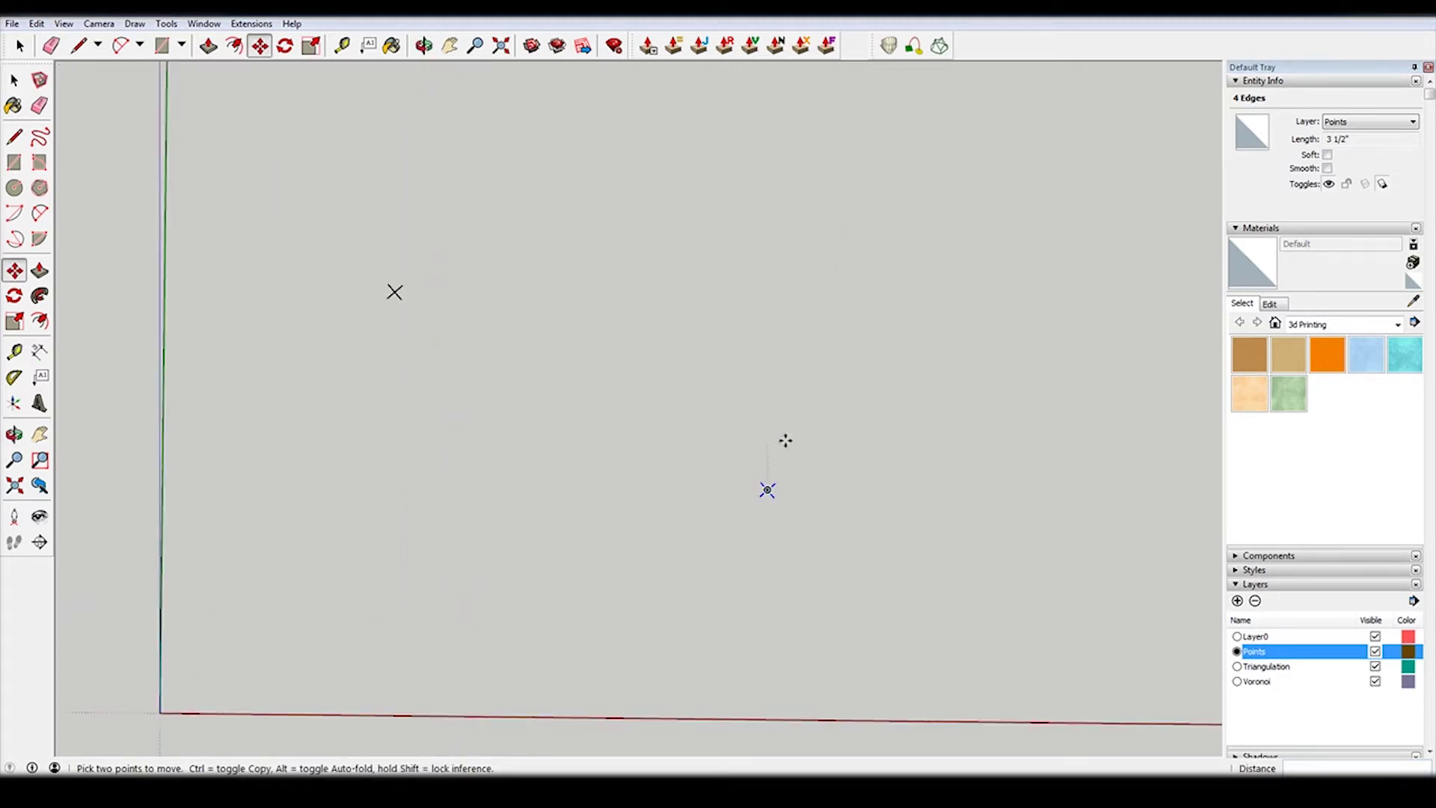
Place two more marker copies, bringing the points inside the square to eight.
{"action": "left_click", "coordinate": [767, 490]}
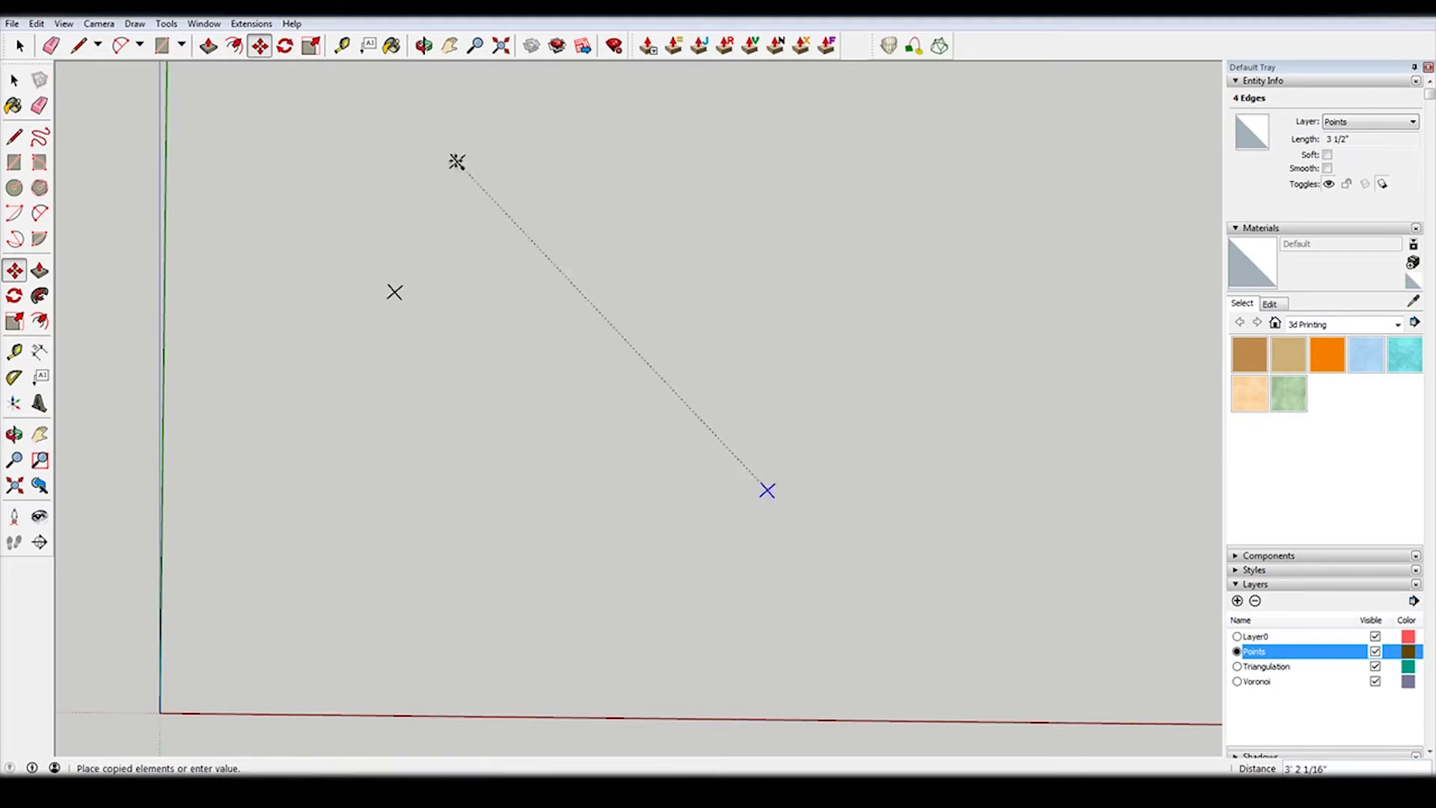
{"action": "key", "text": "ctrl"}
{"action": "scroll", "coordinate": [484, 351], "scroll_direction": "down", "scroll_amount": 2}
{"action": "scroll", "coordinate": [487, 393], "scroll_direction": "down", "scroll_amount": 2}
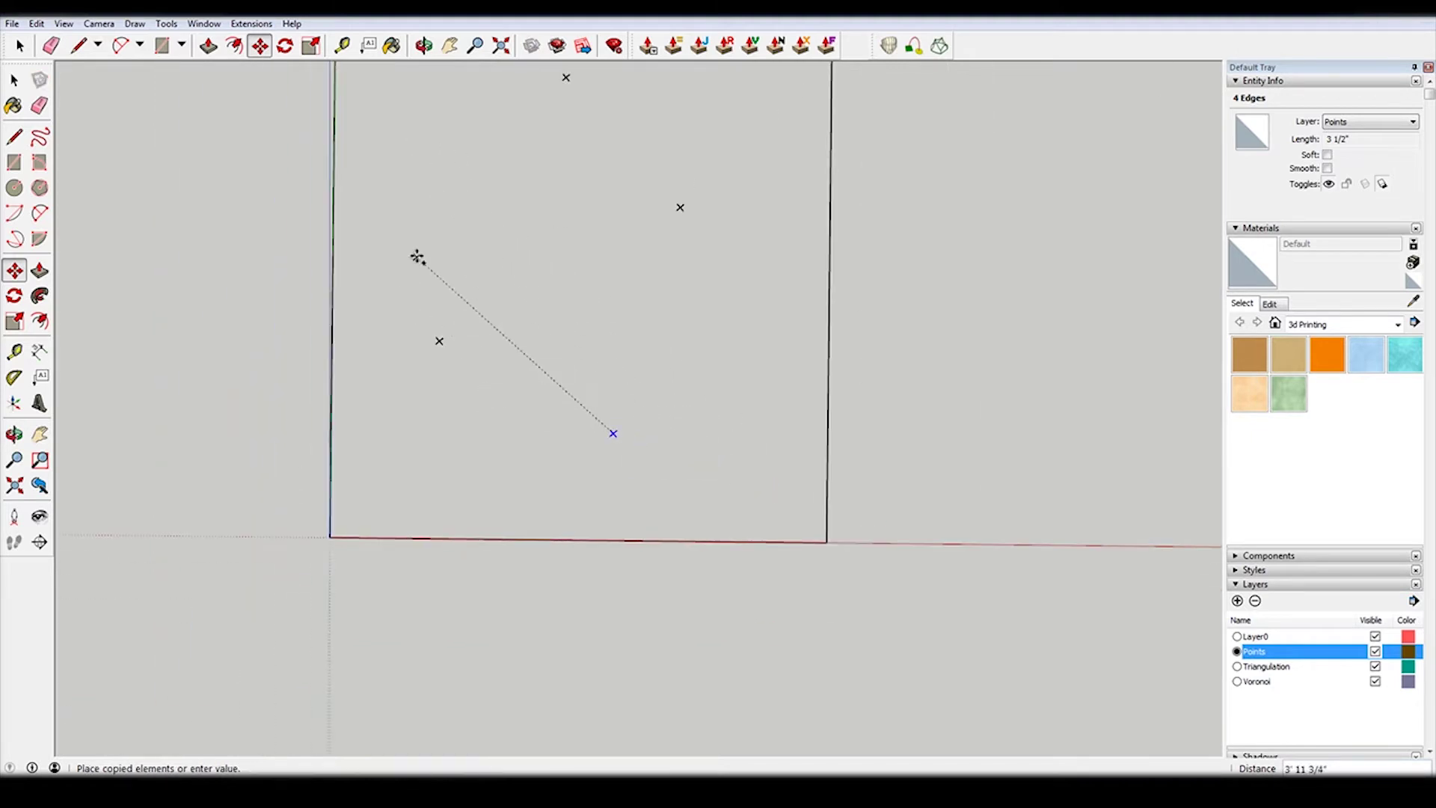
{"action": "left_click", "coordinate": [429, 160]}
{"action": "scroll", "coordinate": [546, 343], "scroll_direction": "down", "scroll_amount": 2}
{"action": "middle_click_drag", "start_coordinate": [546, 343], "coordinate": [660, 398]}
{"action": "scroll", "coordinate": [603, 407], "scroll_direction": "up", "scroll_amount": 4}
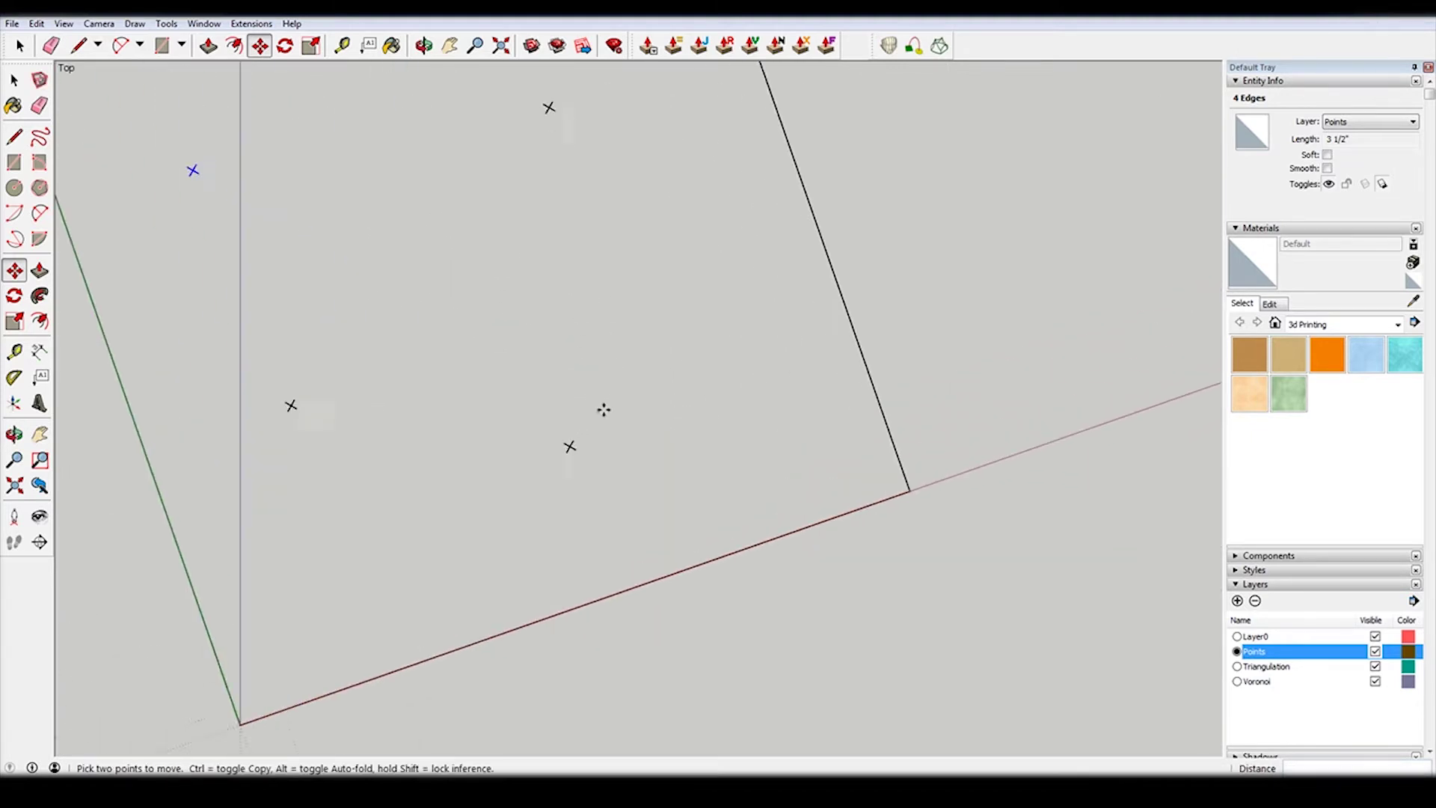
{"action": "key", "text": "space"}
{"action": "scroll", "coordinate": [570, 445], "scroll_direction": "up", "scroll_amount": 3}
{"action": "key", "text": "m"}
{"action": "scroll", "coordinate": [574, 448], "scroll_direction": "up", "scroll_amount": 1}
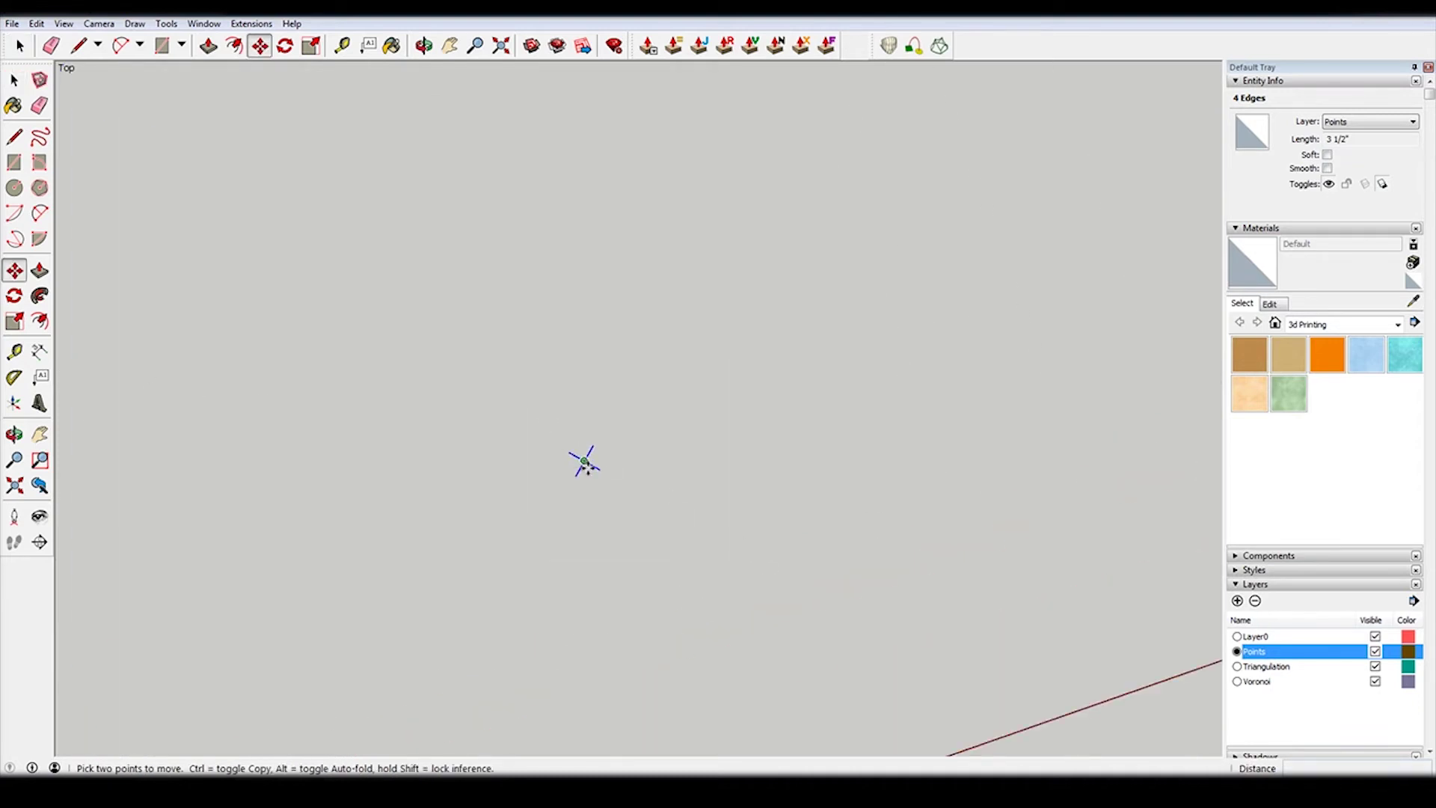
{"action": "key", "text": "ctrl"}
{"action": "left_click", "coordinate": [581, 454]}
{"action": "scroll", "coordinate": [677, 453], "scroll_direction": "down", "scroll_amount": 3}
{"action": "left_click", "coordinate": [776, 315]}
{"action": "key", "text": "space"}
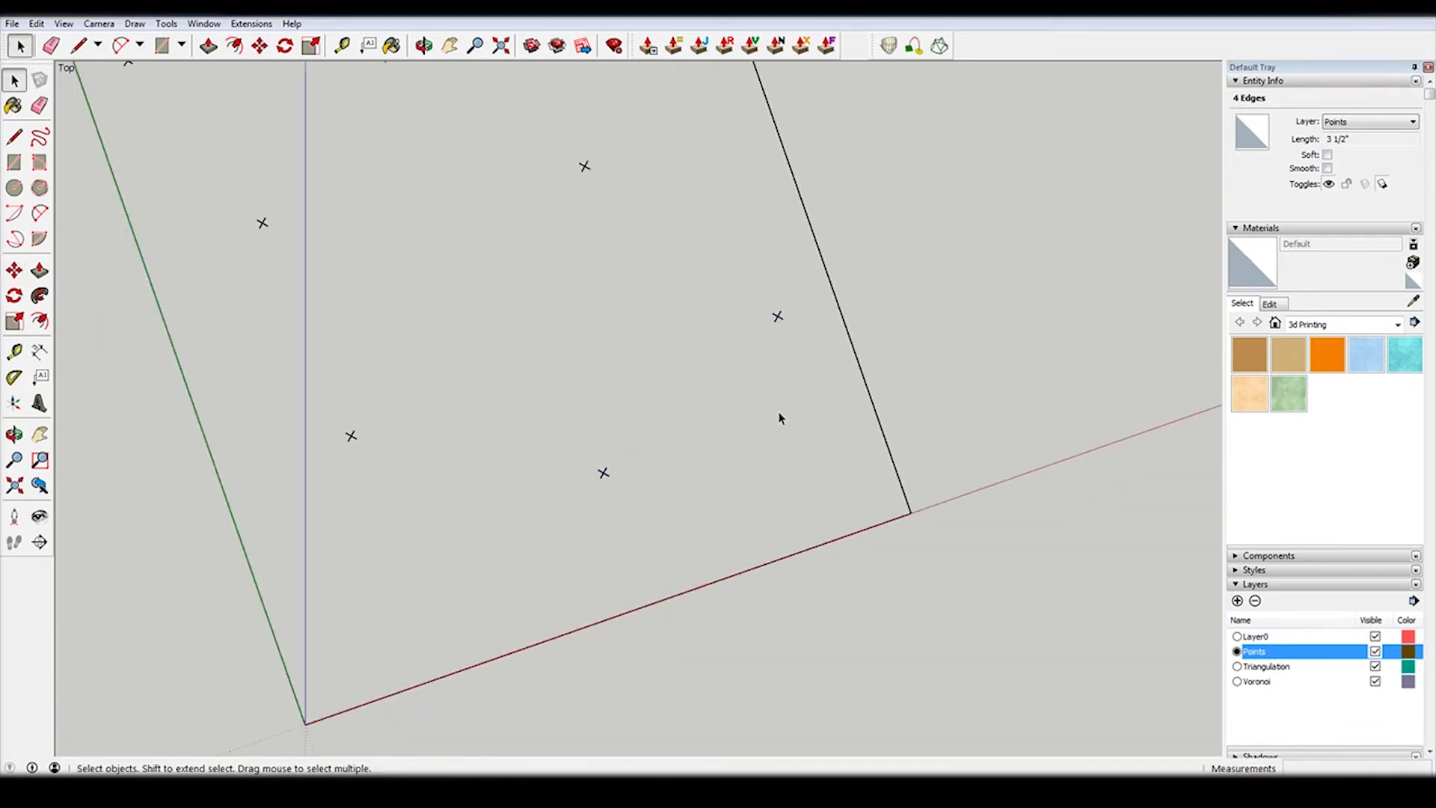
{"action": "left_click", "coordinate": [778, 417]}
Return to the Top standard view and make Triangulation the current layer.
{"action": "left_click", "coordinate": [112, 25]}
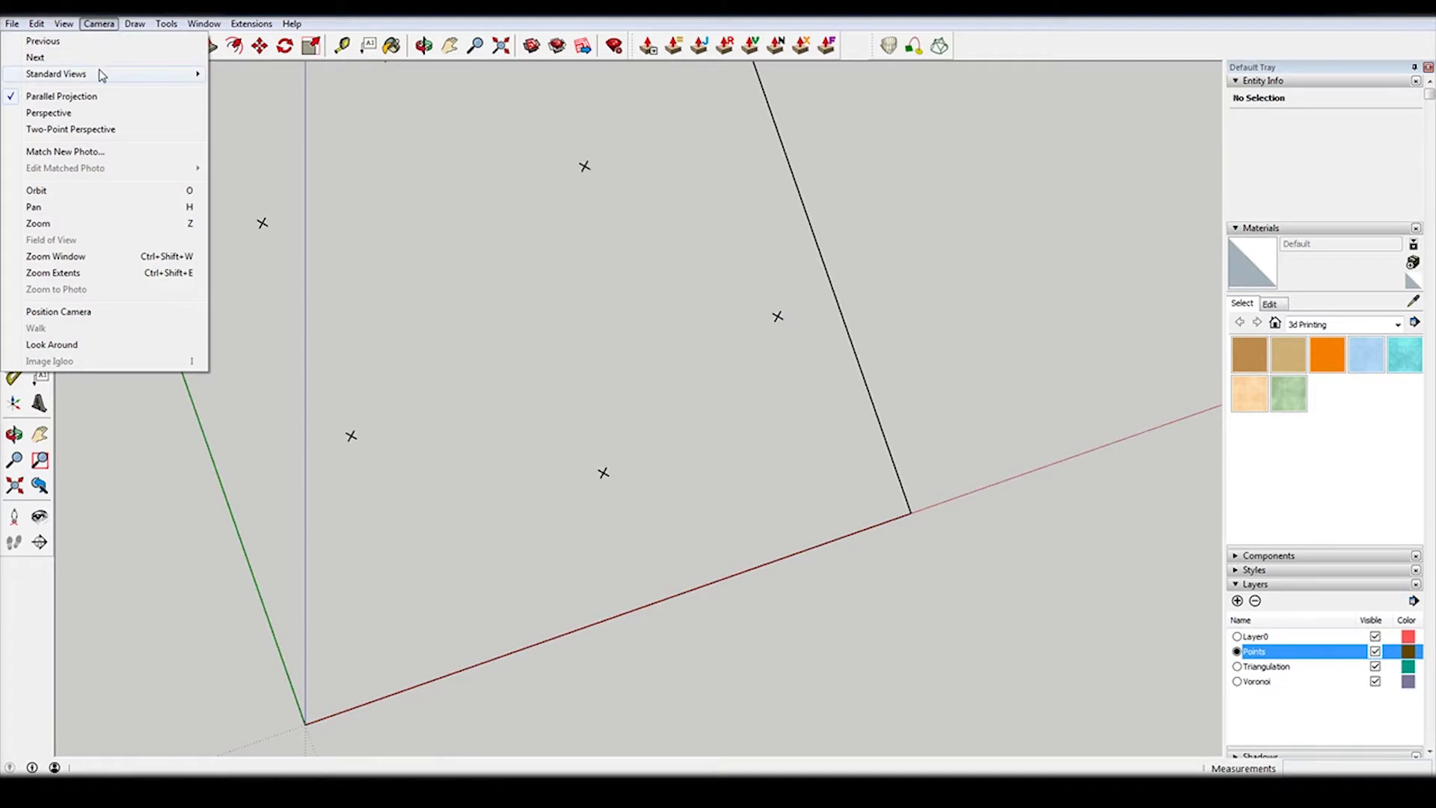
{"action": "mouse_move", "coordinate": [103, 75]}
{"action": "left_click", "coordinate": [251, 74]}
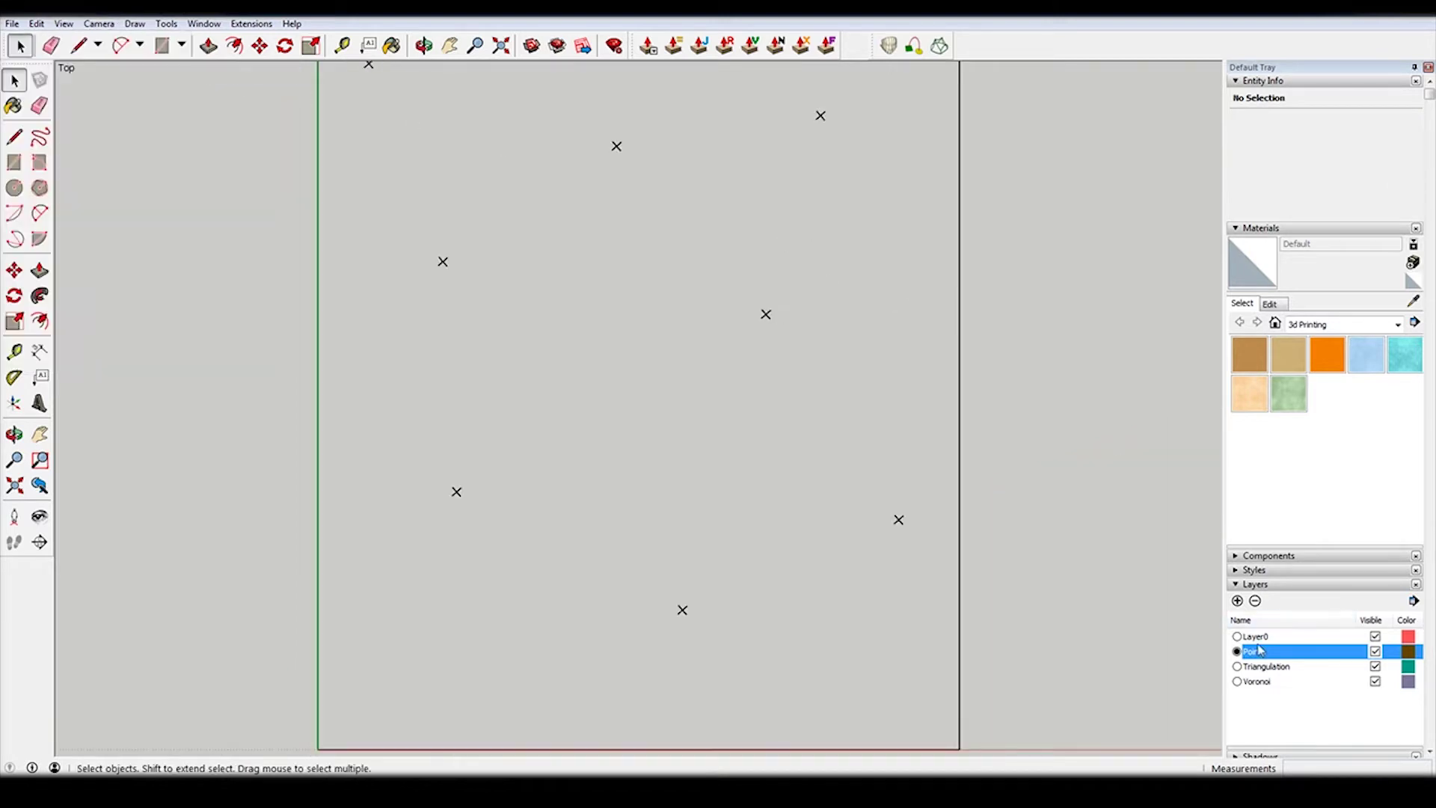
{"action": "left_click", "coordinate": [1237, 667]}
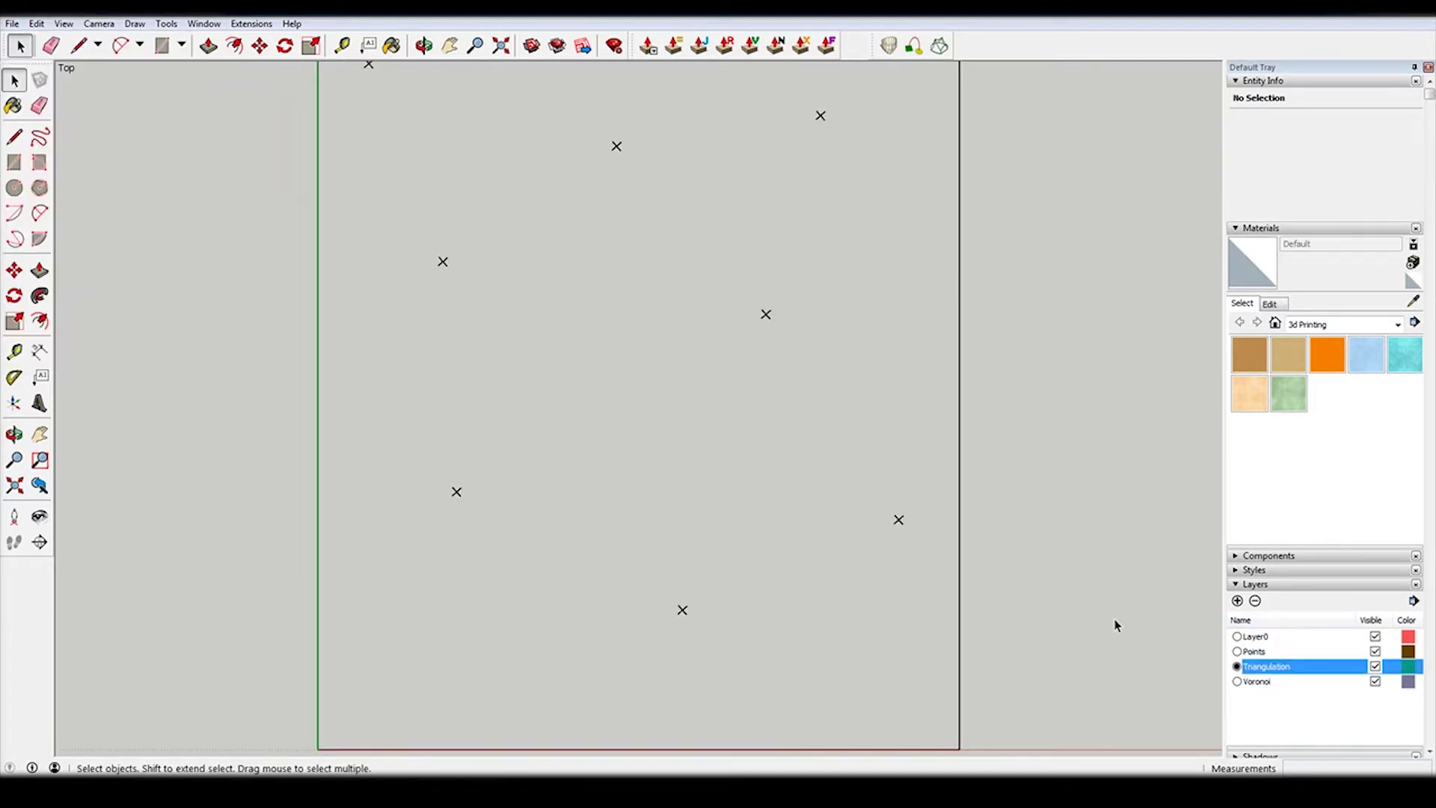
Draw edges joining the upper-left, right, middle, lower-left and lower-right points into the first triangles.
{"action": "key", "text": "l"}
{"action": "scroll", "coordinate": [572, 514], "scroll_direction": "down", "scroll_amount": 3}
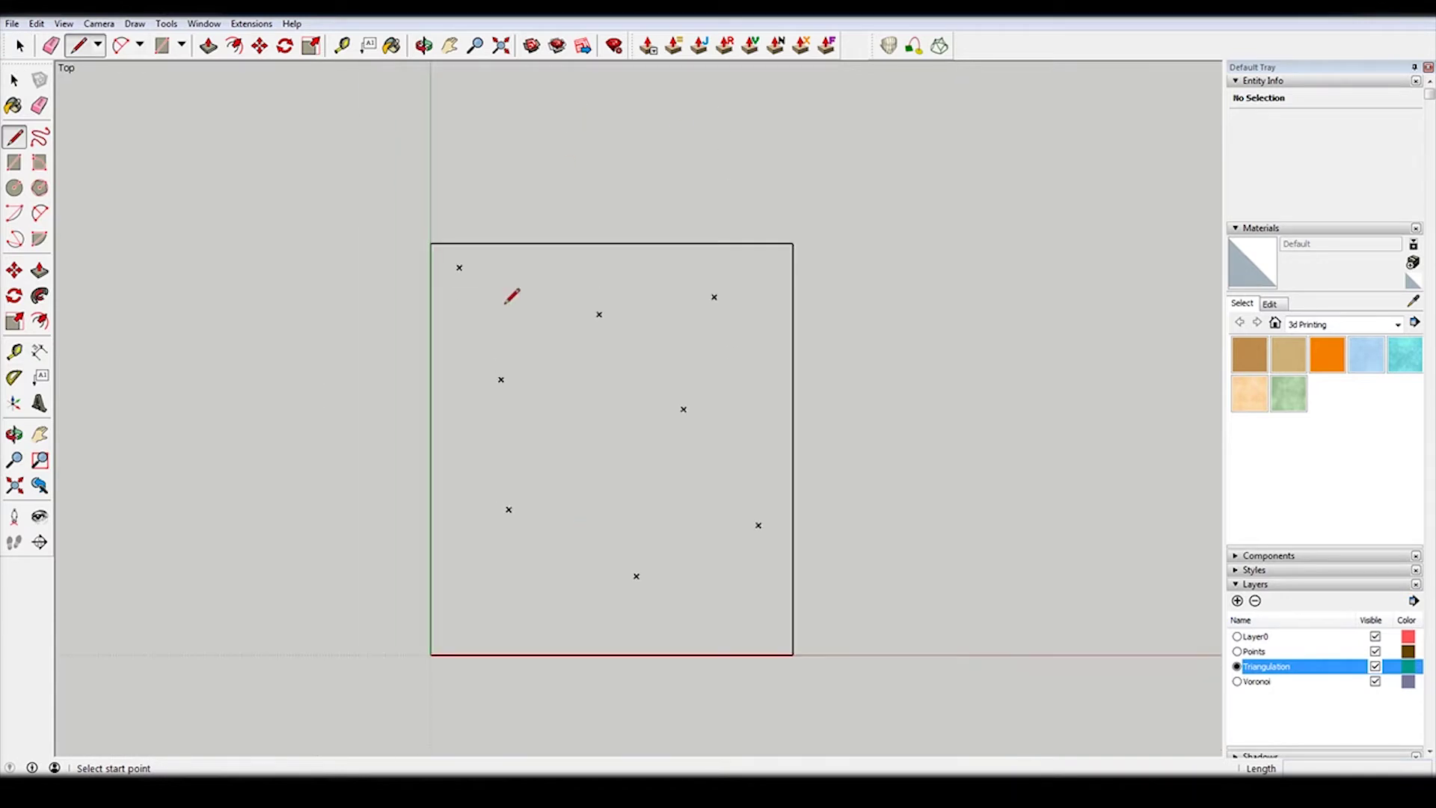
{"action": "scroll", "coordinate": [470, 257], "scroll_direction": "up", "scroll_amount": 3}
{"action": "left_click", "coordinate": [470, 258]}
{"action": "scroll", "coordinate": [948, 312], "scroll_direction": "up", "scroll_amount": 3}
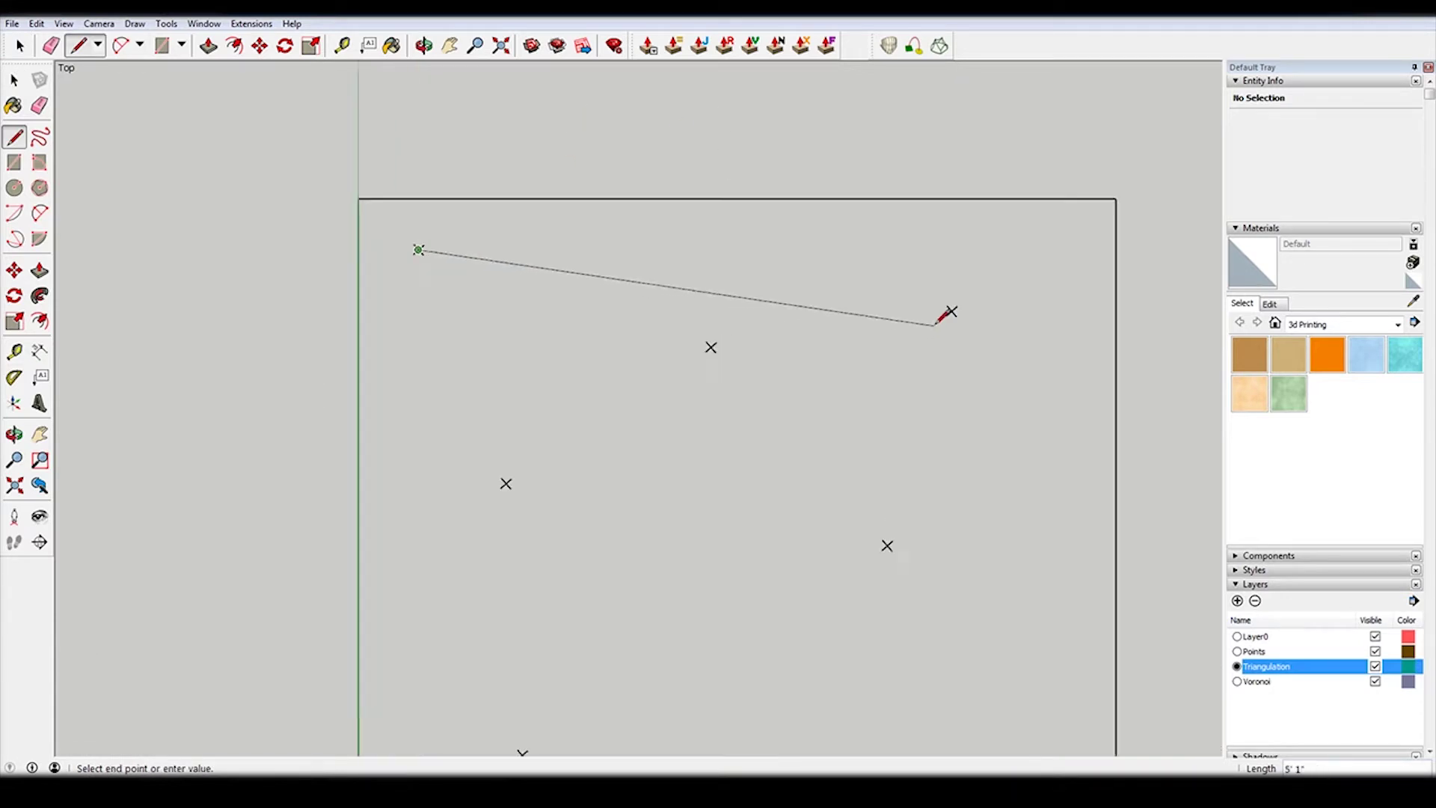
{"action": "left_click", "coordinate": [949, 313]}
{"action": "left_click", "coordinate": [625, 358]}
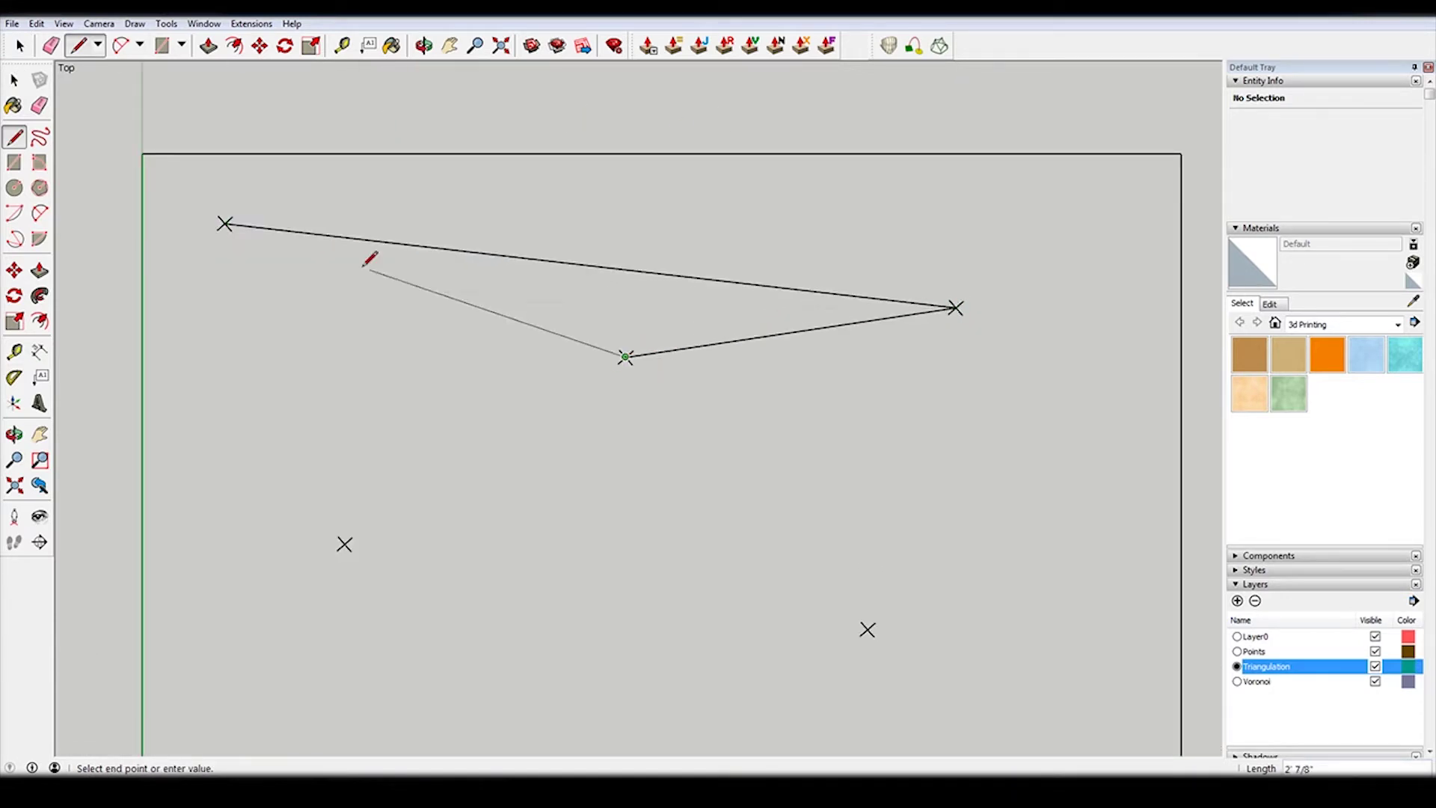
{"action": "left_click", "coordinate": [224, 223]}
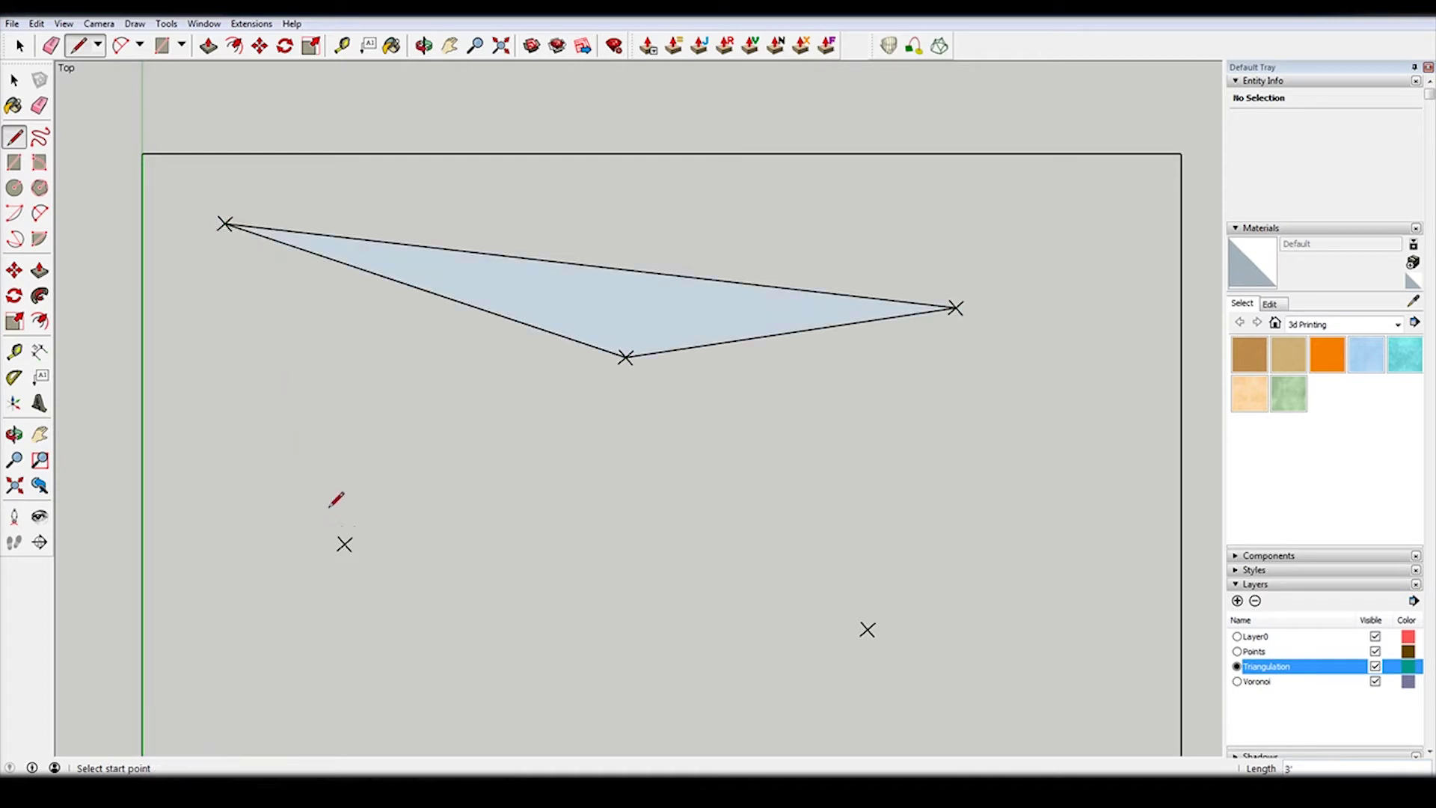
{"action": "left_click", "coordinate": [225, 223]}
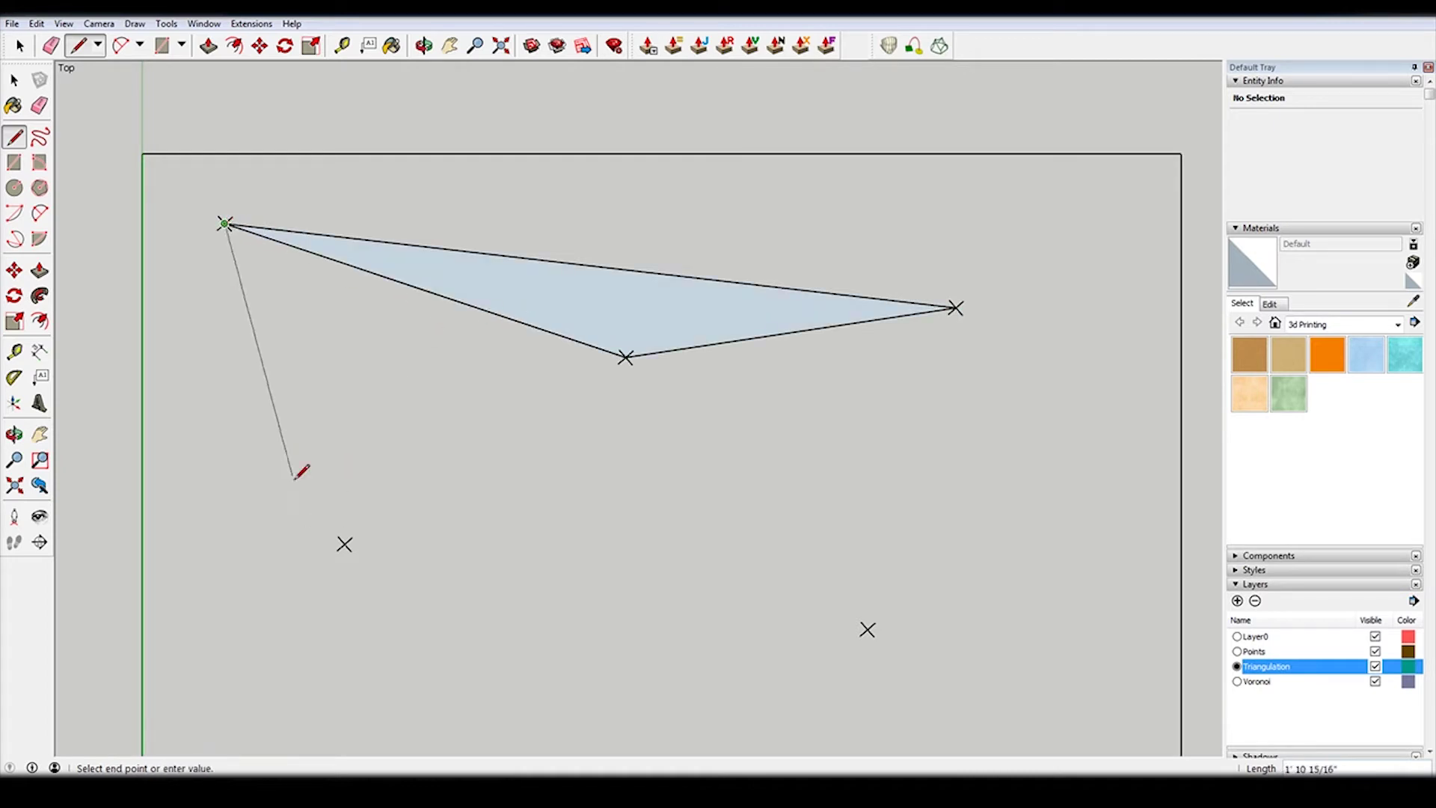
{"action": "left_click", "coordinate": [344, 543]}
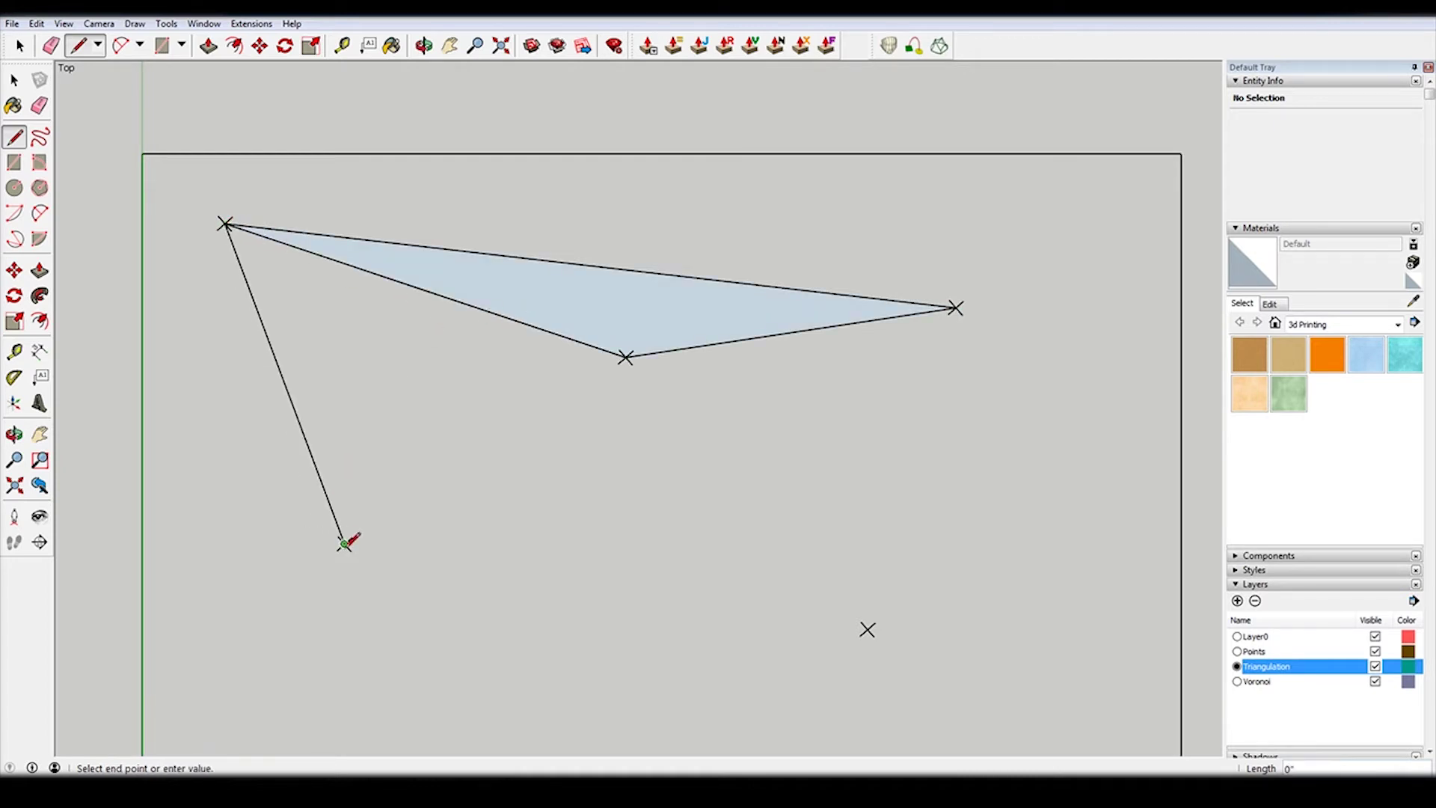
{"action": "left_click", "coordinate": [625, 358]}
{"action": "left_click", "coordinate": [868, 629]}
{"action": "left_click", "coordinate": [956, 307]}
{"action": "scroll", "coordinate": [706, 370], "scroll_direction": "down", "scroll_amount": 5}
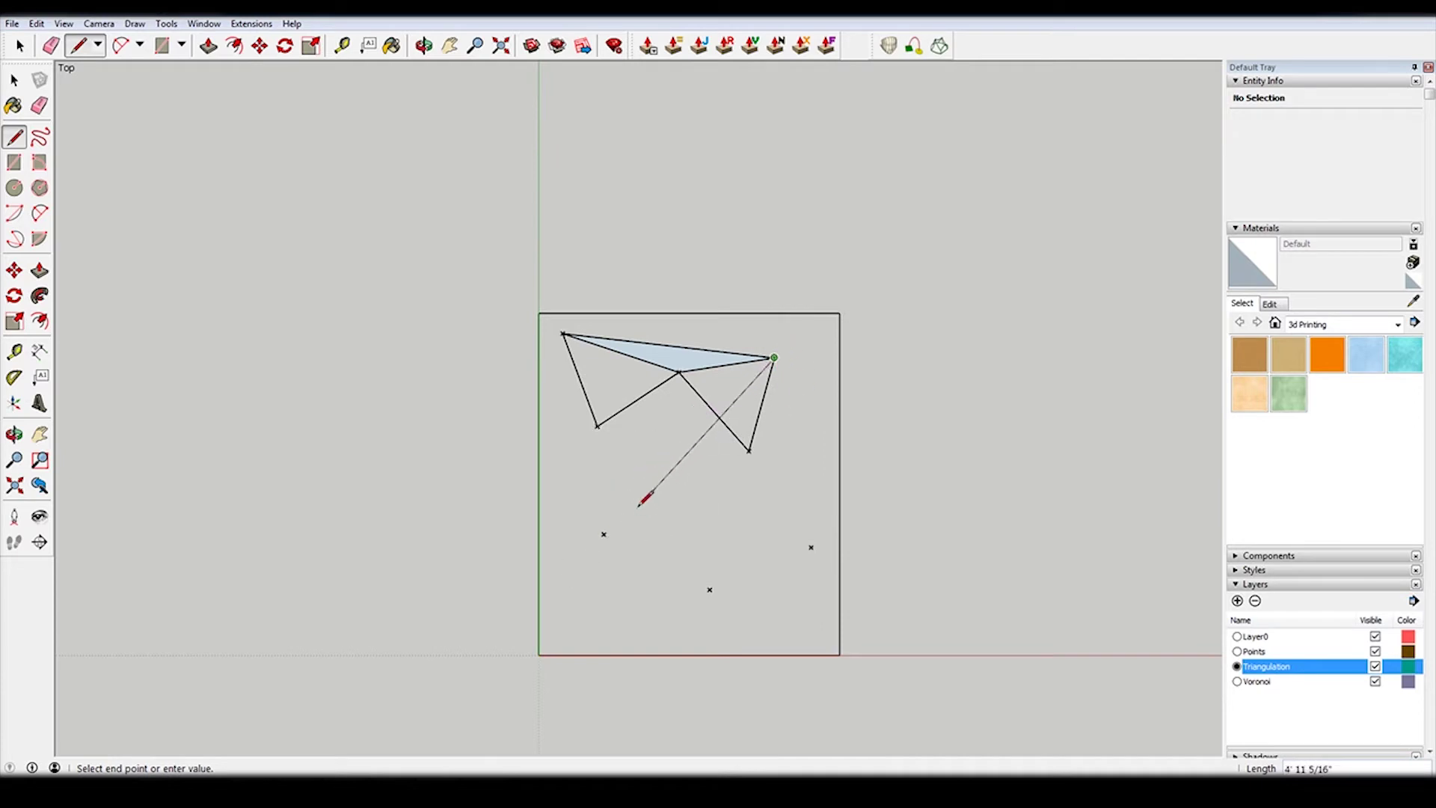
{"action": "scroll", "coordinate": [626, 550], "scroll_direction": "up", "scroll_amount": 3}
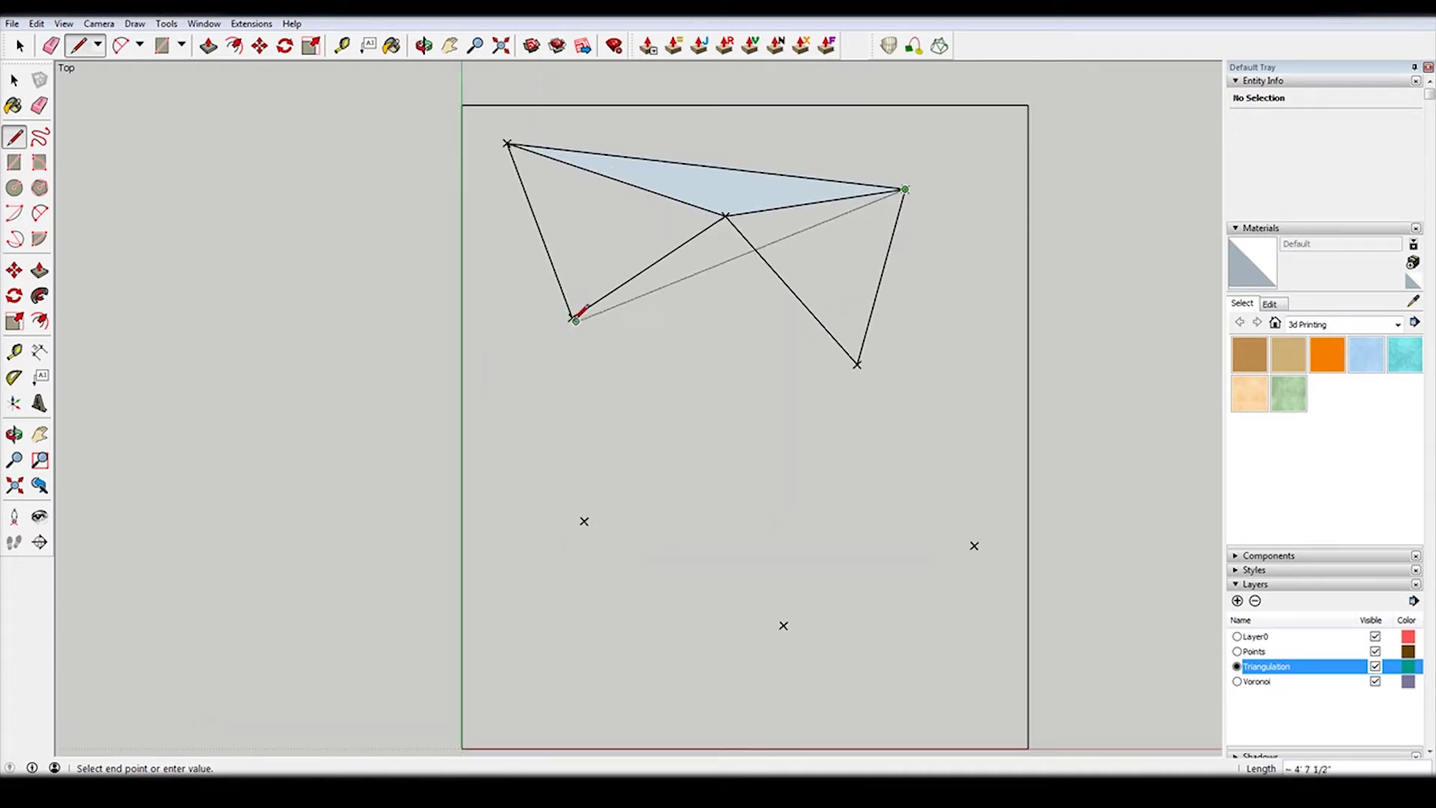
{"action": "key", "text": "Escape"}
Add the remaining edges among the lower and right points to complete seven triangles.
{"action": "left_click", "coordinate": [572, 318]}
{"action": "left_click", "coordinate": [584, 522]}
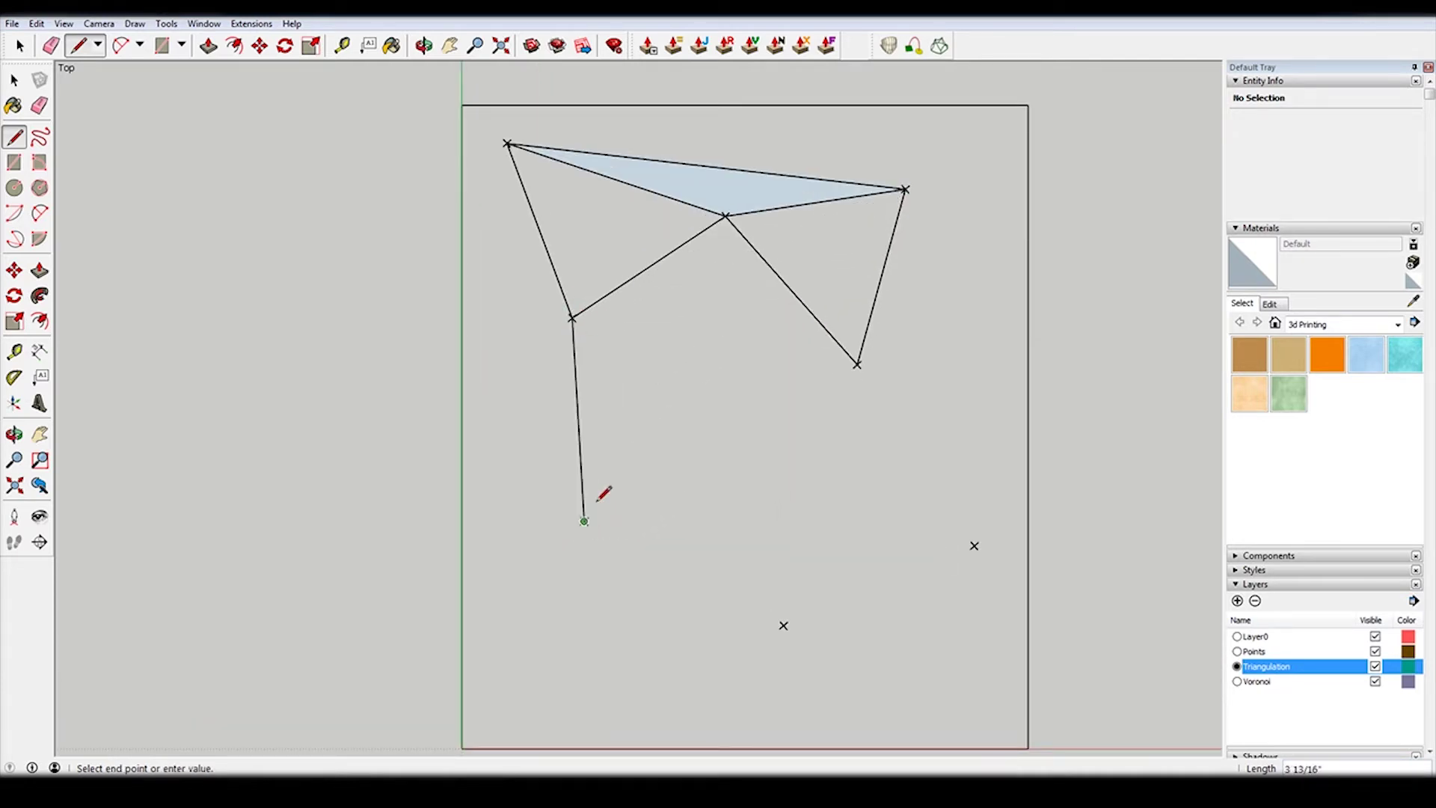
{"action": "left_click", "coordinate": [724, 216]}
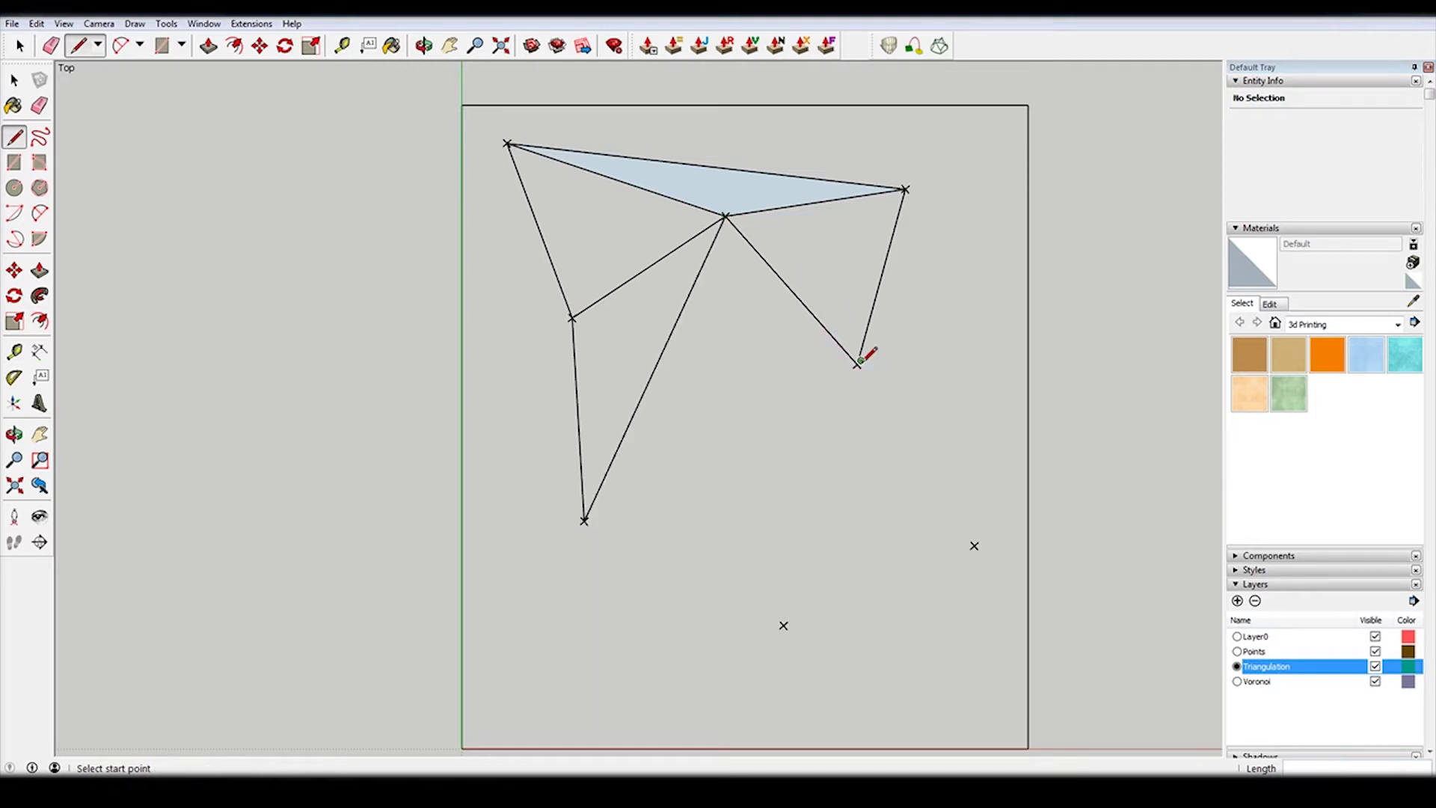
{"action": "scroll", "coordinate": [859, 362], "scroll_direction": "up", "scroll_amount": 3}
{"action": "left_click", "coordinate": [864, 355]}
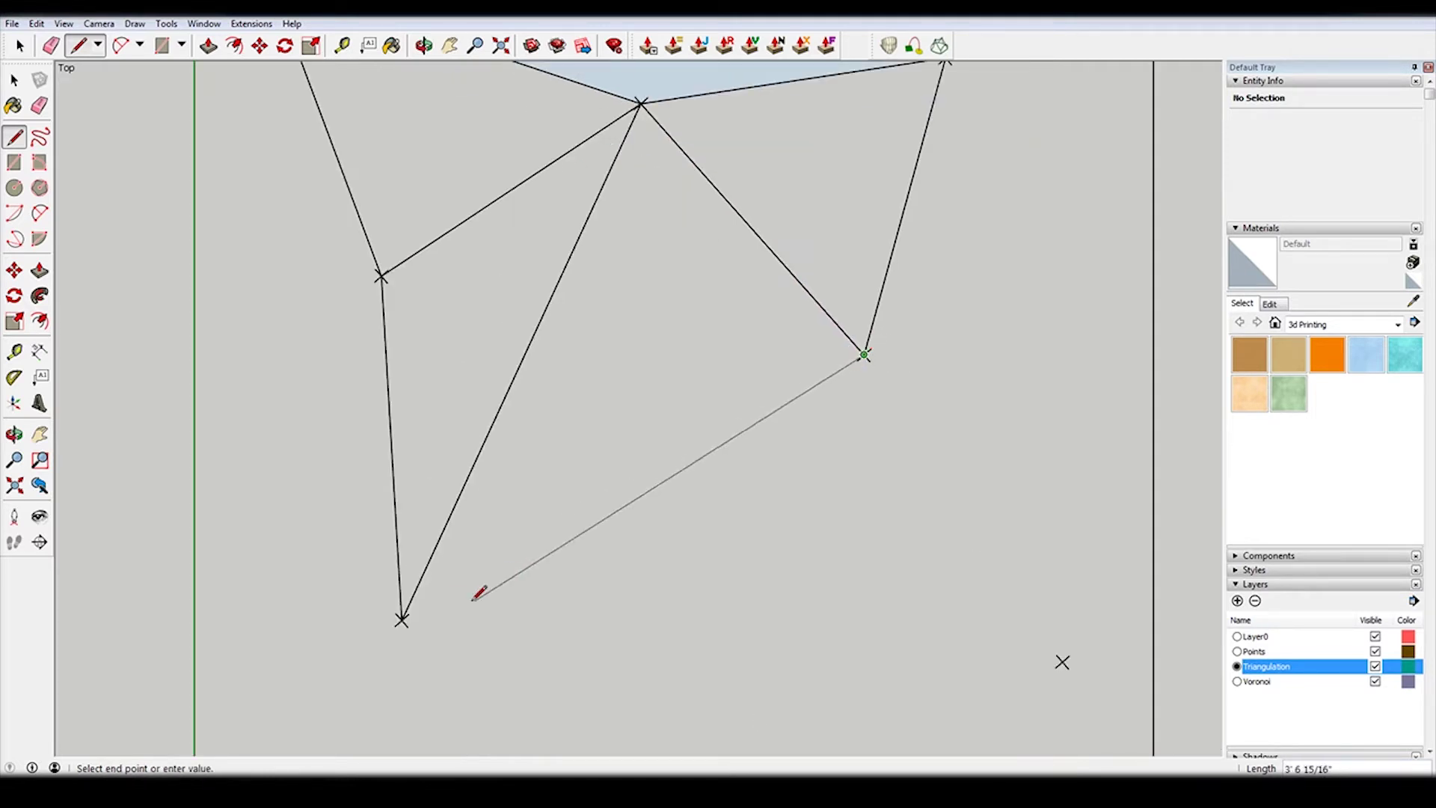
{"action": "left_click", "coordinate": [401, 619]}
{"action": "scroll", "coordinate": [544, 423], "scroll_direction": "down", "scroll_amount": 2}
{"action": "scroll", "coordinate": [539, 430], "scroll_direction": "down", "scroll_amount": 2}
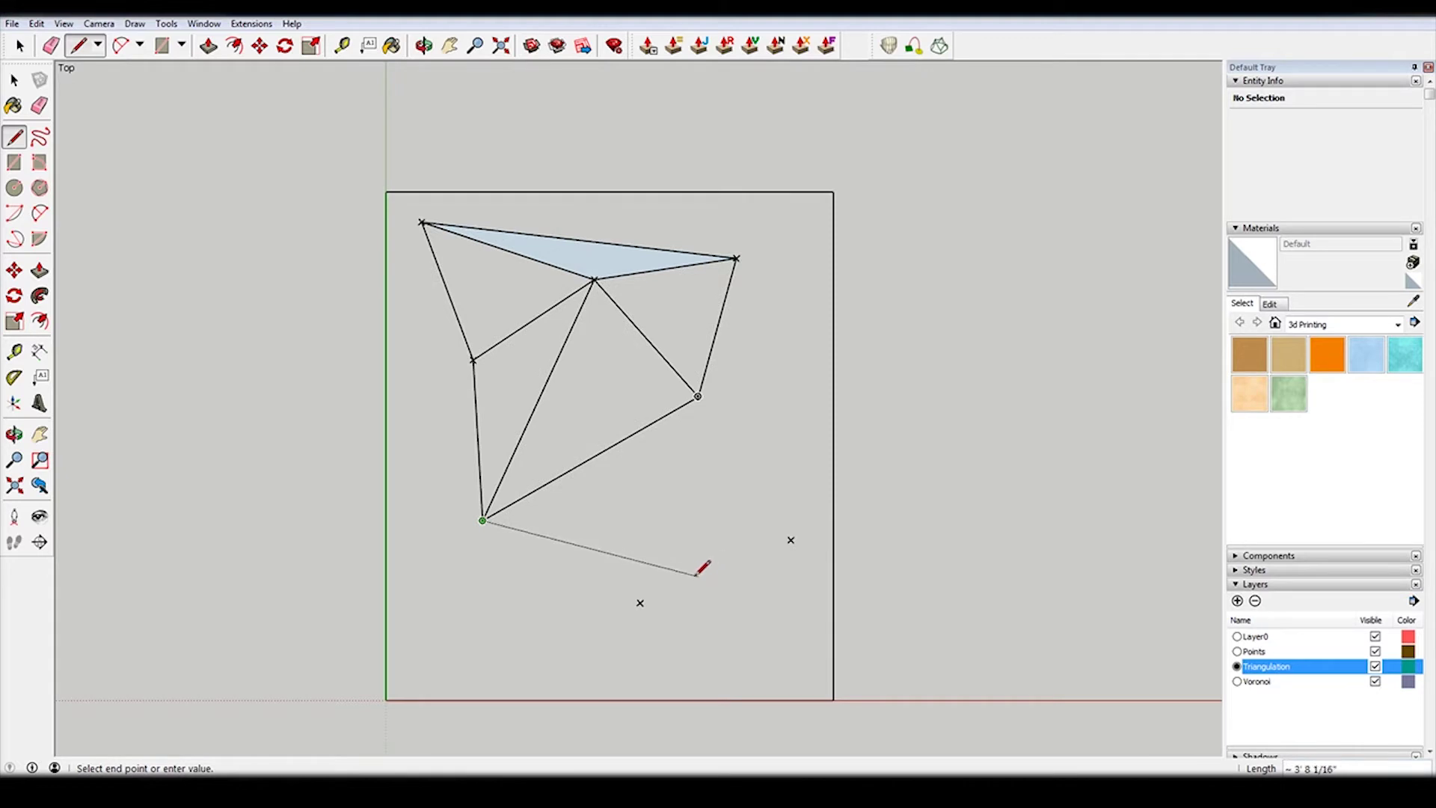
{"action": "scroll", "coordinate": [596, 584], "scroll_direction": "up", "scroll_amount": 3}
{"action": "left_click", "coordinate": [679, 607]}
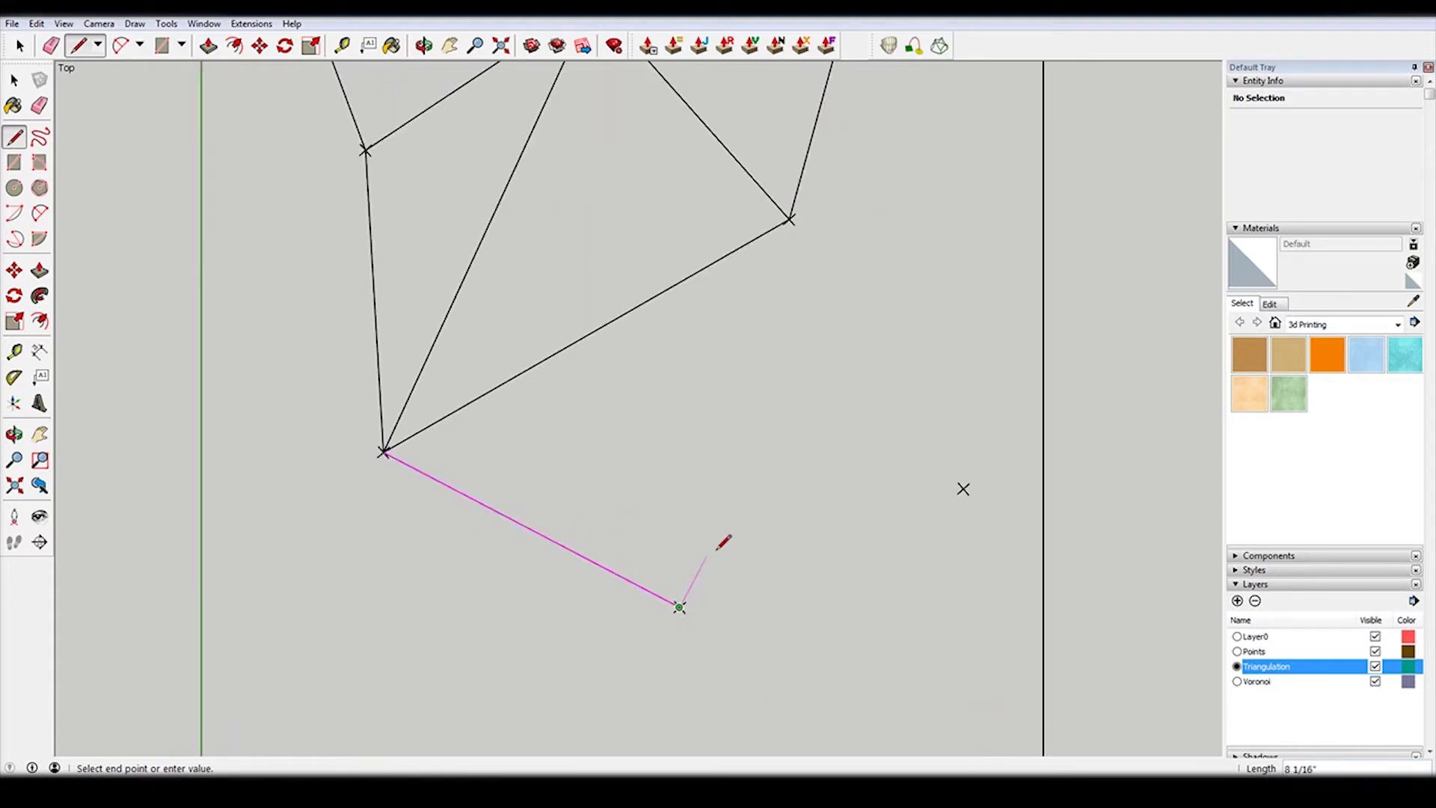
{"action": "left_click", "coordinate": [790, 219]}
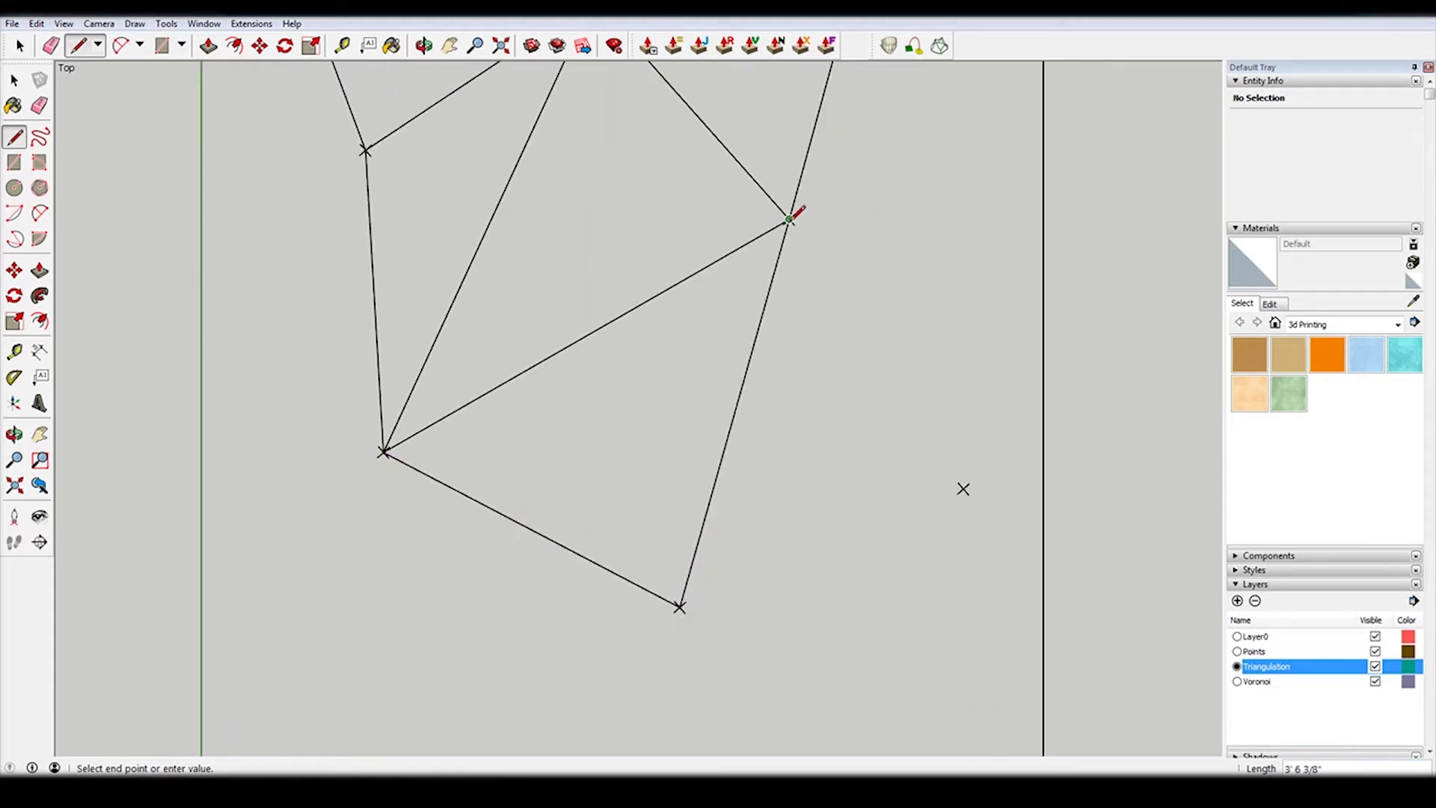
{"action": "left_click", "coordinate": [963, 488]}
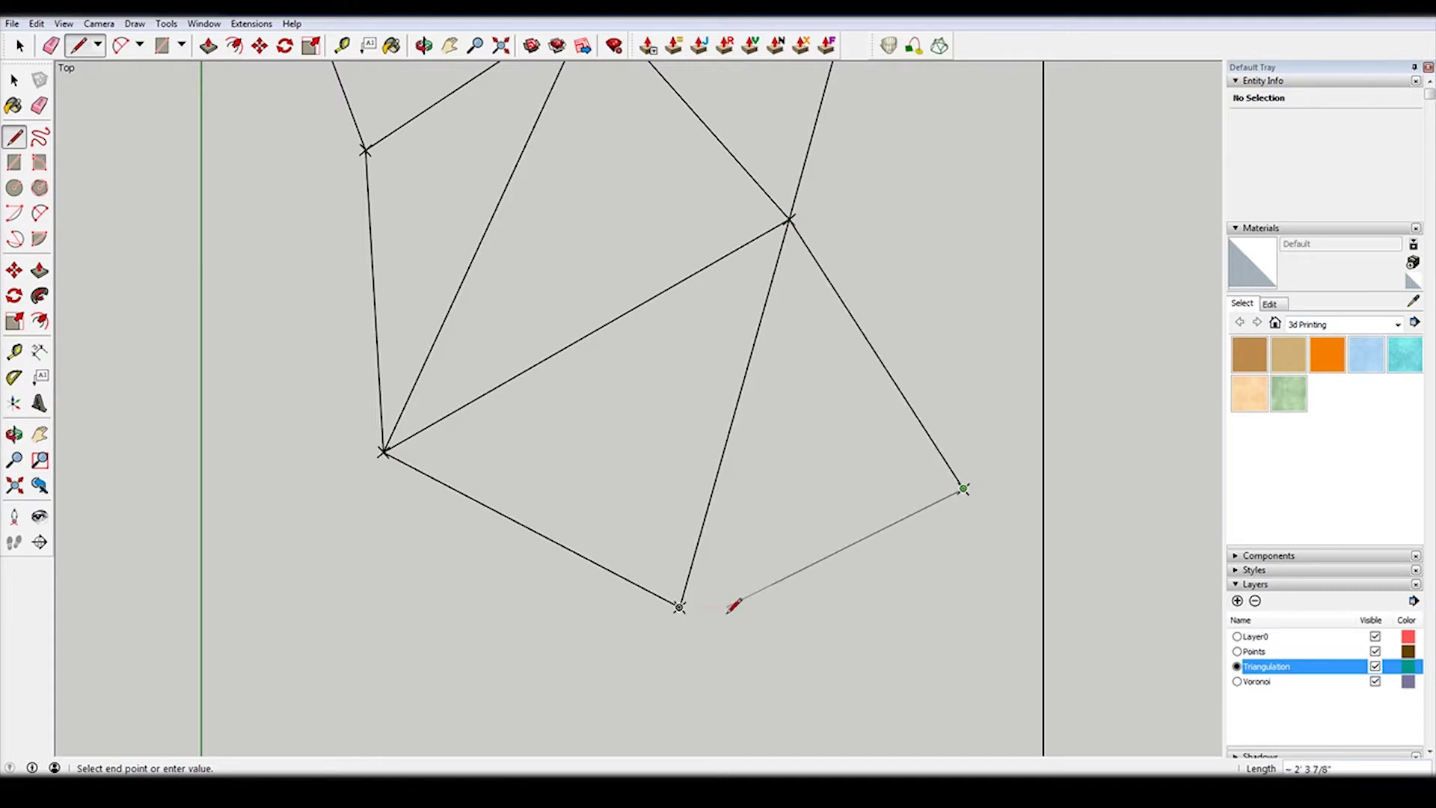
{"action": "left_click", "coordinate": [679, 608]}
{"action": "scroll", "coordinate": [838, 457], "scroll_direction": "down", "scroll_amount": 3}
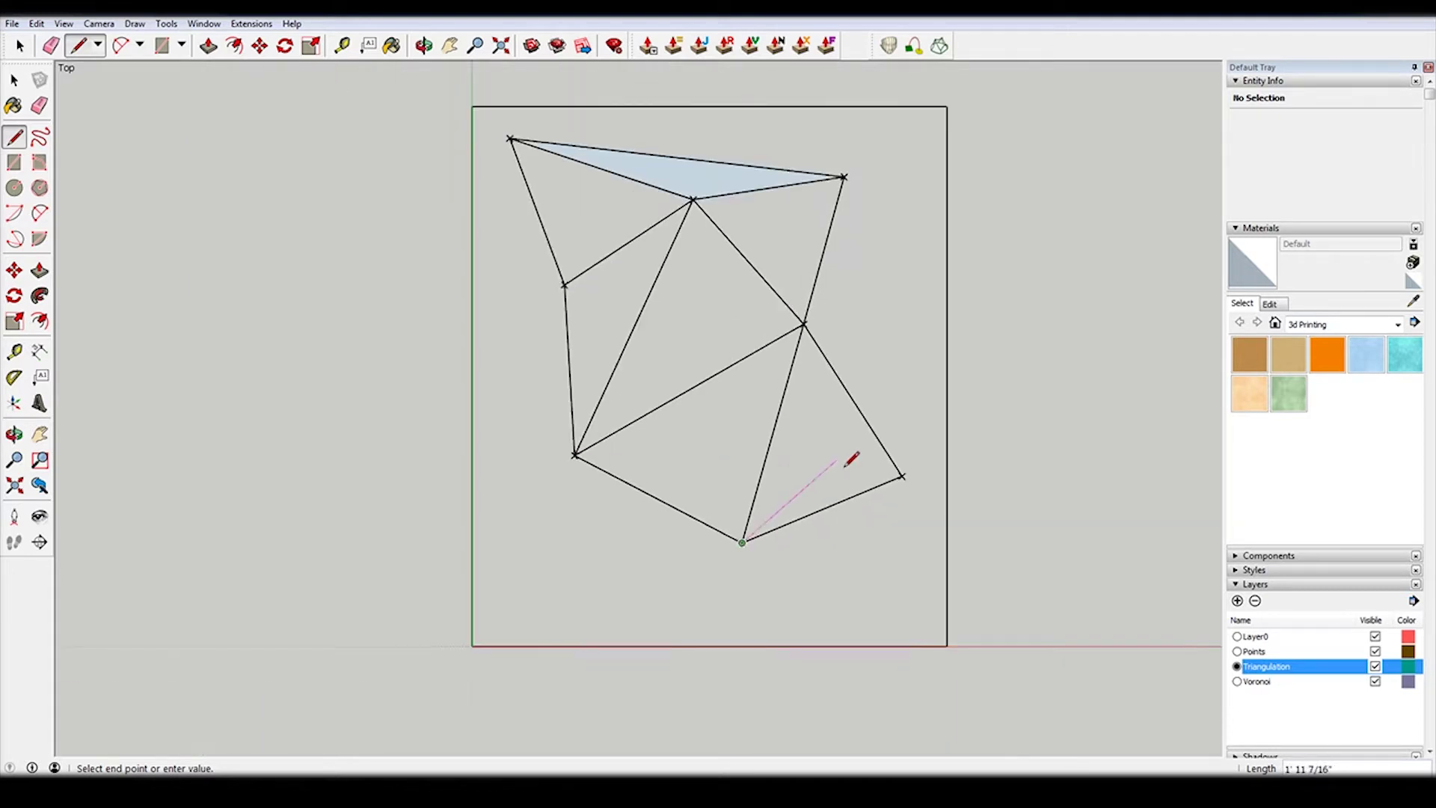
{"action": "scroll", "coordinate": [859, 362], "scroll_direction": "down", "scroll_amount": 1}
{"action": "scroll", "coordinate": [859, 362], "scroll_direction": "up", "scroll_amount": 1}
{"action": "key", "text": "space"}
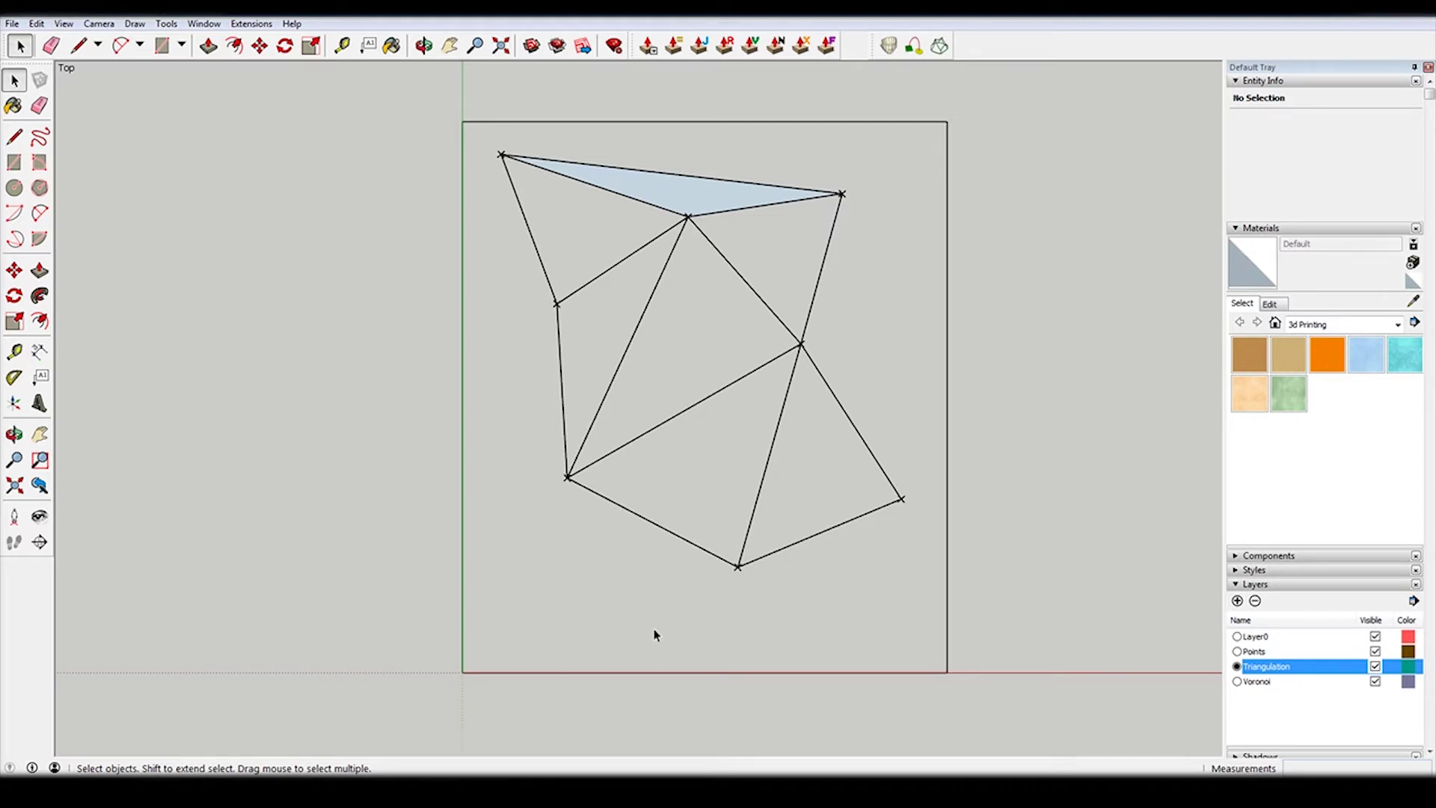
Make Voronoi the current layer, try a 1-foot perpendicular line from the right edge's midpoint, then undo it.
{"action": "left_click", "coordinate": [1237, 682]}
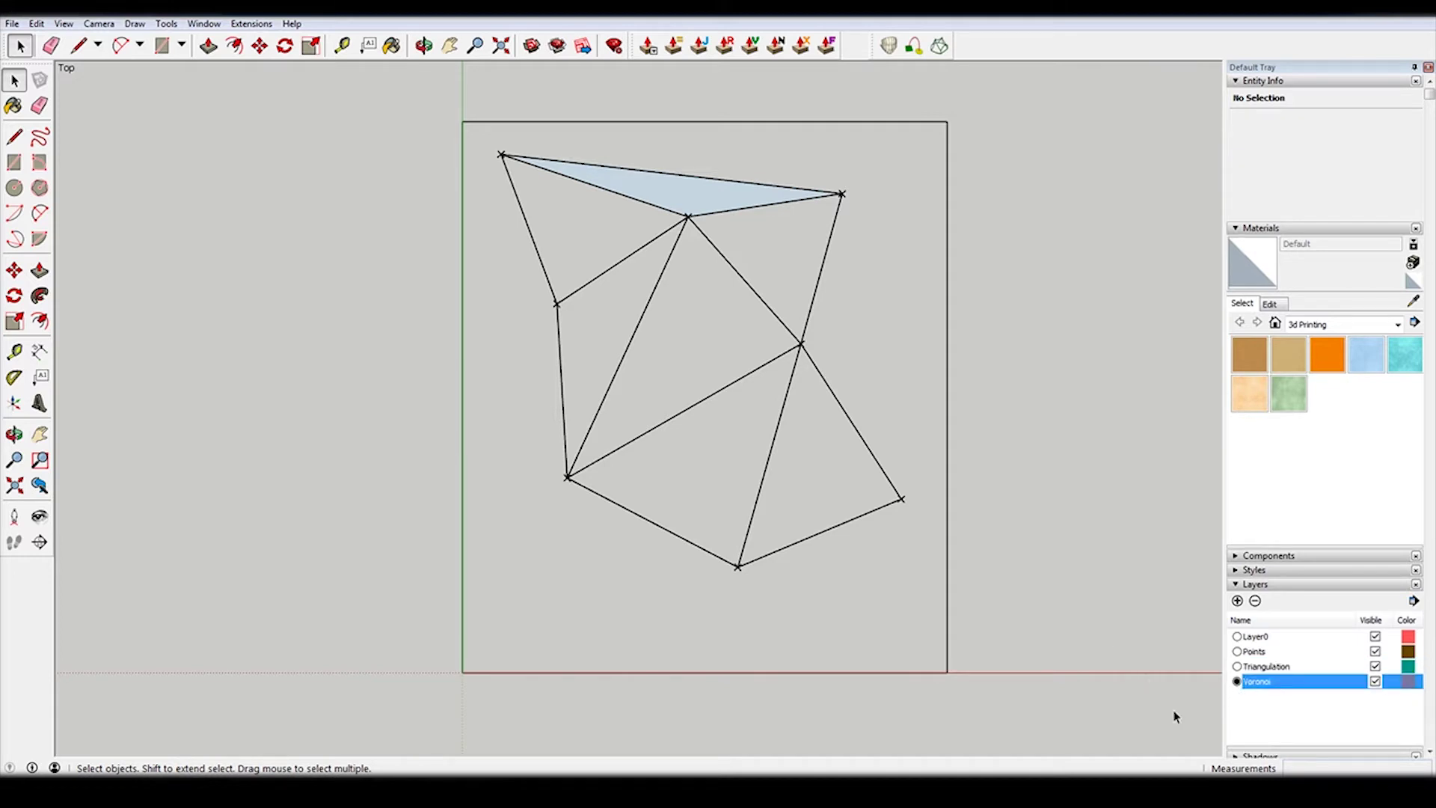
{"action": "key", "text": "l"}
{"action": "scroll", "coordinate": [832, 407], "scroll_direction": "up", "scroll_amount": 3}
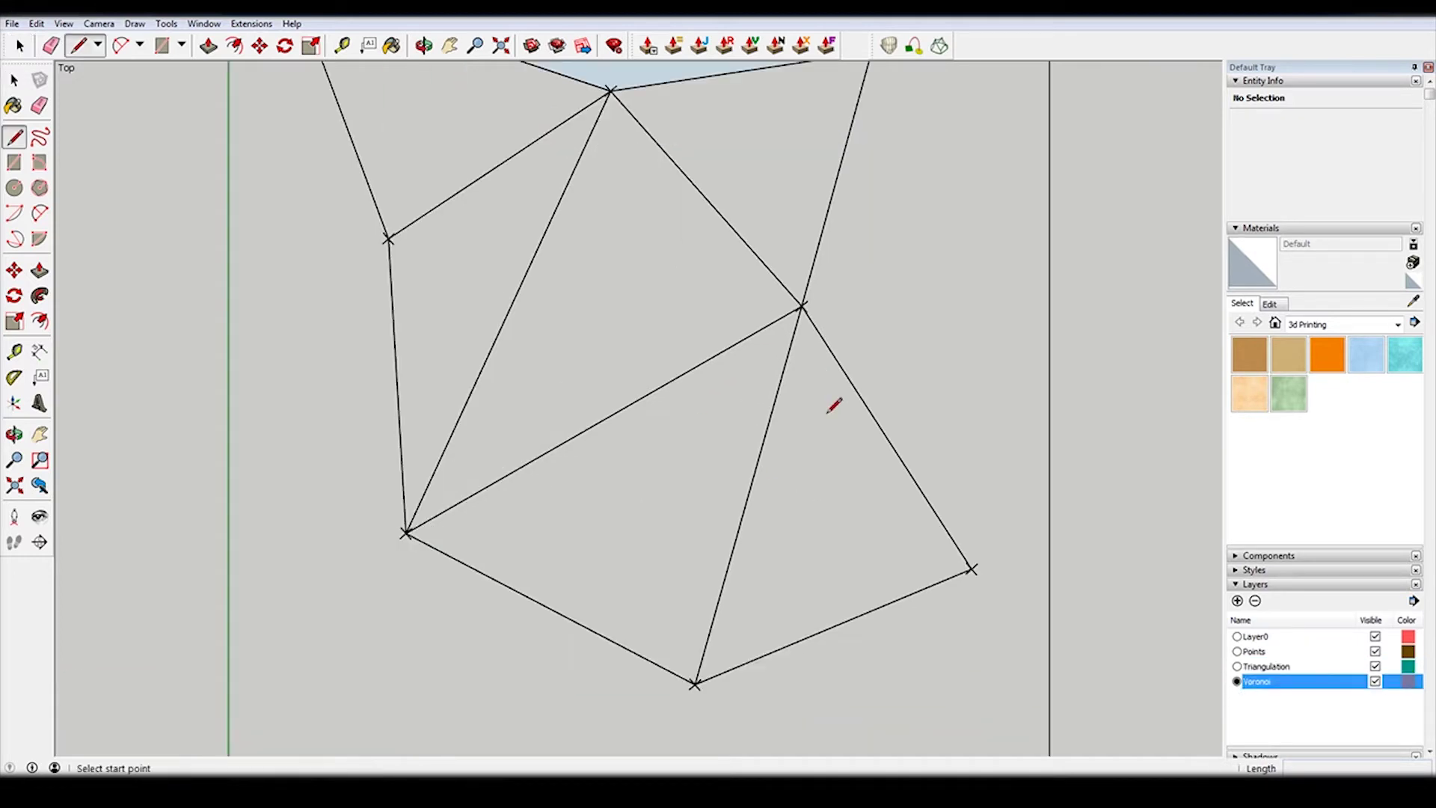
{"action": "left_click", "coordinate": [887, 437]}
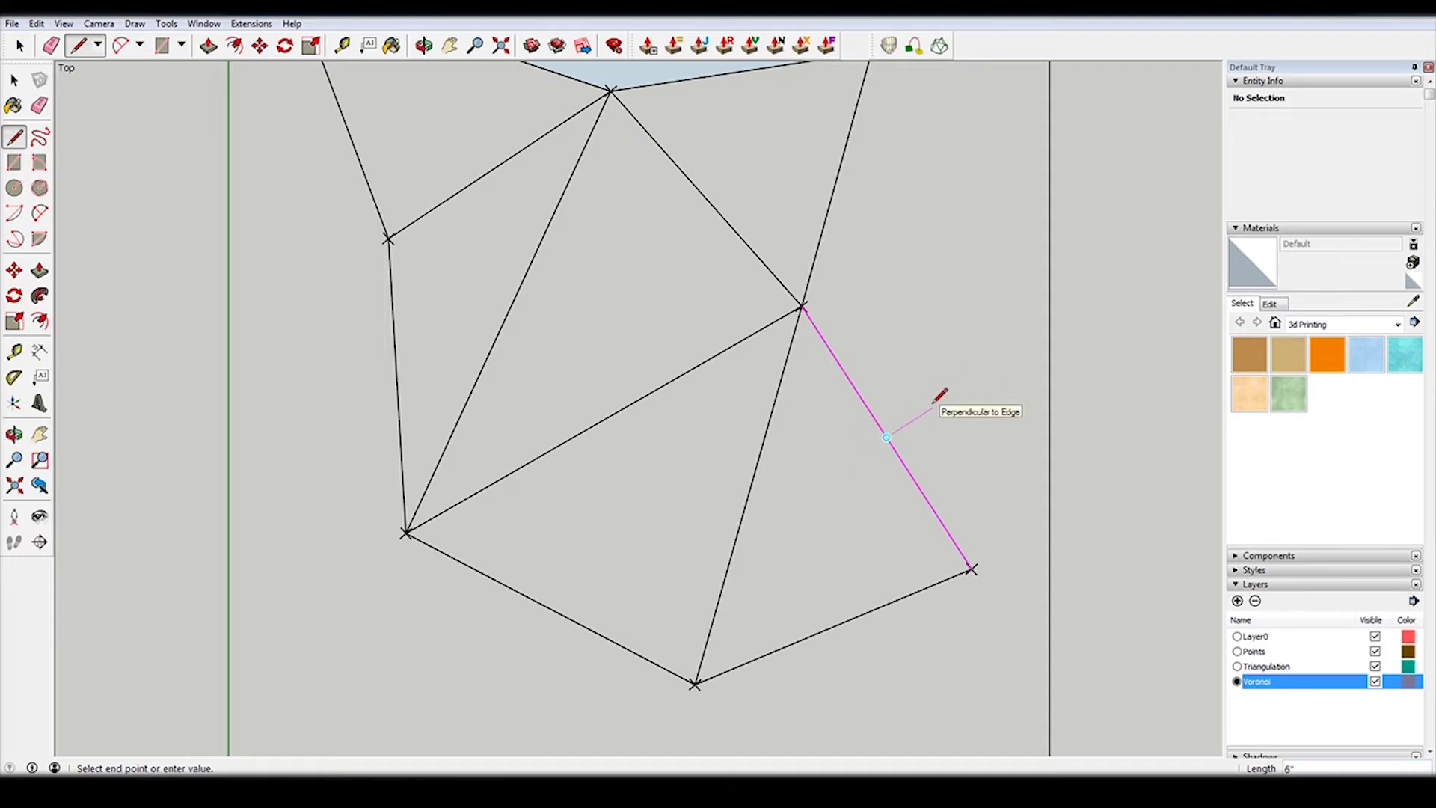
{"action": "scroll", "coordinate": [934, 400], "scroll_direction": "up", "scroll_amount": 2}
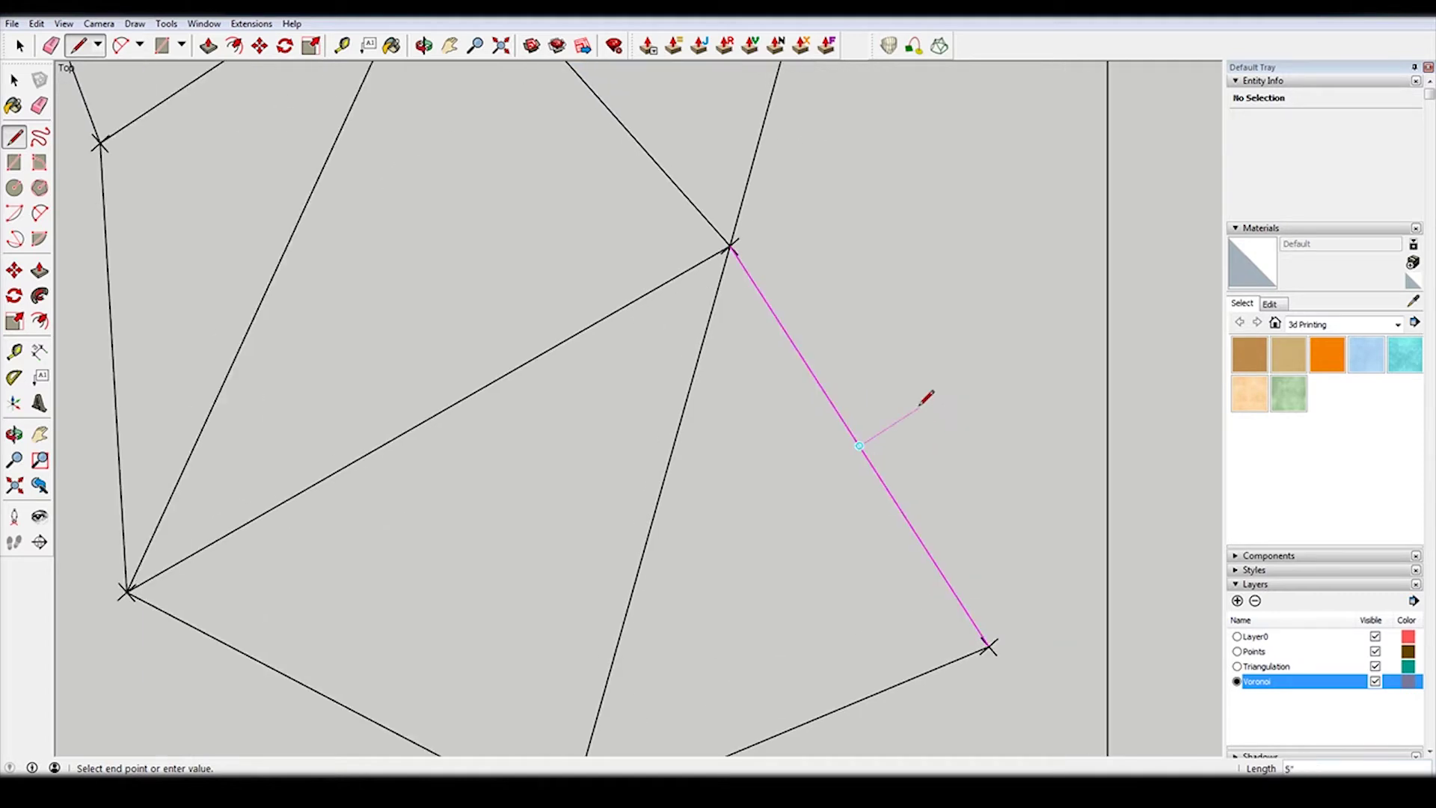
{"action": "type", "text": "1'"}
{"action": "key", "text": "Return"}
{"action": "scroll", "coordinate": [976, 293], "scroll_direction": "down", "scroll_amount": 3}
{"action": "scroll", "coordinate": [982, 296], "scroll_direction": "up", "scroll_amount": 3}
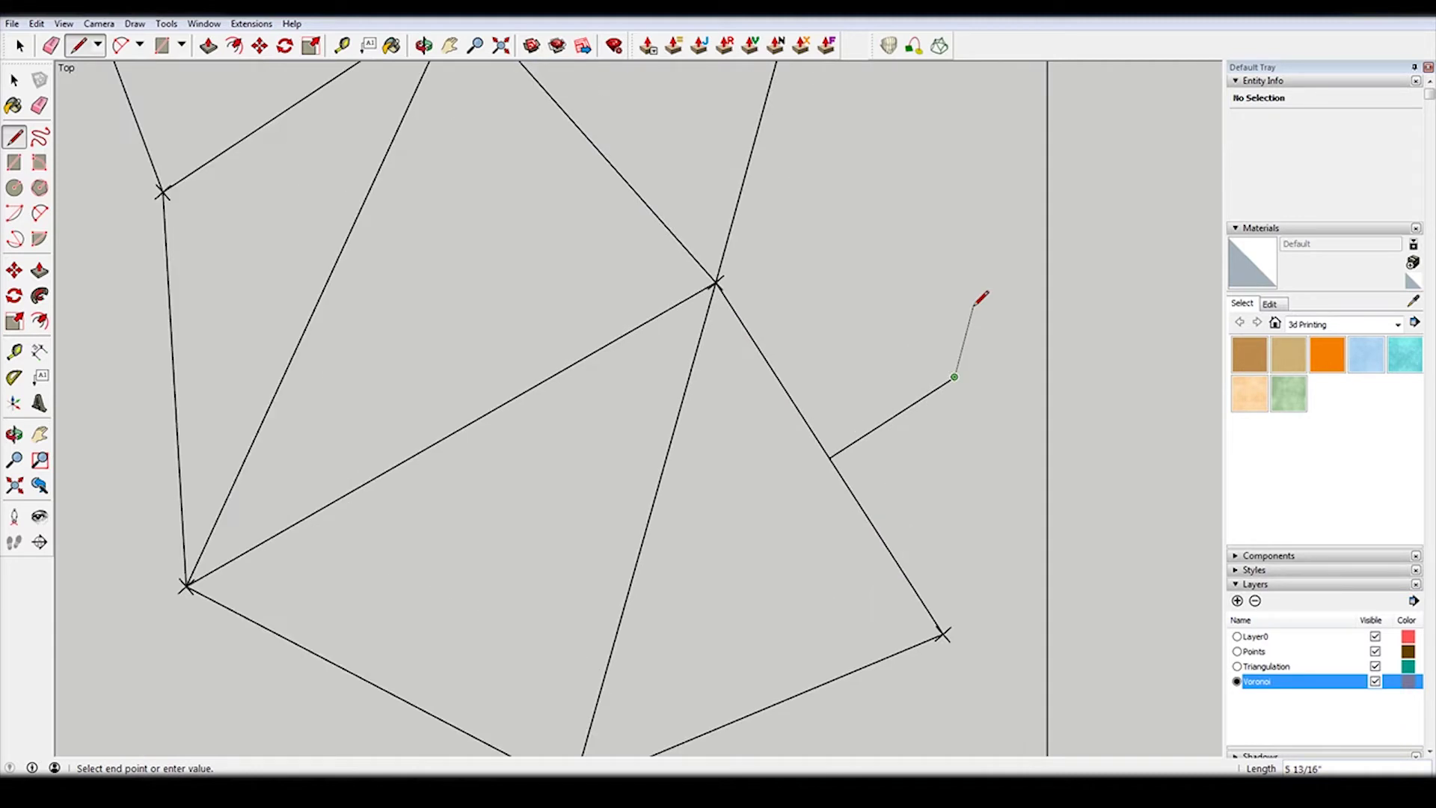
{"action": "key", "text": "ctrl+z"}
Draw a 3-inch line perpendicular to the right edge, starting from its midpoint.
{"action": "left_click", "coordinate": [829, 457]}
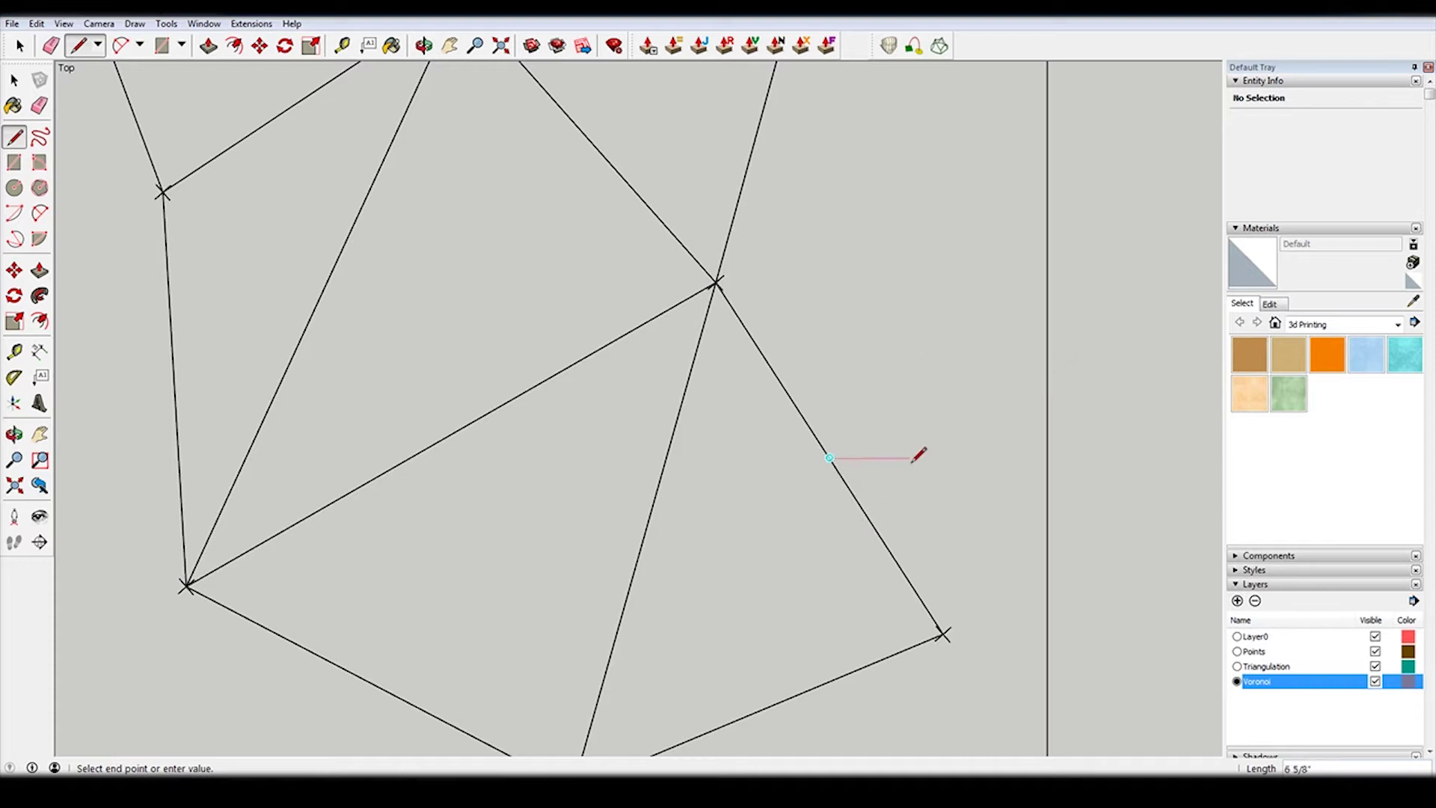
{"action": "key", "text": "Escape"}
{"action": "left_click", "coordinate": [828, 457]}
{"action": "type", "text": "1'"}
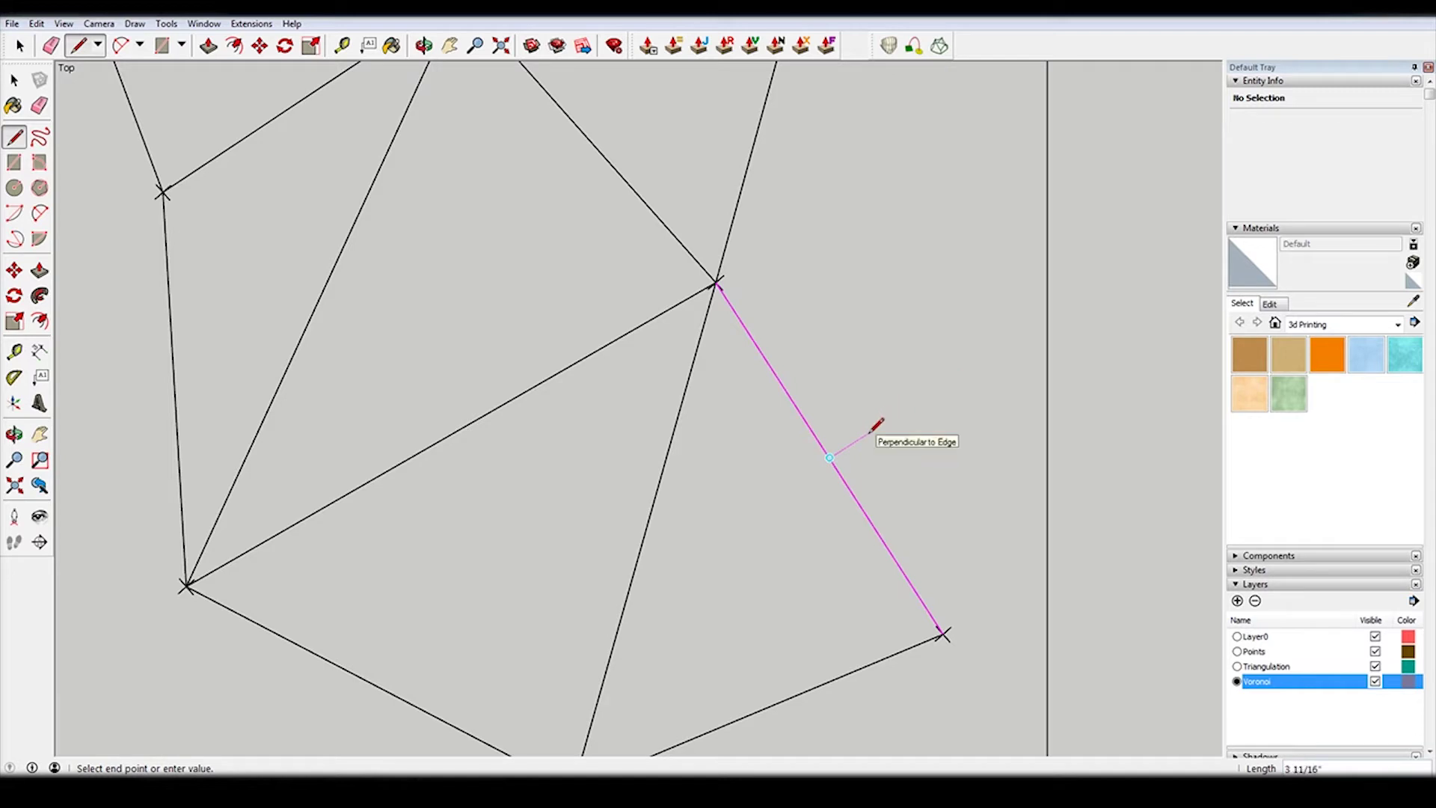
{"action": "type", "text": "3"}
{"action": "key", "text": "Return"}
Move the new 3-inch tick by 1 1/2" so it straddles the right edge.
{"action": "scroll", "coordinate": [868, 493], "scroll_direction": "up", "scroll_amount": 2}
{"action": "key", "text": "space"}
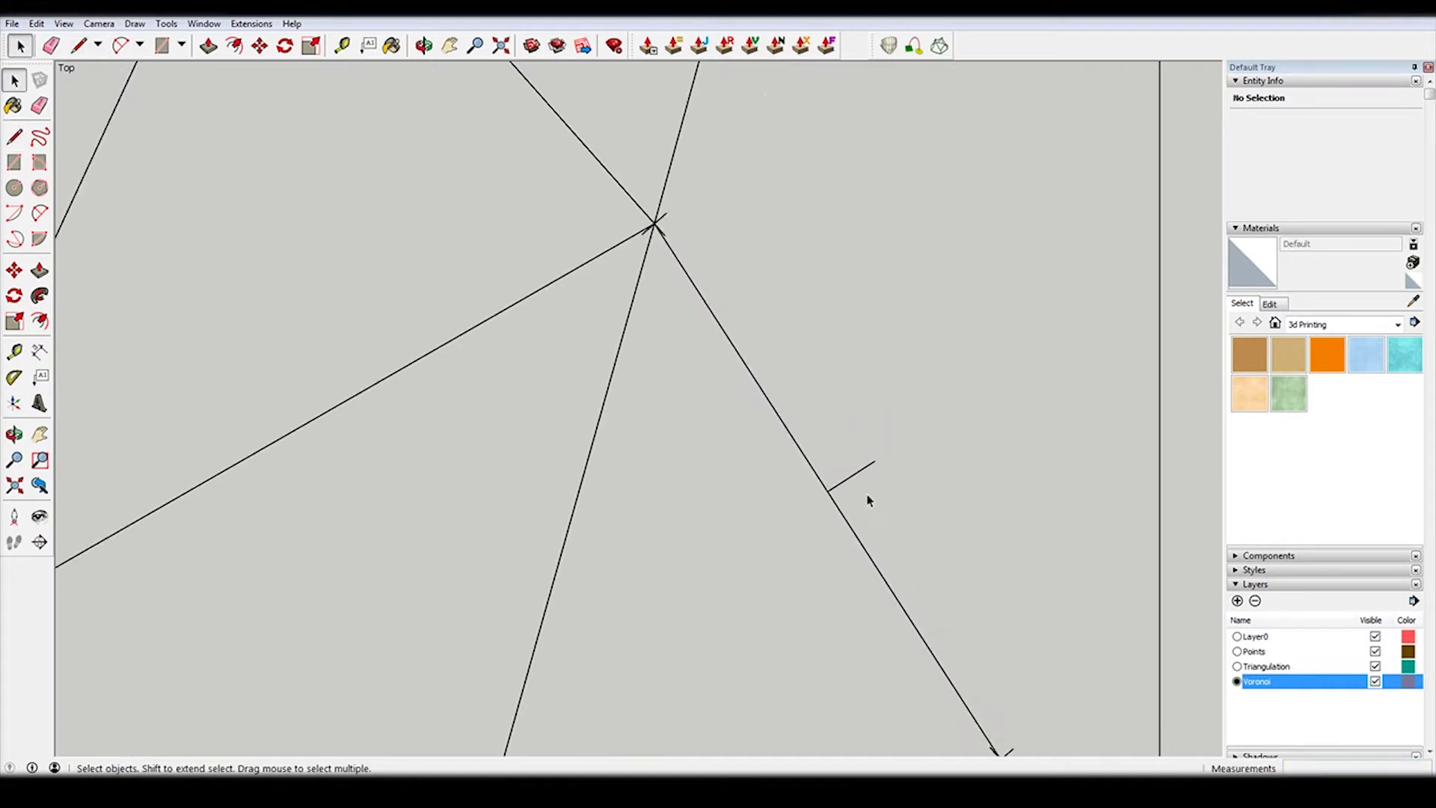
{"action": "left_click", "coordinate": [854, 474]}
{"action": "key", "text": "m"}
{"action": "key", "text": "ctrl"}
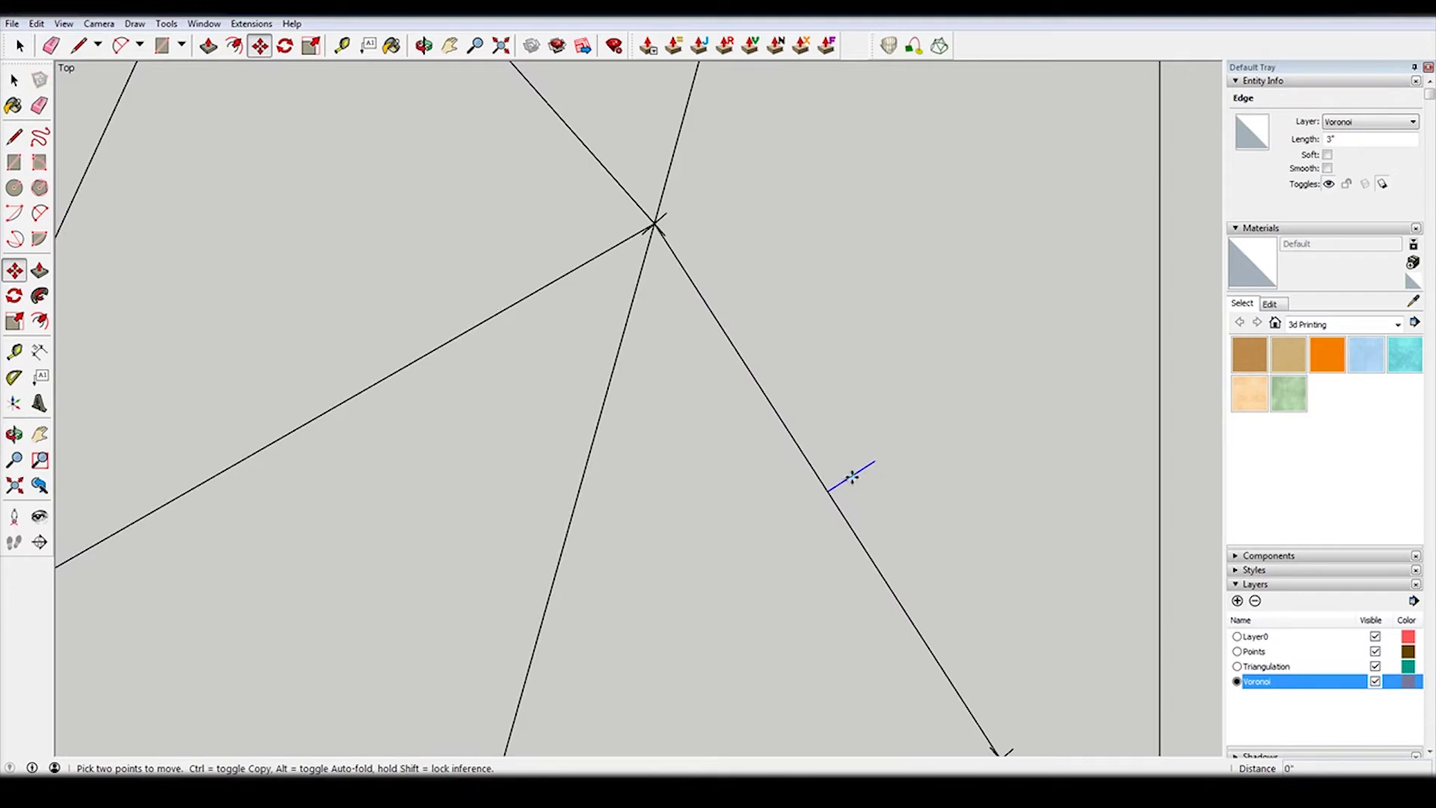
{"action": "left_click", "coordinate": [853, 474]}
{"action": "key", "text": "space"}
{"action": "left_click", "coordinate": [867, 463]}
{"action": "left_click", "coordinate": [860, 359]}
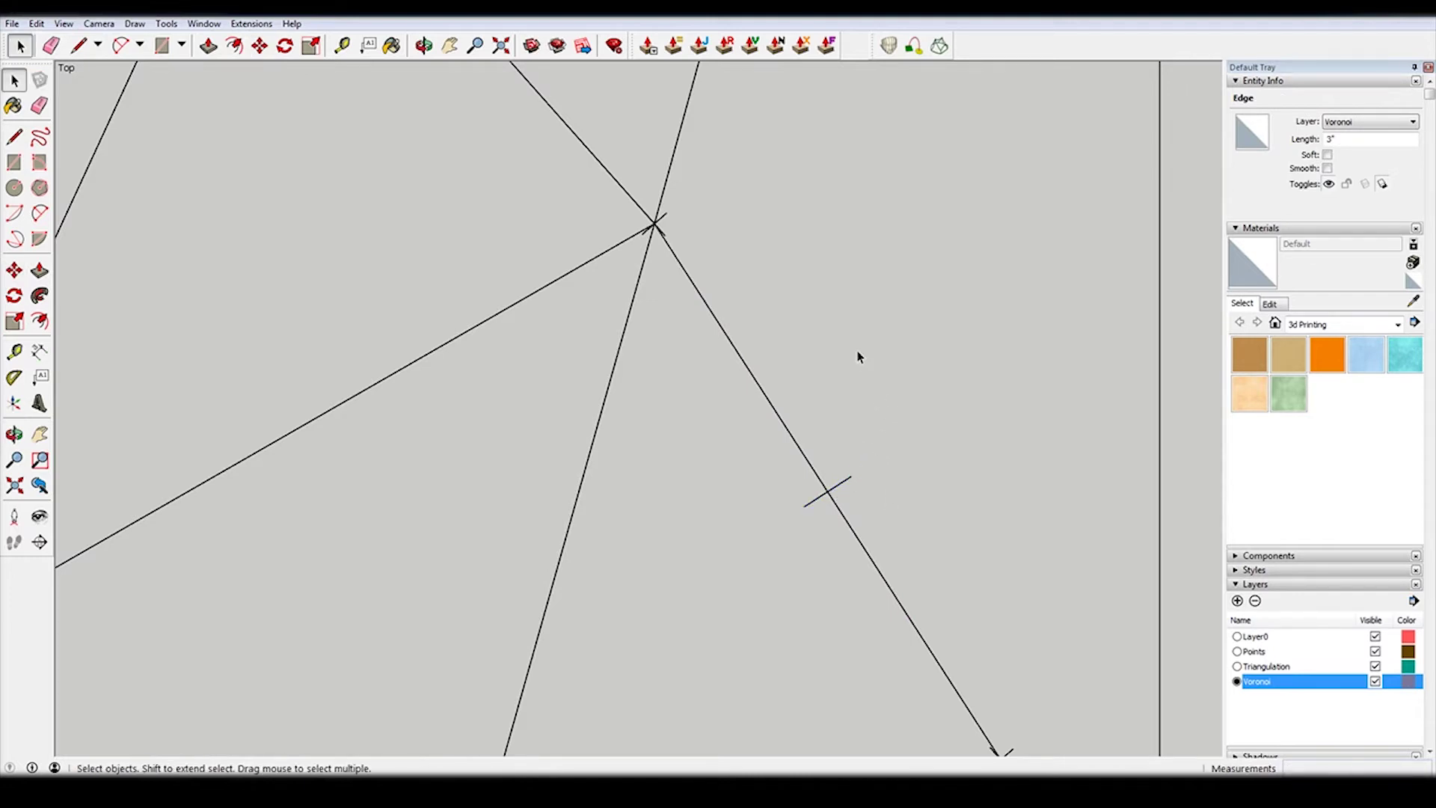
{"action": "scroll", "coordinate": [840, 320], "scroll_direction": "down", "scroll_amount": 3}
{"action": "scroll", "coordinate": [790, 581], "scroll_direction": "up", "scroll_amount": 2}
Draw a 3-inch perpendicular line from the lower-right edge's midpoint.
{"action": "key", "text": "l"}
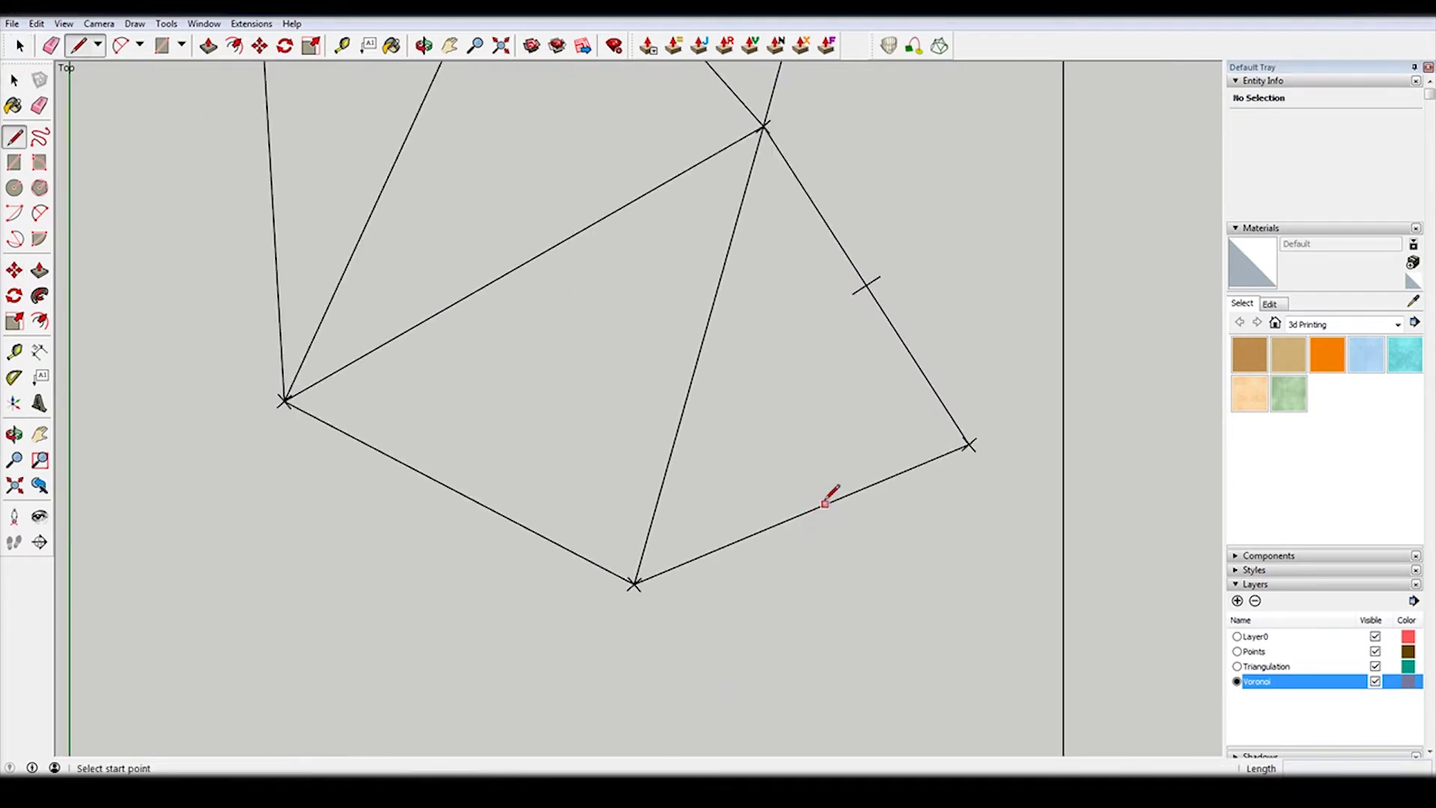
{"action": "scroll", "coordinate": [803, 456], "scroll_direction": "down", "scroll_amount": 3}
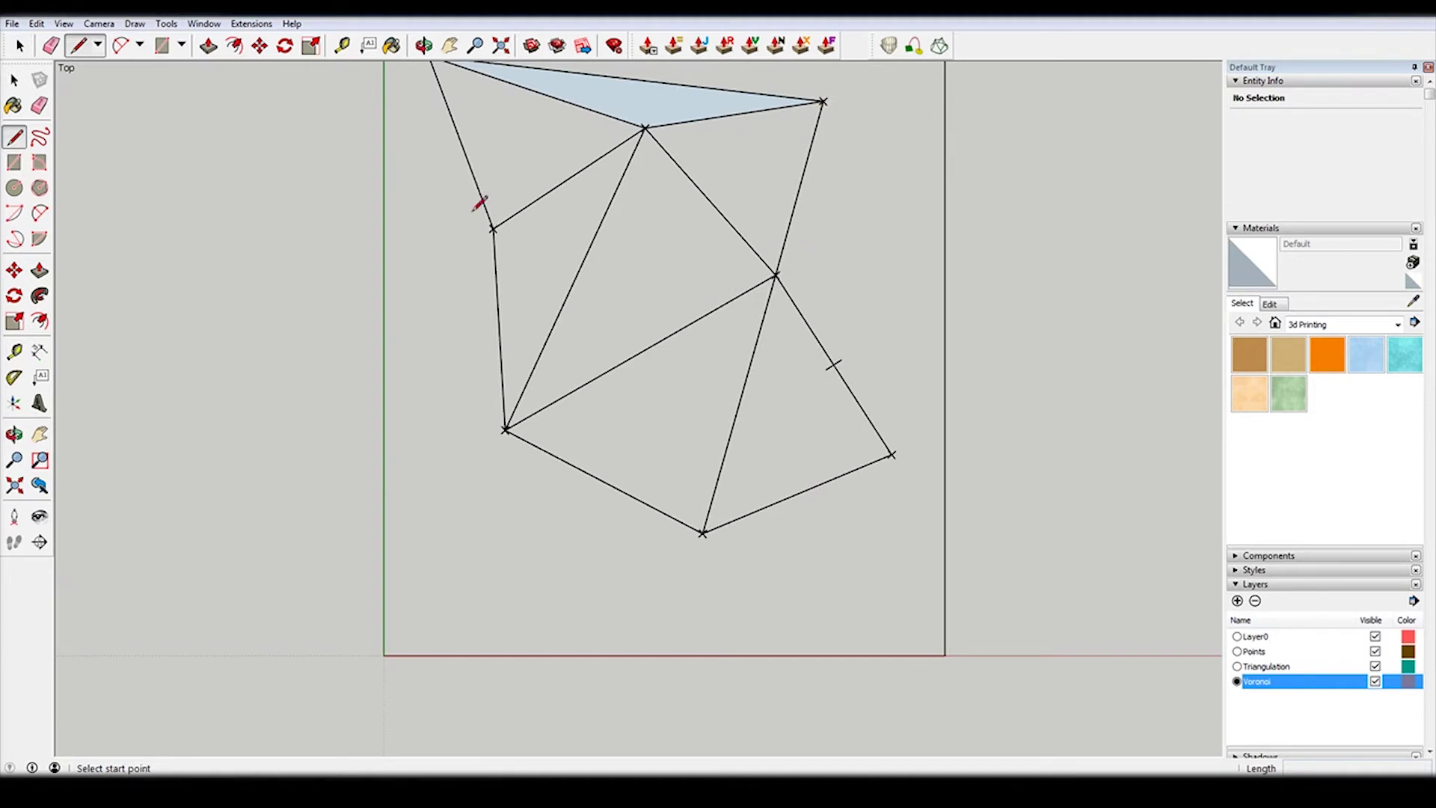
{"action": "scroll", "coordinate": [794, 520], "scroll_direction": "up", "scroll_amount": 1}
{"action": "left_click", "coordinate": [797, 490]}
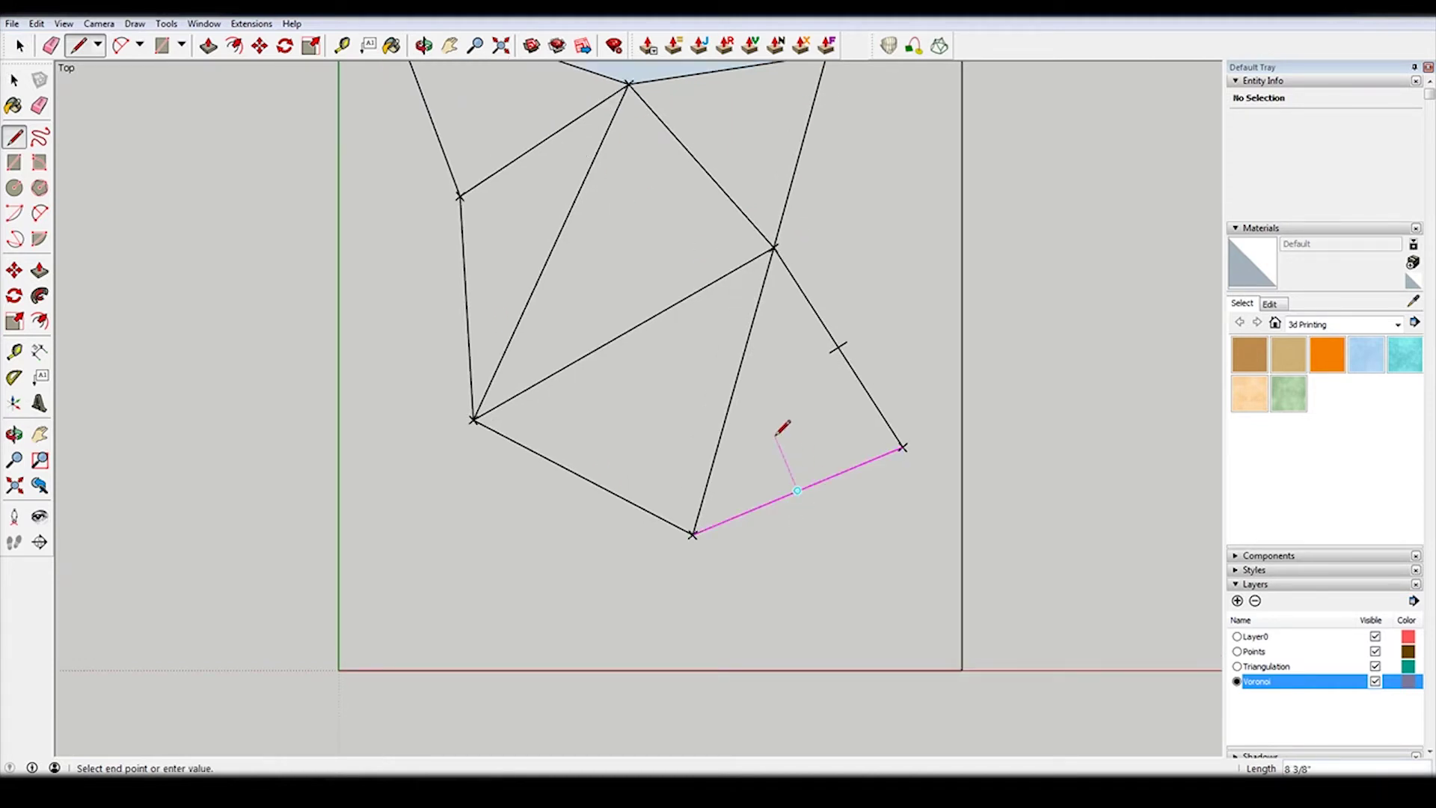
{"action": "type", "text": "3"}
{"action": "key", "text": "Return"}
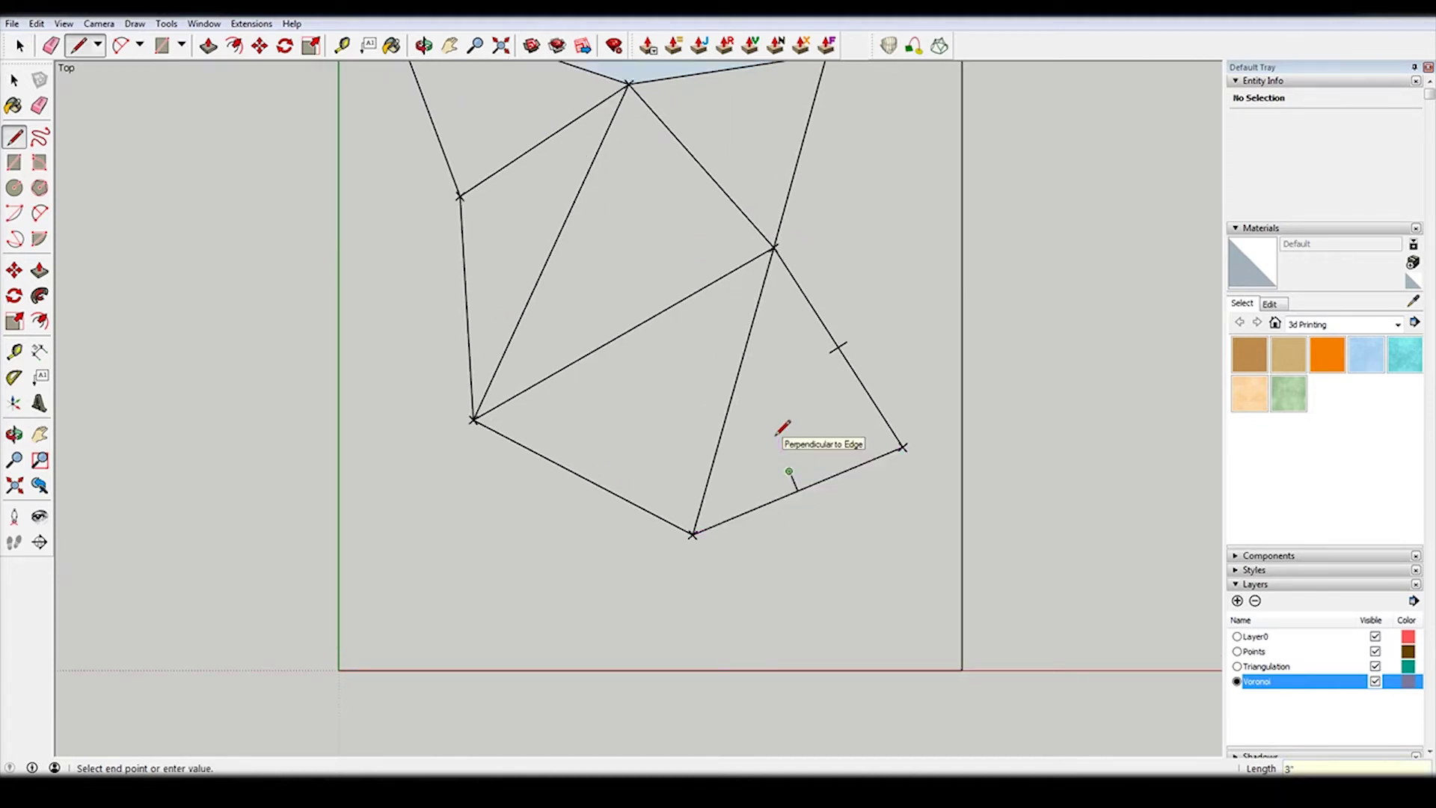
{"action": "scroll", "coordinate": [784, 459], "scroll_direction": "up", "scroll_amount": 3}
Move the lower-right tick so it is centred across its edge.
{"action": "key", "text": "space"}
{"action": "left_click", "coordinate": [801, 497]}
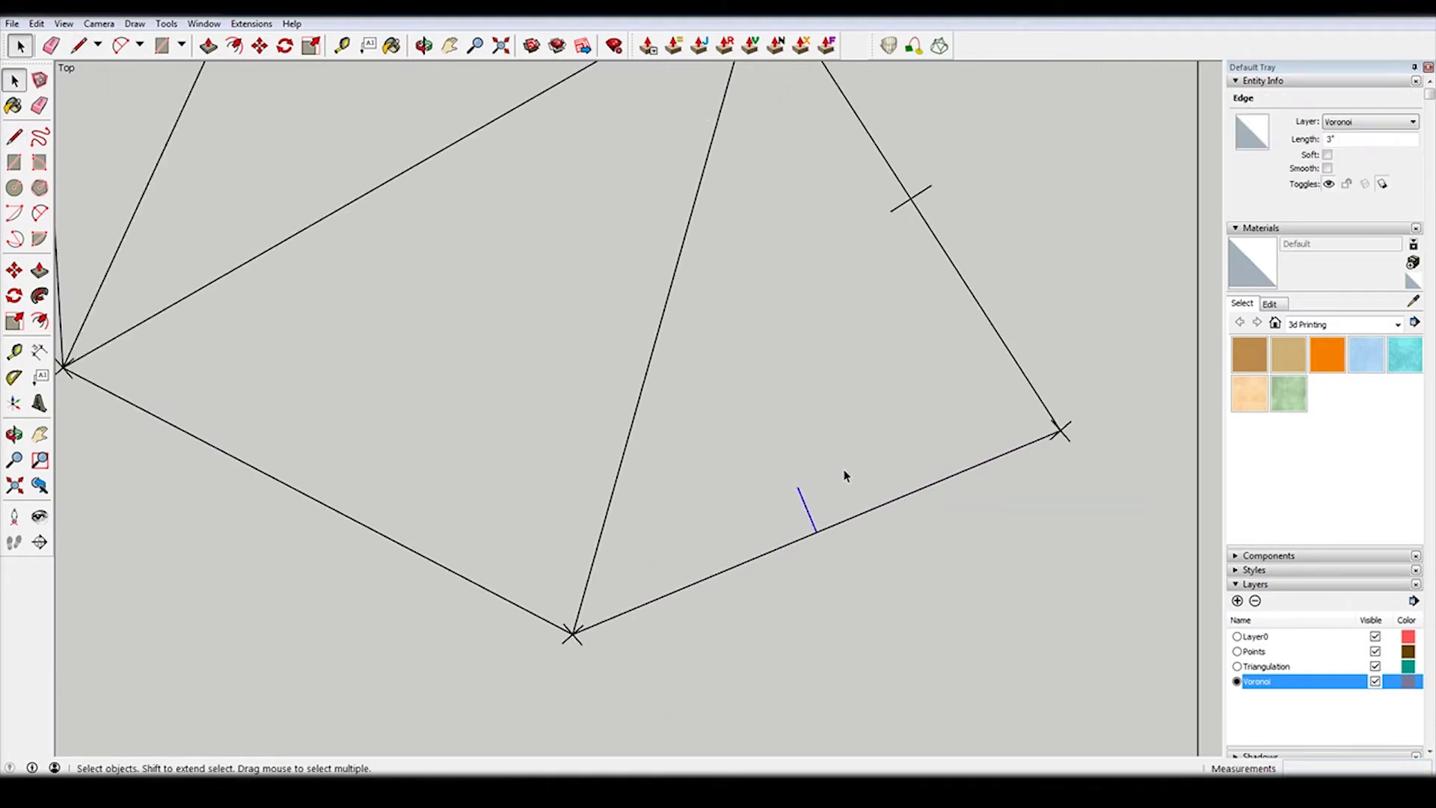
{"action": "key", "text": "m"}
{"action": "key", "text": "ctrl"}
{"action": "left_click", "coordinate": [804, 504]}
{"action": "left_click", "coordinate": [820, 526]}
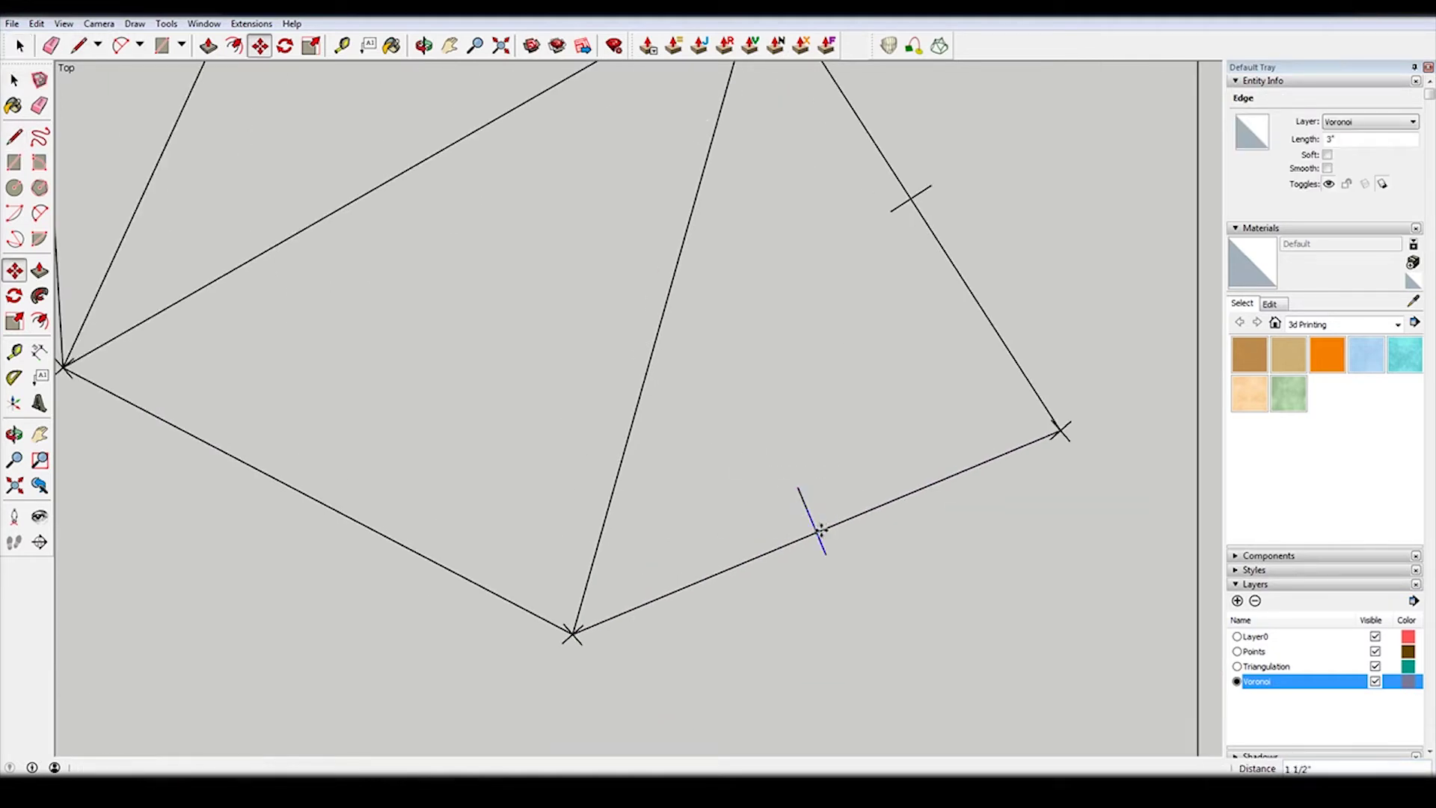
{"action": "key", "text": "space"}
{"action": "left_click", "coordinate": [798, 503]}
{"action": "scroll", "coordinate": [811, 501], "scroll_direction": "down", "scroll_amount": 3}
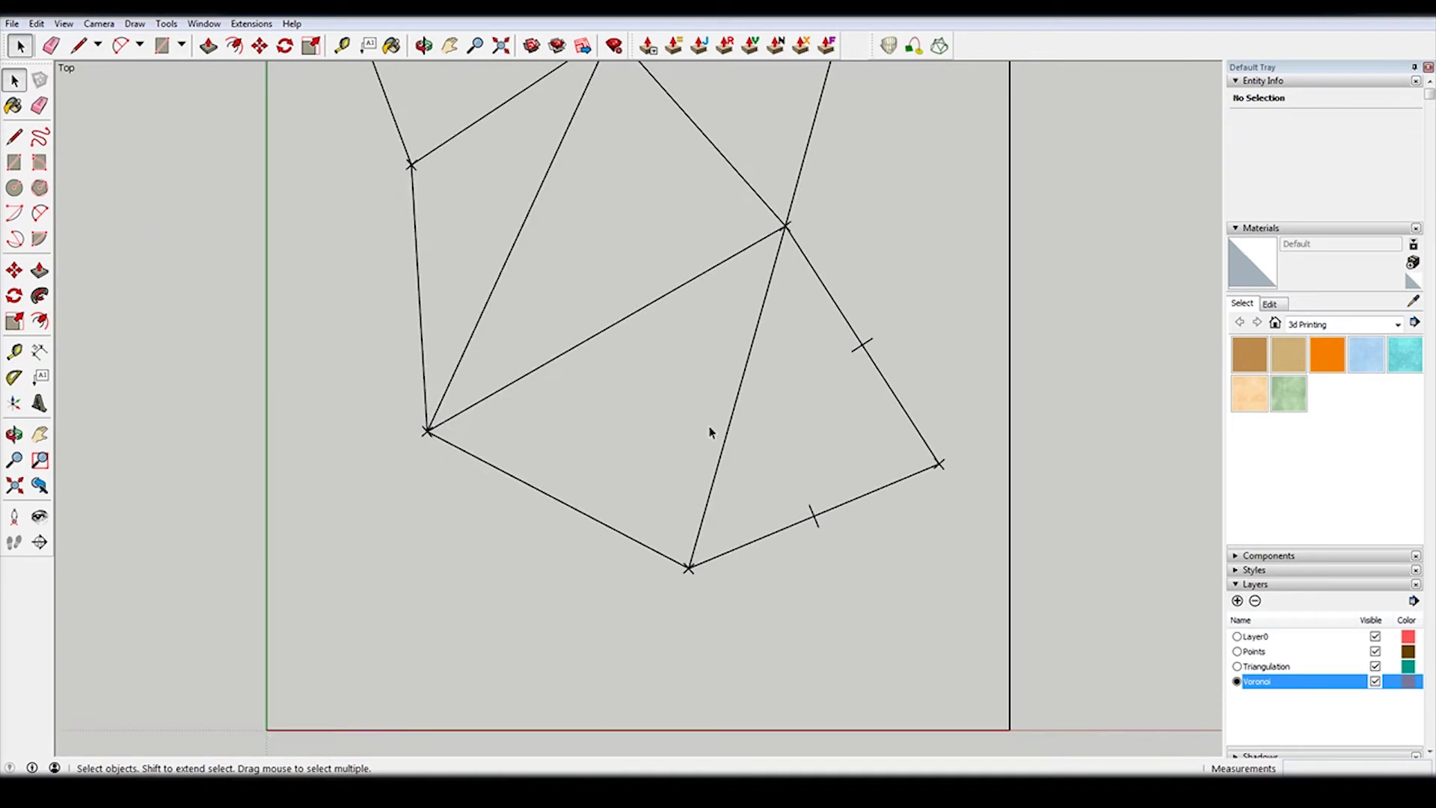
{"action": "scroll", "coordinate": [703, 404], "scroll_direction": "up", "scroll_amount": 2}
{"action": "key", "text": "l"}
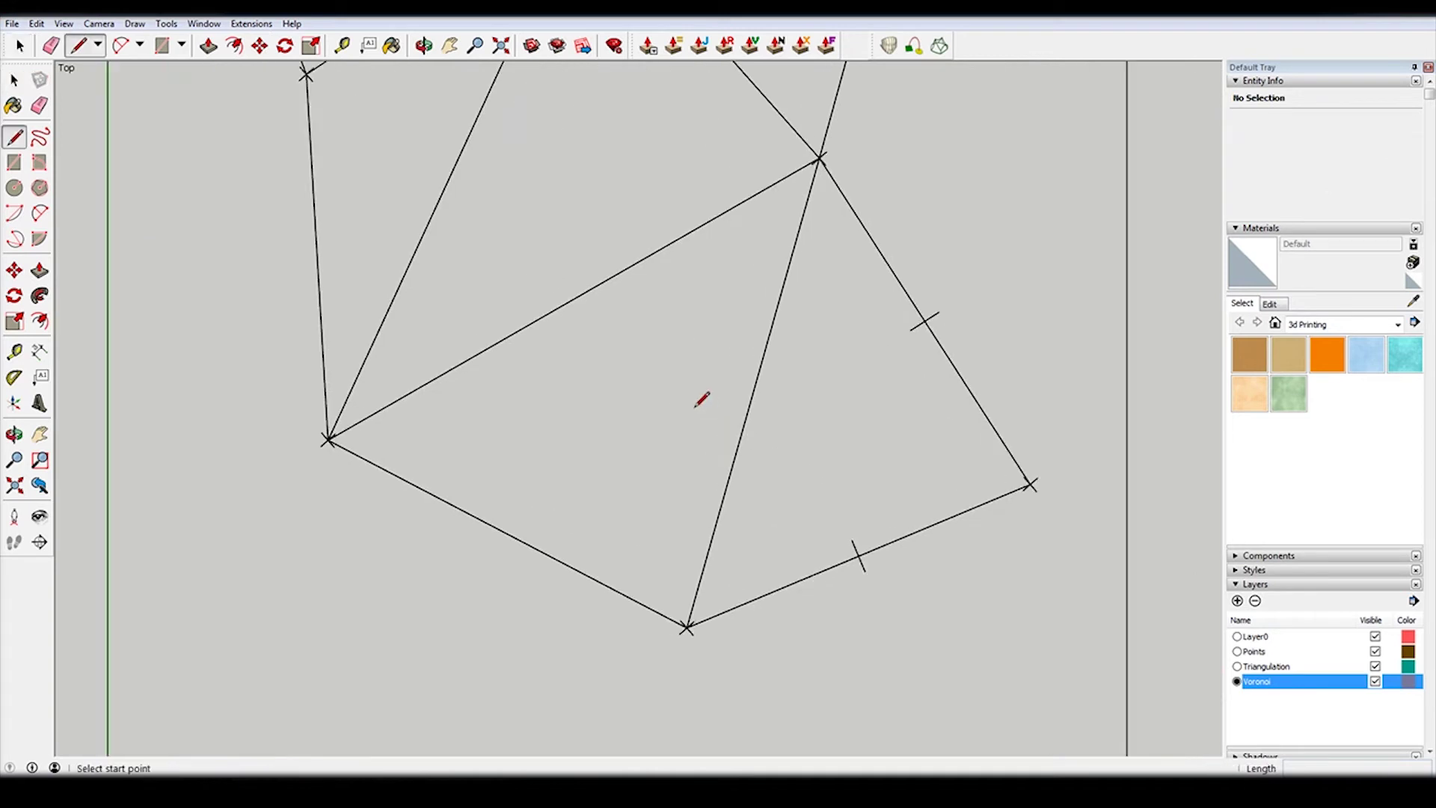
Add a 3-inch perpendicular tick at the middle edge's midpoint and centre it across the edge.
{"action": "left_click", "coordinate": [752, 393]}
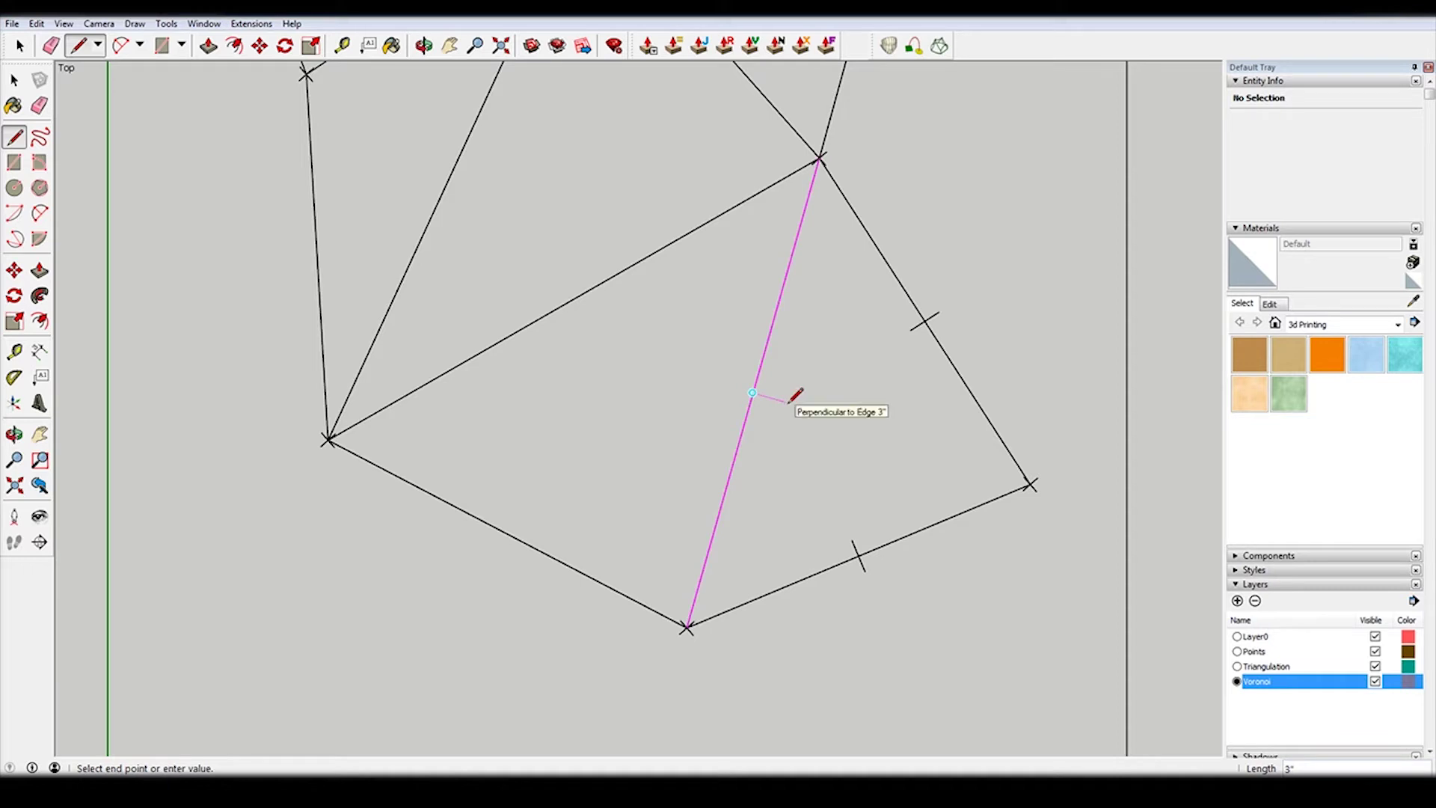
{"action": "type", "text": "3"}
{"action": "key", "text": "Return"}
{"action": "key", "text": "space"}
{"action": "left_click", "coordinate": [775, 399]}
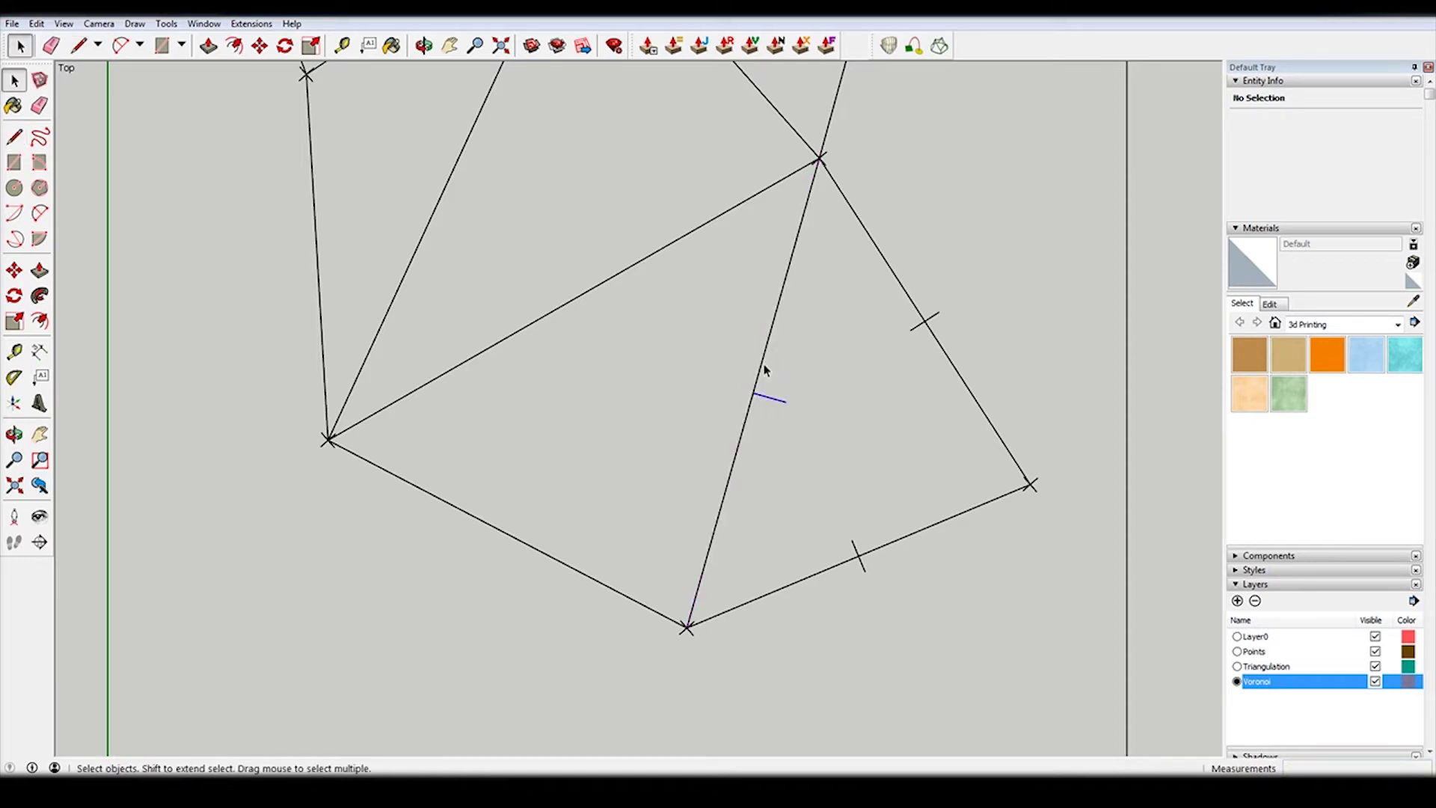
{"action": "scroll", "coordinate": [767, 378], "scroll_direction": "up", "scroll_amount": 2}
{"action": "key", "text": "m"}
{"action": "left_click", "coordinate": [768, 405]}
{"action": "key", "text": "ctrl"}
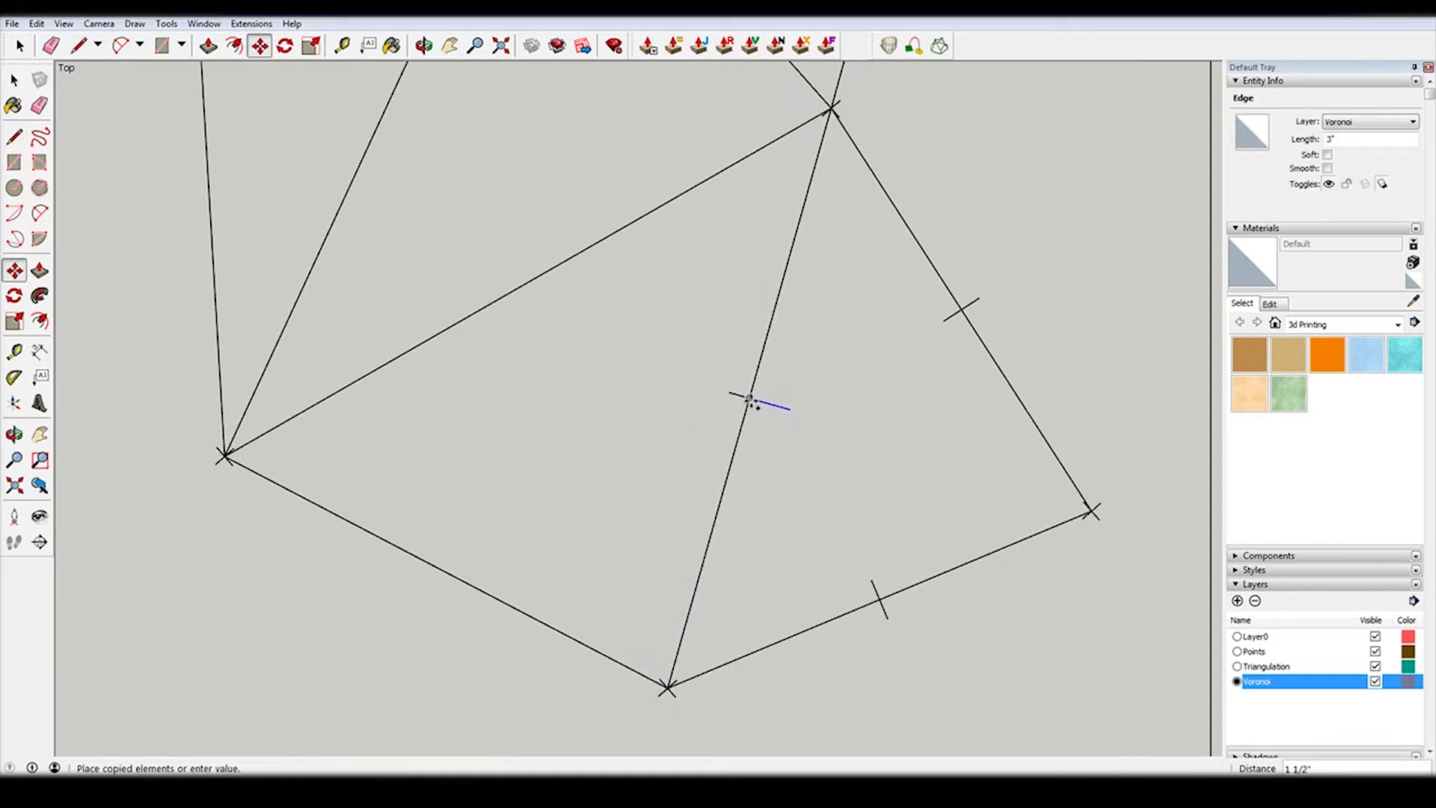
{"action": "key", "text": "space"}
{"action": "left_click", "coordinate": [805, 431]}
{"action": "scroll", "coordinate": [781, 395], "scroll_direction": "down", "scroll_amount": 3}
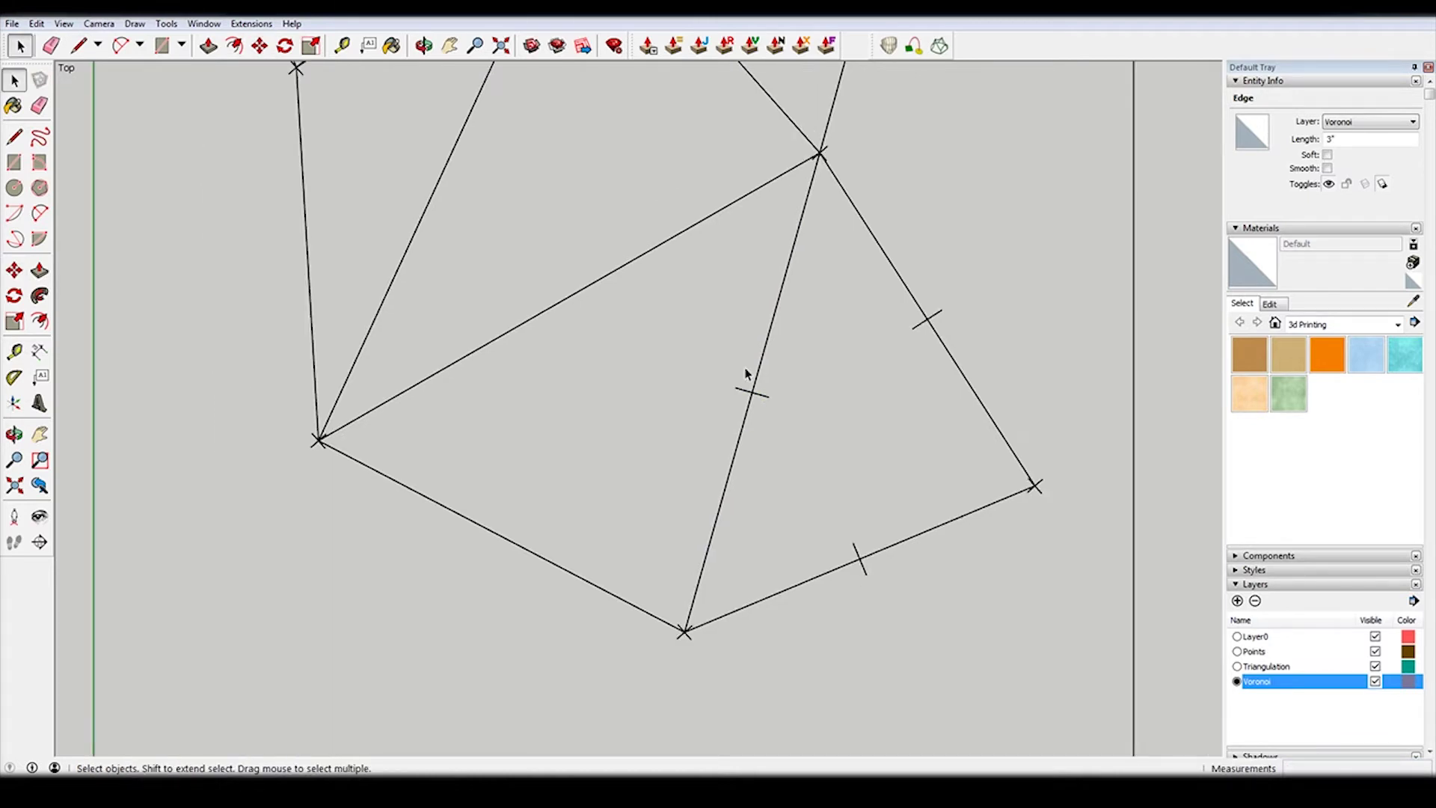
{"action": "key", "text": "l"}
Draw a perpendicular tick on the lower-left edge's midpoint.
{"action": "left_click", "coordinate": [606, 491]}
{"action": "left_click", "coordinate": [619, 471]}
{"action": "key", "text": "space"}
{"action": "scroll", "coordinate": [559, 416], "scroll_direction": "up", "scroll_amount": 3}
{"action": "scroll", "coordinate": [559, 416], "scroll_direction": "down", "scroll_amount": 3}
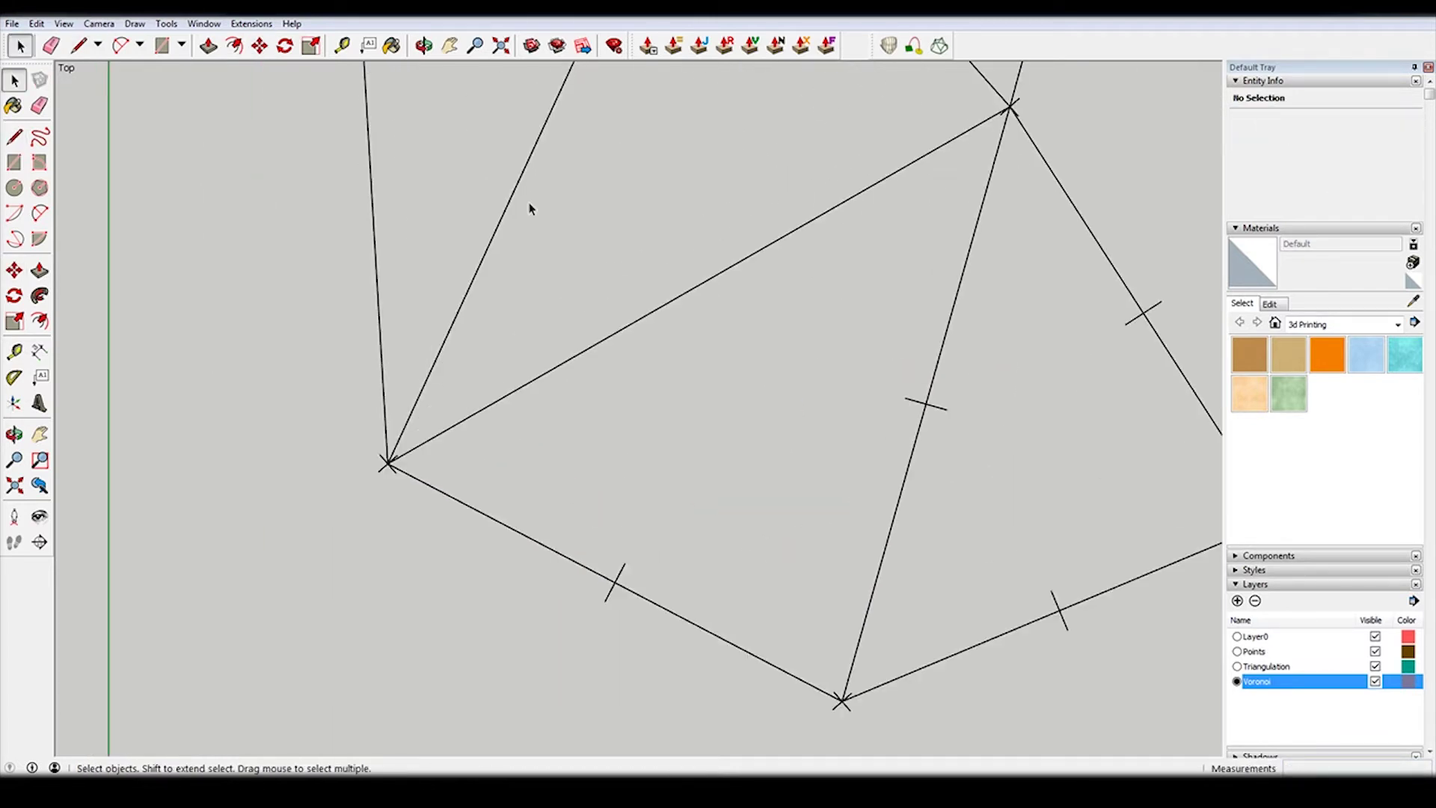
{"action": "key", "text": "l"}
{"action": "scroll", "coordinate": [737, 321], "scroll_direction": "up", "scroll_amount": 2}
{"action": "scroll", "coordinate": [823, 206], "scroll_direction": "down", "scroll_amount": 3}
{"action": "scroll", "coordinate": [823, 206], "scroll_direction": "up", "scroll_amount": 3}
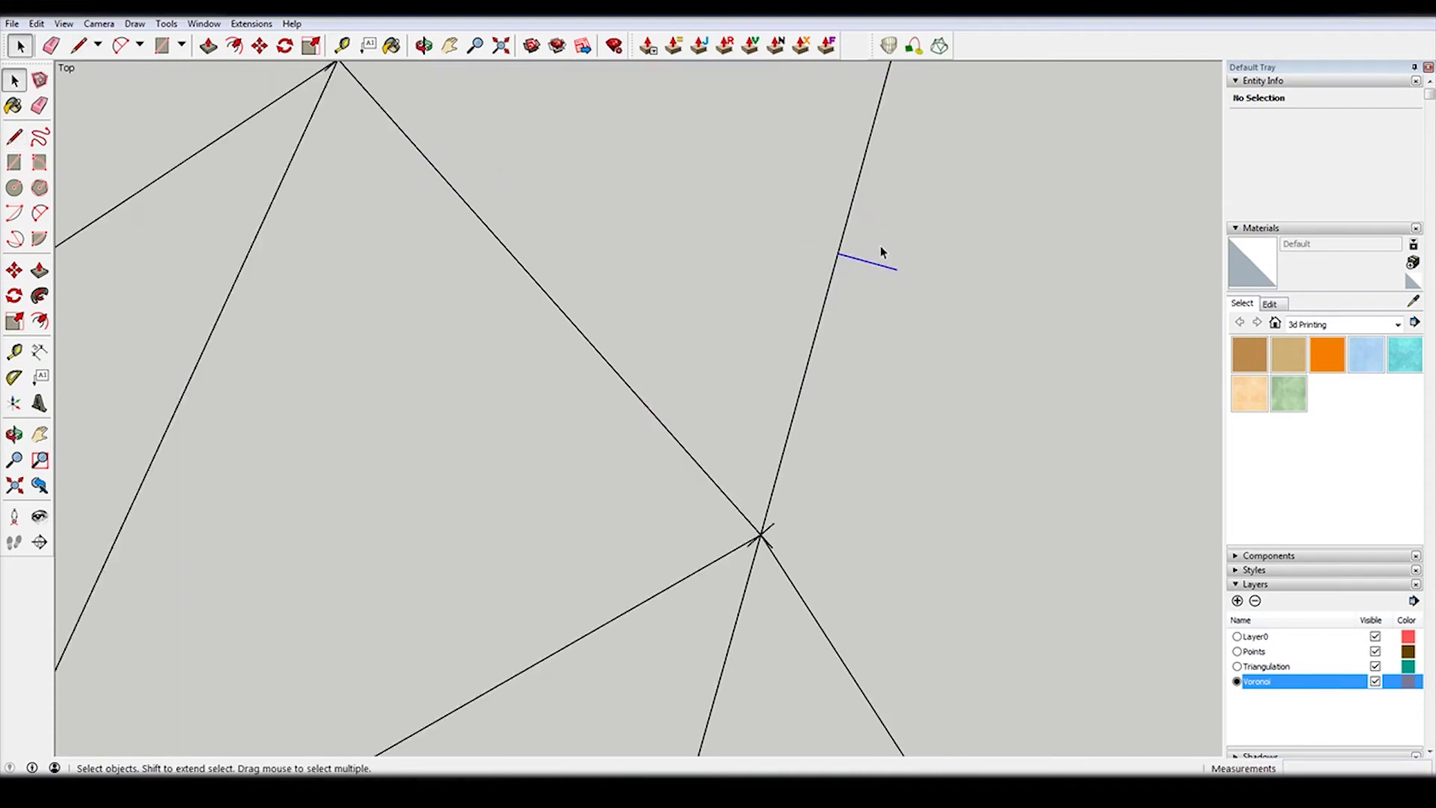
{"action": "scroll", "coordinate": [699, 224], "scroll_direction": "down", "scroll_amount": 3}
{"action": "scroll", "coordinate": [773, 217], "scroll_direction": "up", "scroll_amount": 2}
Add a perpendicular tick at the upper-right edge's midpoint and recentre it across the edge.
{"action": "left_click", "coordinate": [770, 258]}
{"action": "left_click", "coordinate": [766, 220]}
{"action": "scroll", "coordinate": [766, 220], "scroll_direction": "up", "scroll_amount": 2}
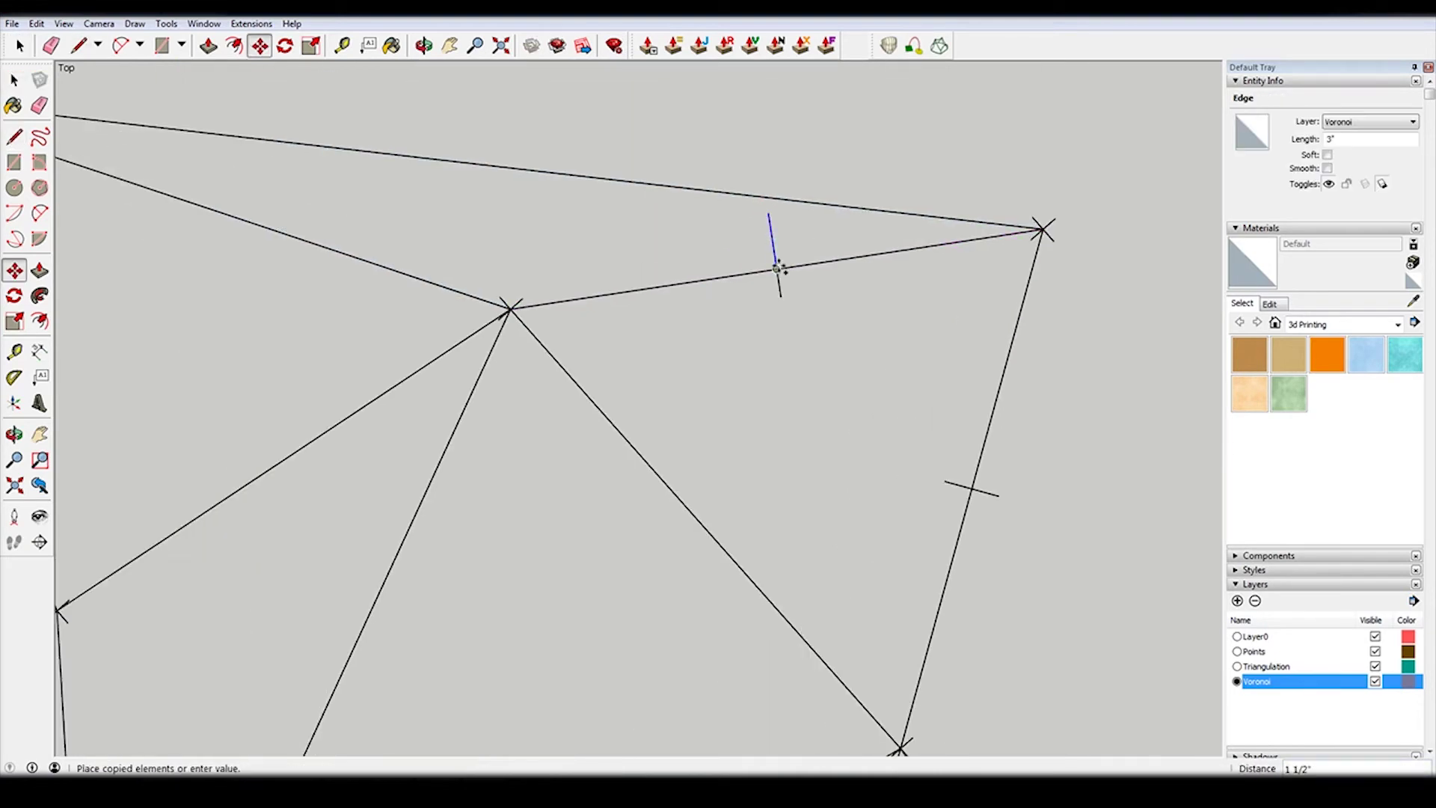
{"action": "scroll", "coordinate": [756, 225], "scroll_direction": "down", "scroll_amount": 2}
{"action": "left_click", "coordinate": [682, 242]}
{"action": "left_click", "coordinate": [686, 183]}
{"action": "key", "text": "space"}
{"action": "scroll", "coordinate": [685, 182], "scroll_direction": "down", "scroll_amount": 1}
{"action": "key", "text": "l"}
Add ticks on the upper-left and left edges, centring the left one across its edge.
{"action": "left_click", "coordinate": [613, 270]}
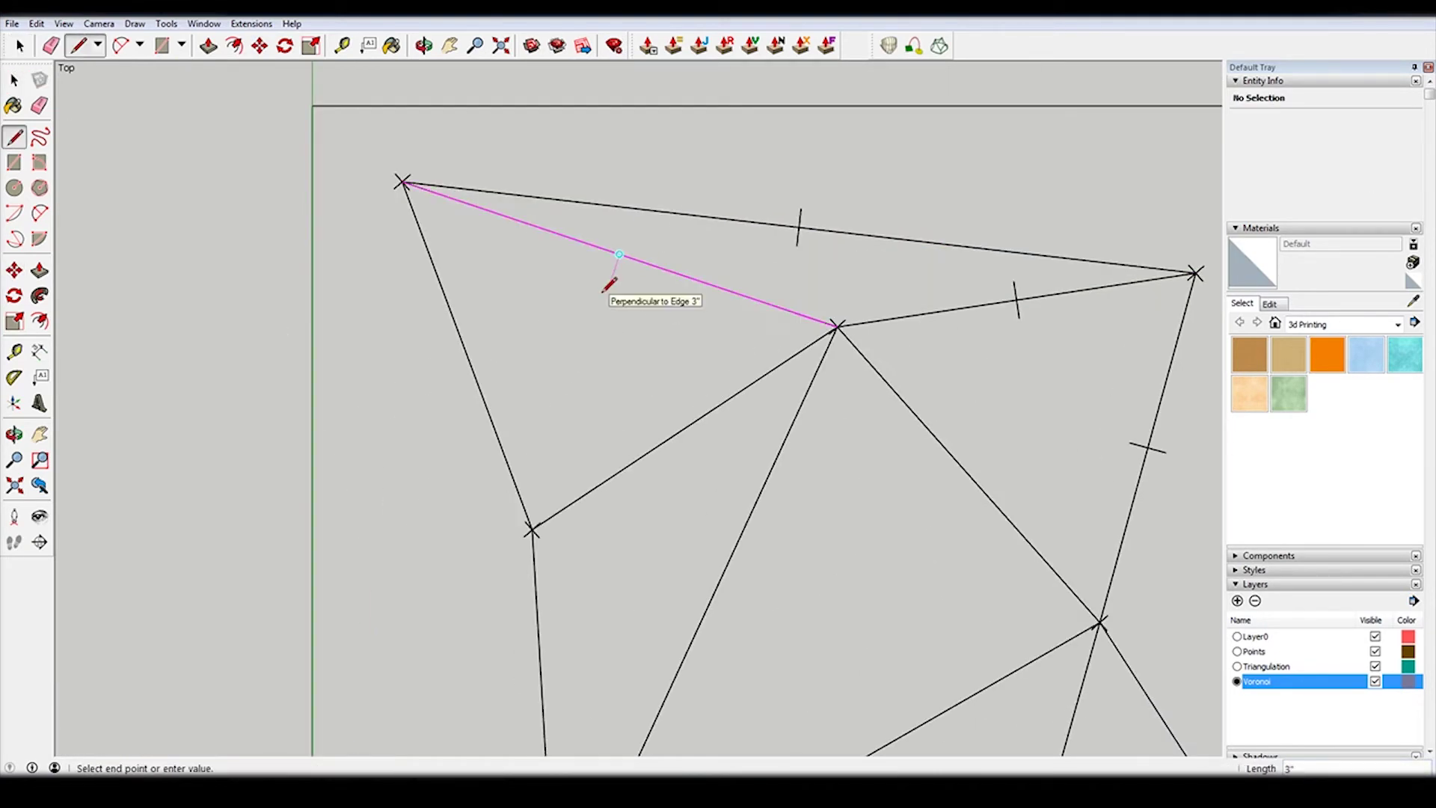
{"action": "left_click", "coordinate": [626, 237]}
{"action": "left_click", "coordinate": [501, 342]}
{"action": "left_click", "coordinate": [467, 355]}
{"action": "key", "text": "m"}
{"action": "left_click", "coordinate": [465, 357]}
{"action": "key", "text": "l"}
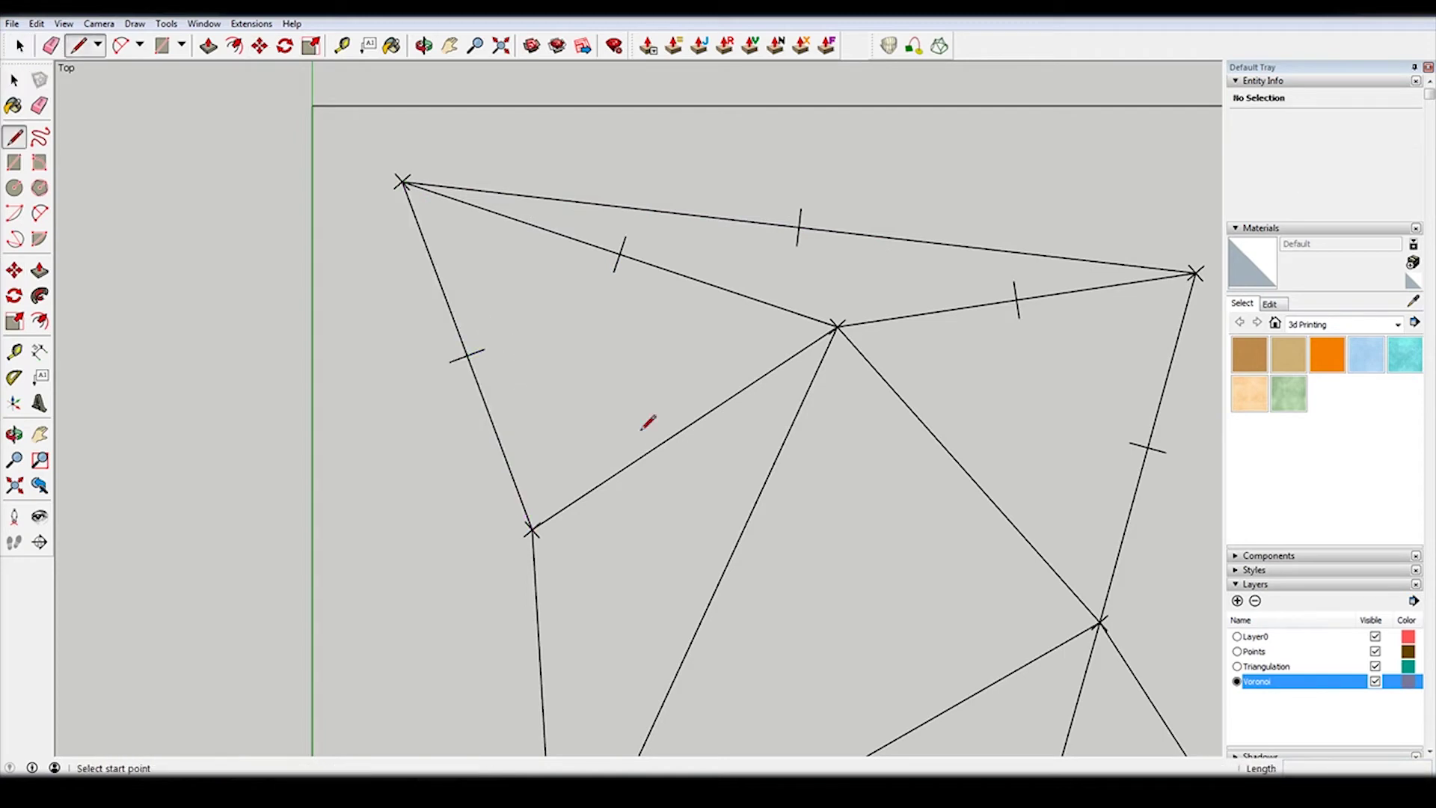
Draw the remaining ticks on the inner middle edge and the left edge.
{"action": "left_click", "coordinate": [680, 427]}
{"action": "left_click", "coordinate": [661, 393]}
{"action": "scroll", "coordinate": [724, 279], "scroll_direction": "down", "scroll_amount": 2}
{"action": "key", "text": "space"}
{"action": "scroll", "coordinate": [760, 305], "scroll_direction": "up", "scroll_amount": 3}
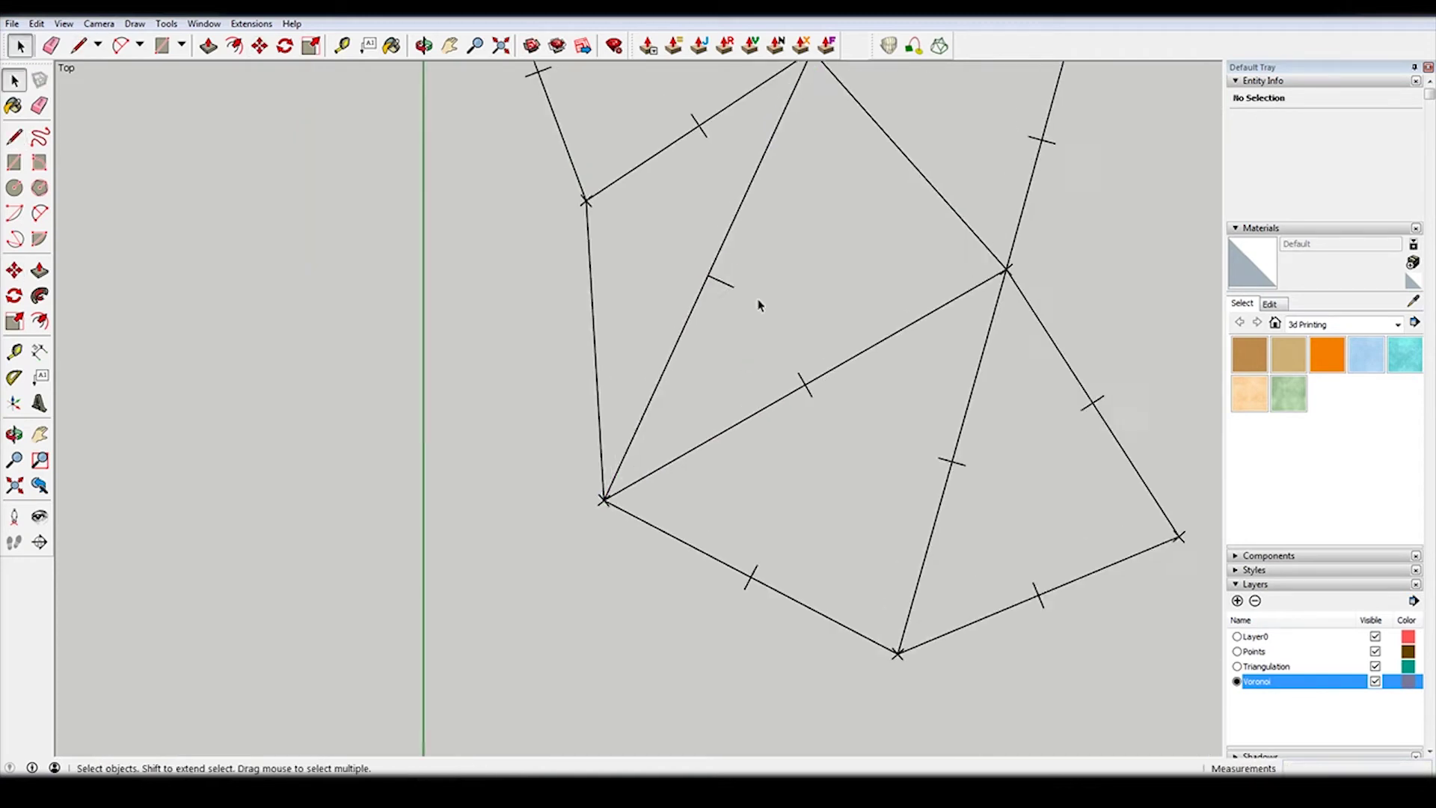
{"action": "left_click", "coordinate": [666, 304]}
{"action": "key", "text": "l"}
{"action": "left_click", "coordinate": [534, 369]}
{"action": "left_click", "coordinate": [507, 371]}
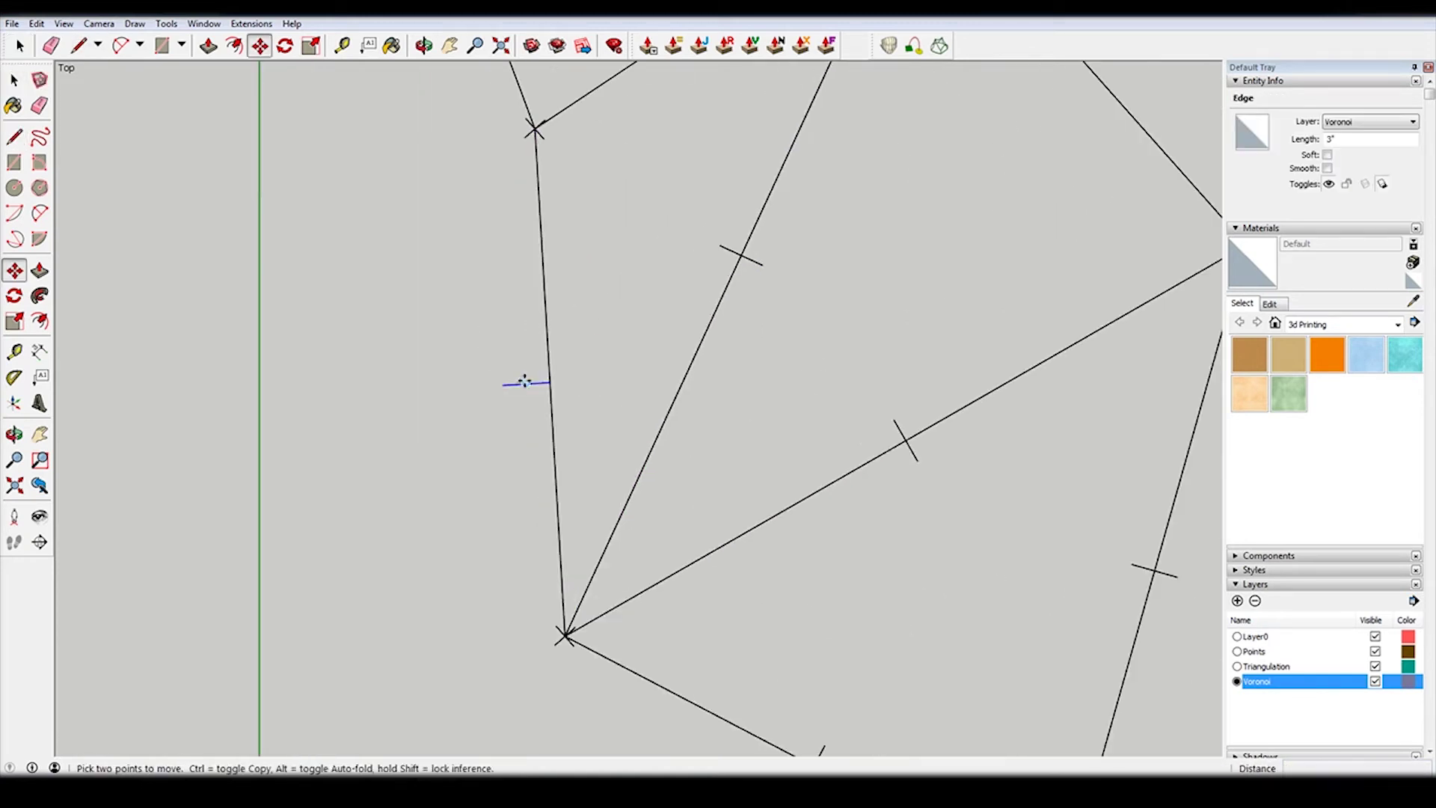
Clear the selection and hide the Triangulation layer.
{"action": "scroll", "coordinate": [513, 378], "scroll_direction": "down", "scroll_amount": 3}
{"action": "key", "text": "space"}
{"action": "scroll", "coordinate": [945, 137], "scroll_direction": "up", "scroll_amount": 2}
{"action": "scroll", "coordinate": [859, 186], "scroll_direction": "up", "scroll_amount": 1}
{"action": "left_click", "coordinate": [860, 215]}
{"action": "scroll", "coordinate": [861, 214], "scroll_direction": "down", "scroll_amount": 3}
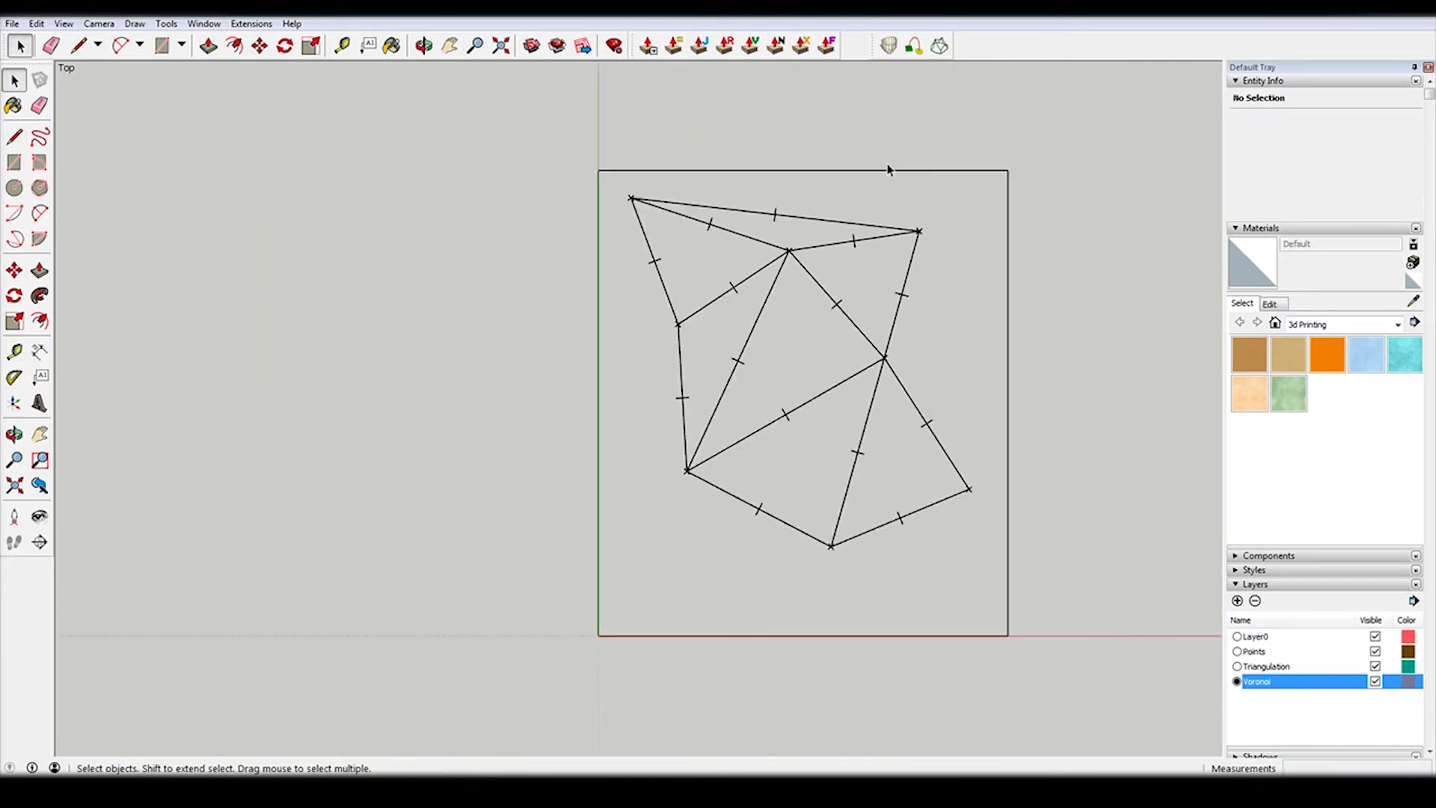
{"action": "left_click", "coordinate": [1271, 666]}
{"action": "left_click", "coordinate": [1374, 665]}
{"action": "left_click", "coordinate": [1374, 666]}
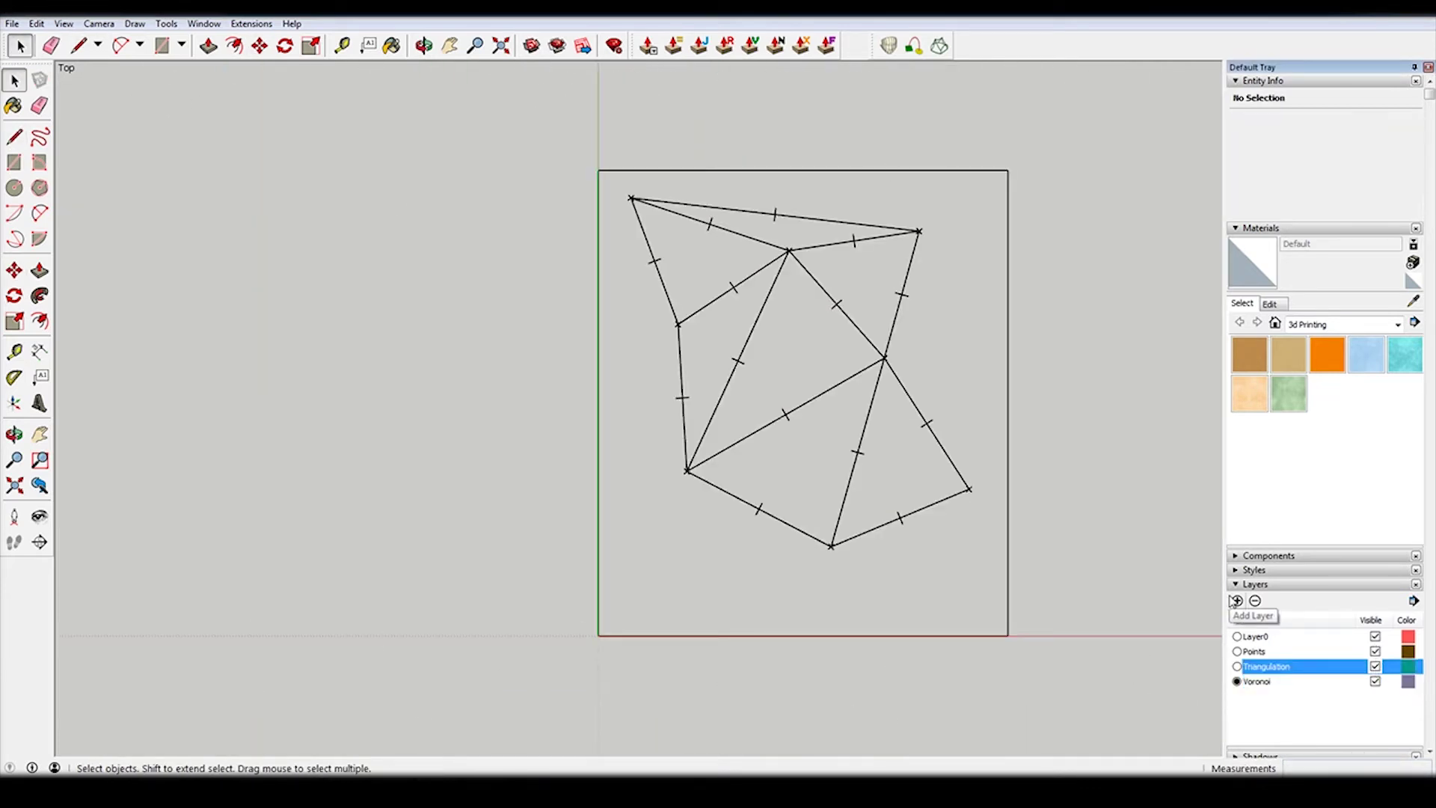
{"action": "left_click", "coordinate": [1375, 652]}
{"action": "left_click", "coordinate": [1375, 666]}
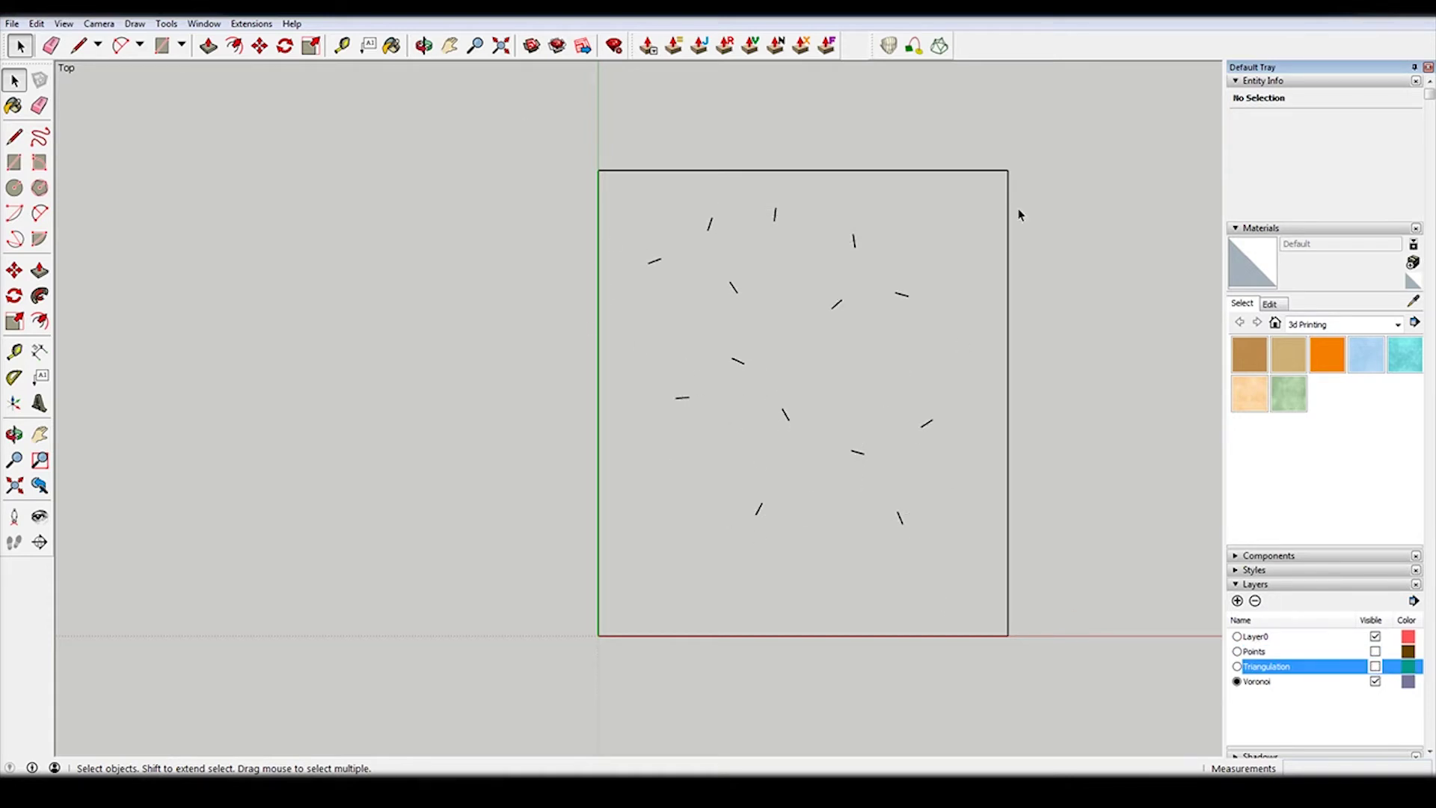
{"action": "scroll", "coordinate": [958, 481], "scroll_direction": "up", "scroll_amount": 3}
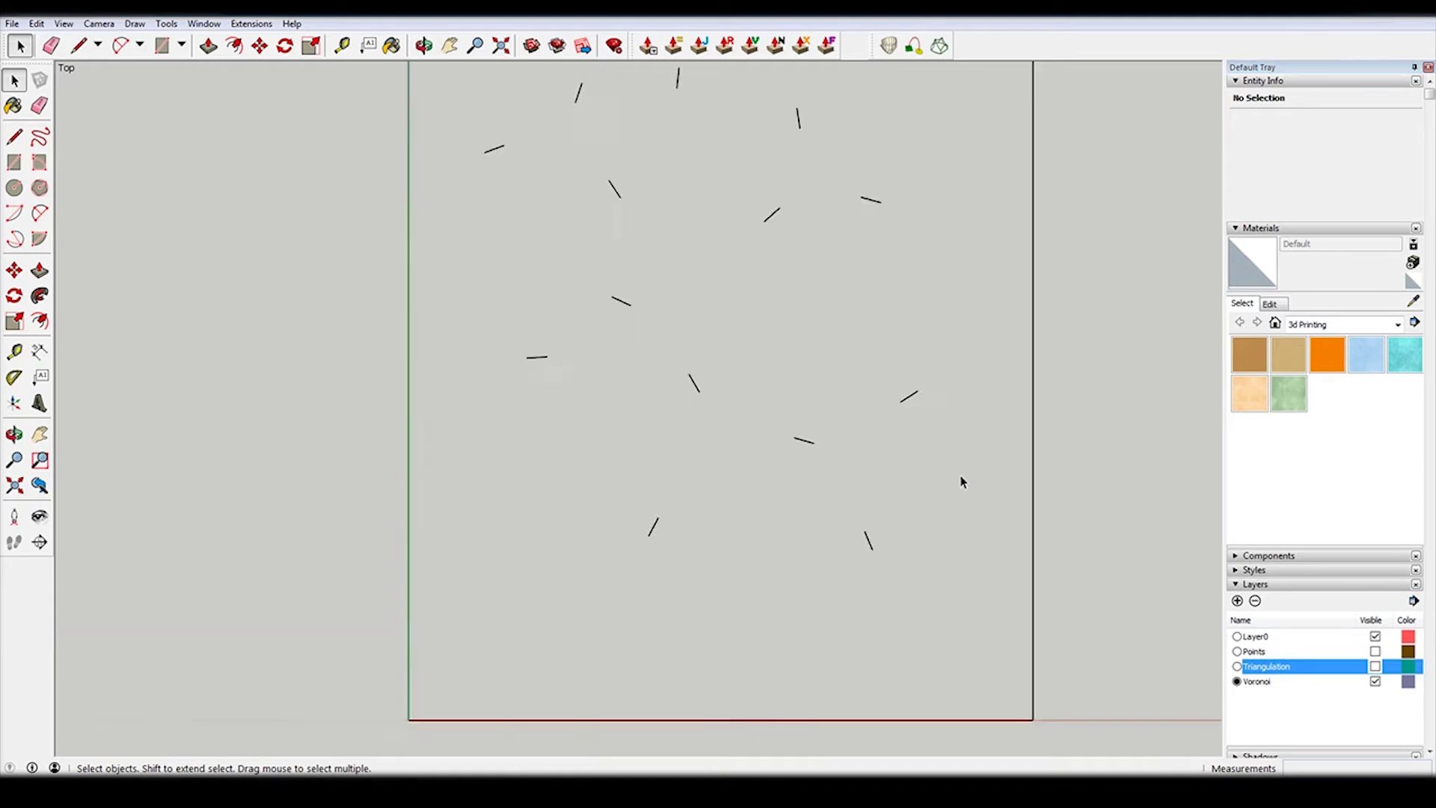
{"action": "key", "text": "l"}
Extend two tick marks into edges ending on the square's right and bottom sides.
{"action": "left_click", "coordinate": [893, 394]}
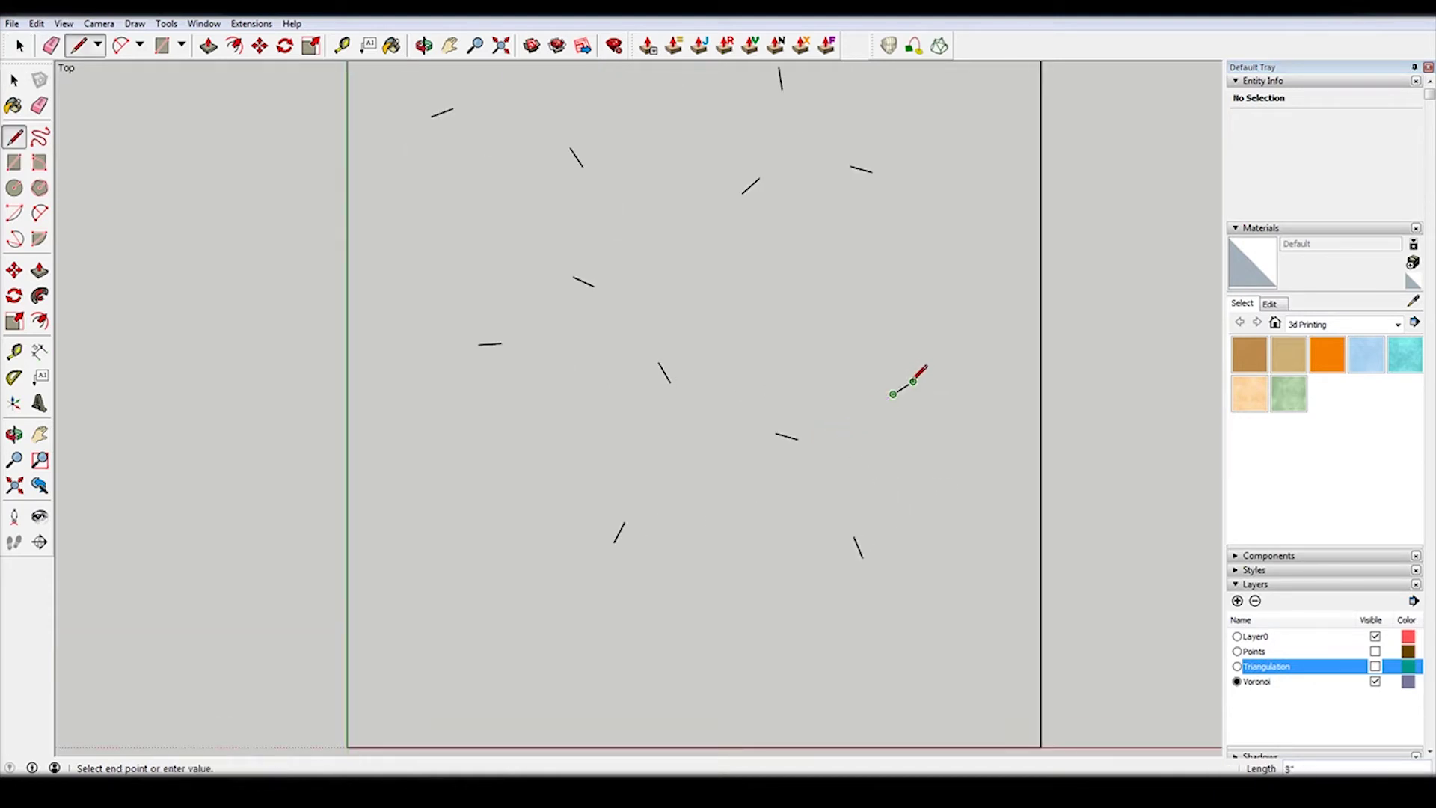
{"action": "scroll", "coordinate": [914, 380], "scroll_direction": "up", "scroll_amount": 2}
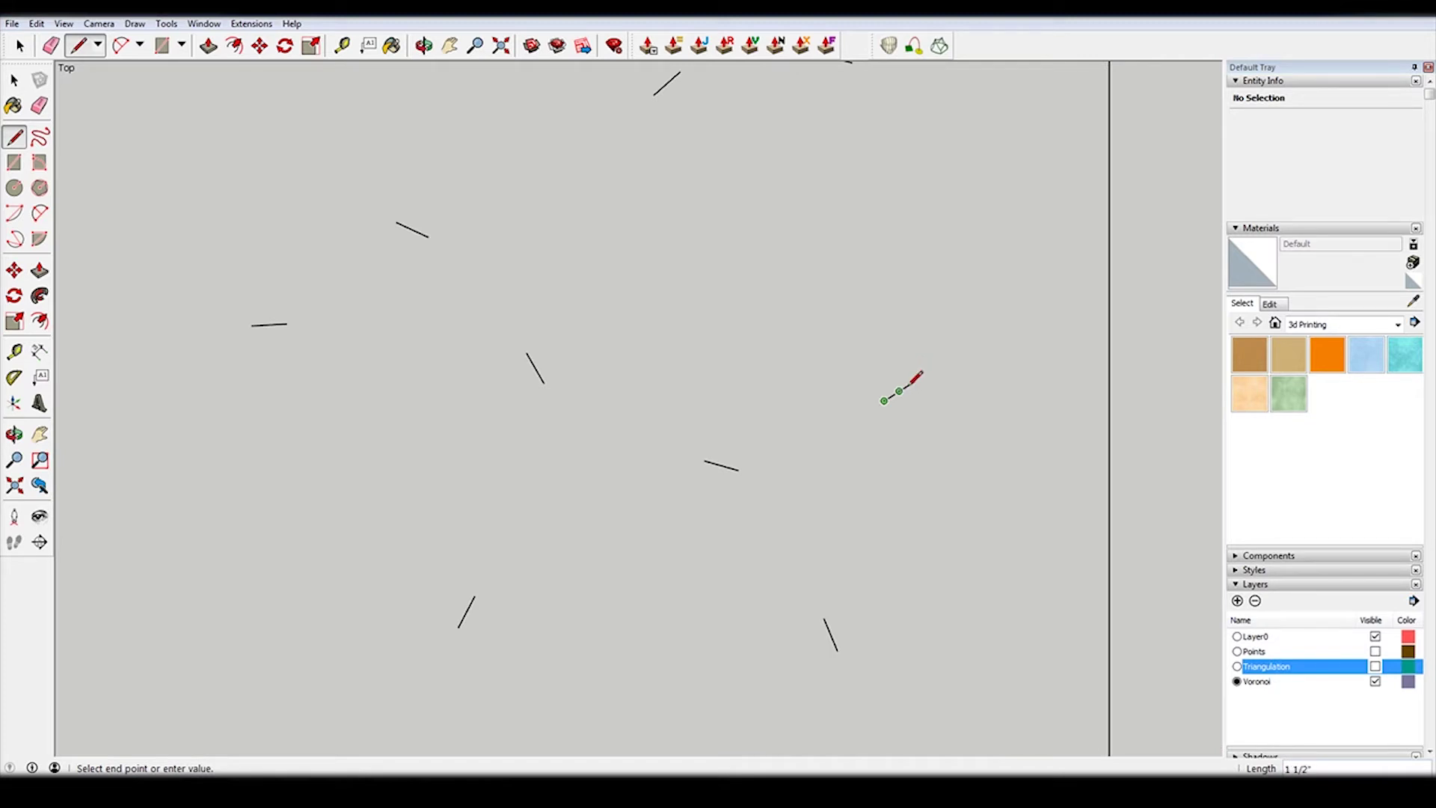
{"action": "left_click", "coordinate": [1109, 252]}
{"action": "key", "text": "space"}
{"action": "scroll", "coordinate": [878, 577], "scroll_direction": "down", "scroll_amount": 3}
{"action": "scroll", "coordinate": [830, 598], "scroll_direction": "up", "scroll_amount": 2}
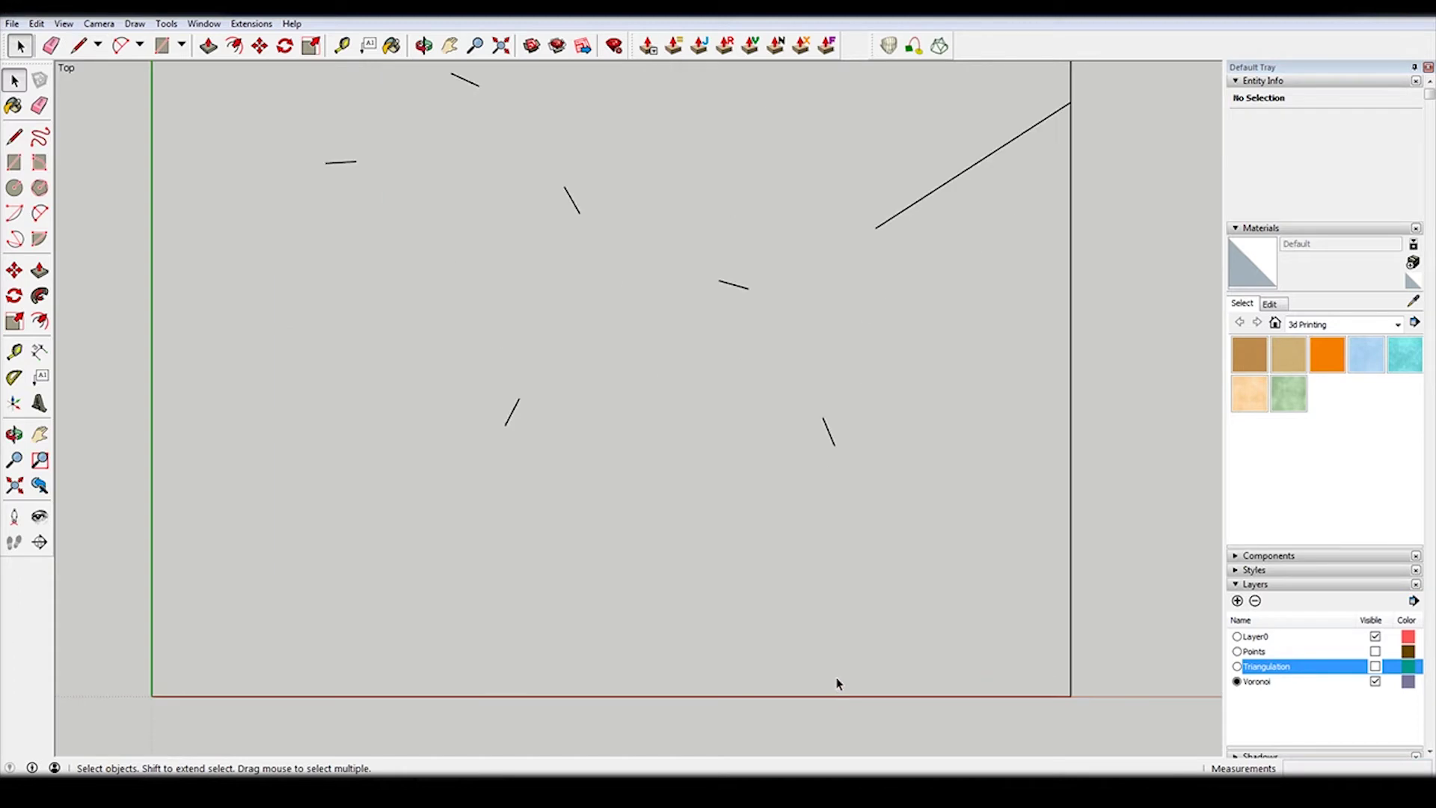
{"action": "key", "text": "l"}
{"action": "left_click", "coordinate": [822, 418]}
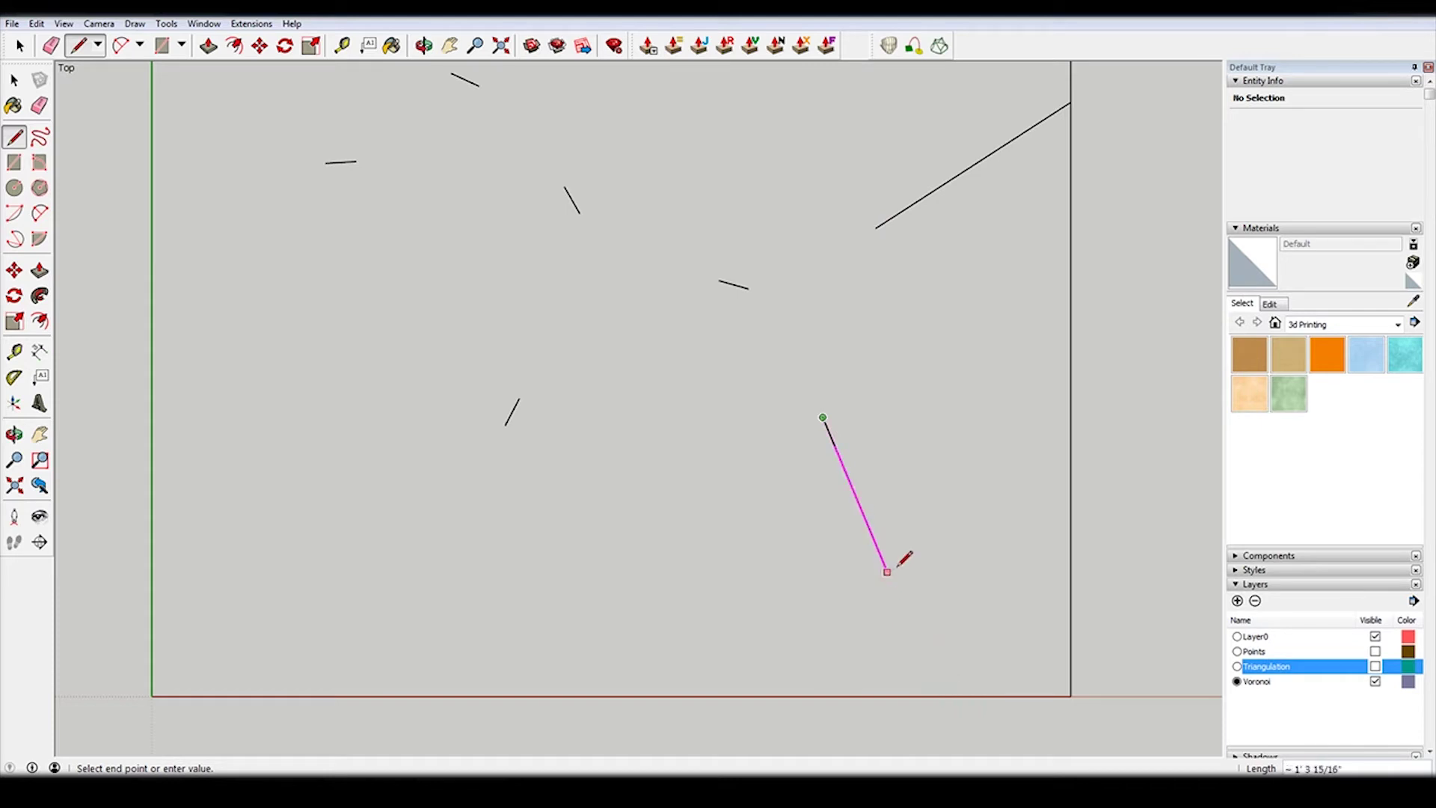
{"action": "left_click", "coordinate": [939, 693]}
{"action": "key", "text": "space"}
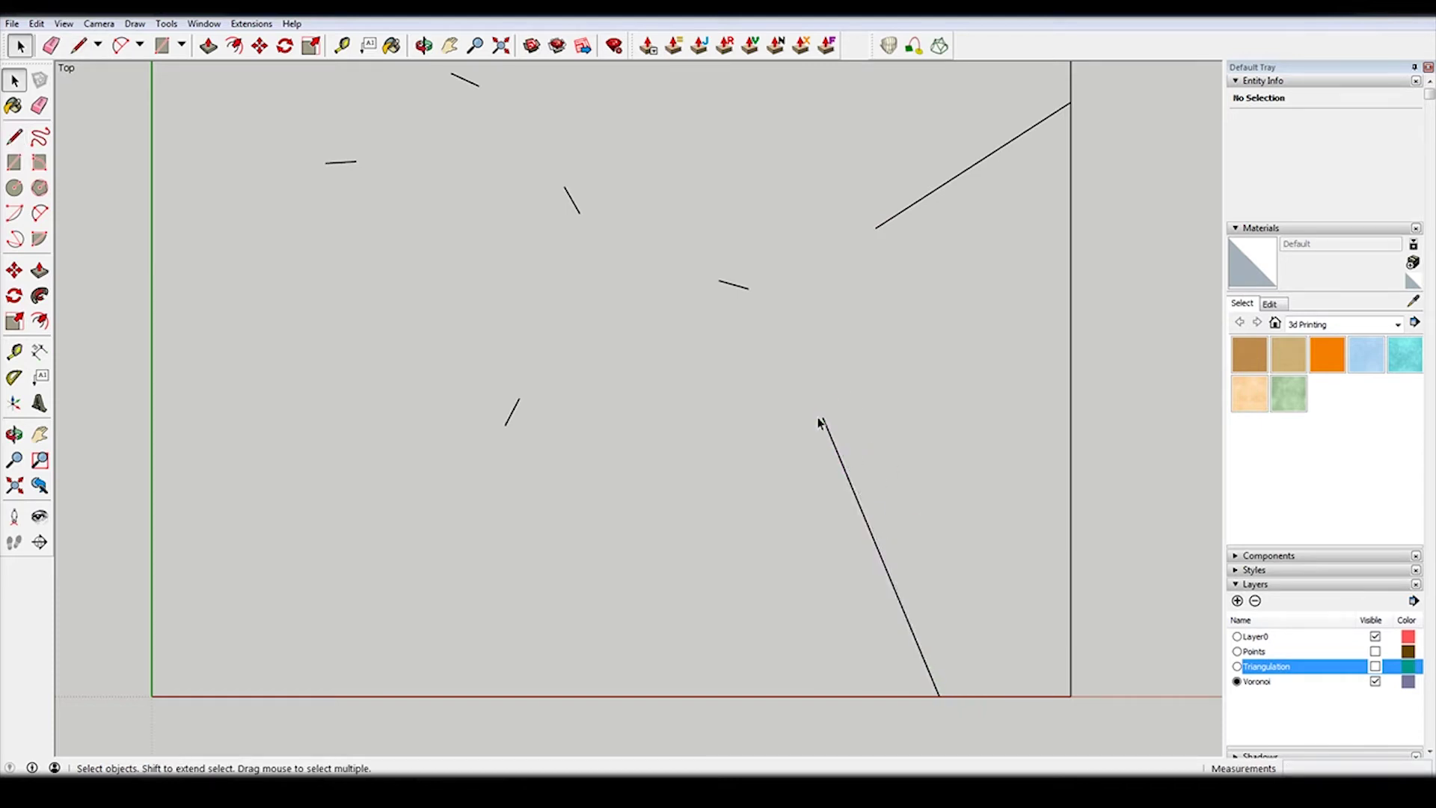
Extend the long edge up past a tick mark and join the short tick to it.
{"action": "key", "text": "l"}
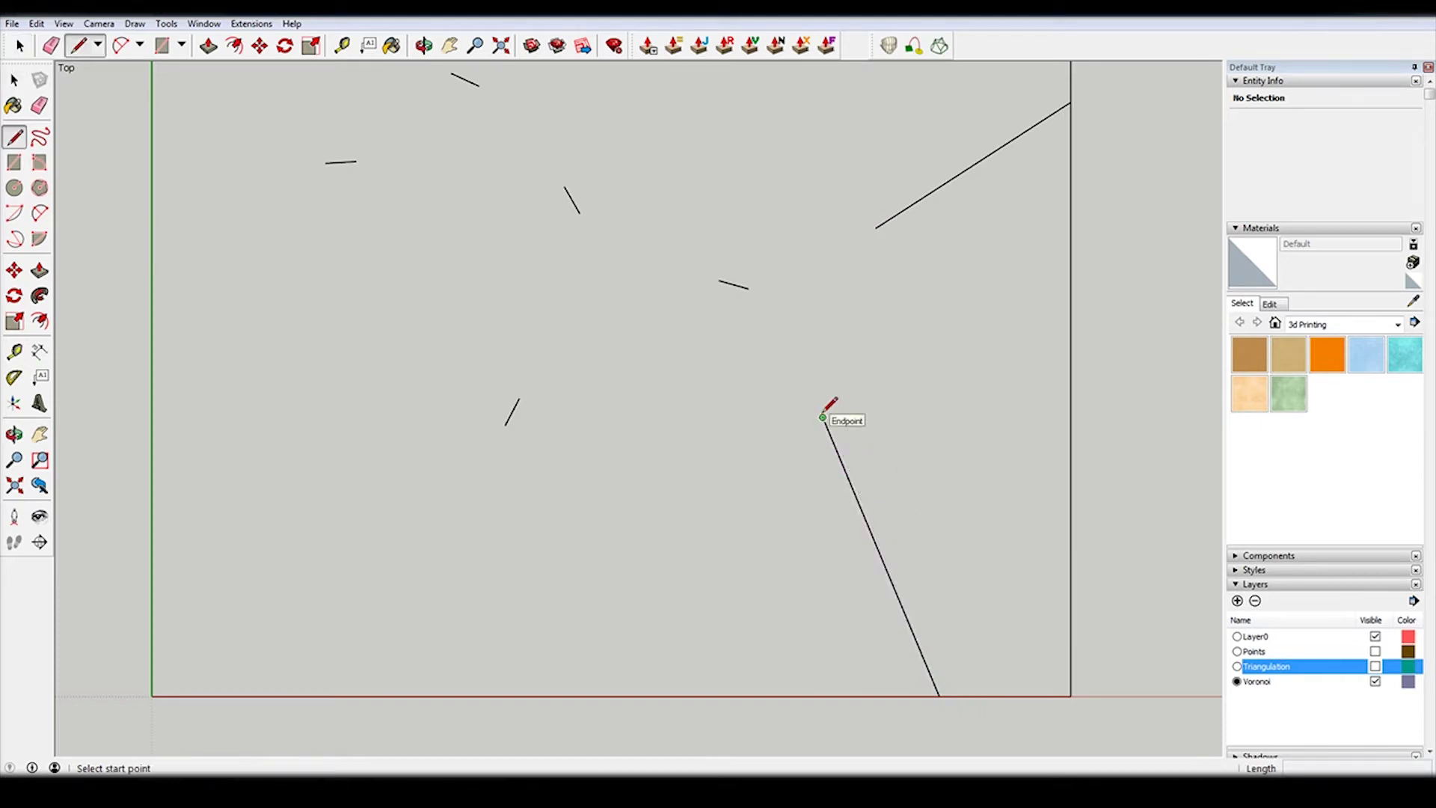
{"action": "left_click", "coordinate": [822, 417]}
{"action": "left_click", "coordinate": [762, 273]}
{"action": "key", "text": "space"}
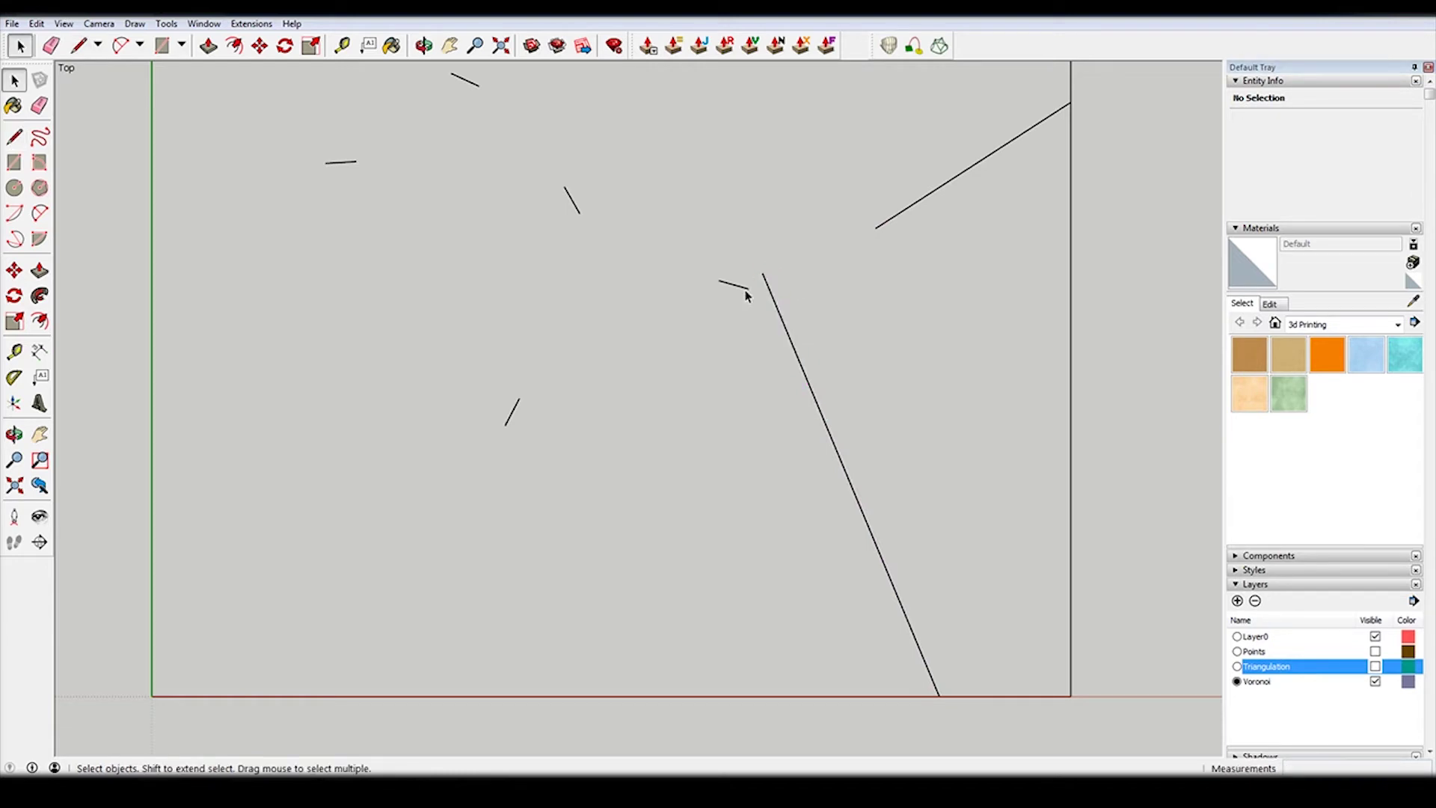
{"action": "key", "text": "l"}
{"action": "left_click", "coordinate": [748, 289]}
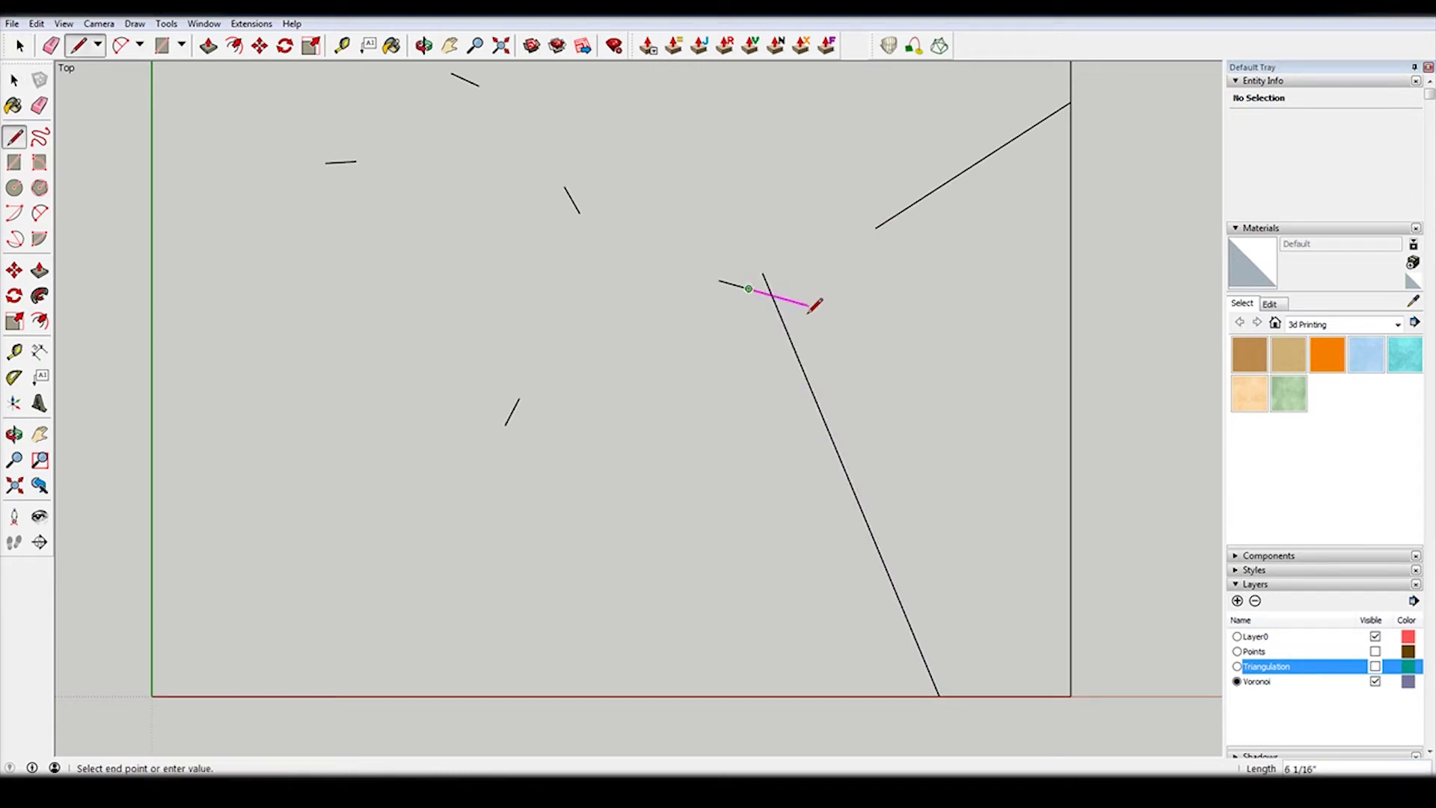
{"action": "left_click", "coordinate": [773, 296]}
{"action": "key", "text": "space"}
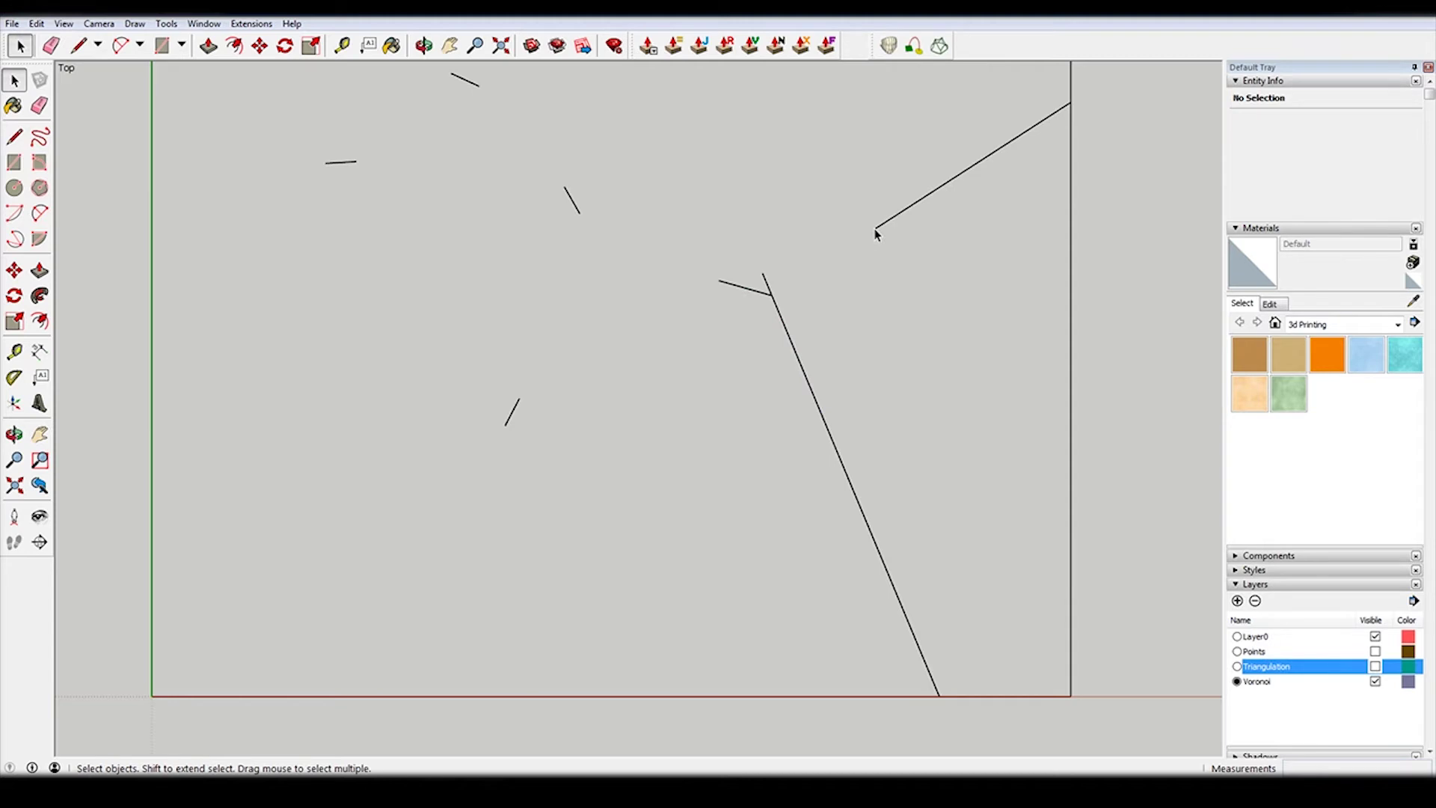
Connect the diagonal edge to the junction and inspect the newly enclosed lower-right face.
{"action": "key", "text": "l"}
{"action": "left_click", "coordinate": [875, 227]}
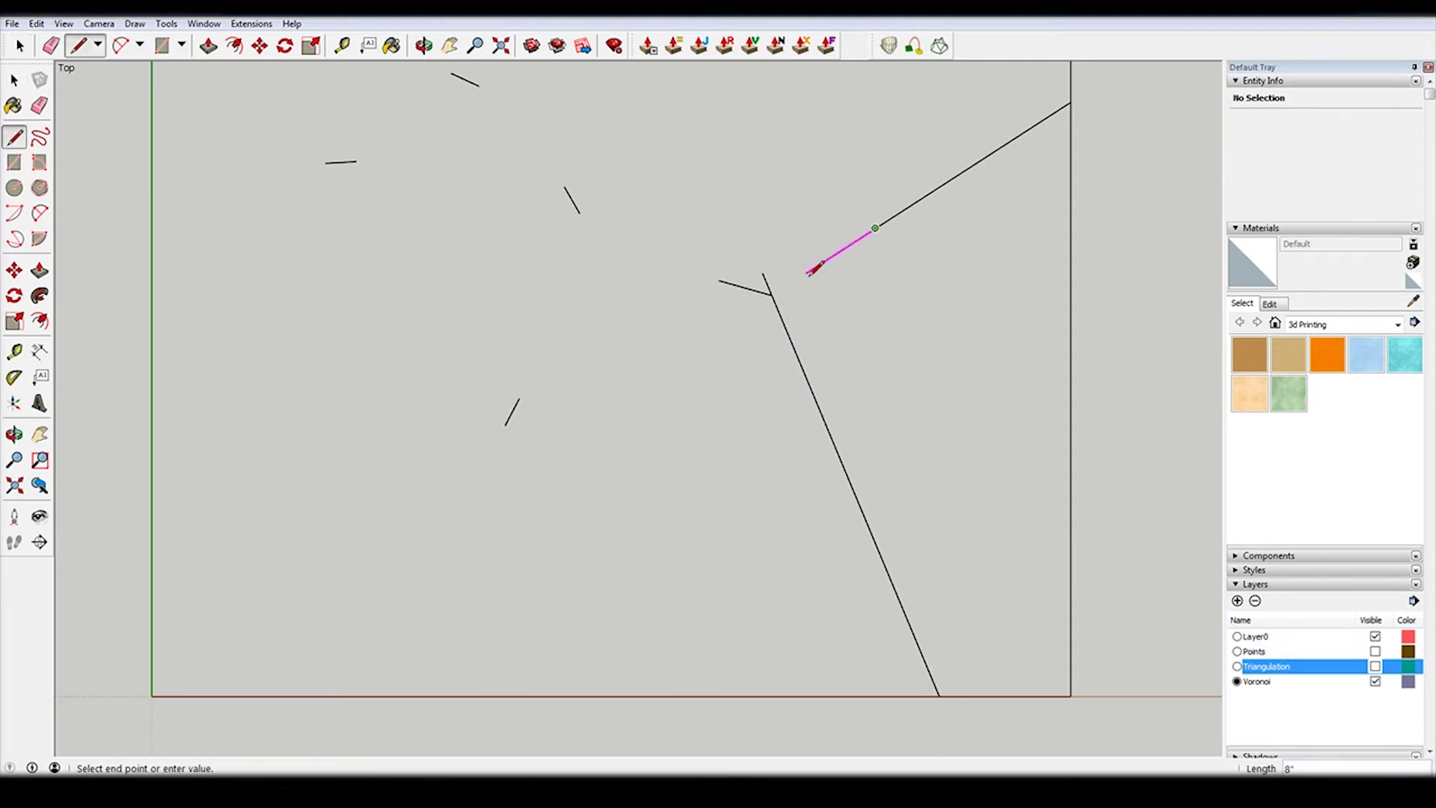
{"action": "left_click", "coordinate": [771, 293]}
{"action": "key", "text": "space"}
{"action": "left_click", "coordinate": [768, 290]}
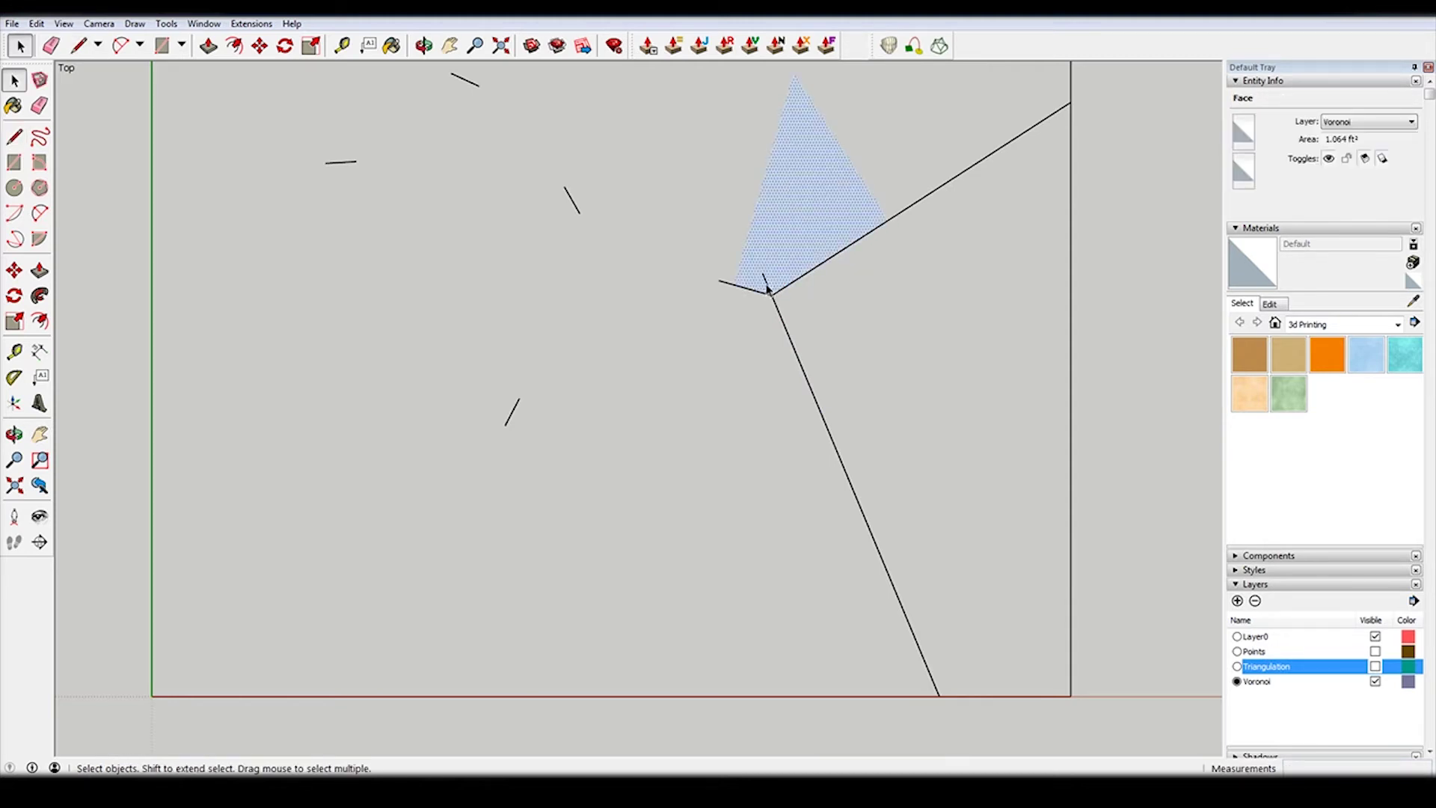
{"action": "left_click", "coordinate": [770, 283]}
{"action": "left_click", "coordinate": [794, 233]}
{"action": "scroll", "coordinate": [779, 295], "scroll_direction": "down", "scroll_amount": 5}
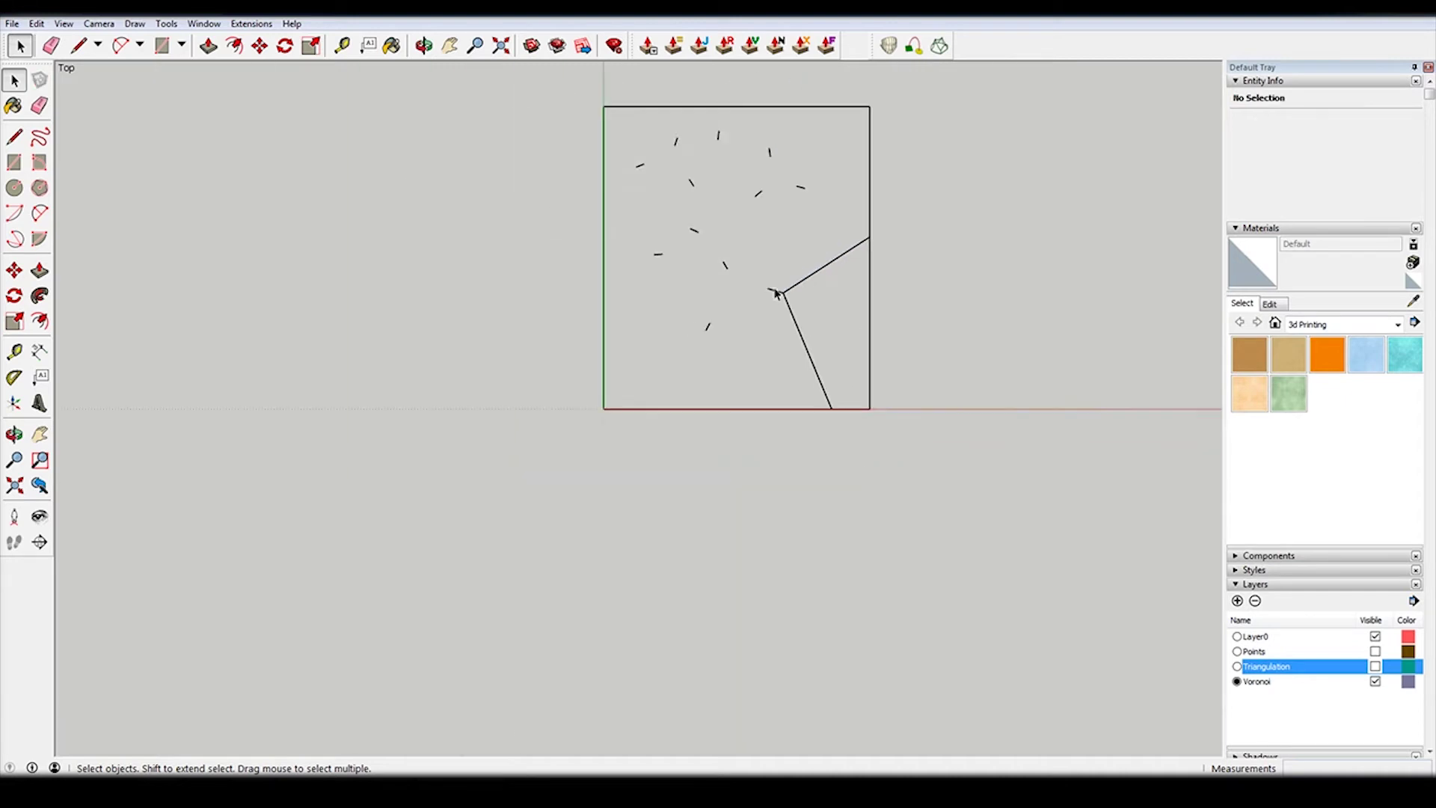
{"action": "scroll", "coordinate": [840, 298], "scroll_direction": "up", "scroll_amount": 3}
Extend the junction edge leftward past the tick mark.
{"action": "scroll", "coordinate": [952, 426], "scroll_direction": "down", "scroll_amount": 2}
{"action": "scroll", "coordinate": [872, 514], "scroll_direction": "up", "scroll_amount": 3}
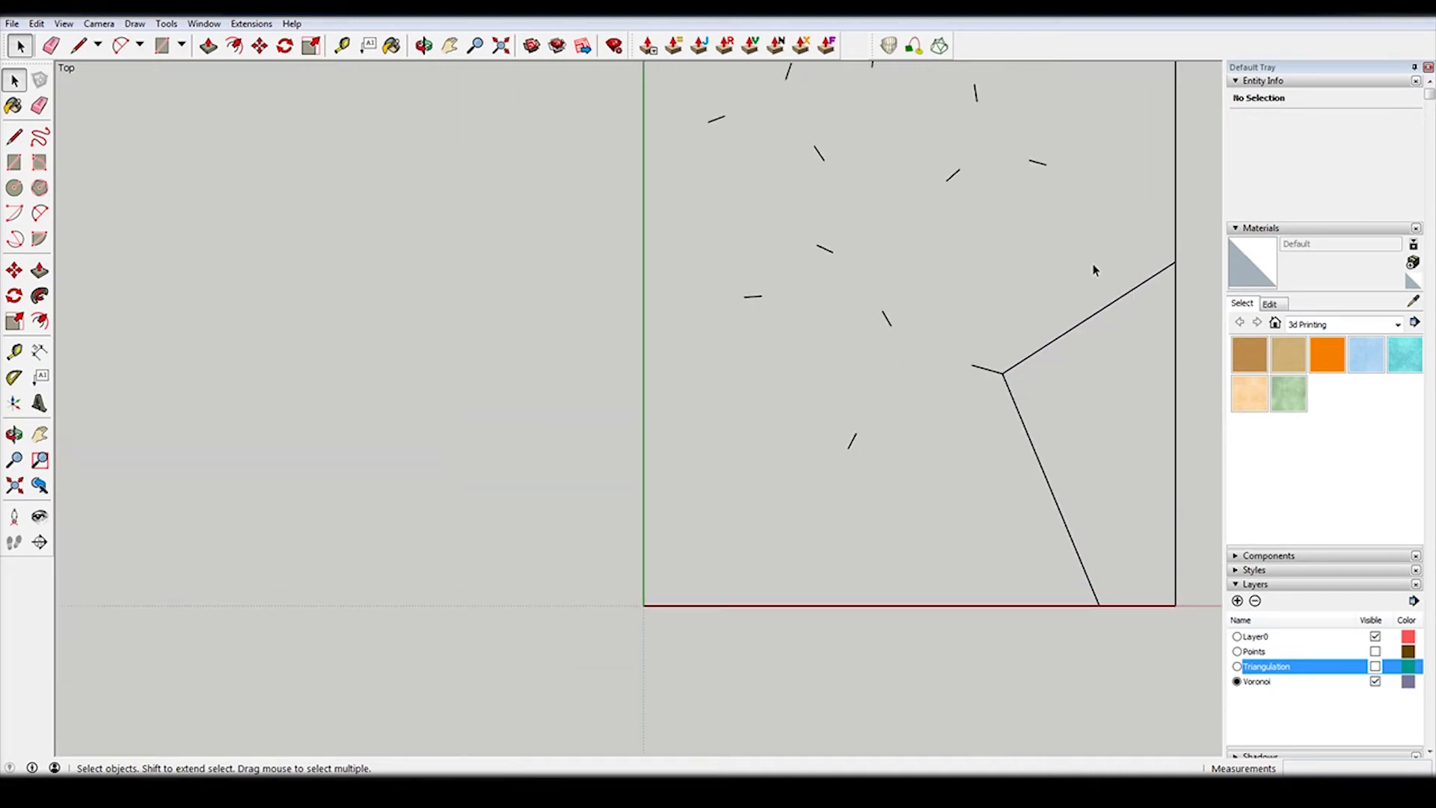
{"action": "key", "text": "l"}
{"action": "left_click", "coordinate": [971, 365]}
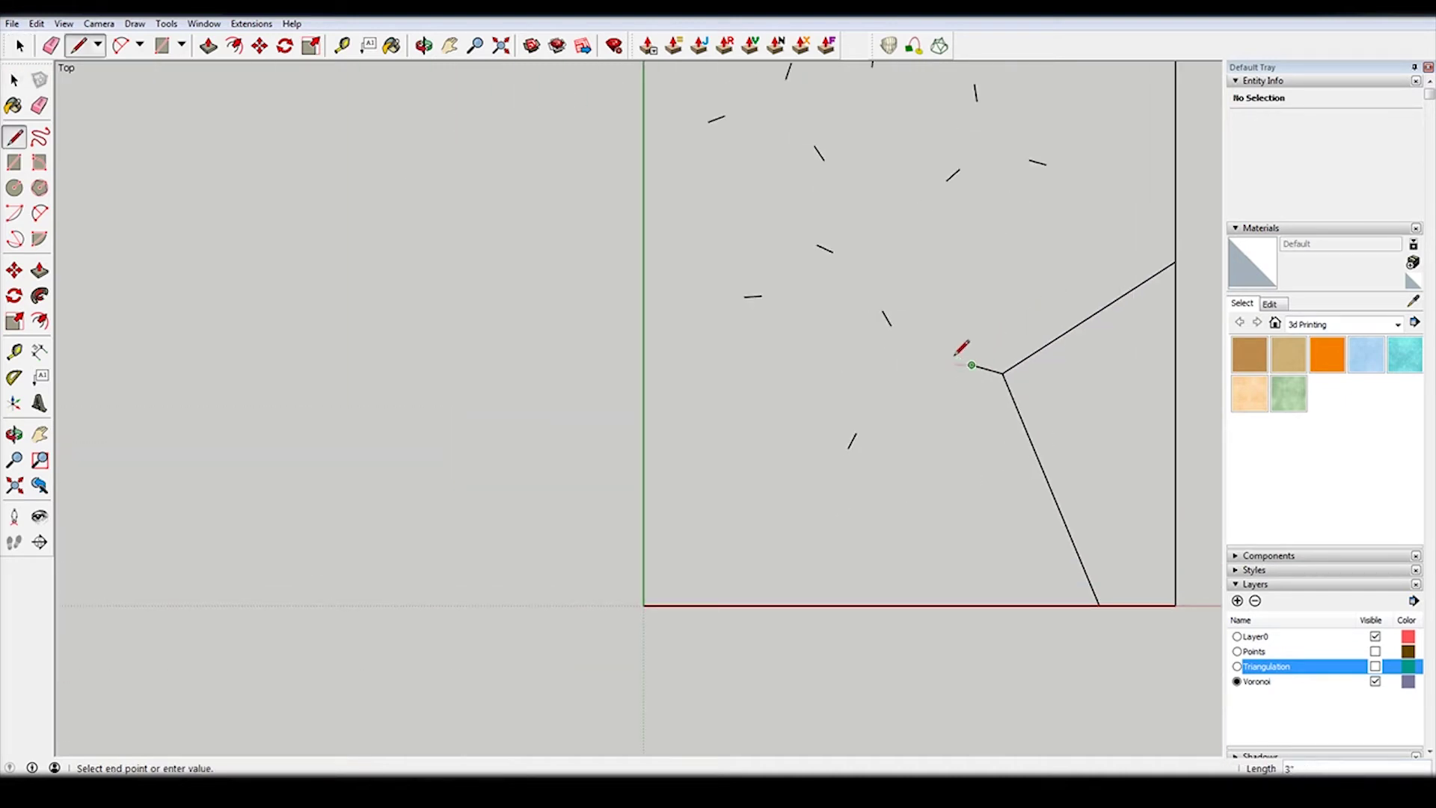
{"action": "left_click", "coordinate": [871, 336]}
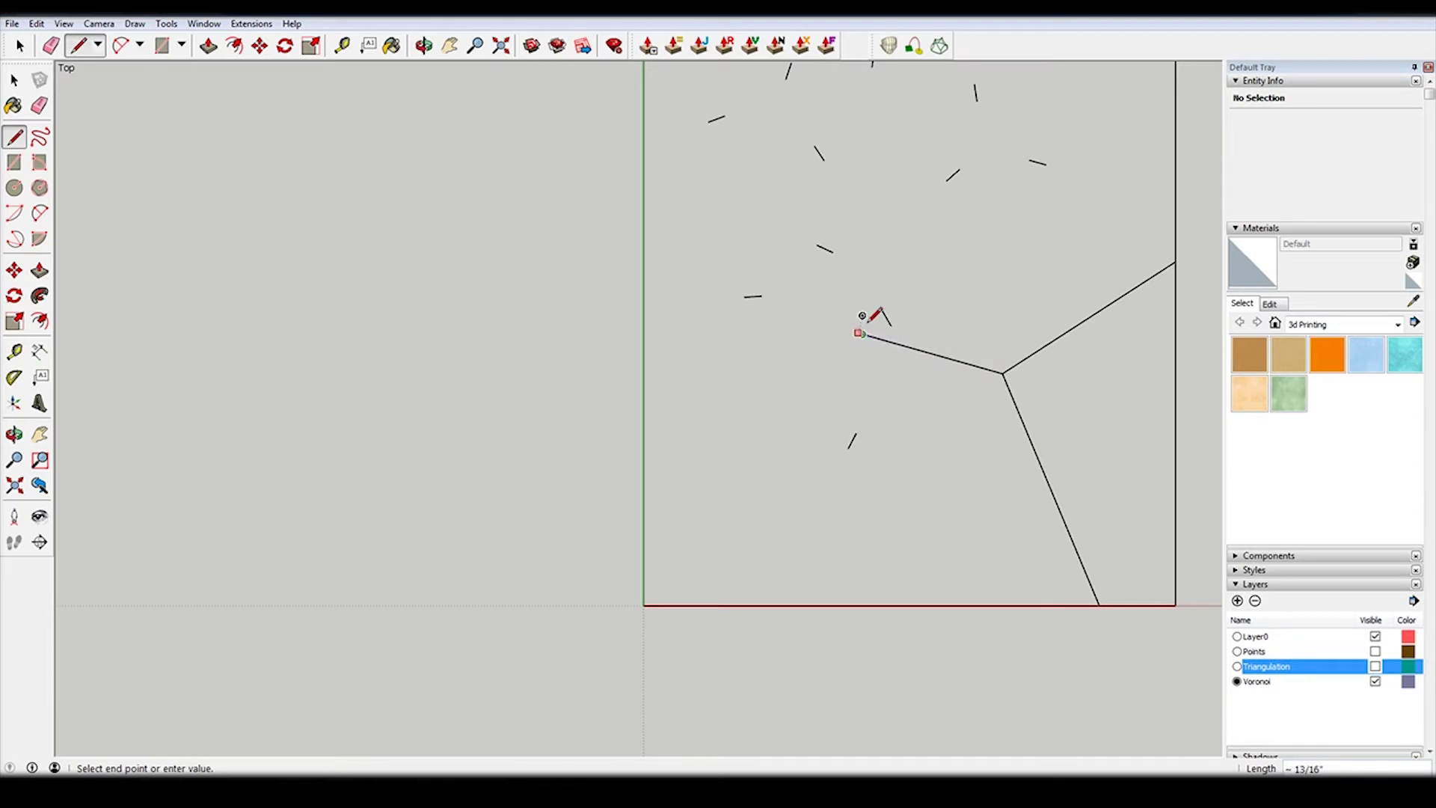
{"action": "scroll", "coordinate": [916, 338], "scroll_direction": "up", "scroll_amount": 2}
{"action": "key", "text": "space"}
Draw an edge from the lower tick's endpoint down to the square's bottom side.
{"action": "key", "text": "l"}
{"action": "scroll", "coordinate": [852, 411], "scroll_direction": "down", "scroll_amount": 3}
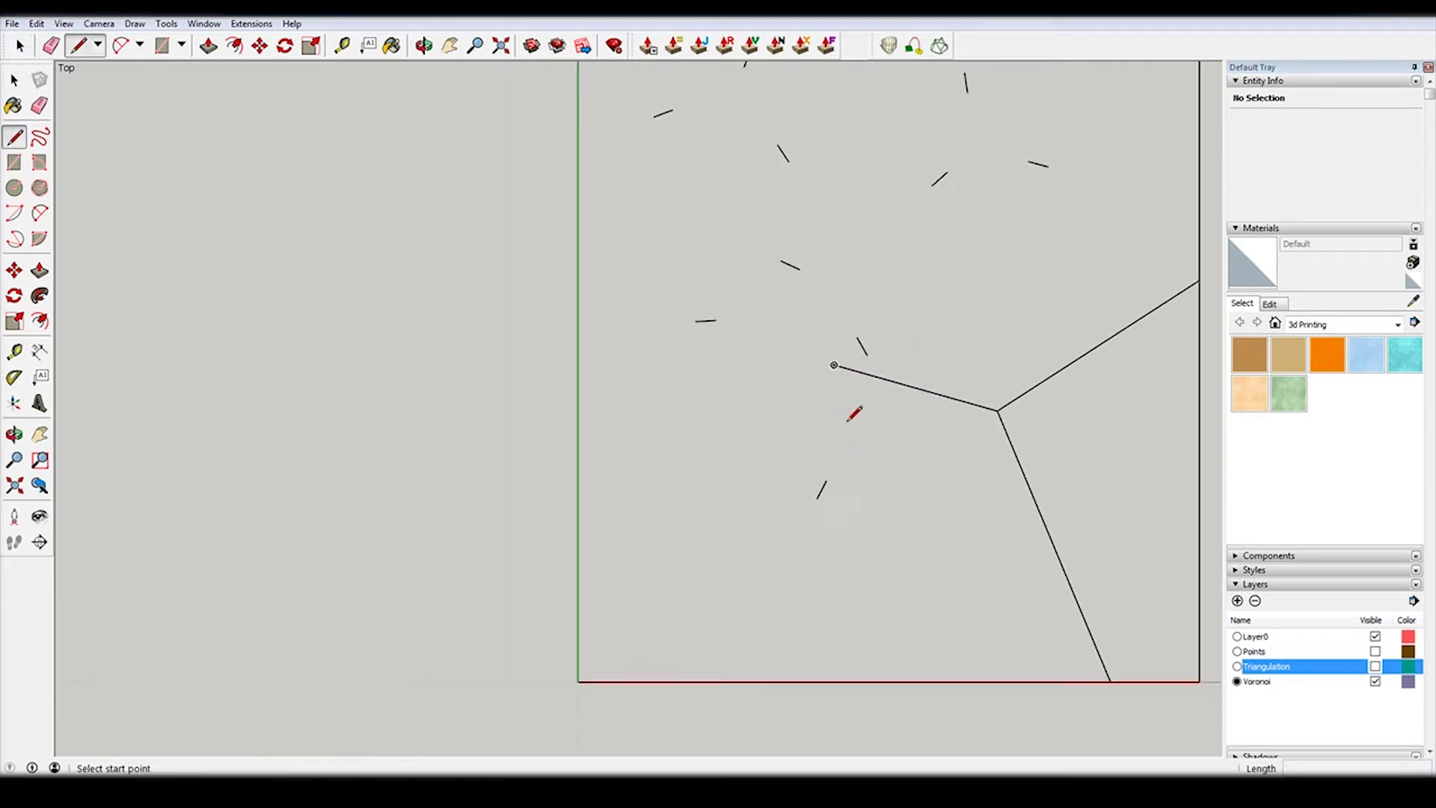
{"action": "left_click", "coordinate": [819, 491]}
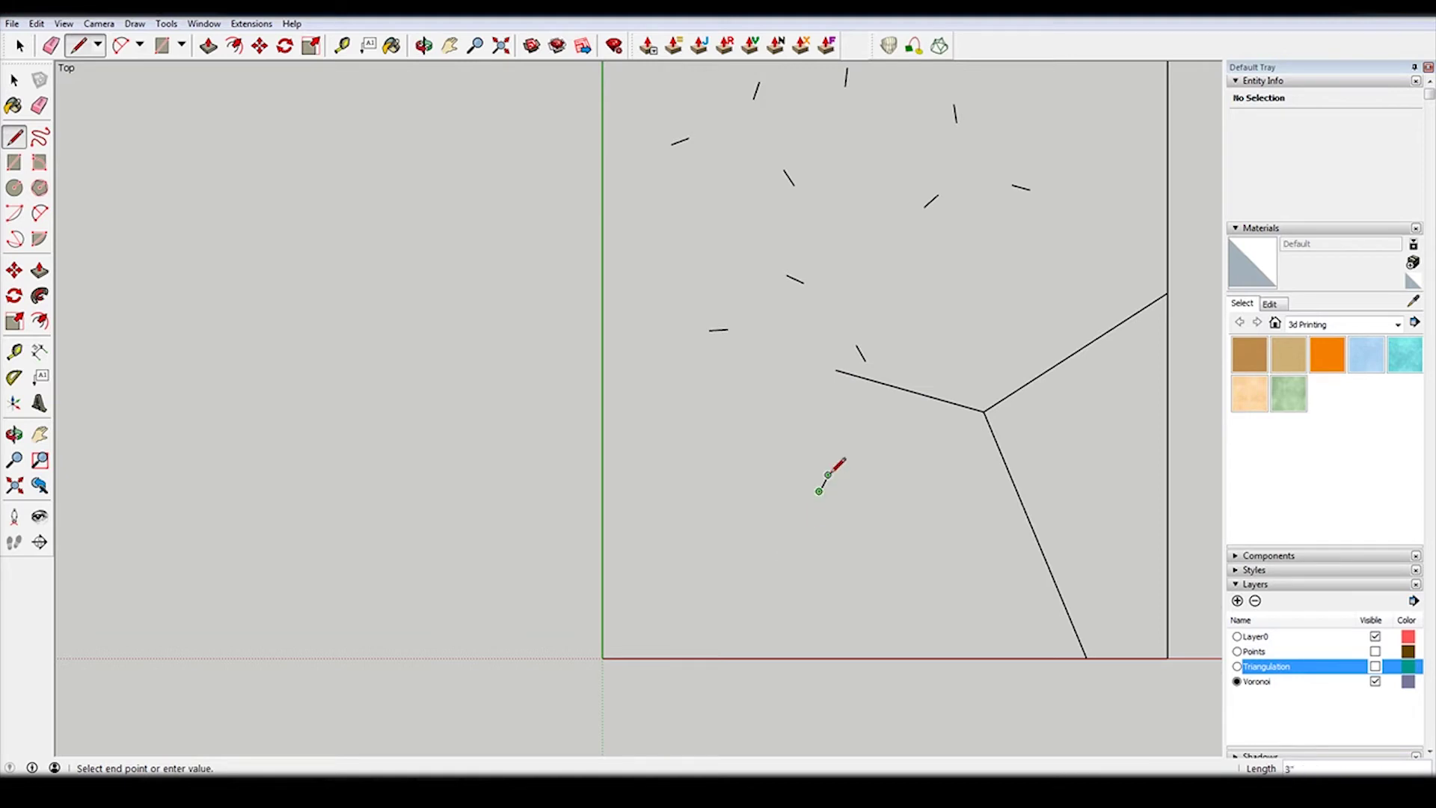
{"action": "scroll", "coordinate": [834, 462], "scroll_direction": "up", "scroll_amount": 2}
{"action": "scroll", "coordinate": [752, 615], "scroll_direction": "down", "scroll_amount": 1}
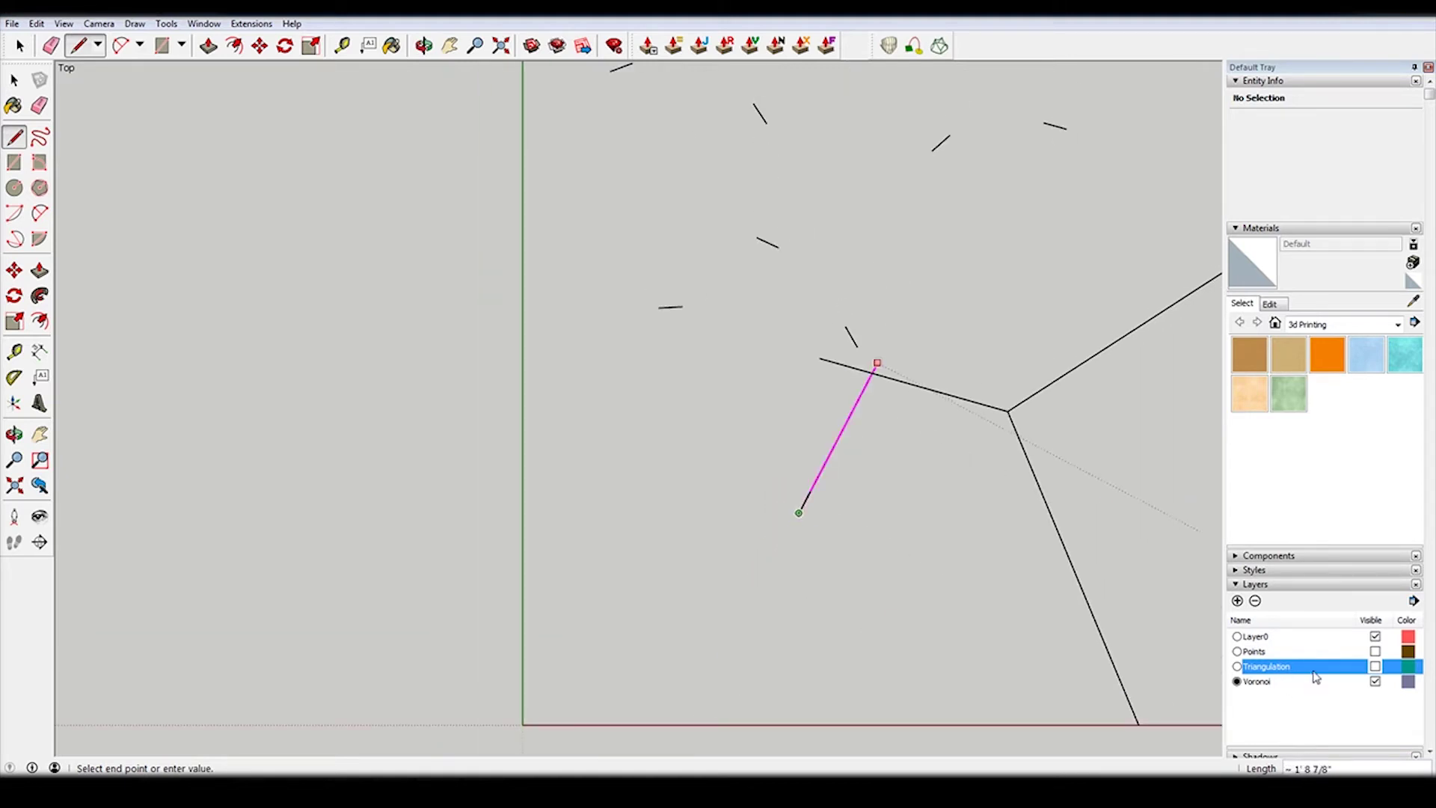
{"action": "left_click", "coordinate": [688, 724]}
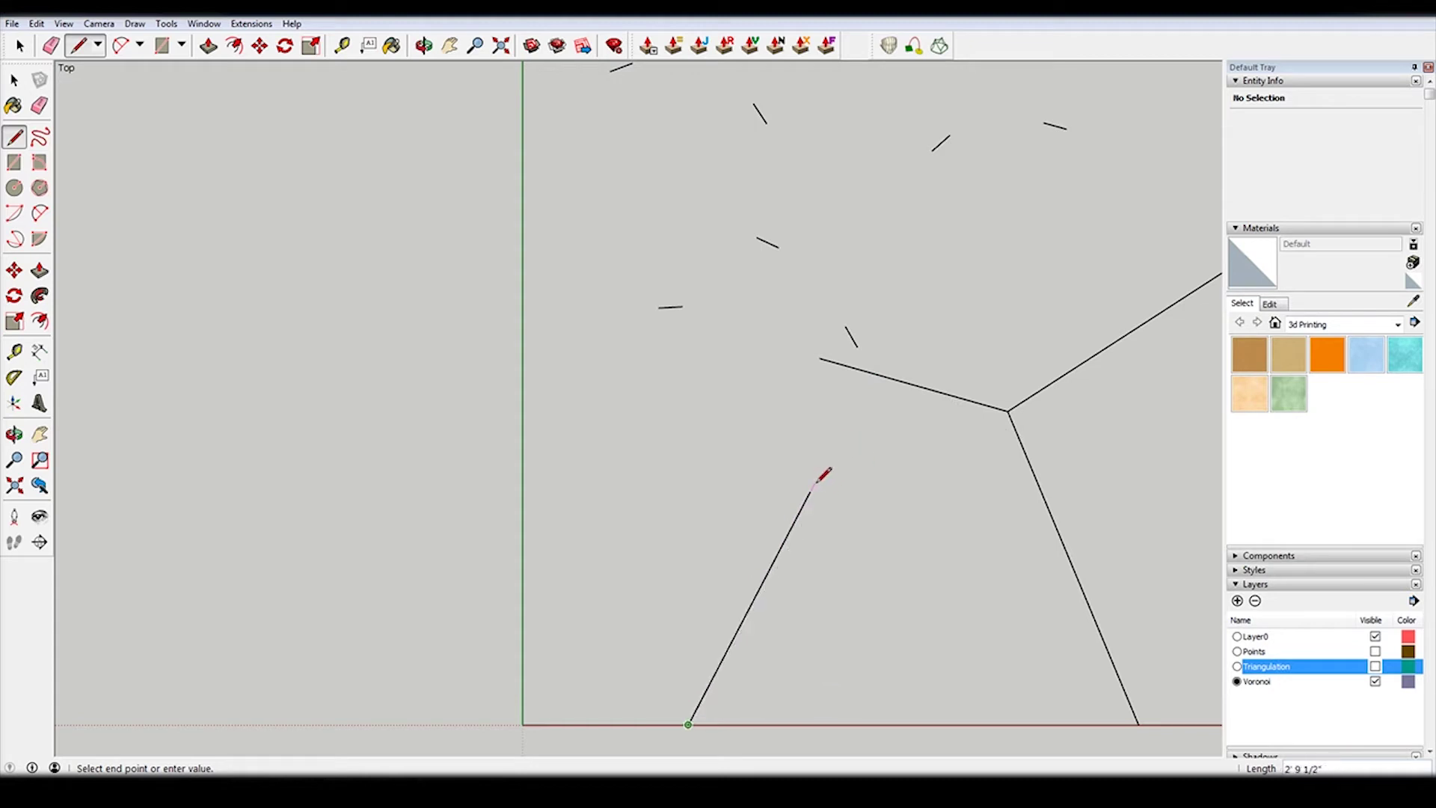
Connect the new edge's top end up to the leftward-extended edge.
{"action": "key", "text": "Escape"}
{"action": "left_click", "coordinate": [810, 491]}
{"action": "left_click", "coordinate": [870, 372]}
{"action": "scroll", "coordinate": [913, 341], "scroll_direction": "up", "scroll_amount": 3}
{"action": "key", "text": "space"}
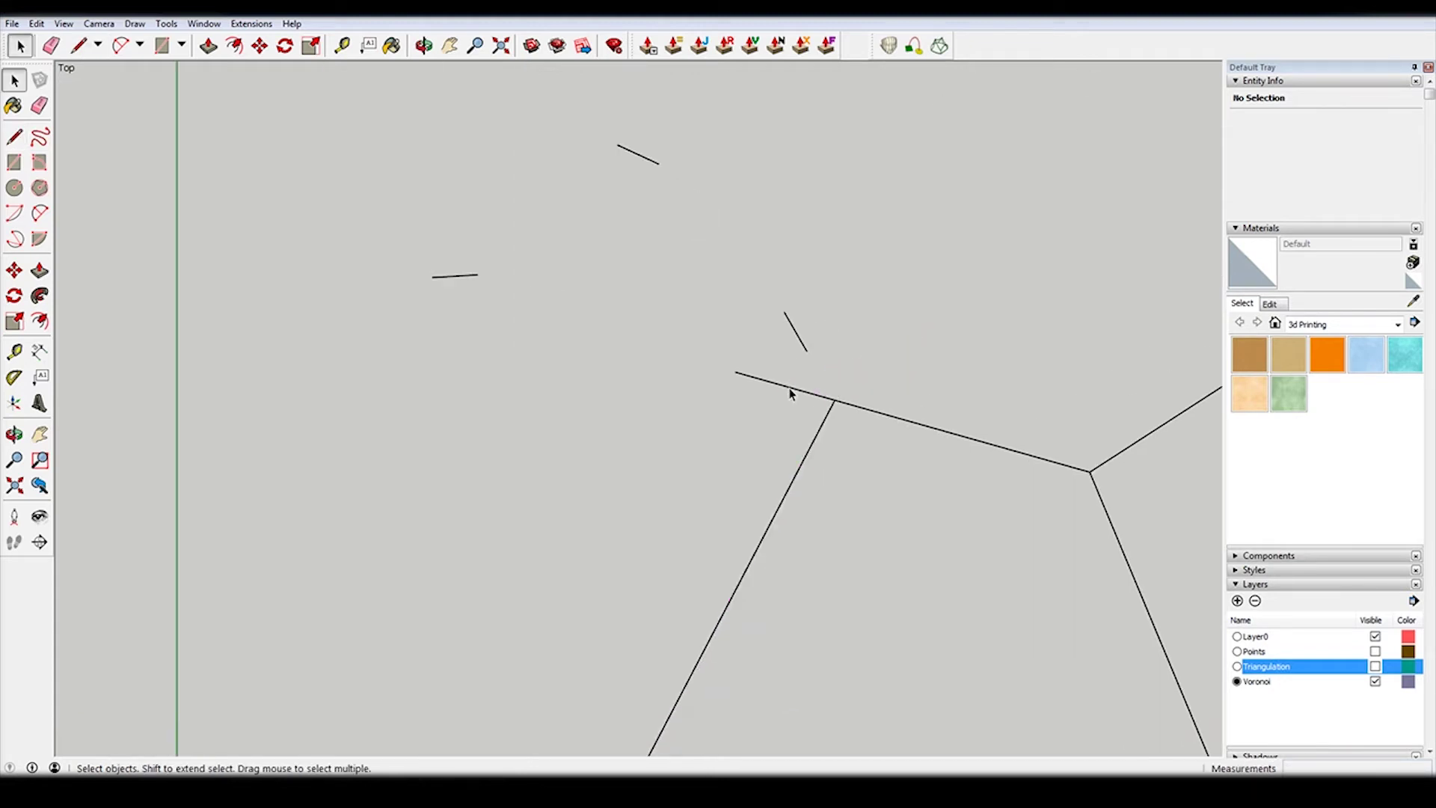
Delete the stray overshooting edge, join the tick mark to the junction, and erase the unwanted face.
{"action": "left_click", "coordinate": [789, 394]}
{"action": "key", "text": "Delete"}
{"action": "key", "text": "l"}
{"action": "left_click", "coordinate": [806, 351]}
{"action": "left_click", "coordinate": [834, 402]}
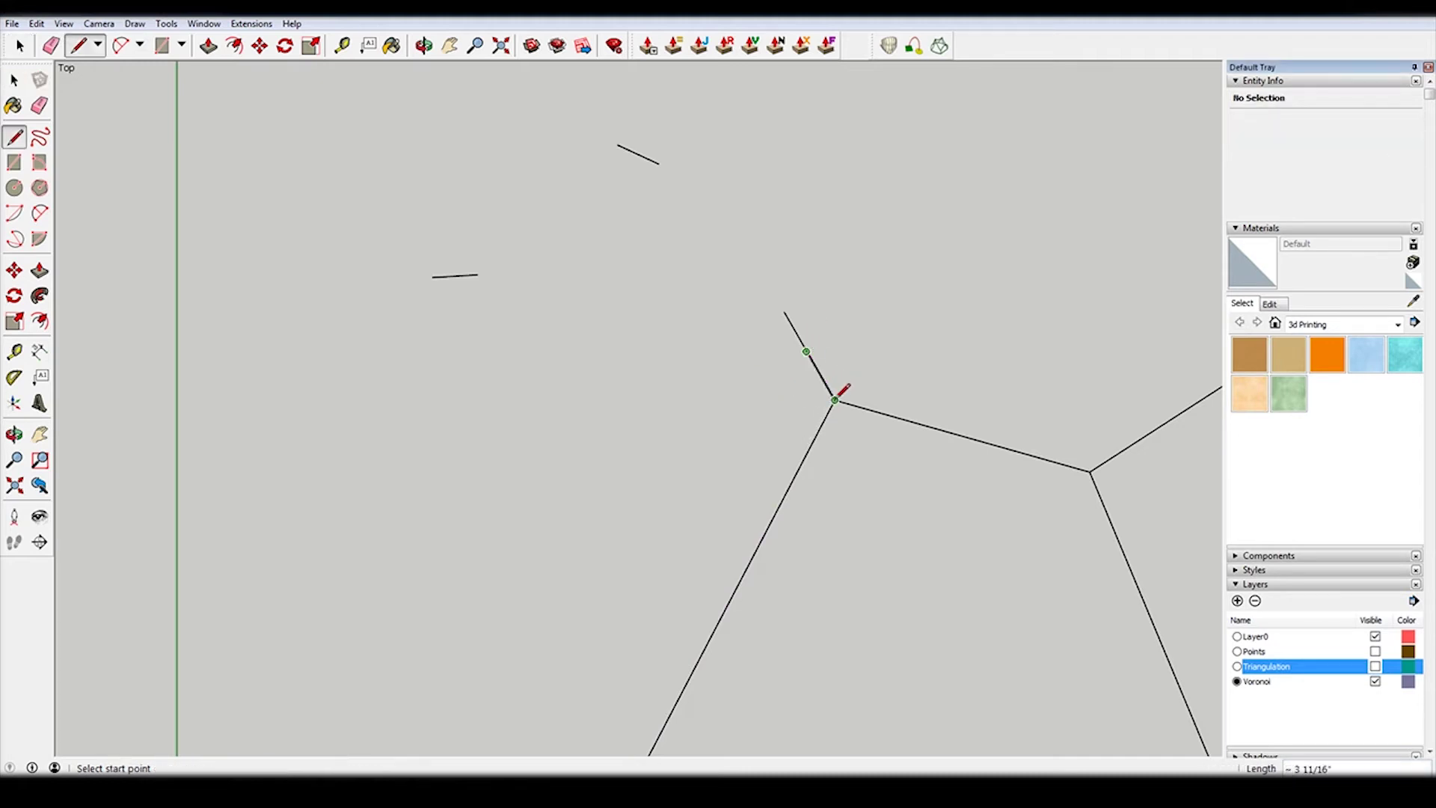
{"action": "key", "text": "space"}
{"action": "left_click", "coordinate": [753, 417]}
{"action": "key", "text": "Delete"}
Run an edge from the left tick to the square's left side and join the upper stub to it.
{"action": "key", "text": "l"}
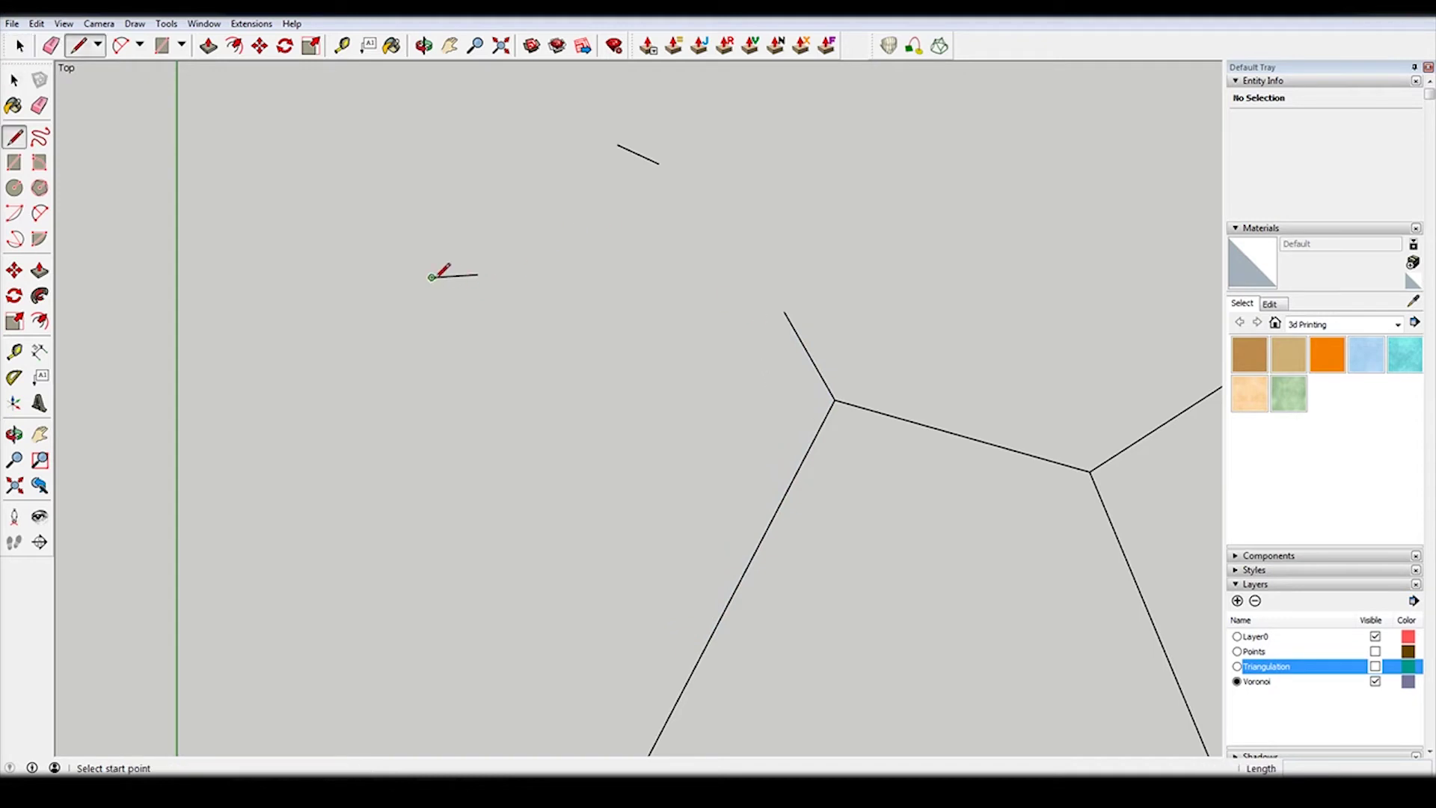
{"action": "left_click", "coordinate": [431, 278]}
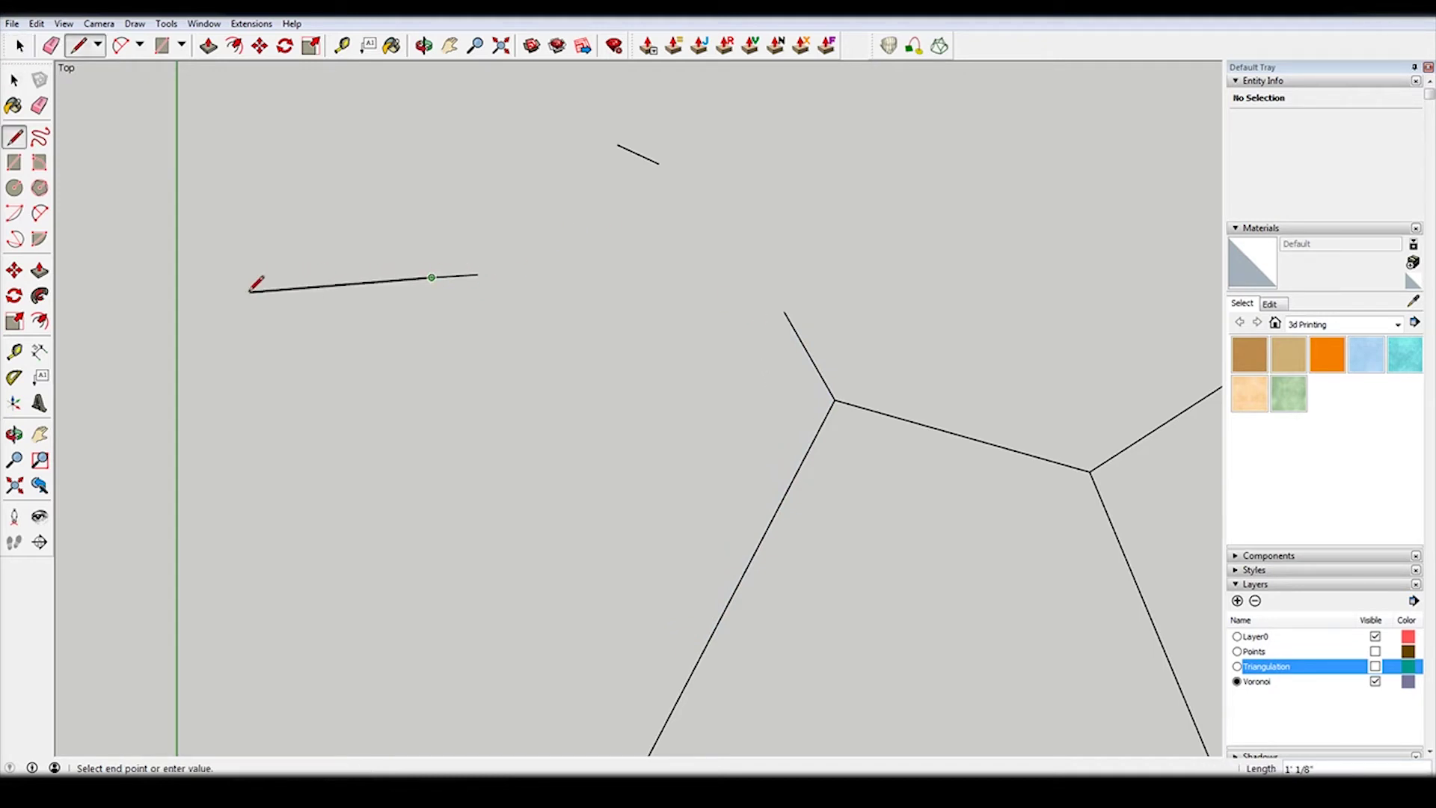
{"action": "scroll", "coordinate": [474, 269], "scroll_direction": "up", "scroll_amount": 3}
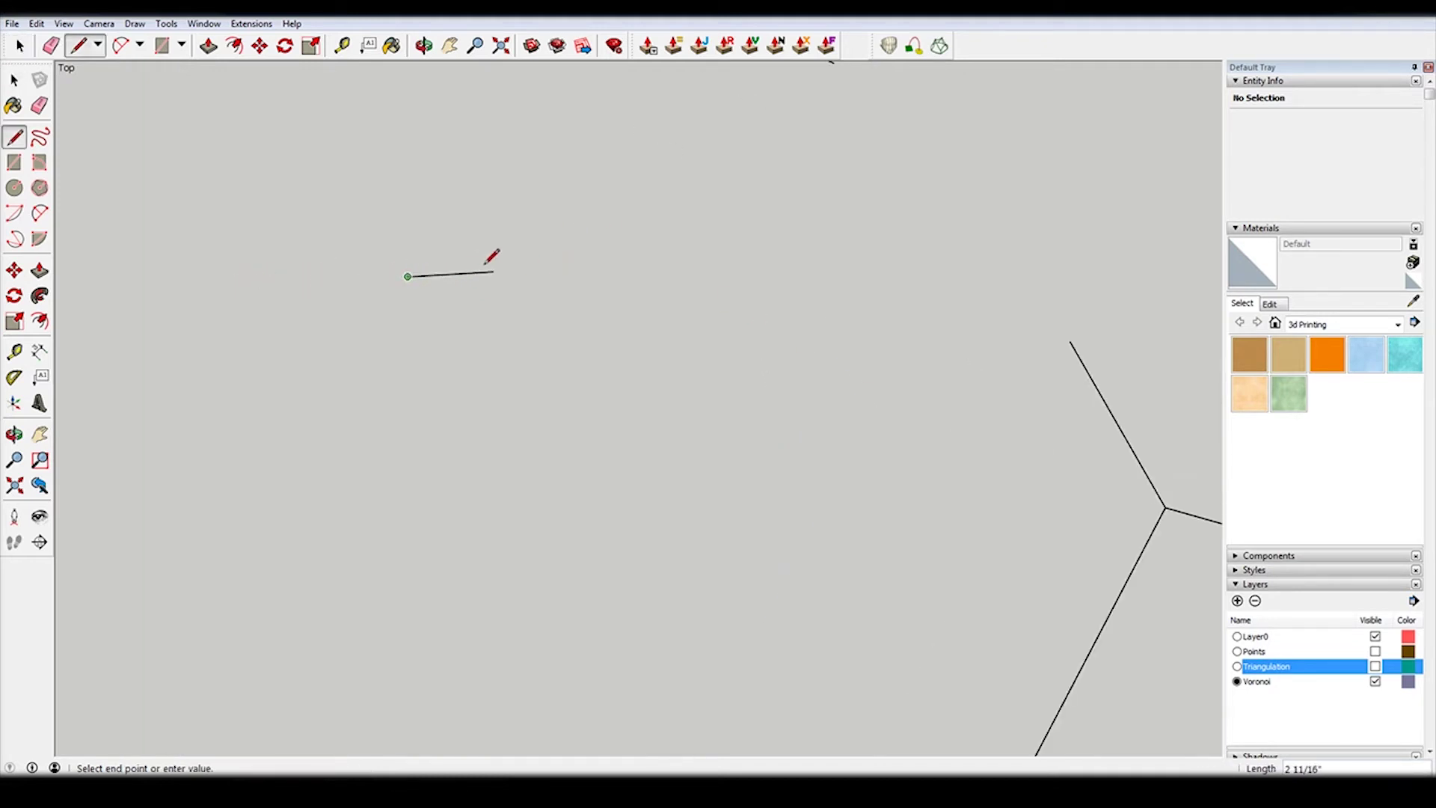
{"action": "scroll", "coordinate": [478, 270], "scroll_direction": "down", "scroll_amount": 4}
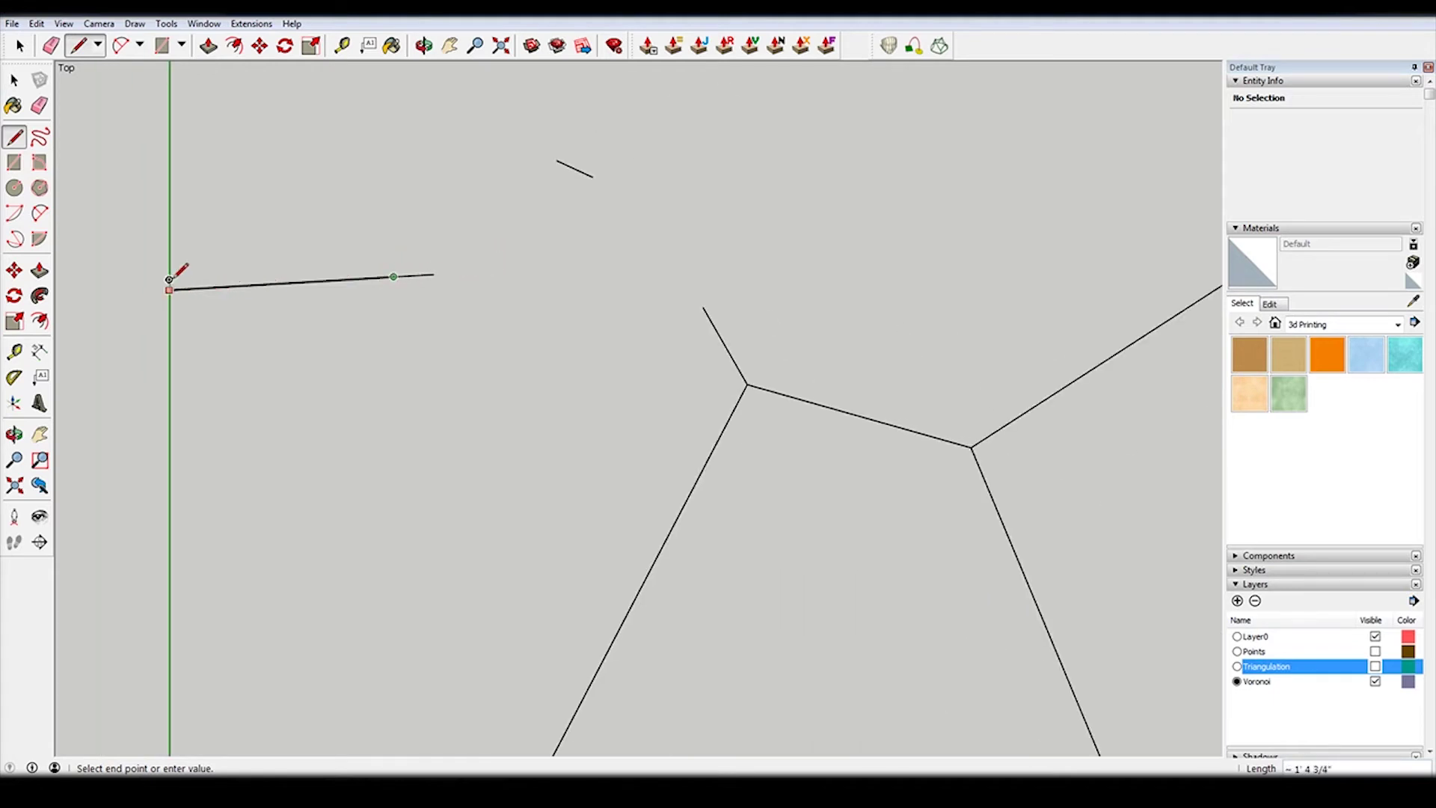
{"action": "left_click", "coordinate": [169, 288]}
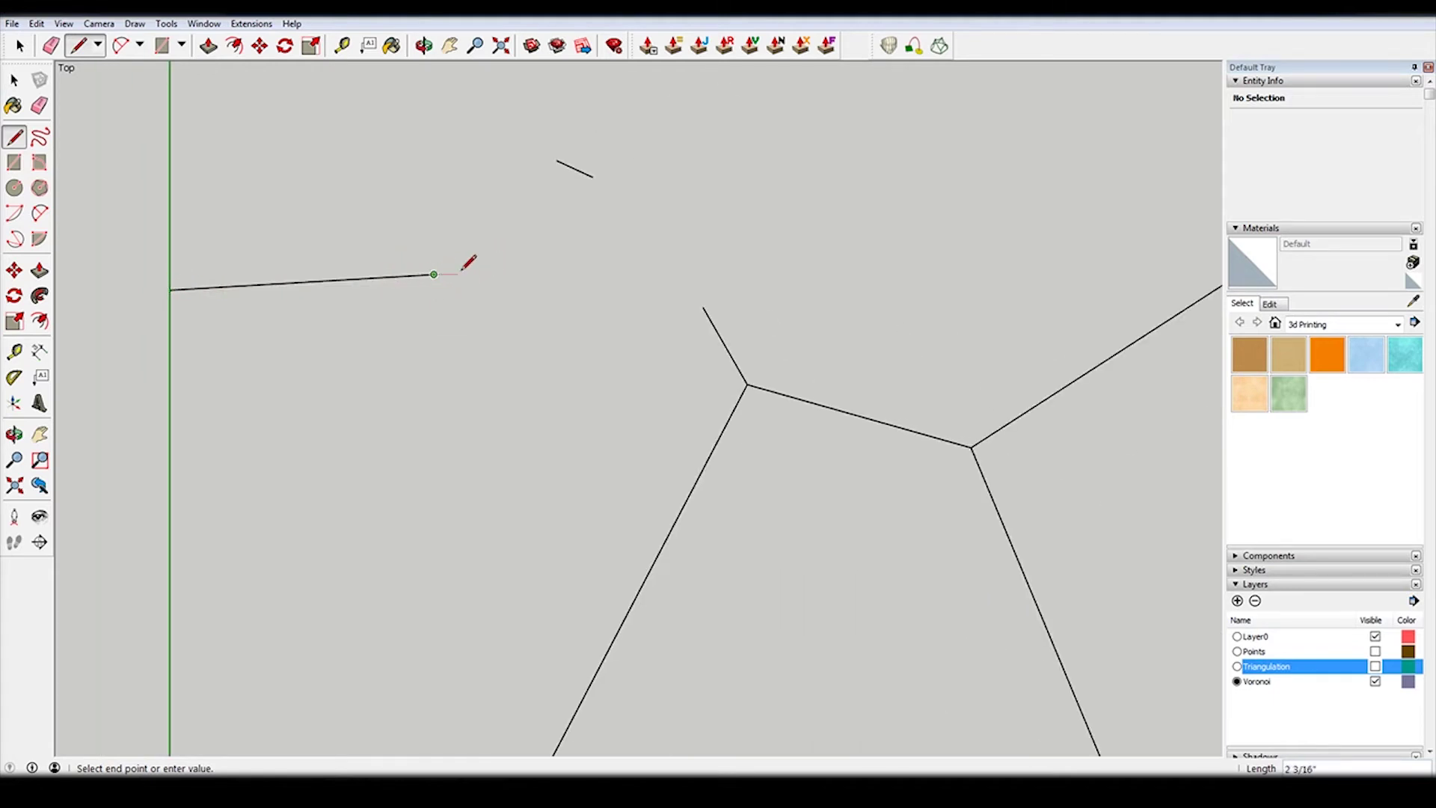
{"action": "left_click", "coordinate": [703, 305]}
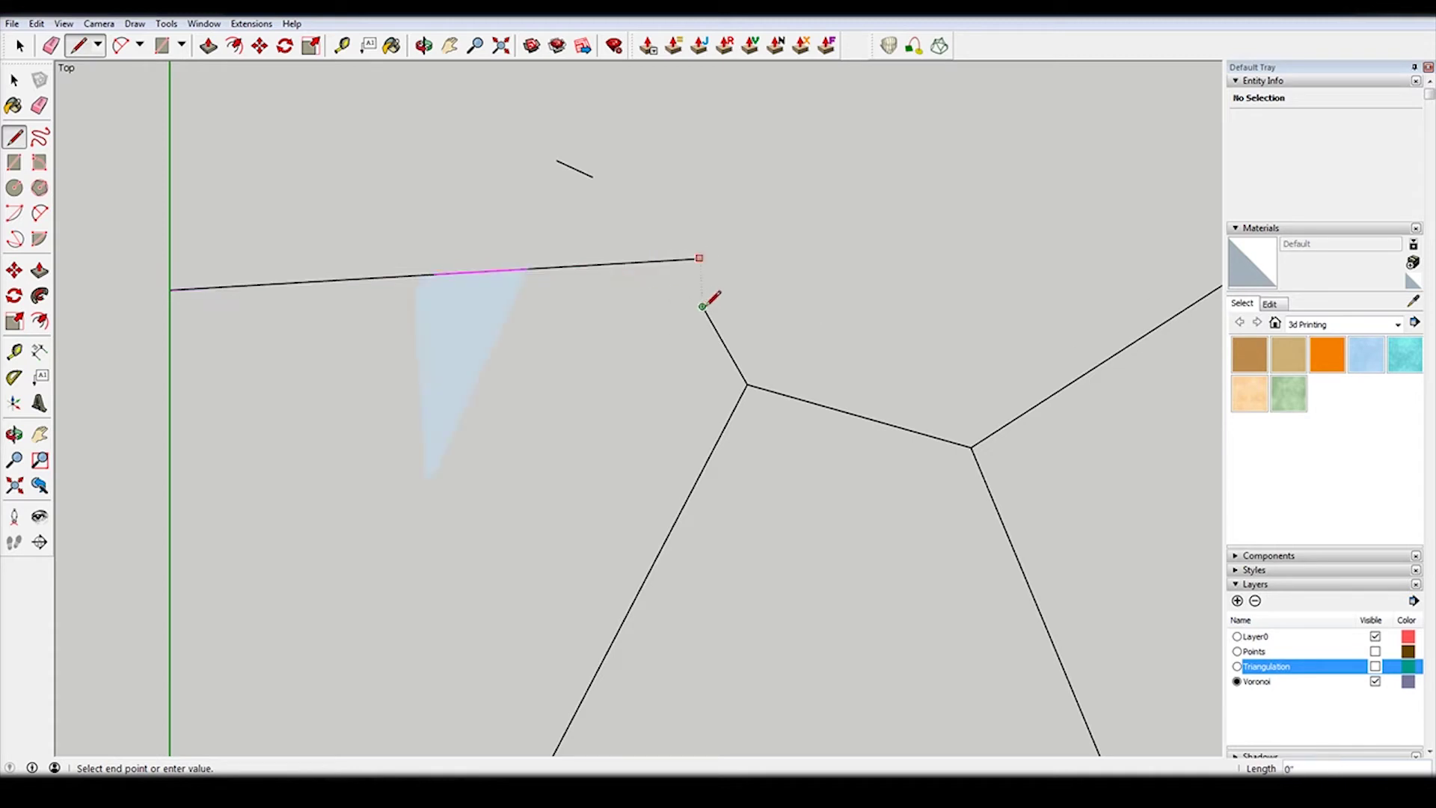
{"action": "key", "text": "Escape"}
{"action": "left_click", "coordinate": [703, 306]}
{"action": "left_click", "coordinate": [673, 260]}
{"action": "key", "text": "Escape"}
Draw an edge from the upper tick's endpoint down to the leftward edge.
{"action": "left_click", "coordinate": [592, 177]}
{"action": "scroll", "coordinate": [885, 394], "scroll_direction": "down", "scroll_amount": 5}
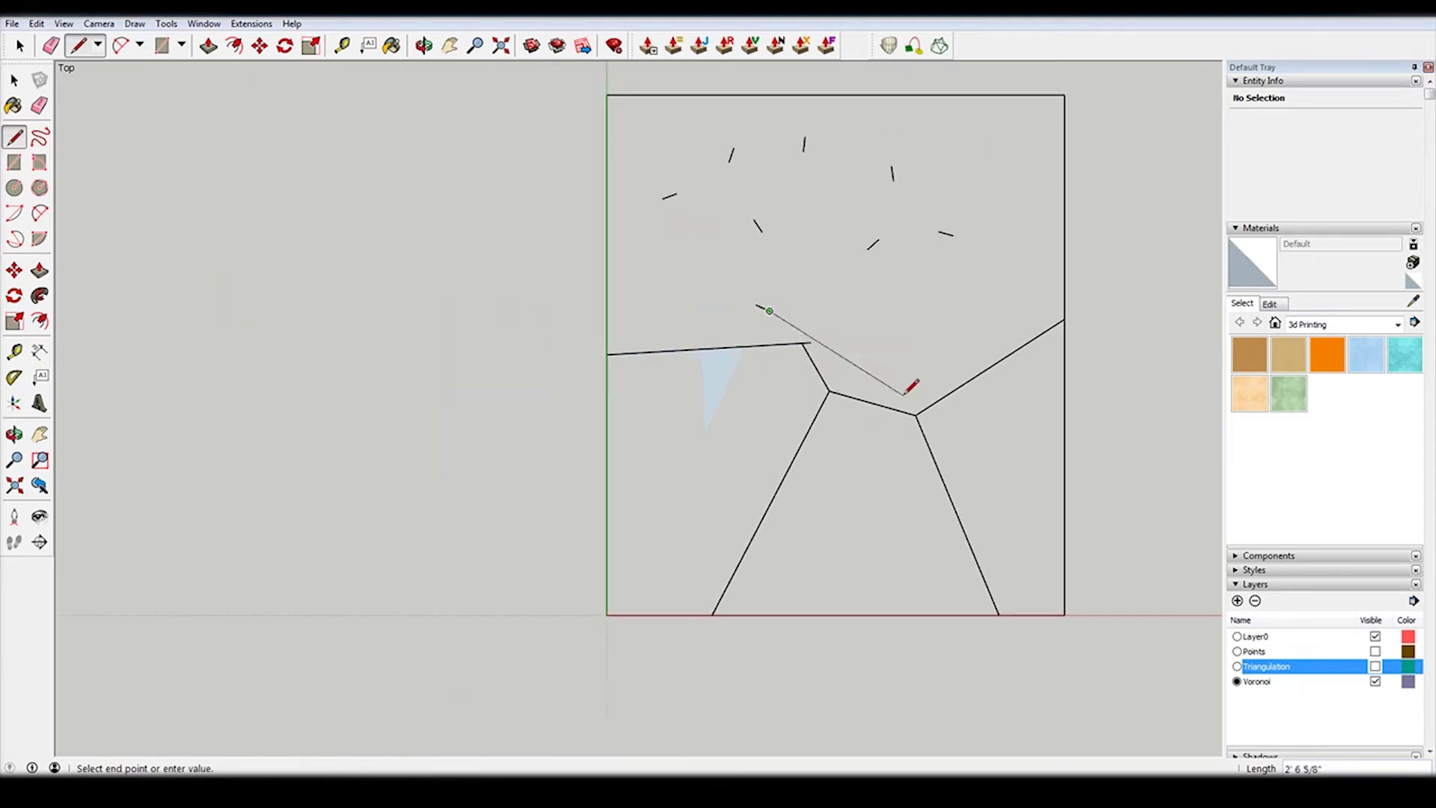
{"action": "scroll", "coordinate": [905, 359], "scroll_direction": "up", "scroll_amount": 3}
{"action": "key", "text": "Escape"}
{"action": "left_click", "coordinate": [850, 190]}
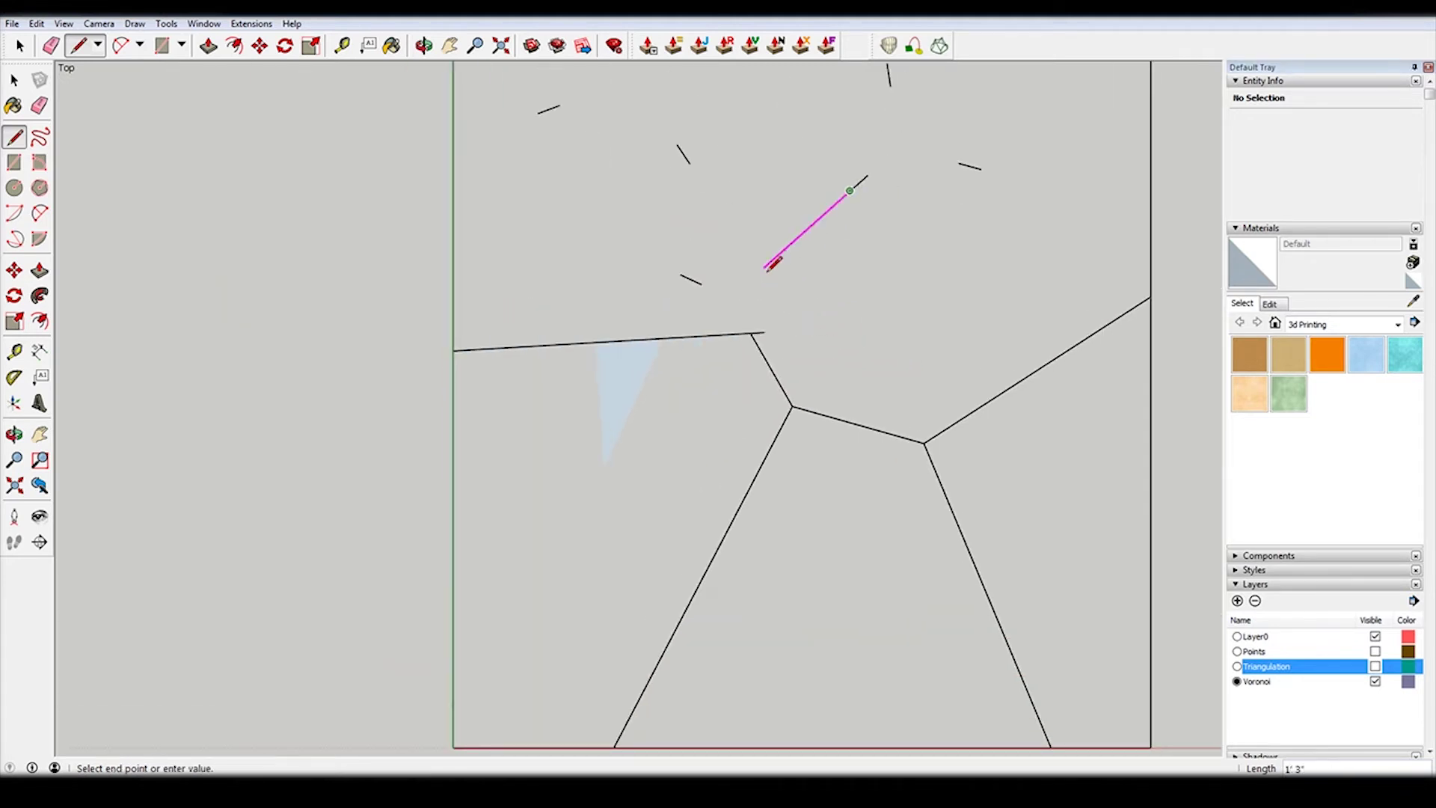
{"action": "left_click", "coordinate": [685, 336]}
{"action": "key", "text": "Escape"}
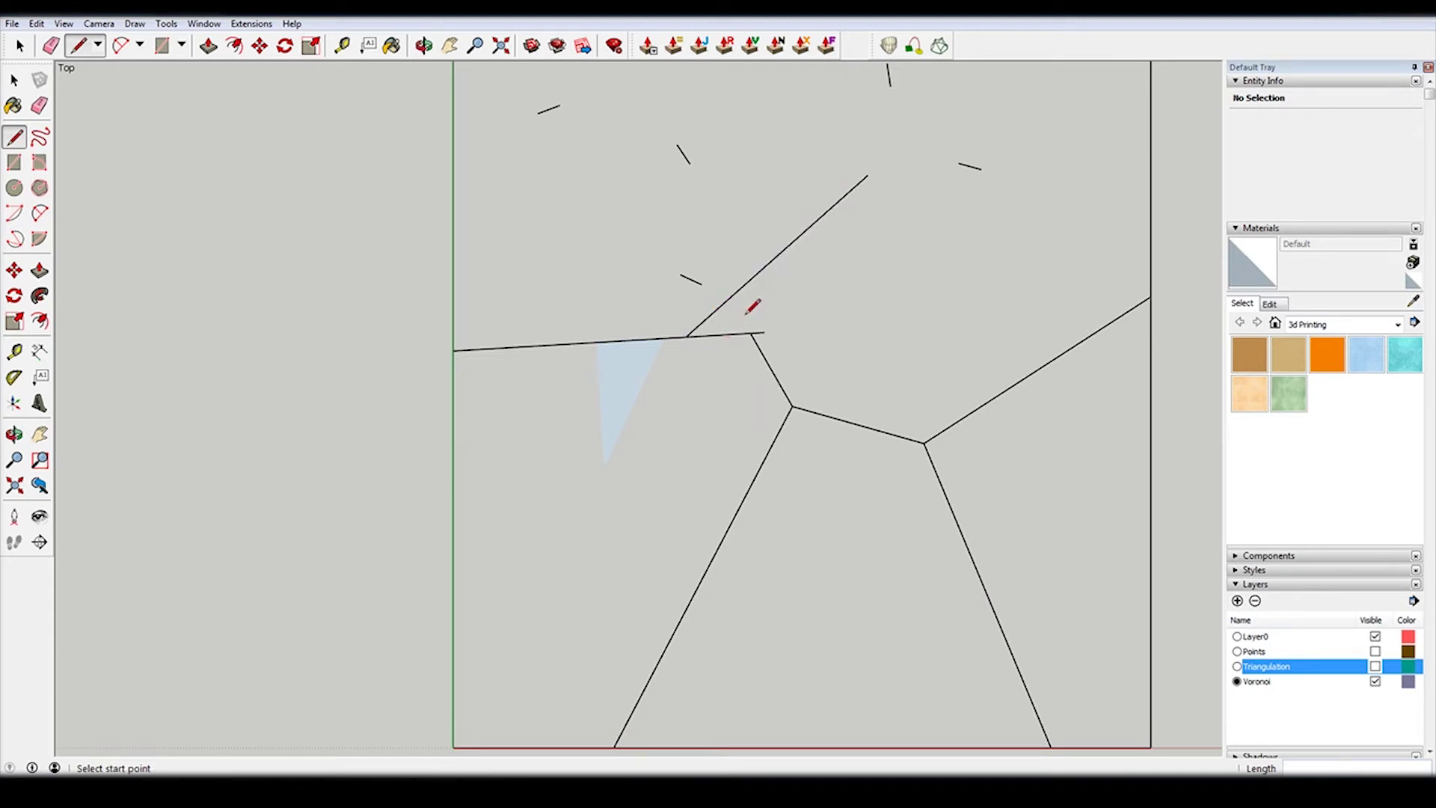
{"action": "scroll", "coordinate": [758, 313], "scroll_direction": "up", "scroll_amount": 2}
{"action": "key", "text": "space"}
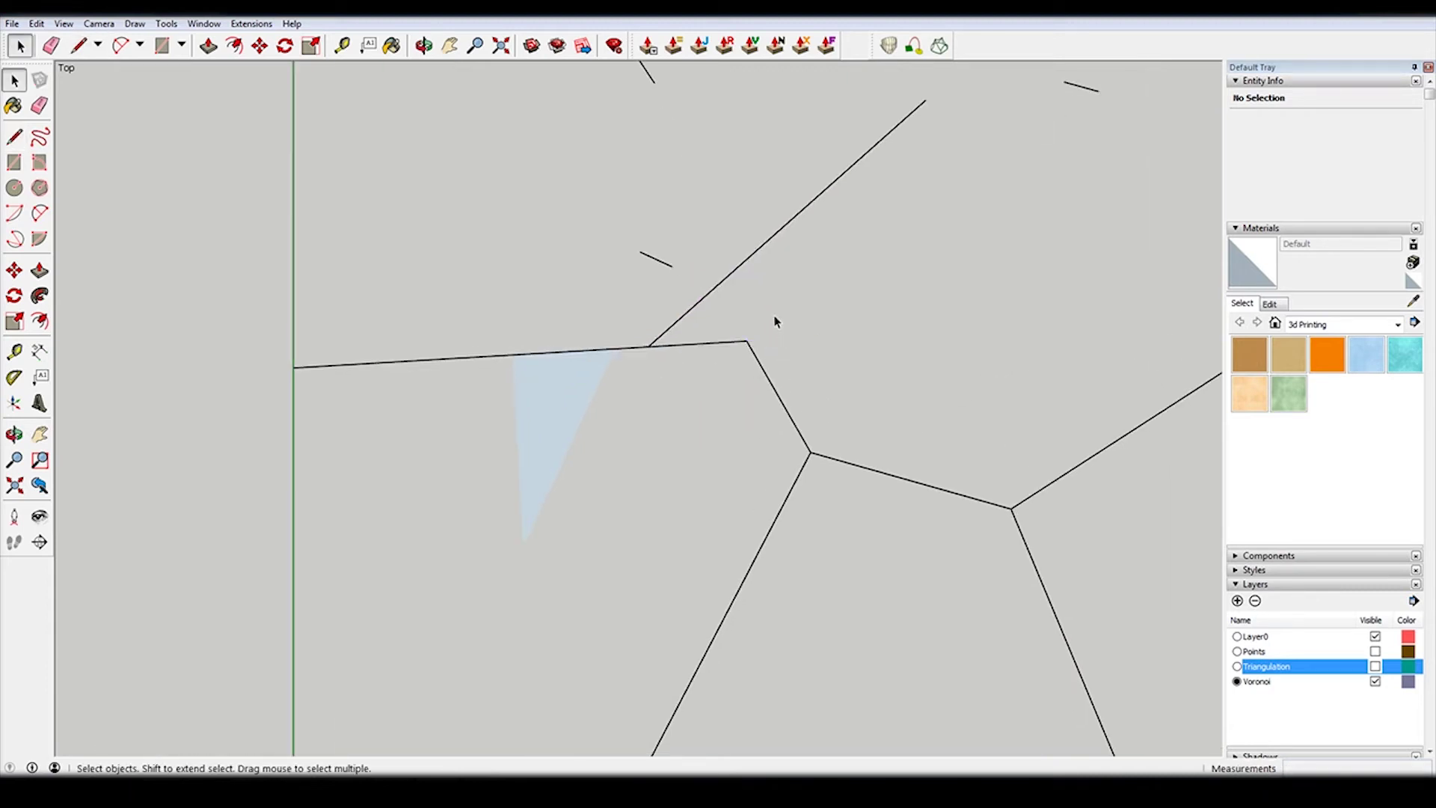
Join the short edge onto the diagonal edge.
{"action": "key", "text": "l"}
{"action": "left_click", "coordinate": [673, 265]}
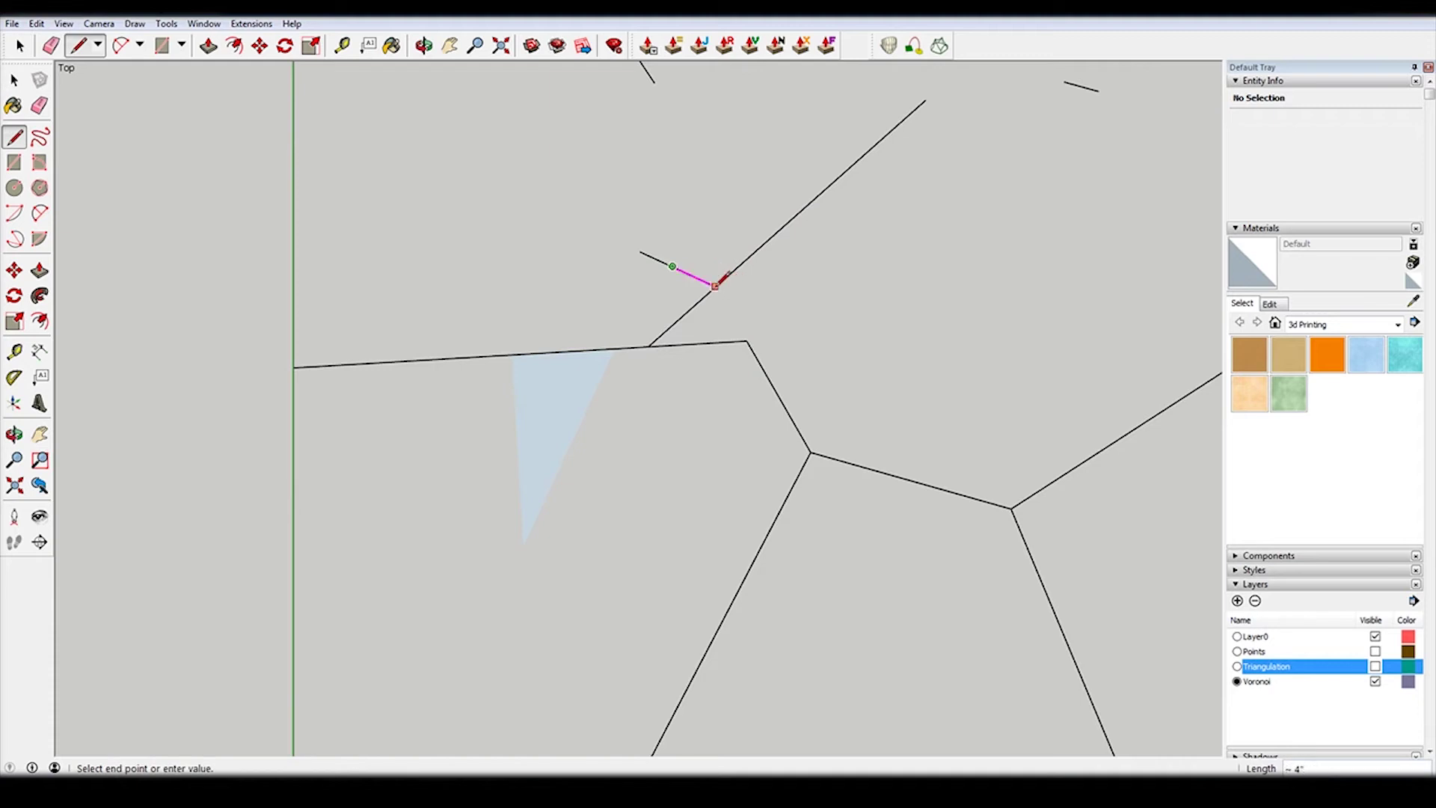
{"action": "left_click", "coordinate": [712, 288]}
{"action": "key", "text": "space"}
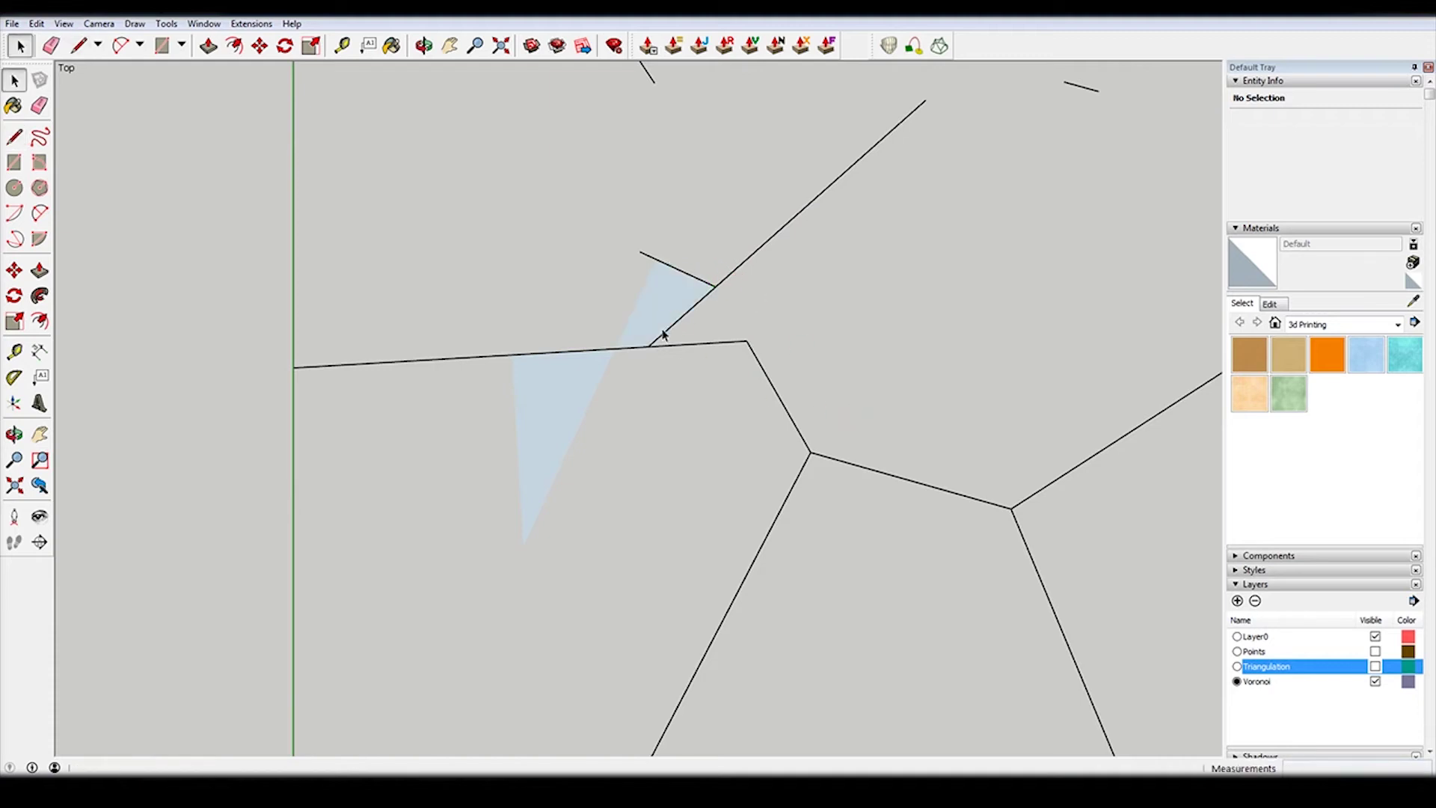
{"action": "scroll", "coordinate": [634, 202], "scroll_direction": "down", "scroll_amount": 3}
{"action": "scroll", "coordinate": [626, 176], "scroll_direction": "up", "scroll_amount": 2}
{"action": "scroll", "coordinate": [626, 176], "scroll_direction": "down", "scroll_amount": 1}
Extend the short edge up to the next stub, closing a triangle, and link the left short edge to it.
{"action": "key", "text": "l"}
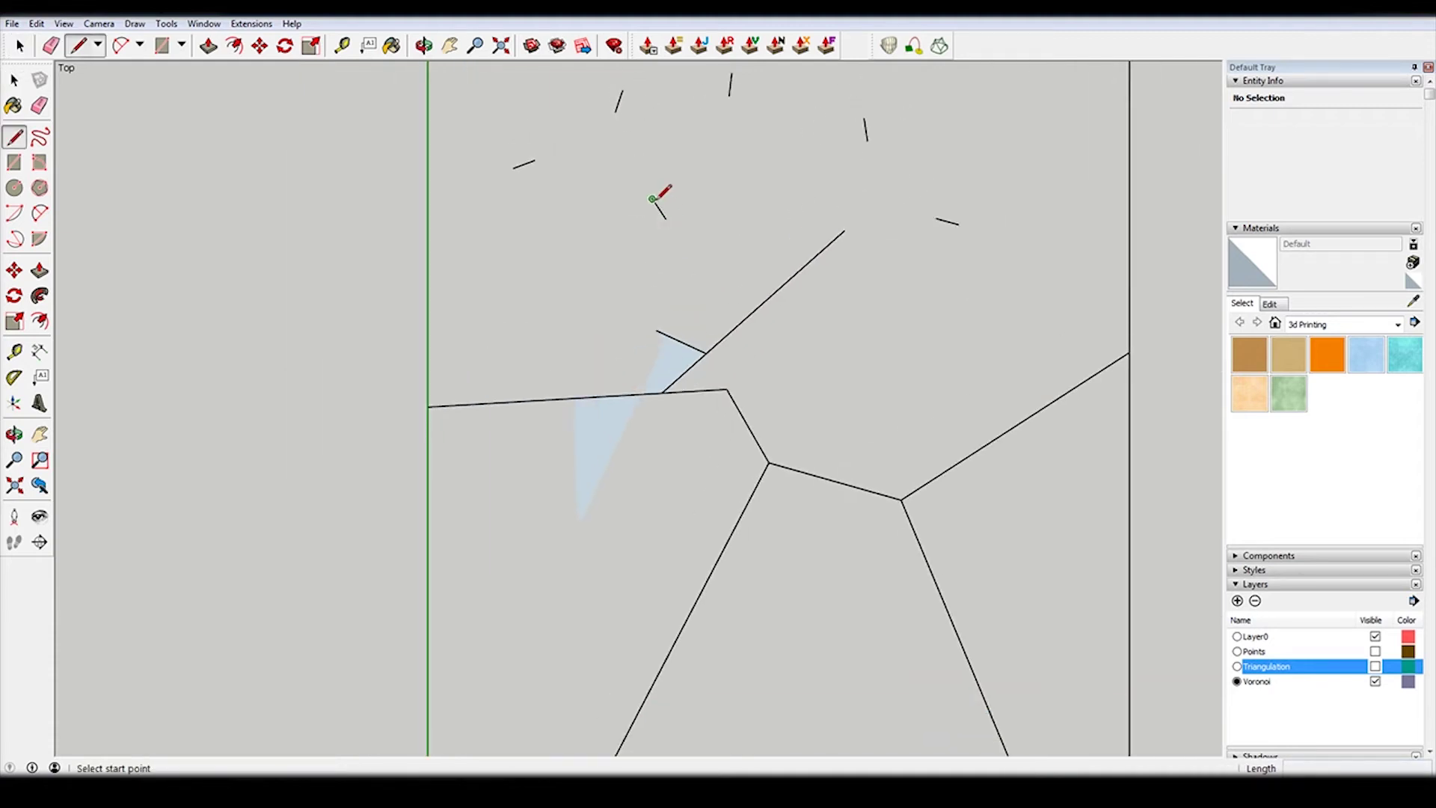
{"action": "left_click", "coordinate": [652, 199]}
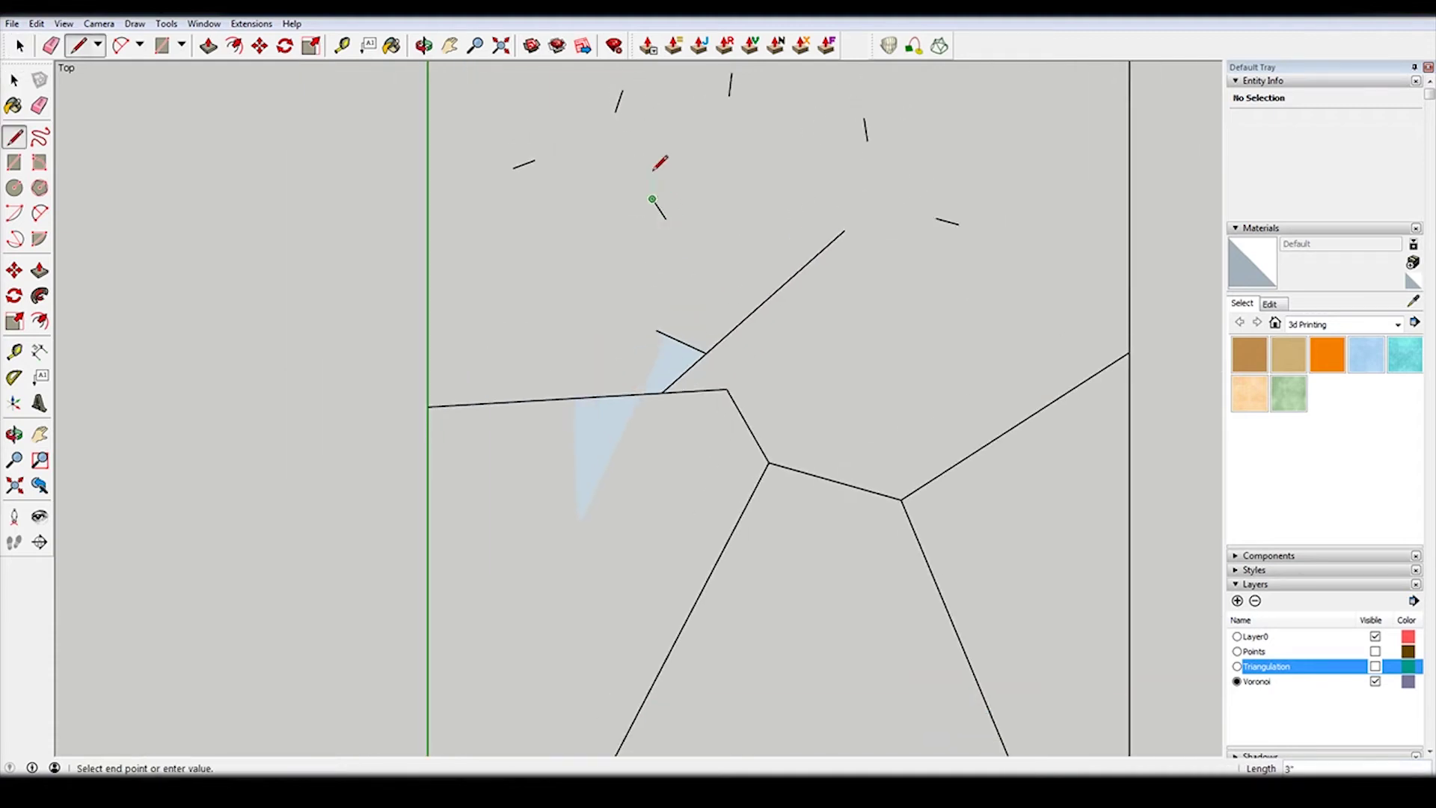
{"action": "left_click", "coordinate": [601, 118]}
{"action": "scroll", "coordinate": [599, 160], "scroll_direction": "up", "scroll_amount": 2}
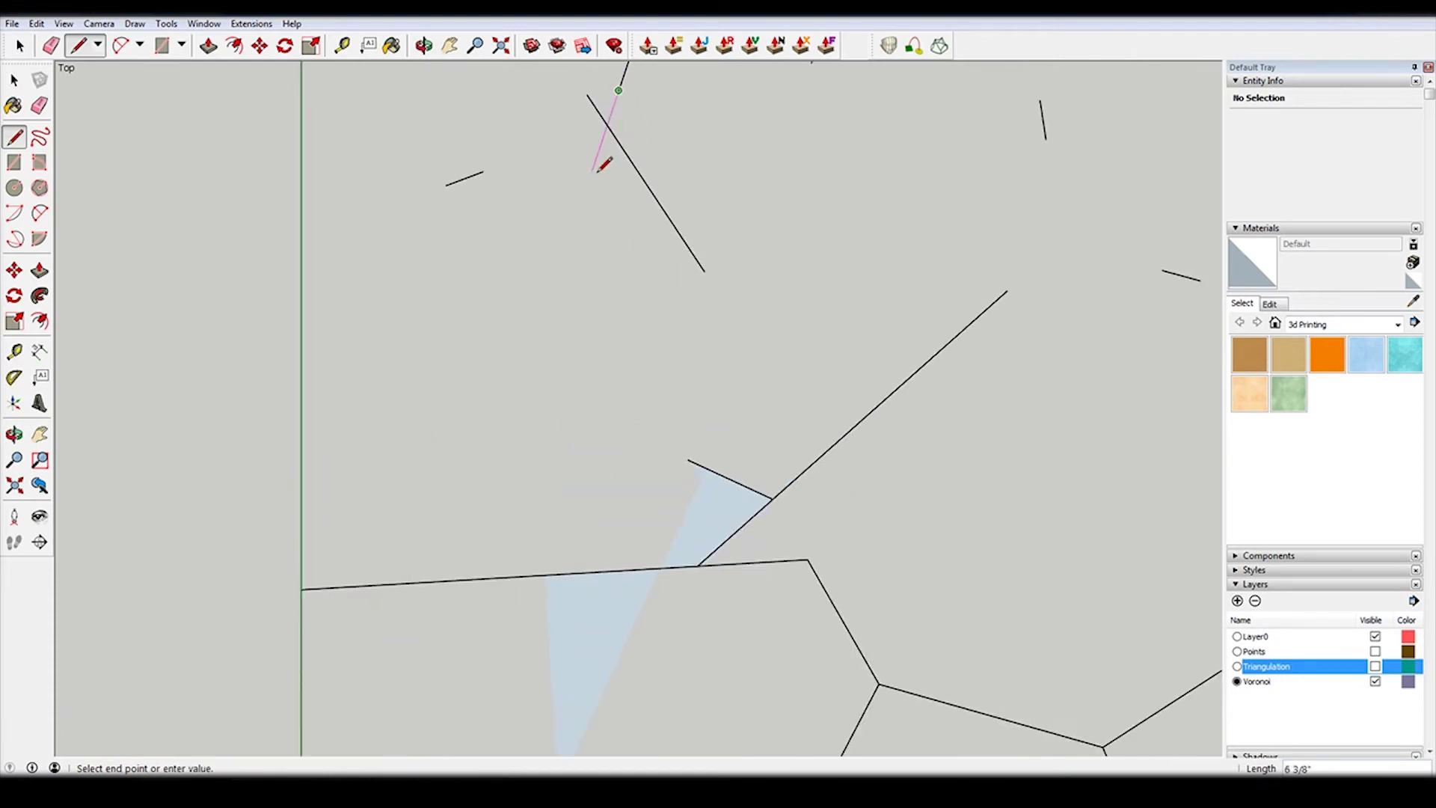
{"action": "scroll", "coordinate": [596, 196], "scroll_direction": "down", "scroll_amount": 1}
{"action": "left_click", "coordinate": [603, 159]}
{"action": "left_click", "coordinate": [525, 178]}
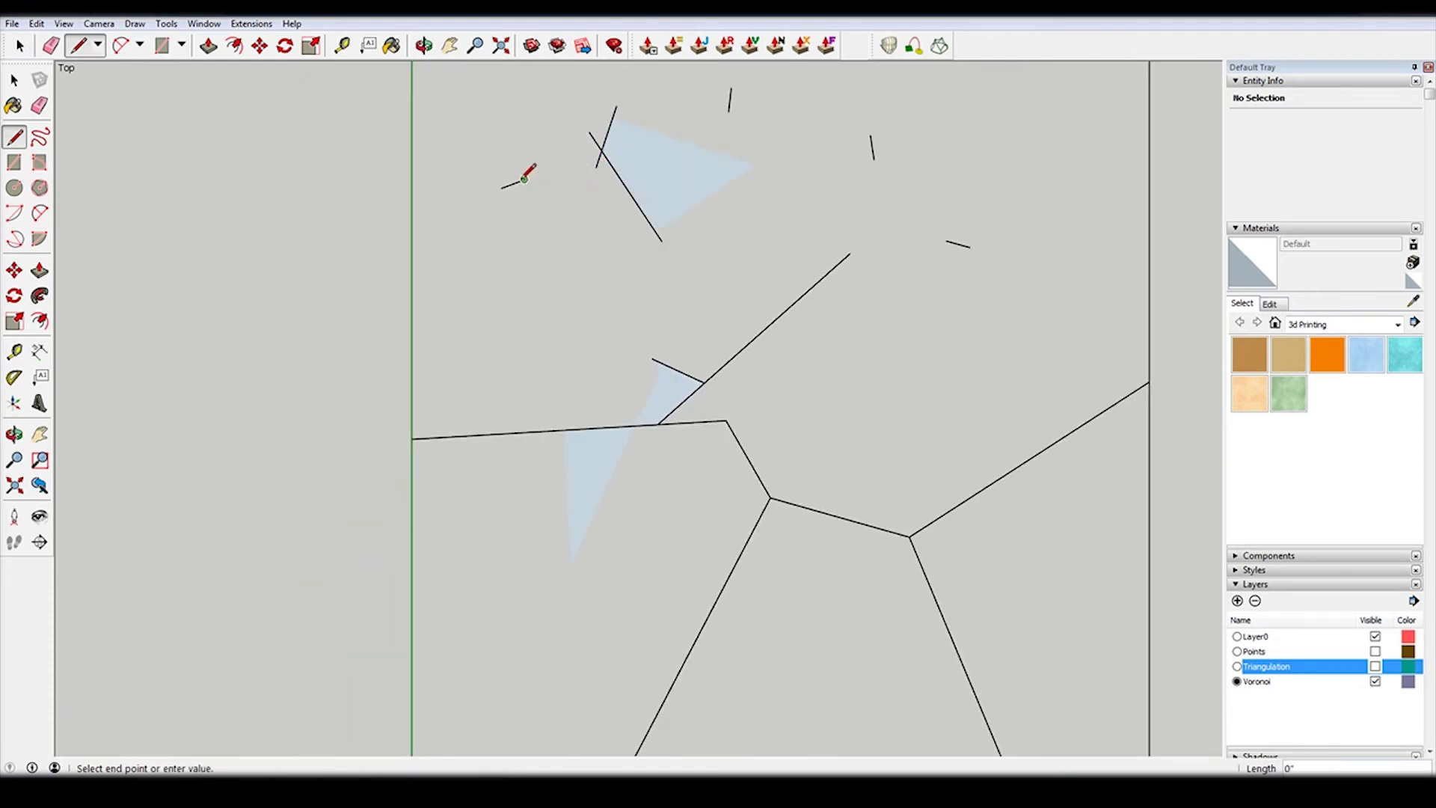
{"action": "left_click", "coordinate": [601, 151]}
{"action": "key", "text": "Escape"}
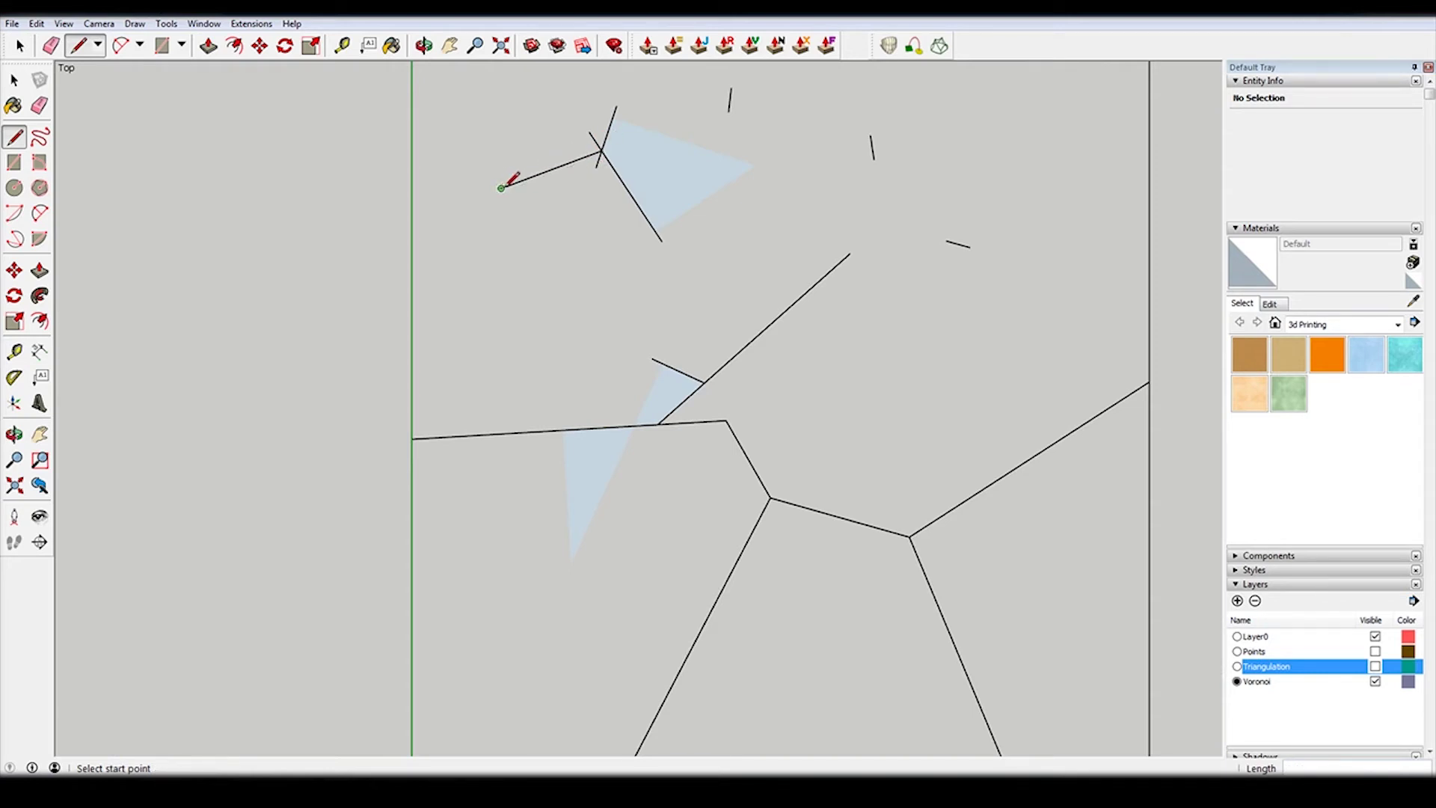
Undo an overshooting leftward line and connect the Voronoi vertex to the corner point.
{"action": "left_click", "coordinate": [501, 189]}
{"action": "left_click", "coordinate": [386, 231]}
{"action": "key", "text": "space"}
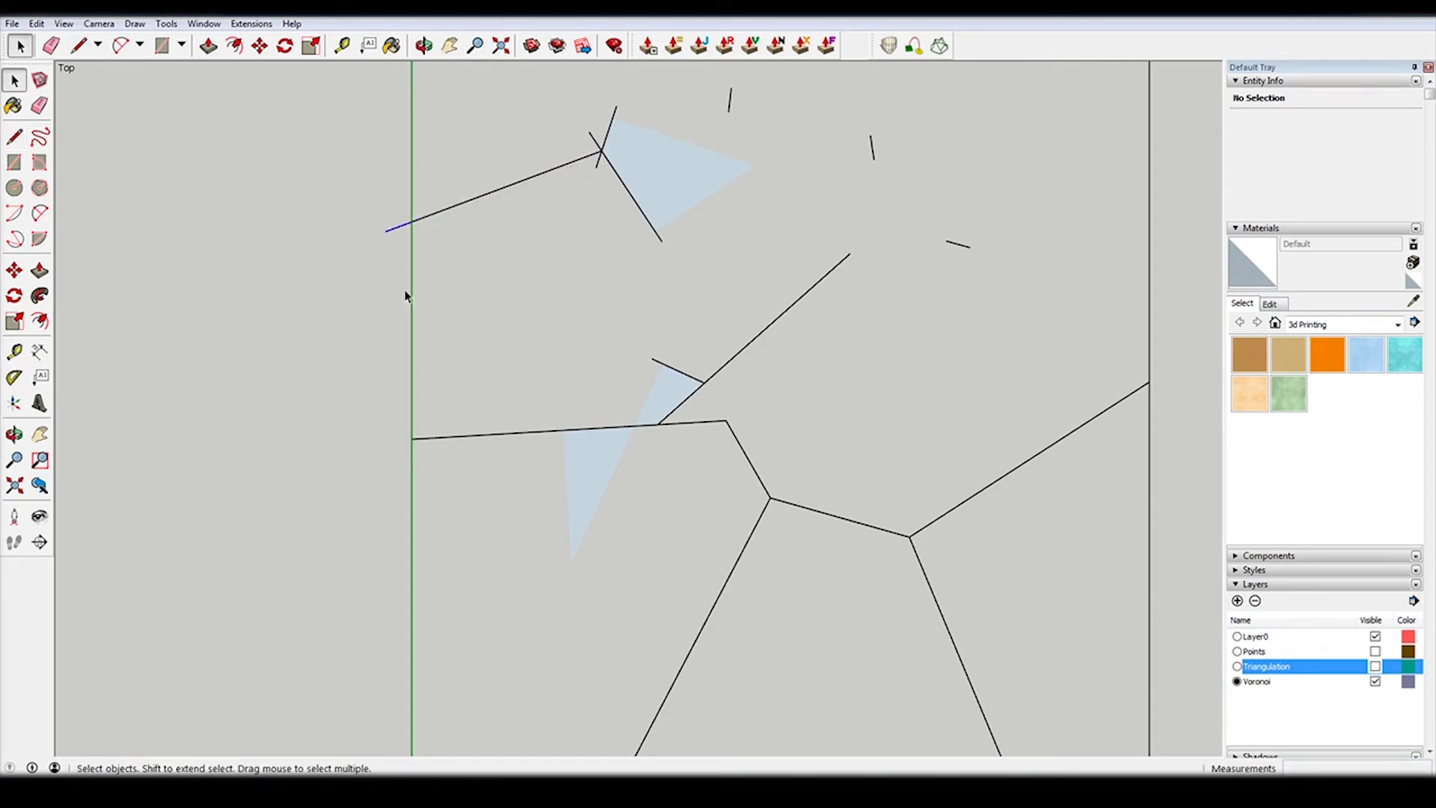
{"action": "key", "text": "ctrl+z"}
{"action": "key", "text": "l"}
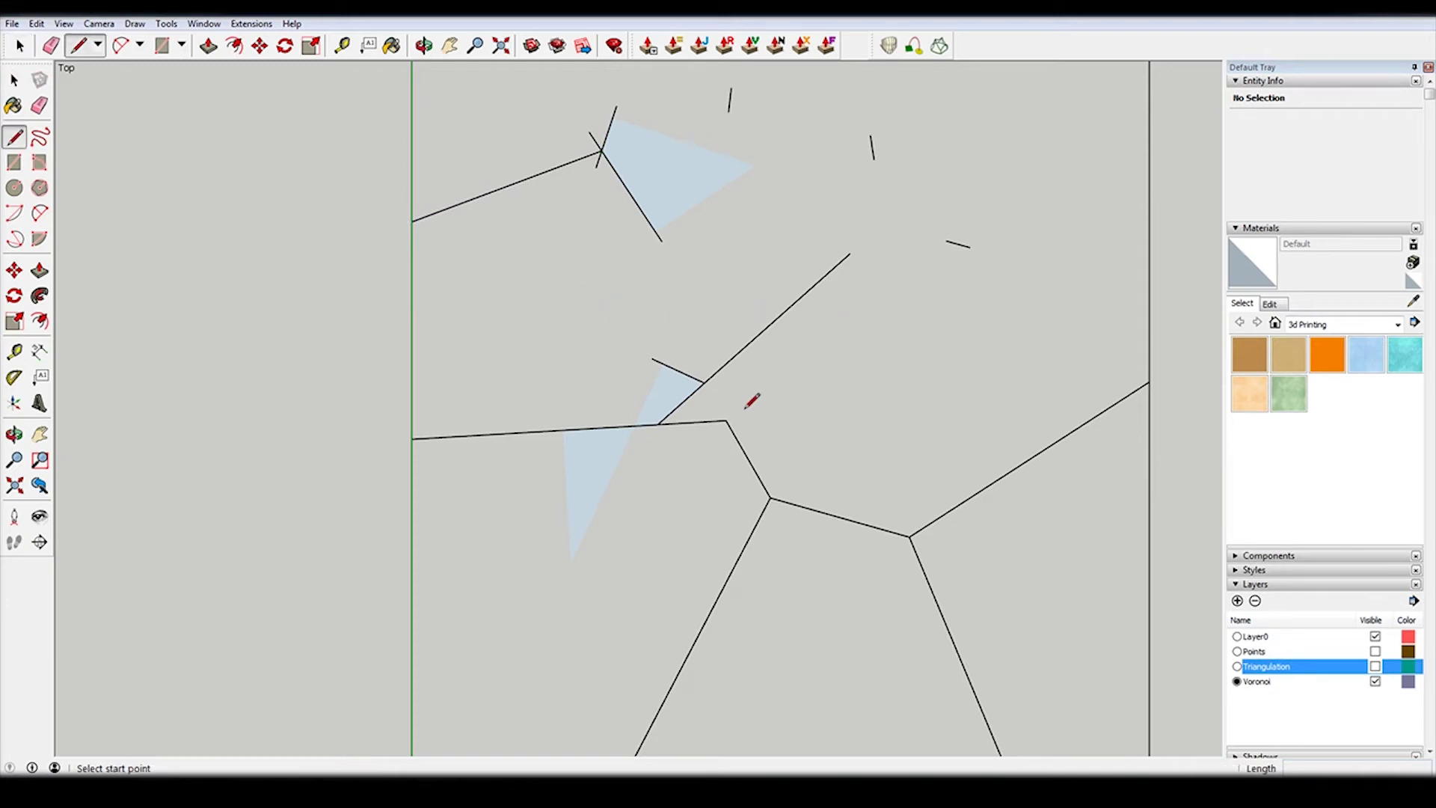
{"action": "left_click", "coordinate": [704, 382]}
{"action": "left_click", "coordinate": [724, 421]}
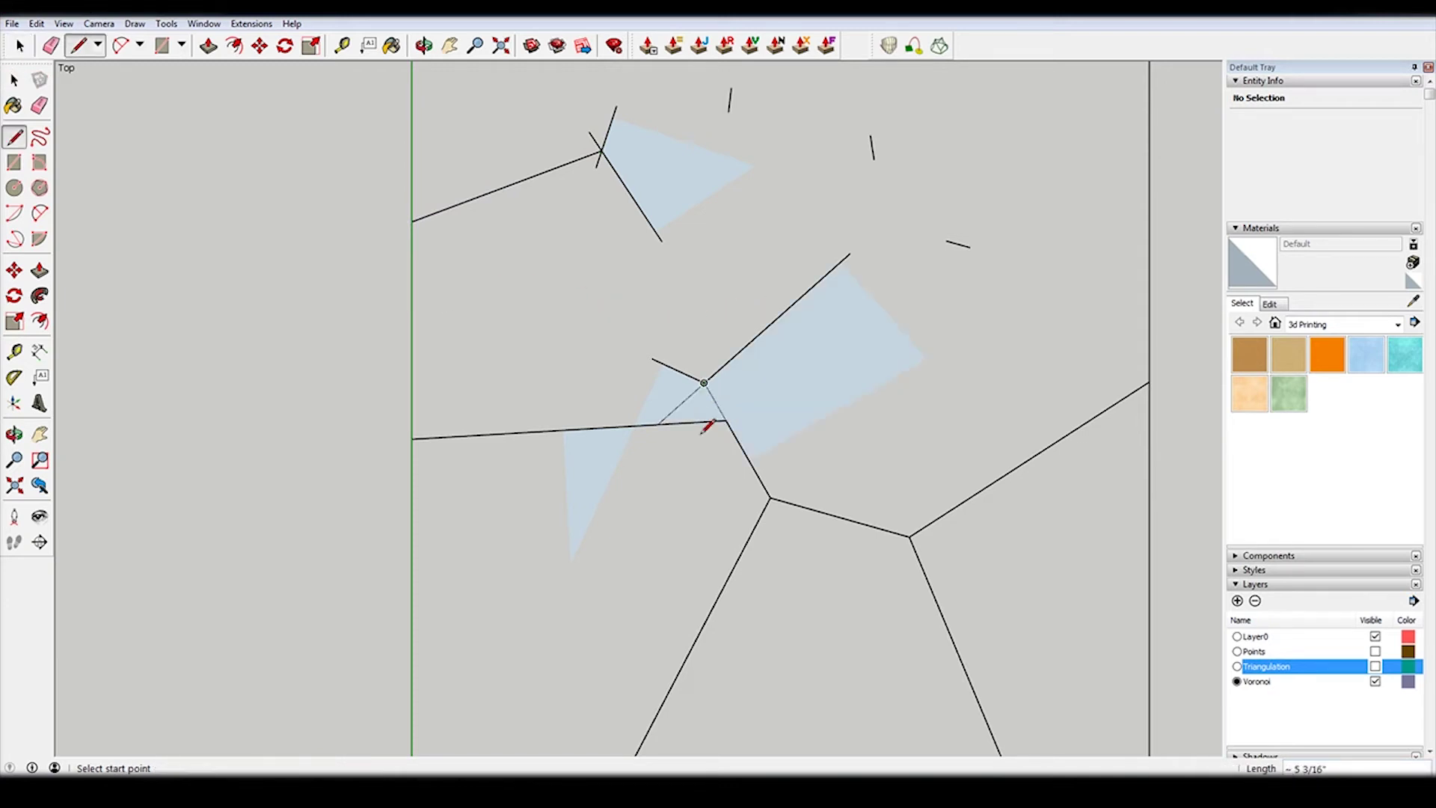
{"action": "key", "text": "space"}
Delete the large face, the sliver face, the leftover short edges and the stray triangle.
{"action": "left_click", "coordinate": [769, 394]}
{"action": "key", "text": "Delete"}
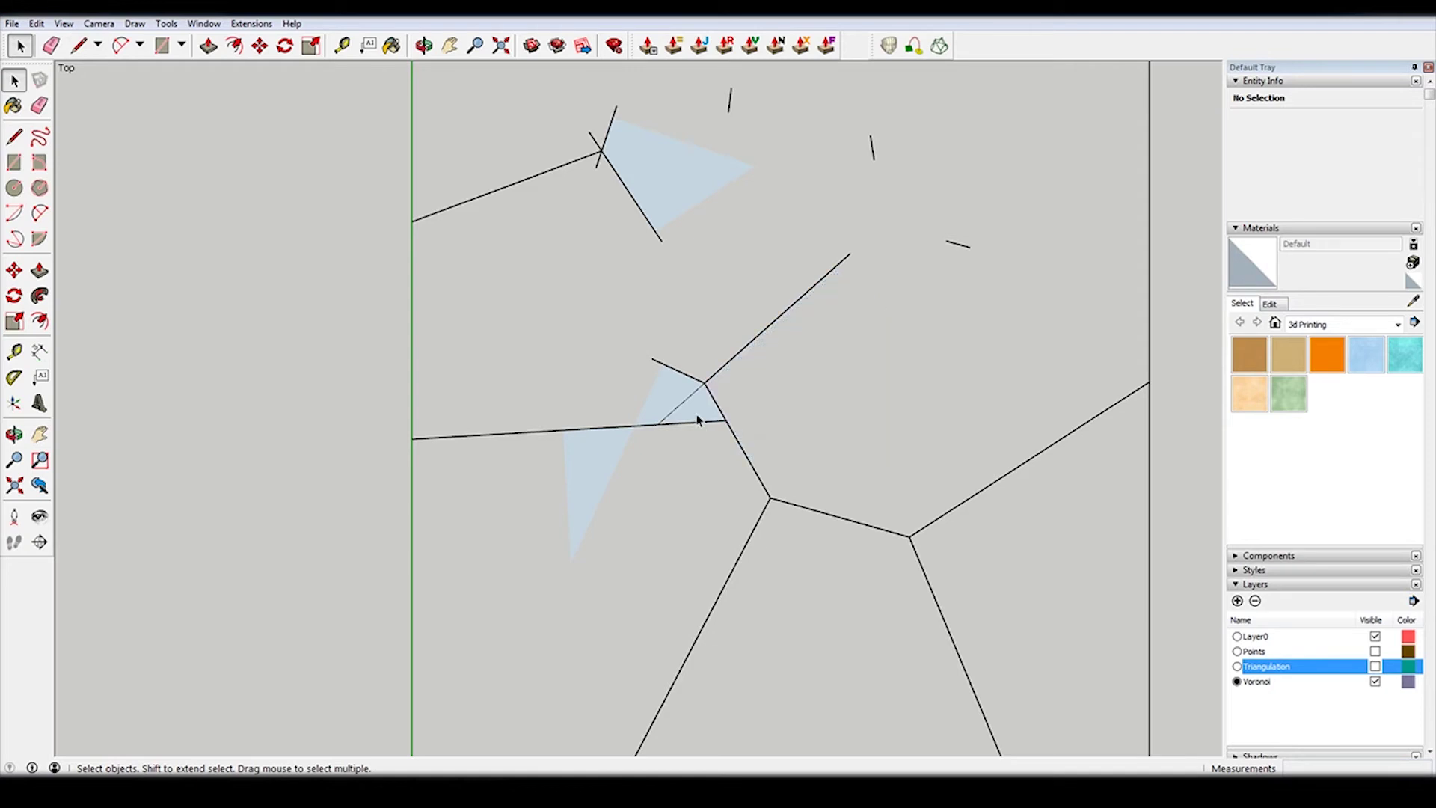
{"action": "left_click", "coordinate": [684, 403]}
{"action": "key", "text": "Delete"}
{"action": "left_click", "coordinate": [670, 425]}
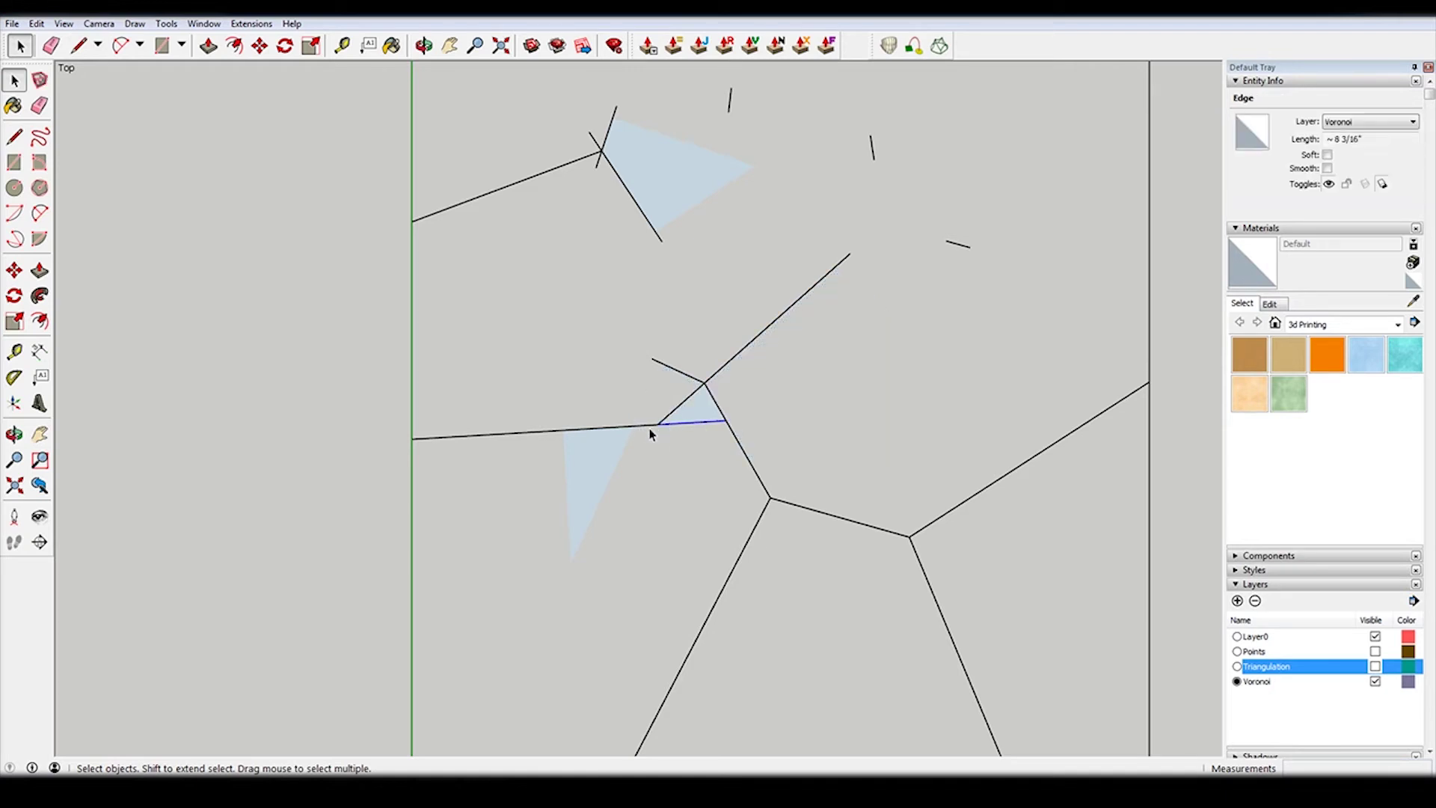
{"action": "key", "text": "Delete"}
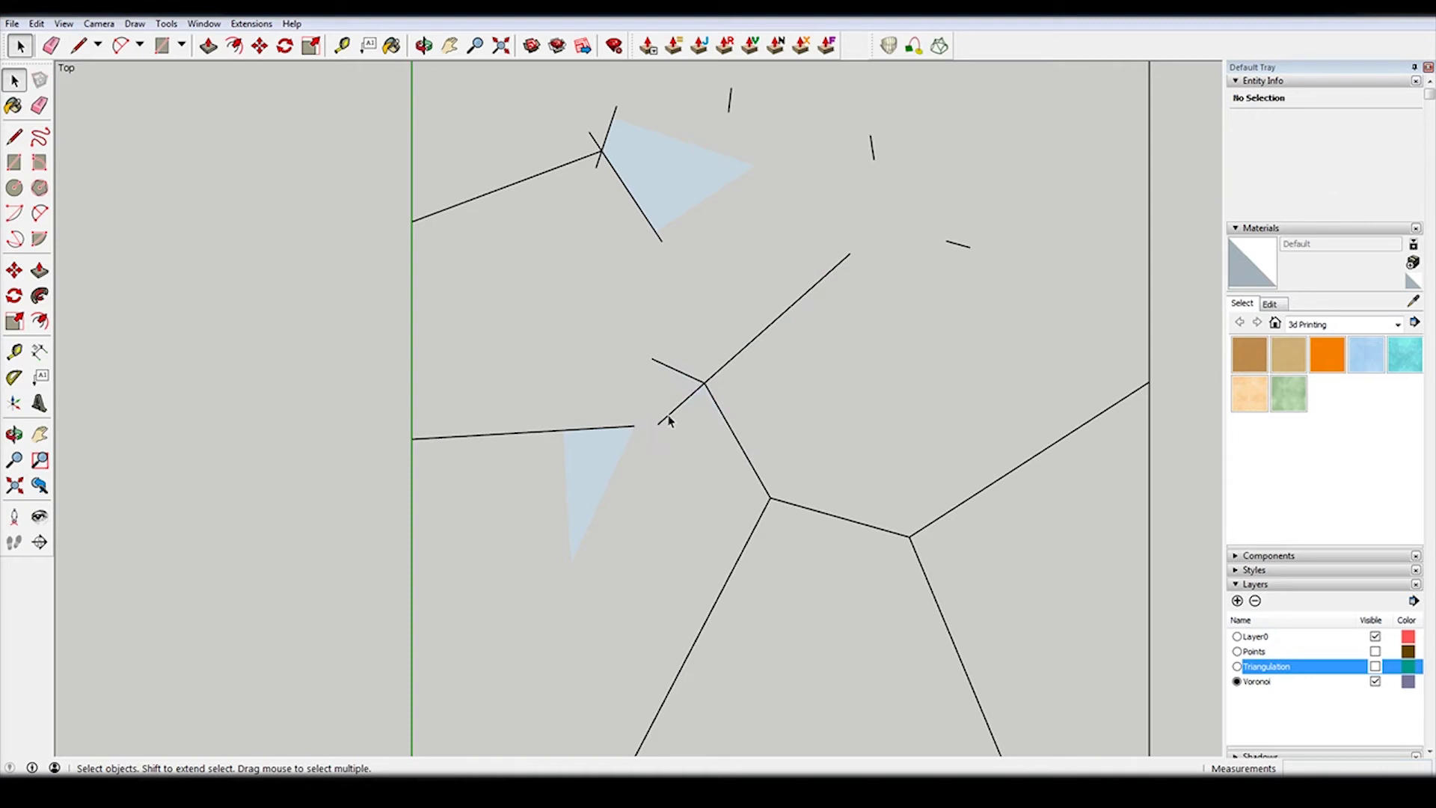
{"action": "left_click", "coordinate": [669, 418]}
{"action": "key", "text": "Delete"}
{"action": "left_click", "coordinate": [617, 428]}
{"action": "key", "text": "Delete"}
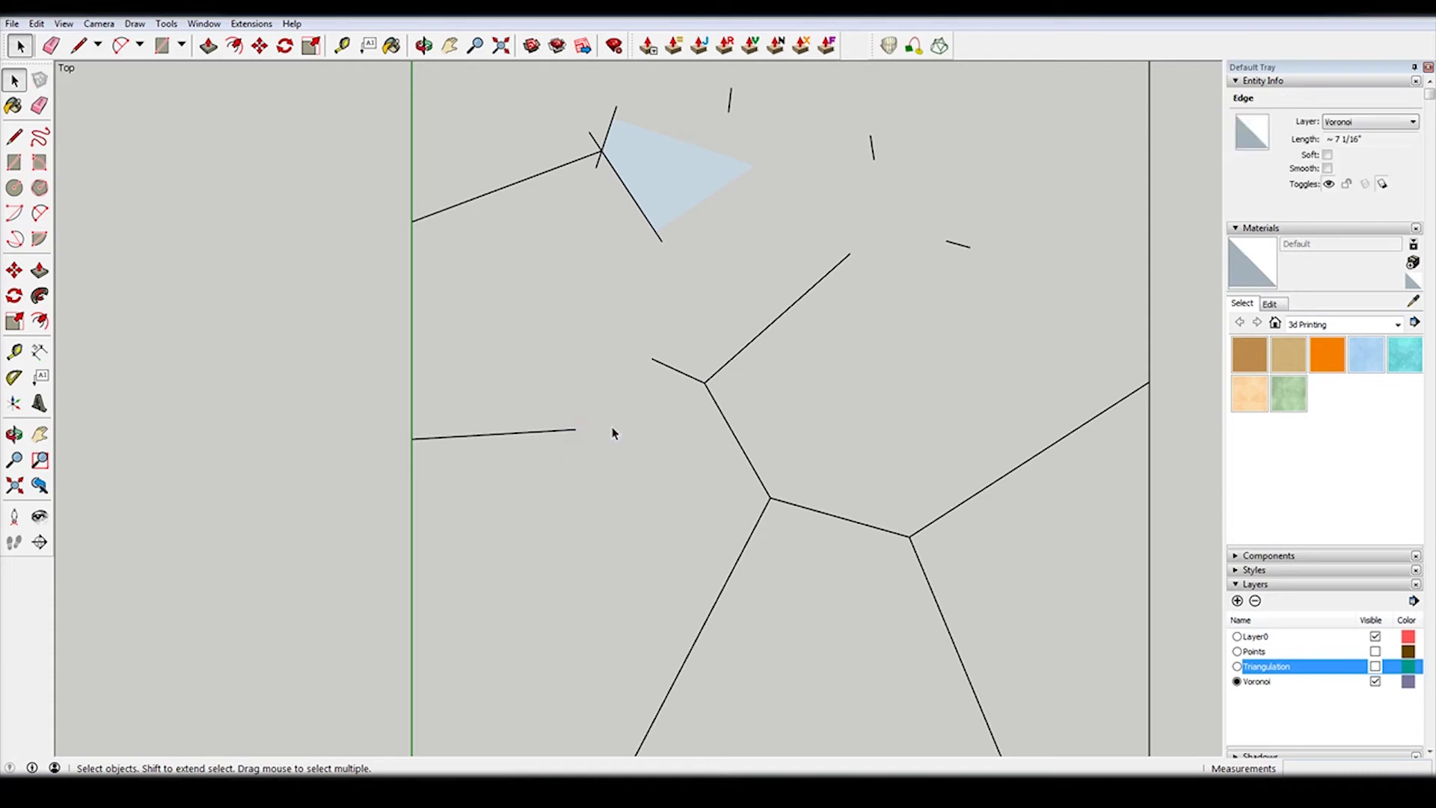
{"action": "left_click", "coordinate": [559, 432]}
{"action": "left_click_drag", "start_coordinate": [333, 403], "coordinate": [635, 482]}
Extend one edge down to the junction and another up to the top border, removing the stub.
{"action": "key", "text": "Delete"}
{"action": "key", "text": "l"}
{"action": "left_click", "coordinate": [662, 241]}
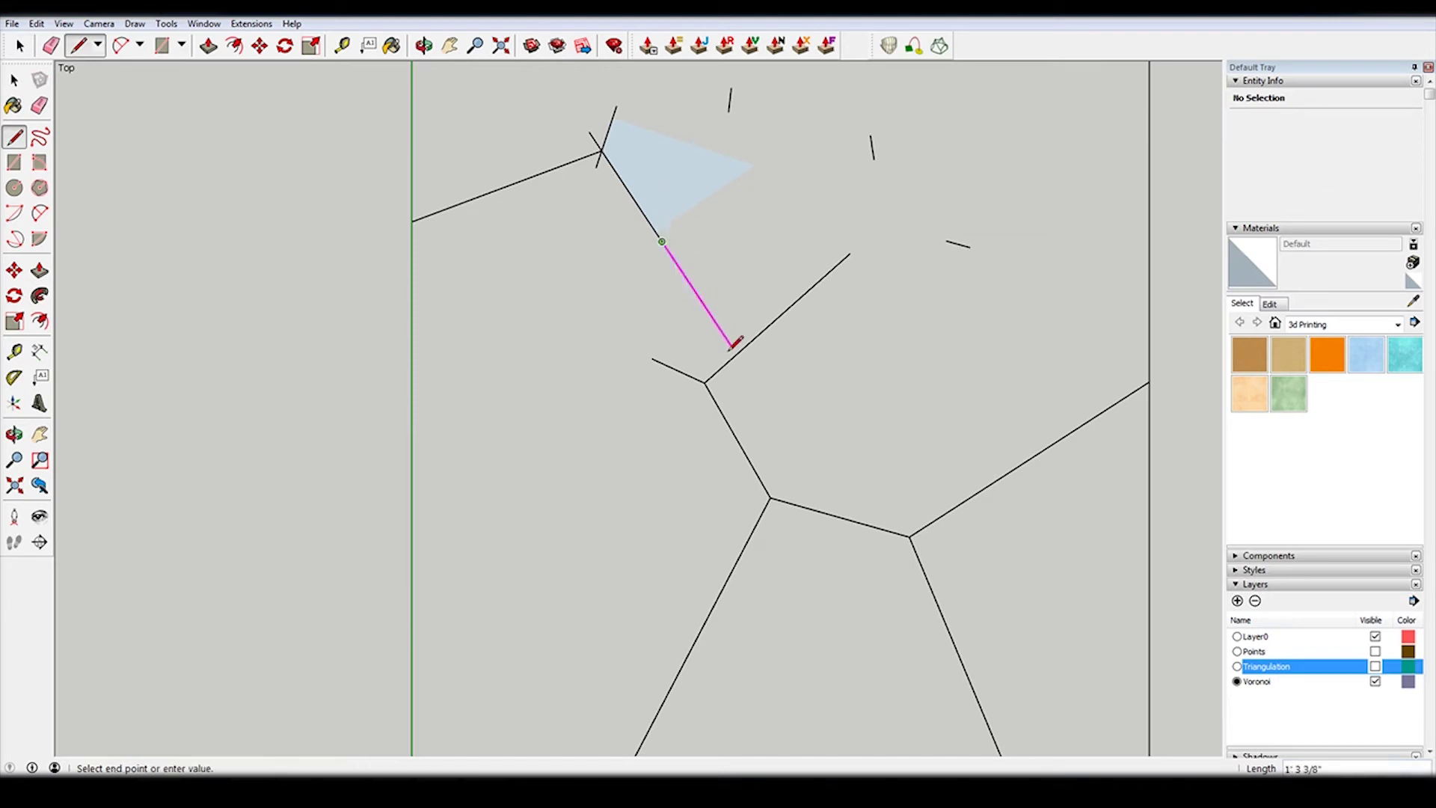
{"action": "left_click", "coordinate": [738, 351]}
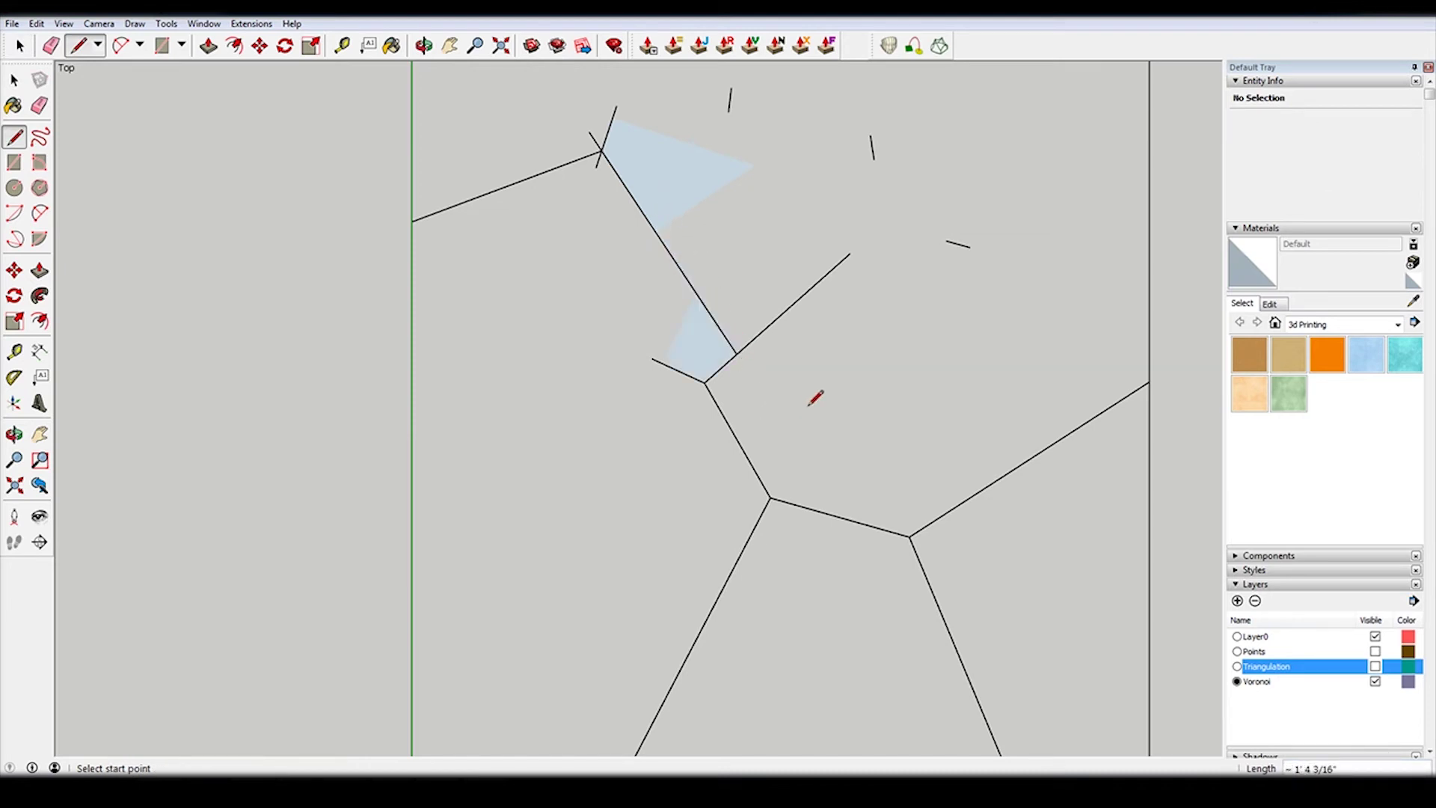
{"action": "scroll", "coordinate": [624, 195], "scroll_direction": "up", "scroll_amount": 1}
{"action": "left_click", "coordinate": [612, 174]}
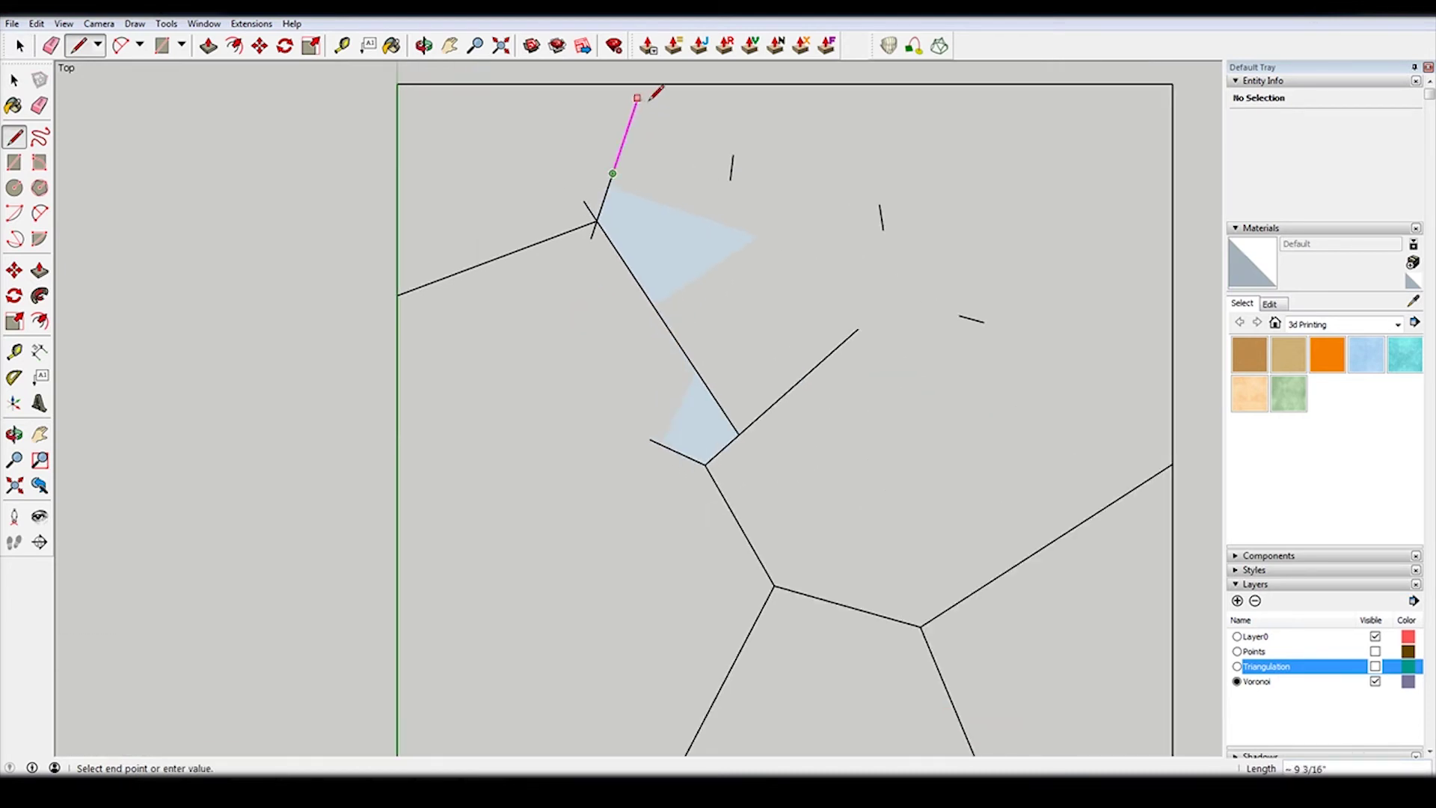
{"action": "left_click", "coordinate": [642, 84]}
{"action": "key", "text": "space"}
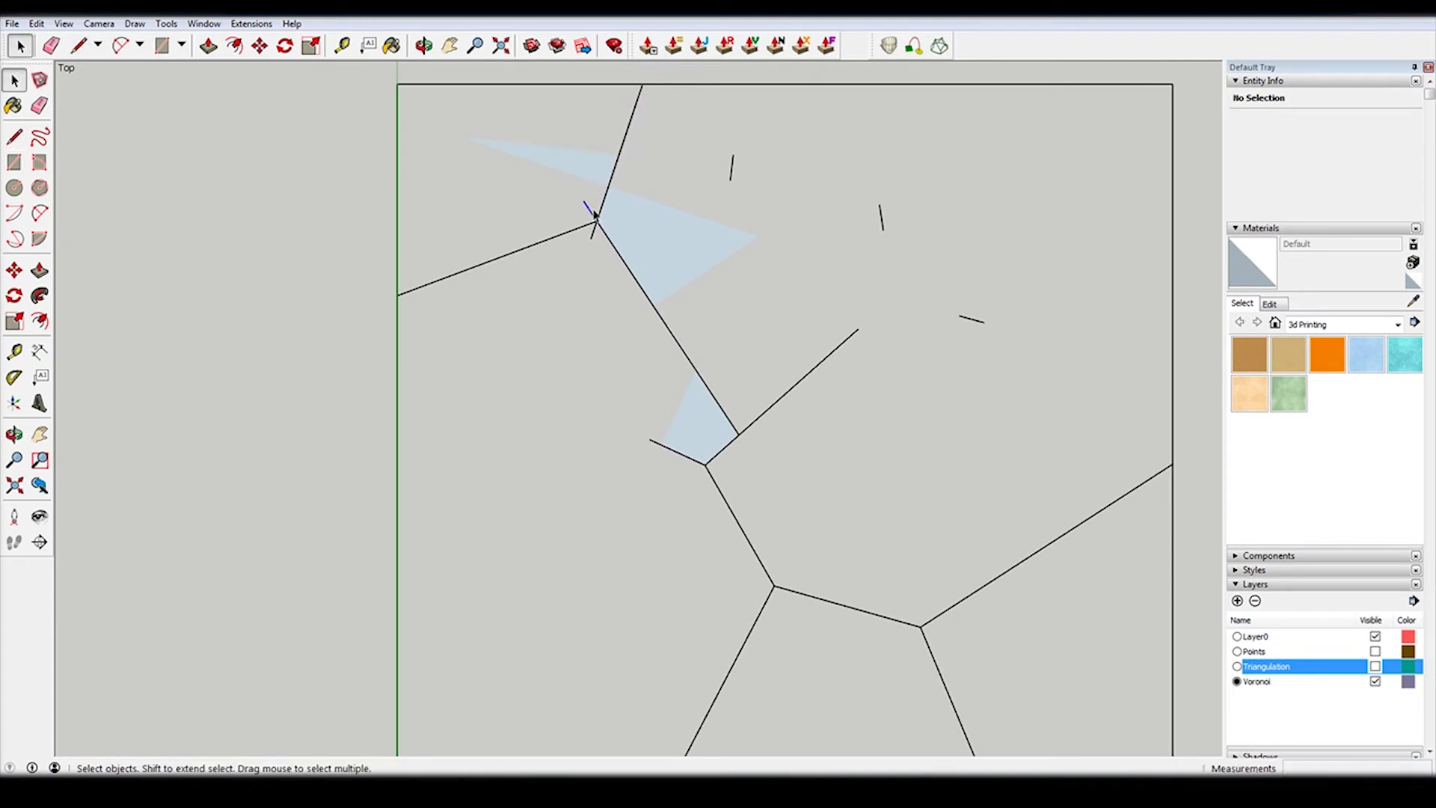
{"action": "left_click", "coordinate": [593, 229]}
{"action": "key", "text": "Delete"}
Extend the diagonal edge to meet the stub and connect the stub down onto it.
{"action": "scroll", "coordinate": [671, 426], "scroll_direction": "down", "scroll_amount": 2}
{"action": "scroll", "coordinate": [723, 439], "scroll_direction": "up", "scroll_amount": 2}
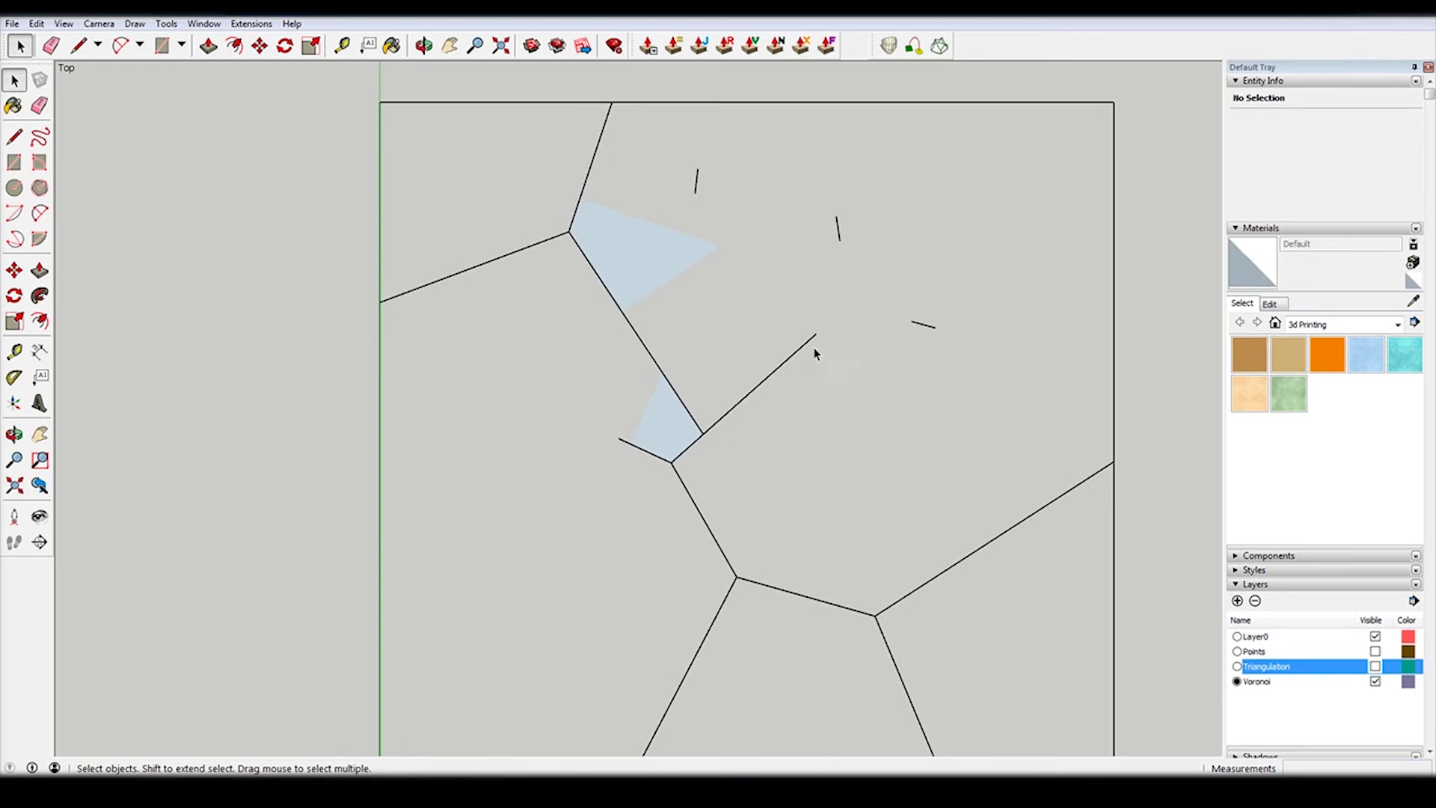
{"action": "key", "text": "l"}
{"action": "left_click", "coordinate": [697, 168]}
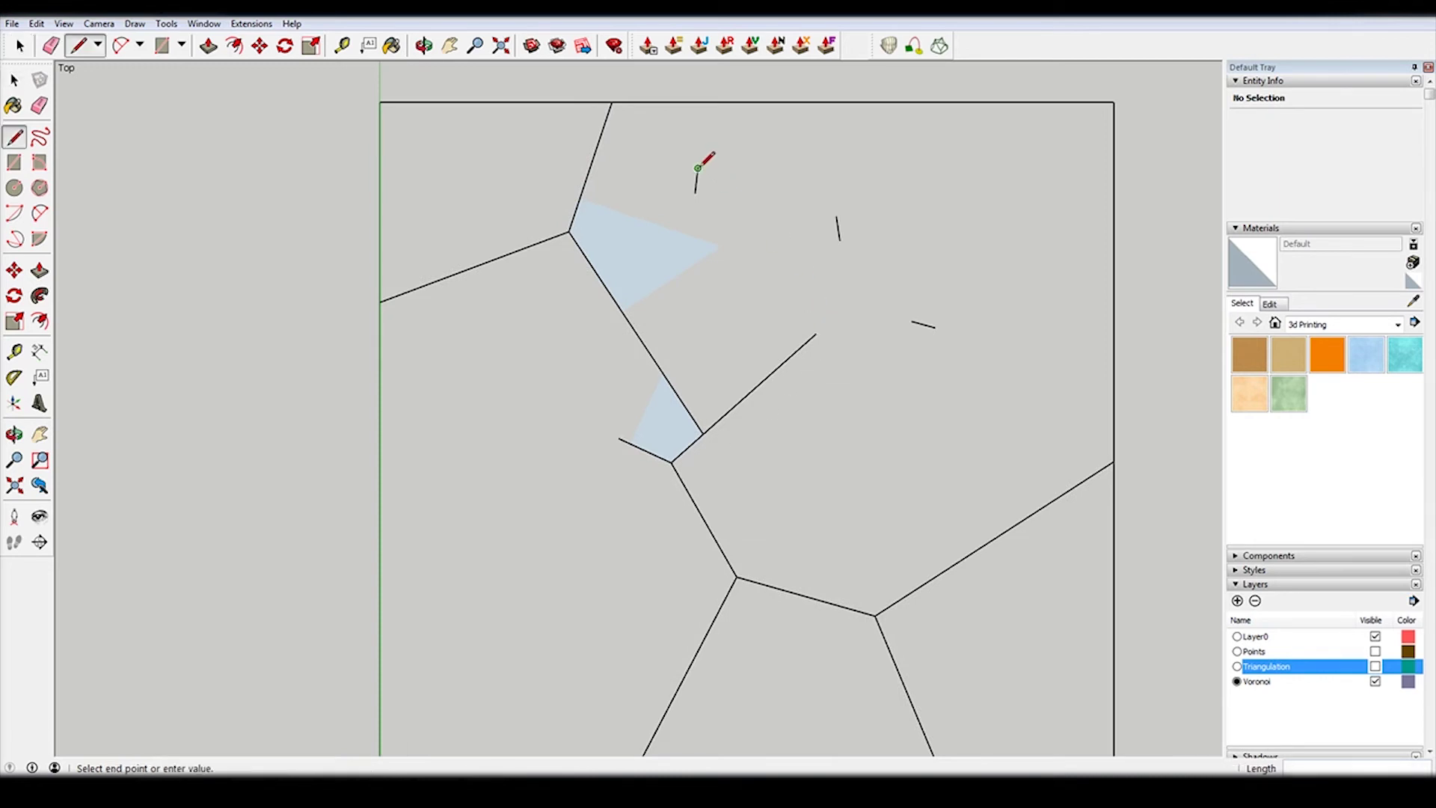
{"action": "key", "text": "Escape"}
{"action": "left_click", "coordinate": [815, 334]}
{"action": "left_click", "coordinate": [867, 288]}
{"action": "key", "text": "Escape"}
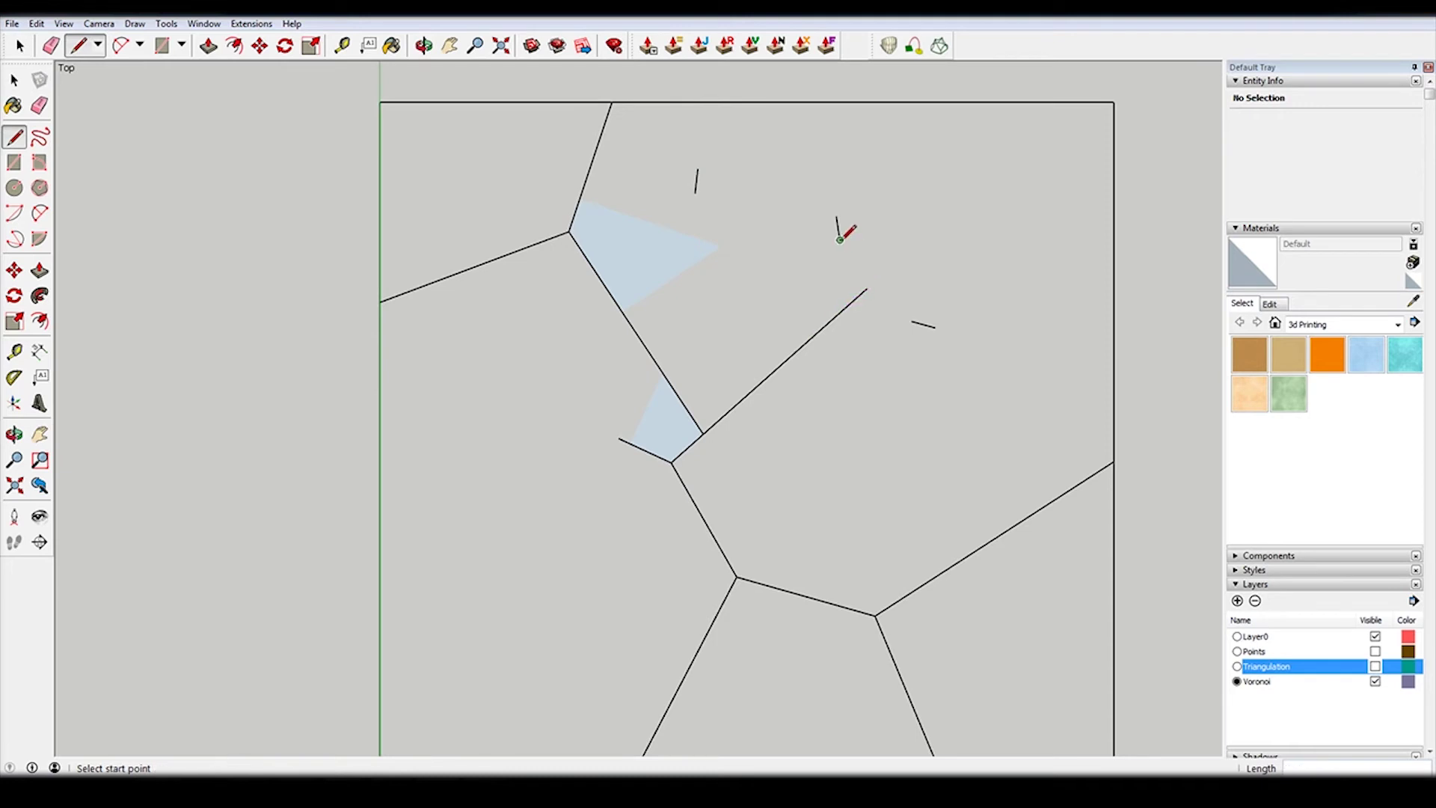
{"action": "left_click", "coordinate": [840, 240]}
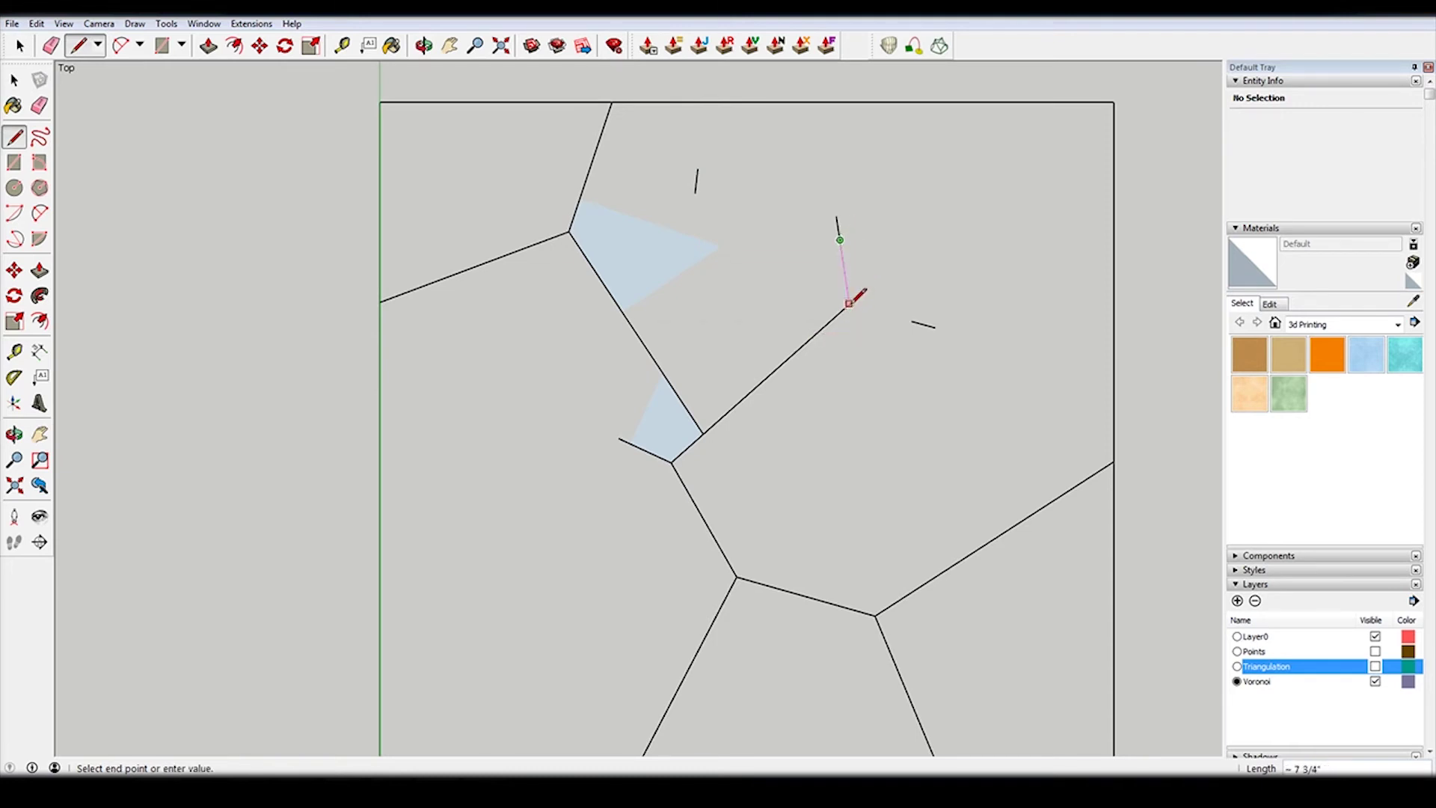
{"action": "left_click", "coordinate": [849, 303]}
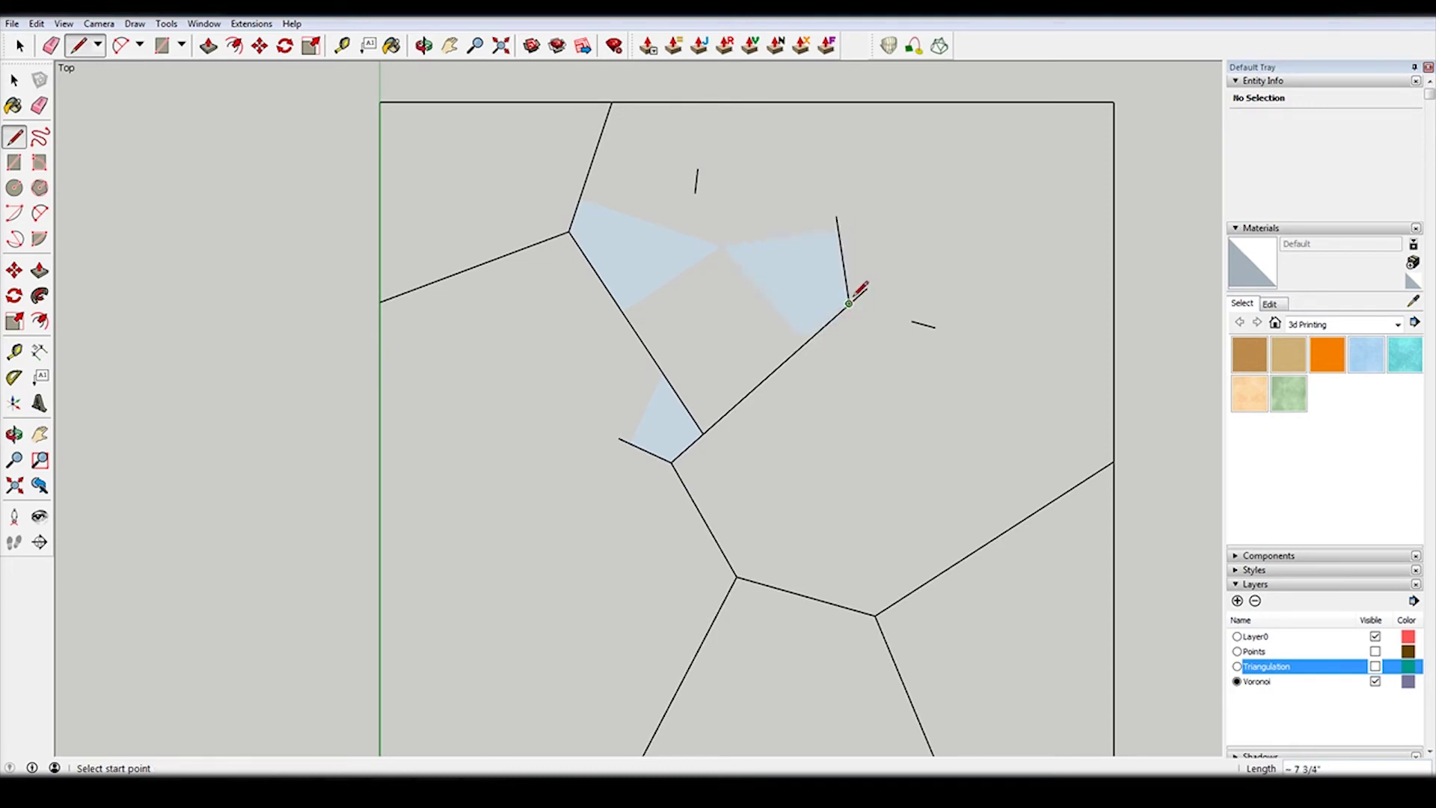
Extend an edge up to the top border and the right stub out to the right border.
{"action": "left_click", "coordinate": [842, 259]}
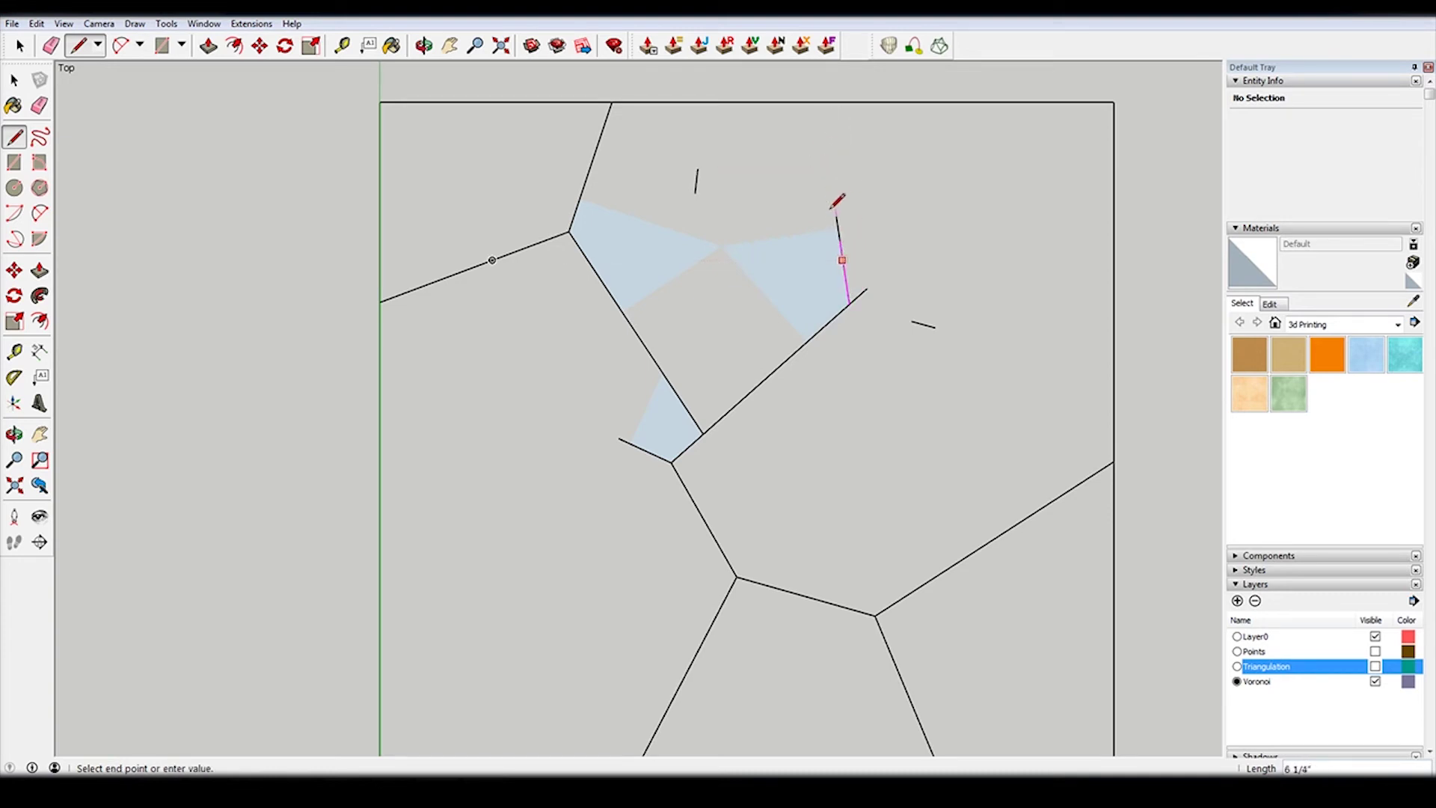
{"action": "left_click", "coordinate": [820, 101]}
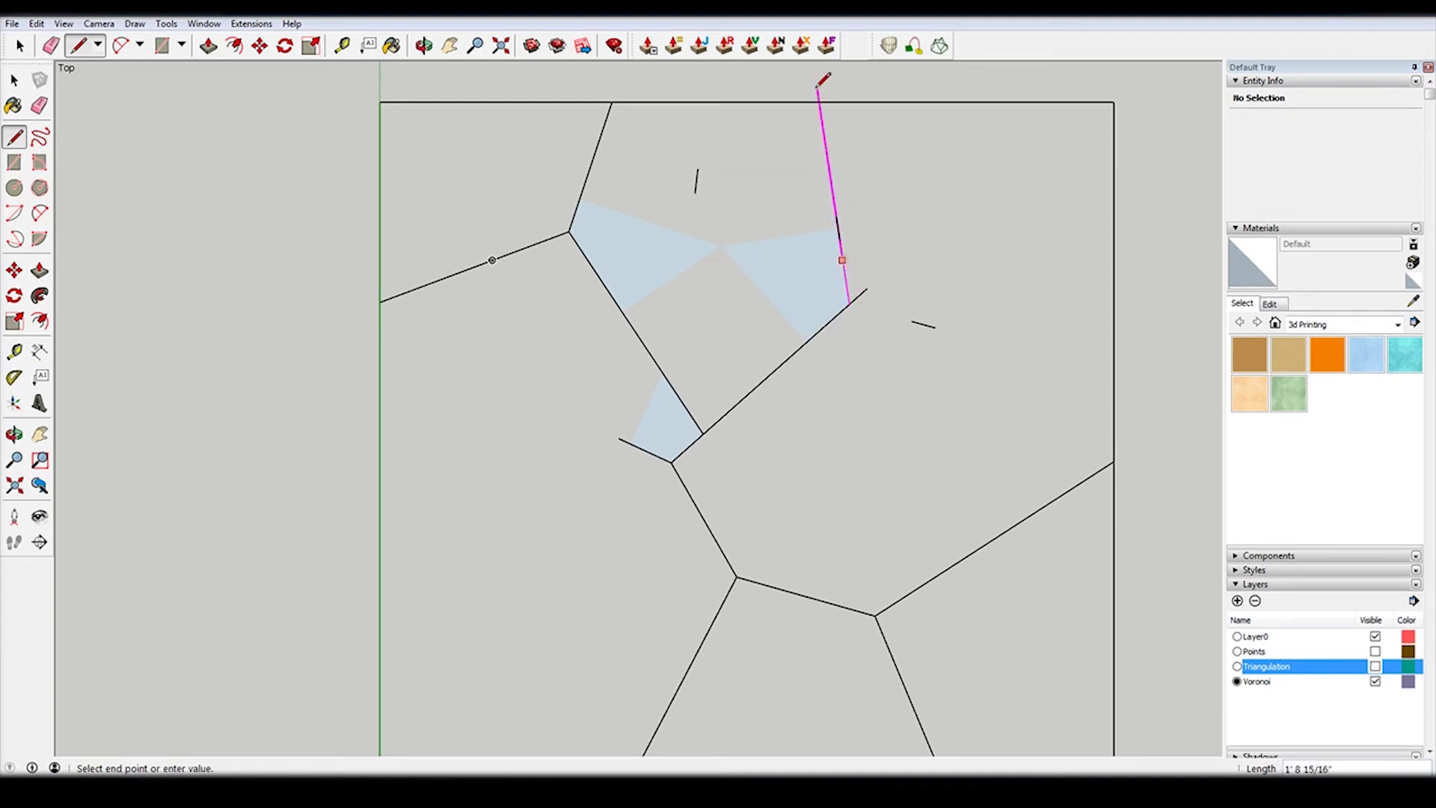
{"action": "left_click", "coordinate": [817, 88]}
{"action": "left_click", "coordinate": [911, 320]}
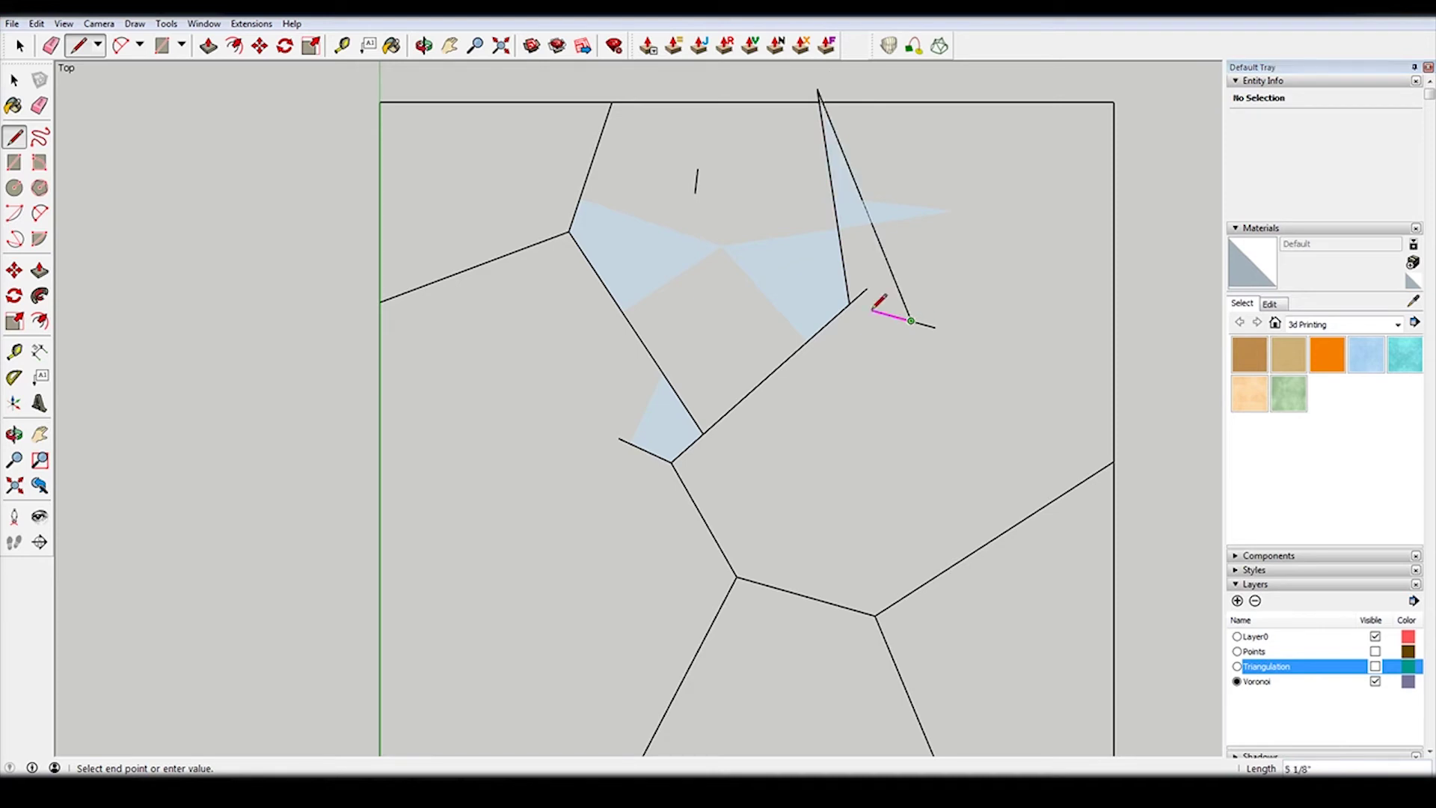
{"action": "left_click", "coordinate": [850, 303]}
{"action": "left_click", "coordinate": [935, 326]}
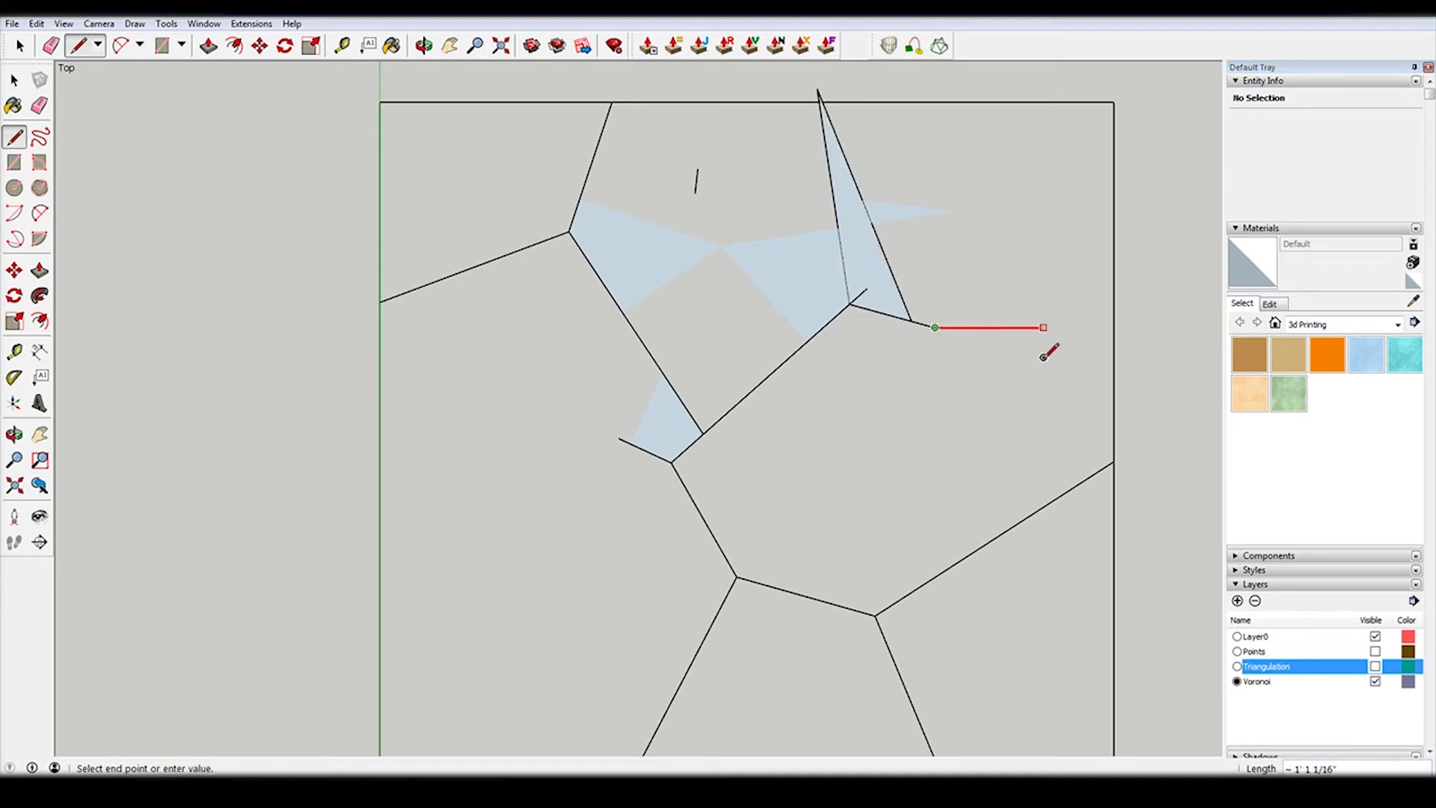
{"action": "left_click", "coordinate": [1129, 381]}
{"action": "key", "text": "space"}
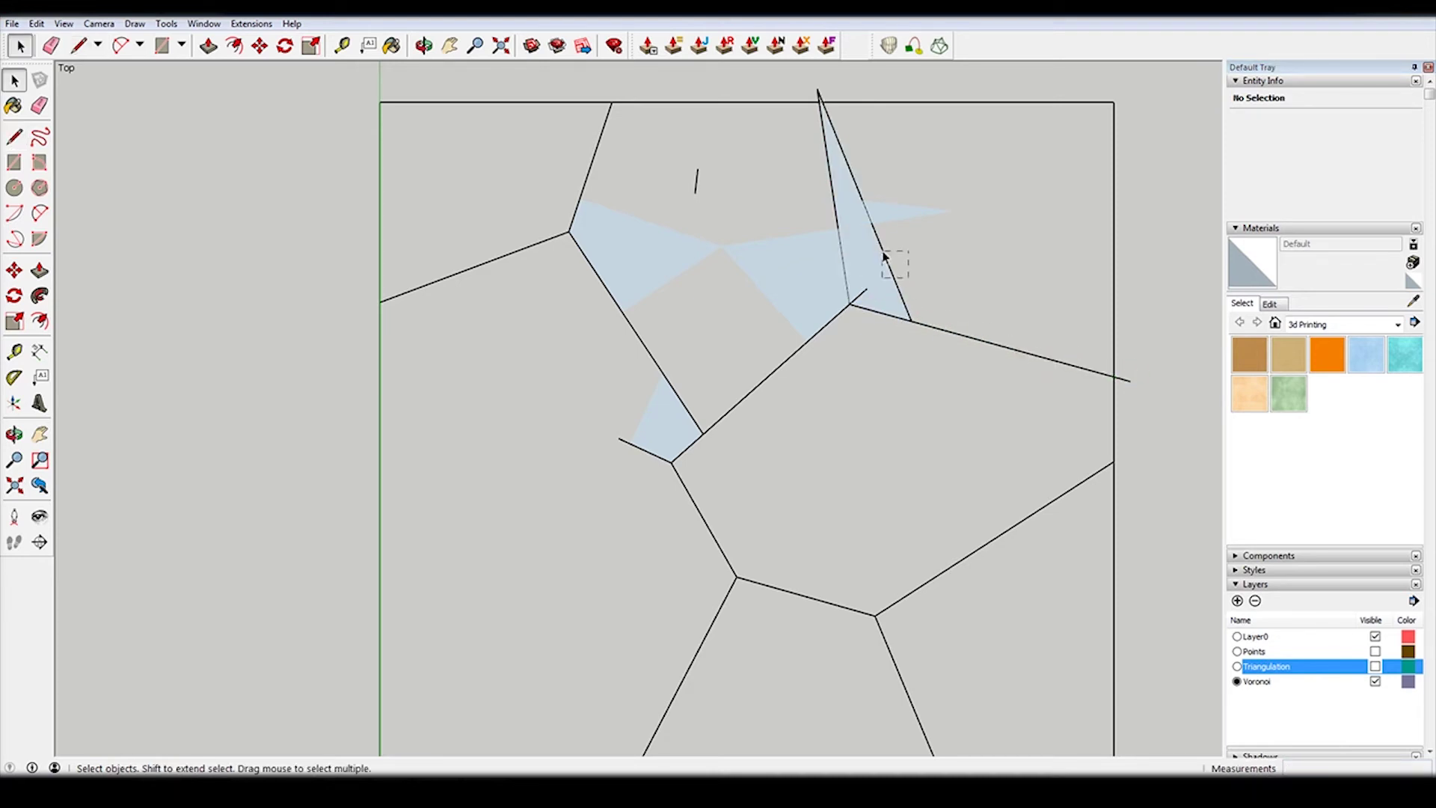
Delete the extra diagonal edge and the slanted edge with its face near the top.
{"action": "left_click", "coordinate": [883, 256]}
{"action": "key", "text": "Delete"}
{"action": "left_click", "coordinate": [843, 168]}
{"action": "key", "text": "Delete"}
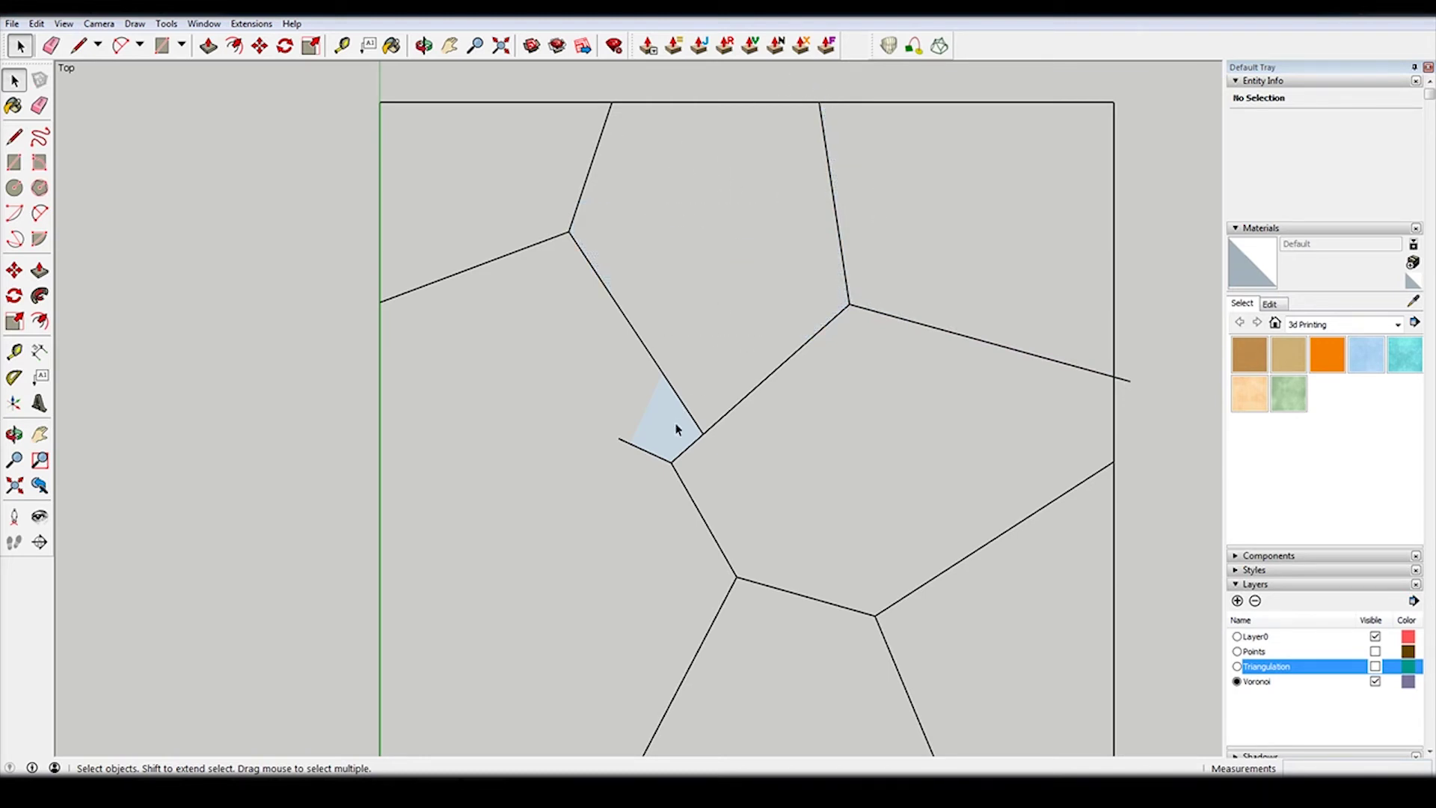
Close a face with a line from the small face's bottom corner to the green axis.
{"action": "left_click", "coordinate": [662, 441]}
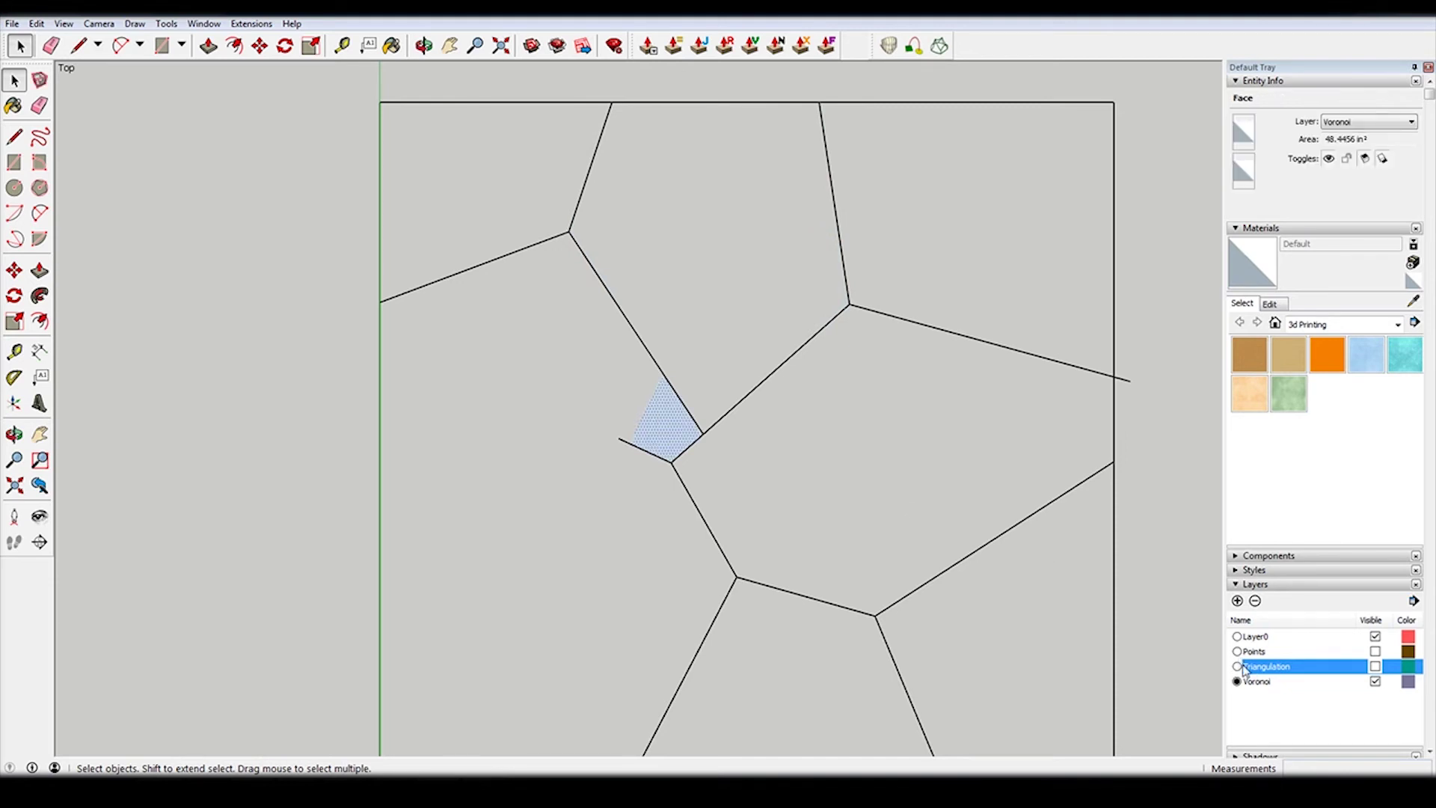
{"action": "left_click", "coordinate": [1238, 666]}
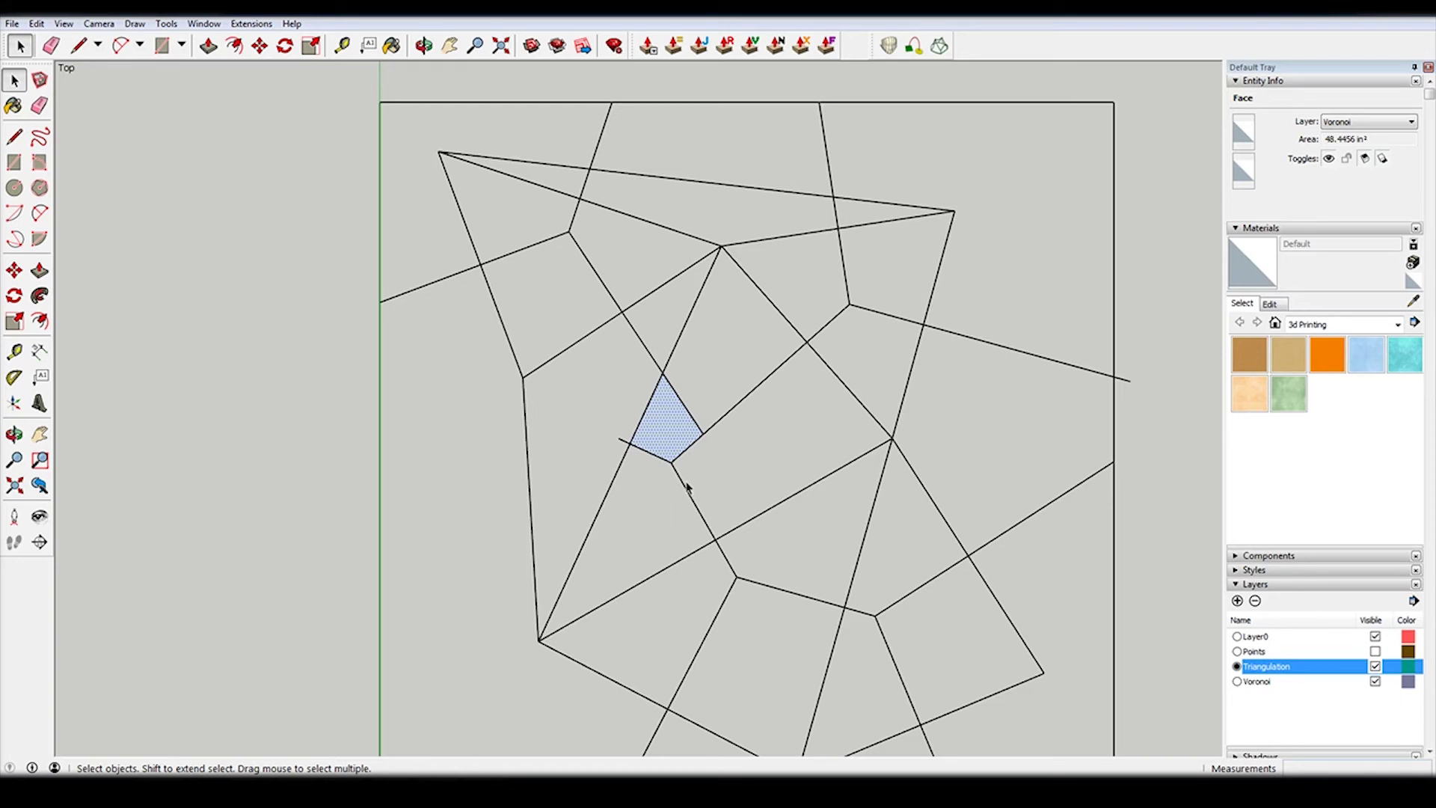
{"action": "key", "text": "l"}
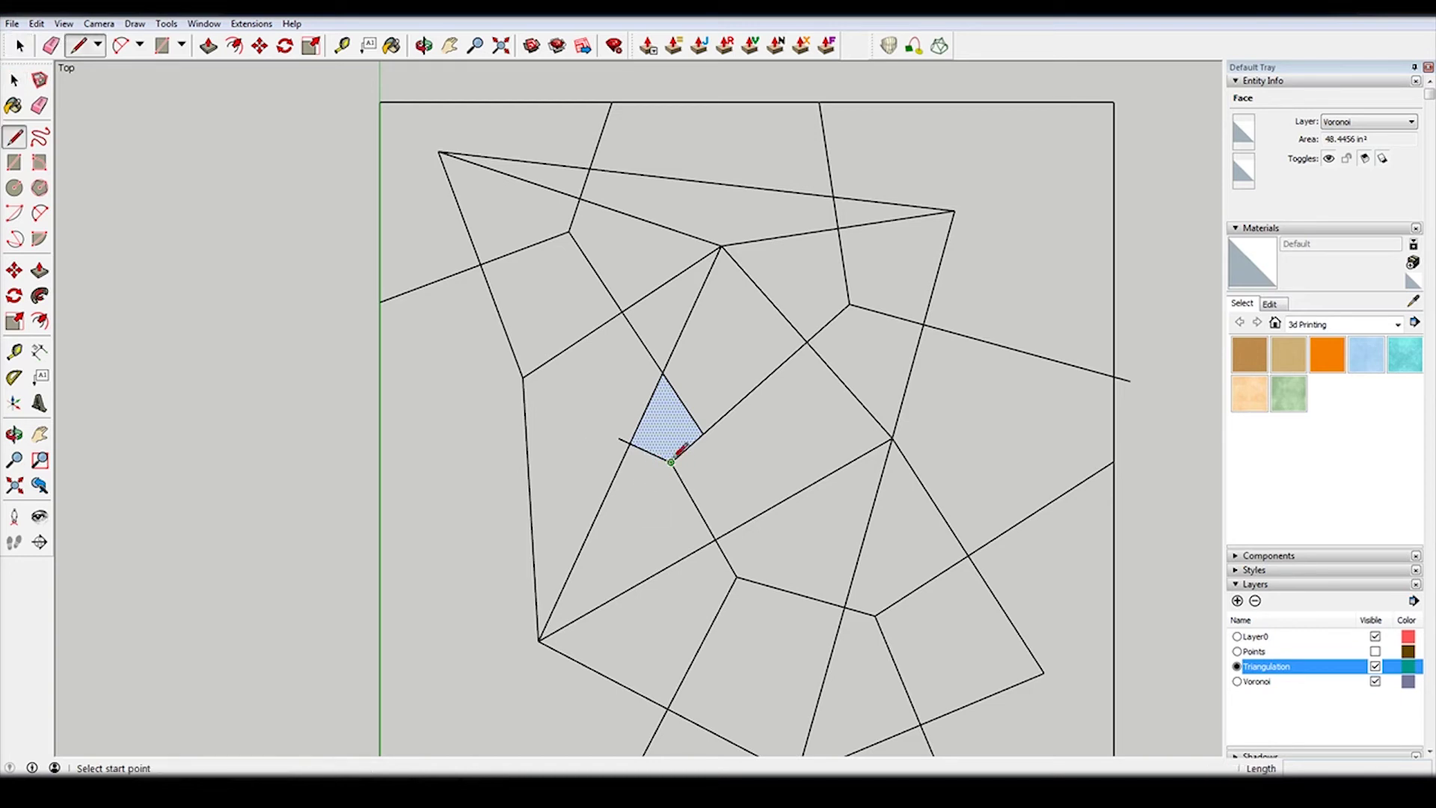
{"action": "left_click", "coordinate": [671, 462]}
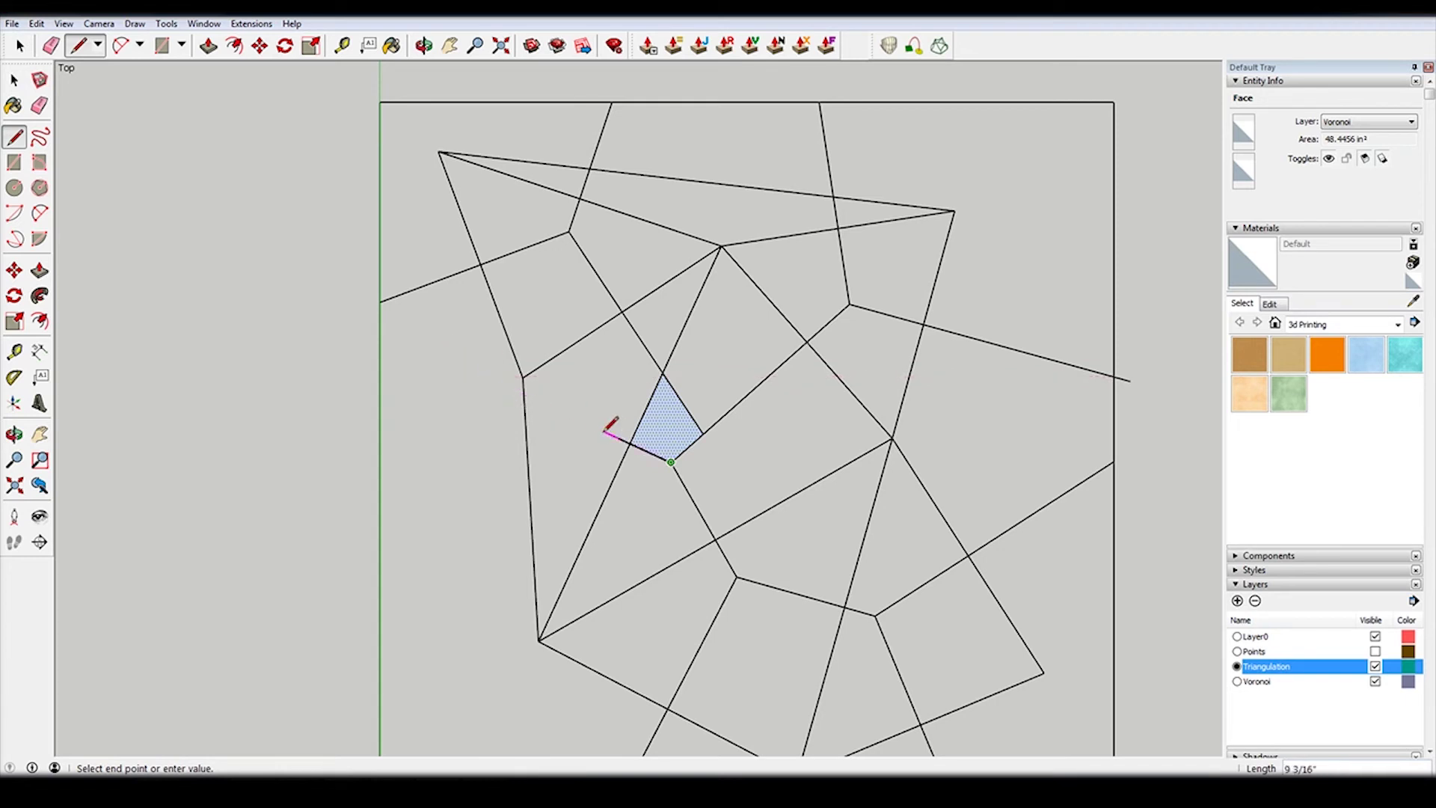
{"action": "left_click", "coordinate": [380, 329]}
{"action": "key", "text": "space"}
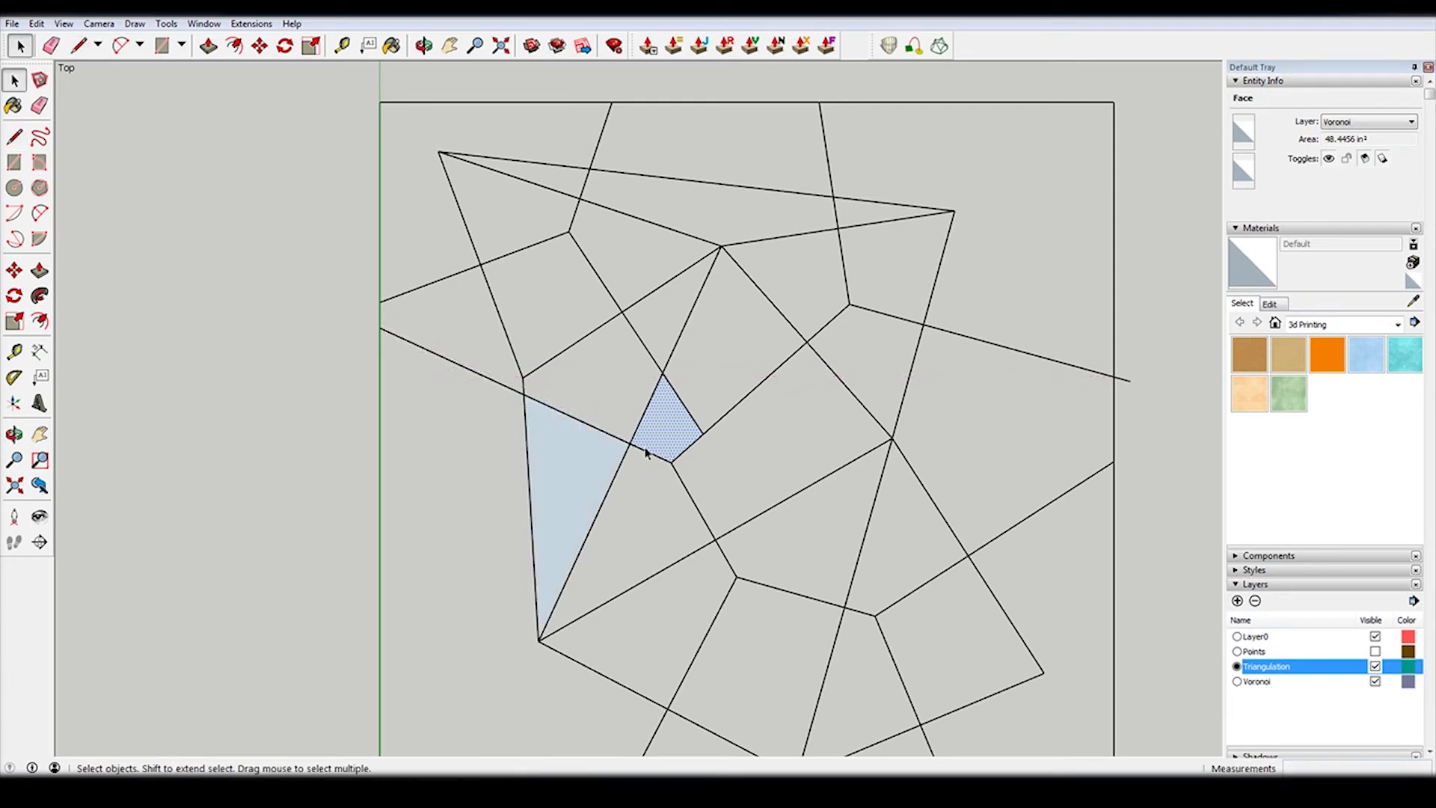
Make Voronoi the current layer so the Triangulation layer can be hidden.
{"action": "left_click", "coordinate": [1375, 666]}
{"action": "left_click", "coordinate": [767, 442]}
{"action": "left_click", "coordinate": [1237, 681]}
{"action": "left_click", "coordinate": [1375, 667]}
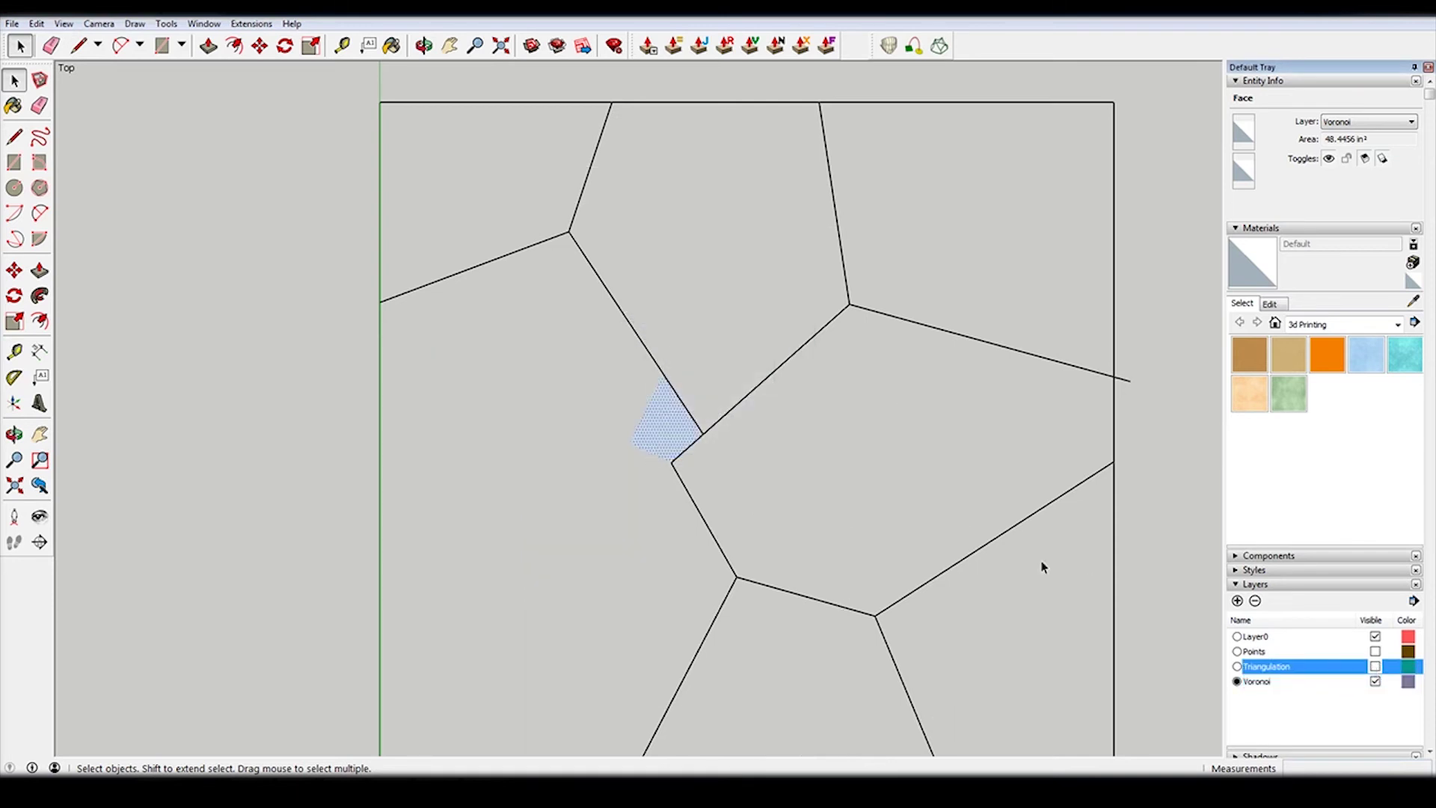
{"action": "left_click", "coordinate": [675, 444]}
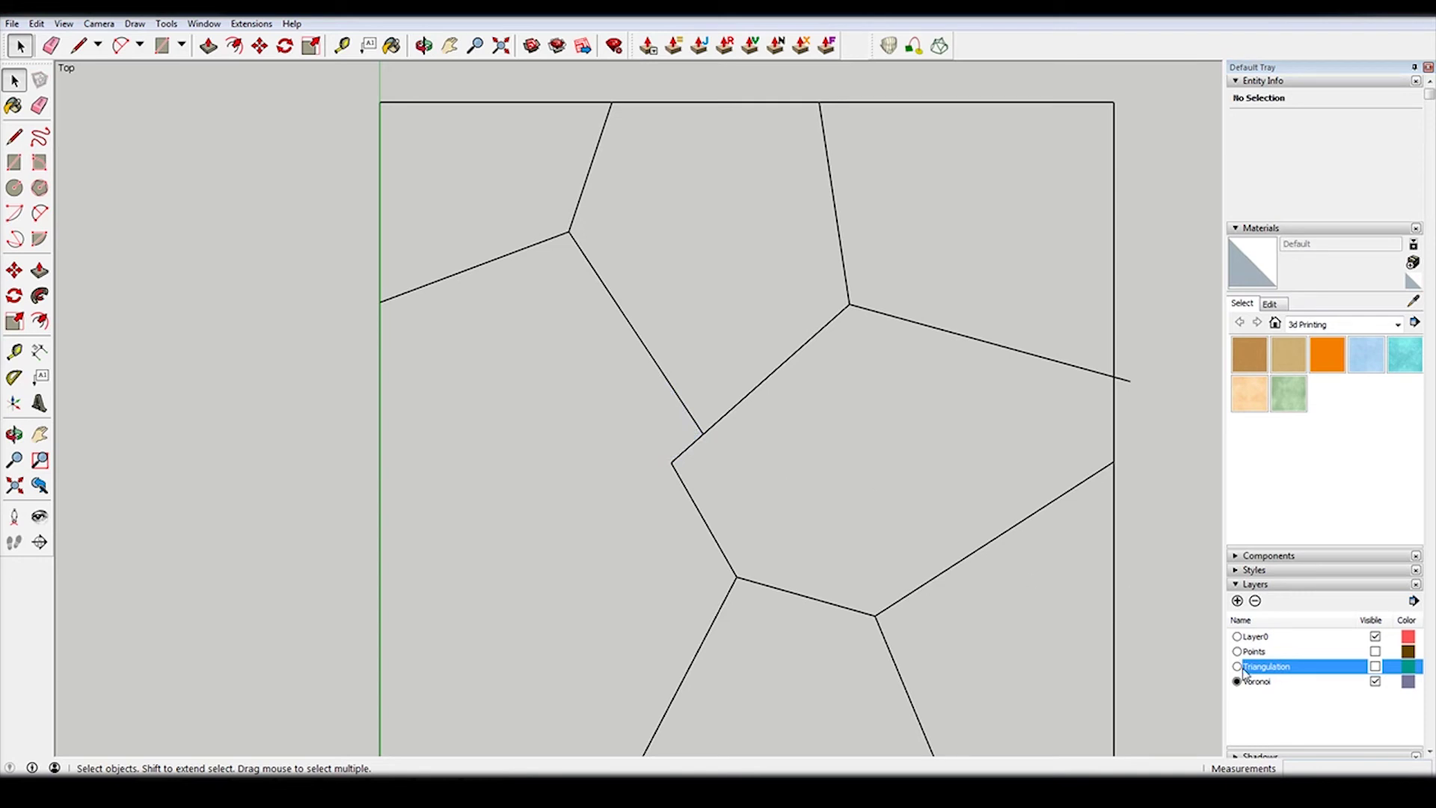
{"action": "left_click", "coordinate": [1375, 666]}
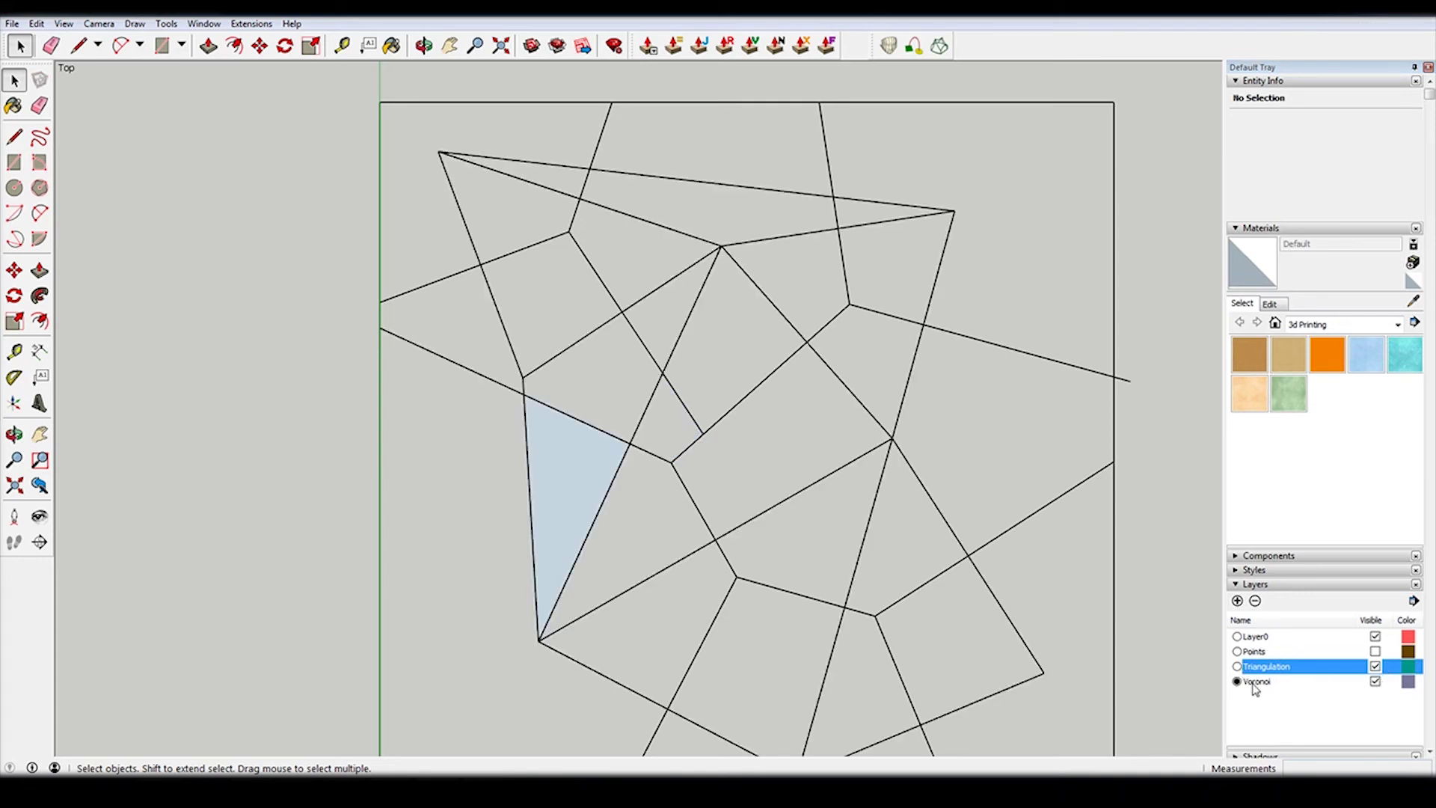
Retrace an edge of the small cell, then hide the Triangulation layer again.
{"action": "key", "text": "l"}
{"action": "left_click", "coordinate": [640, 449]}
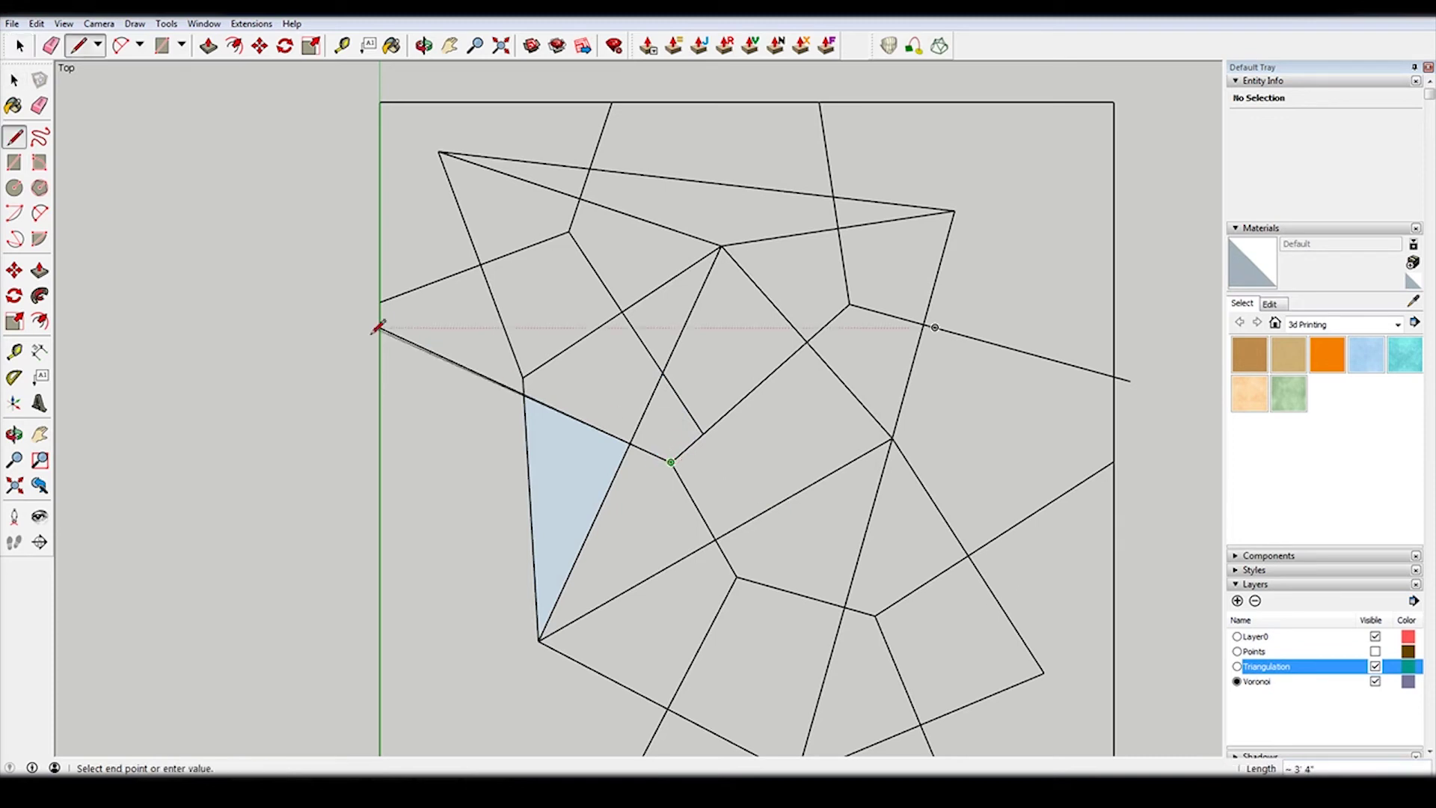
{"action": "key", "text": "Escape"}
{"action": "key", "text": "space"}
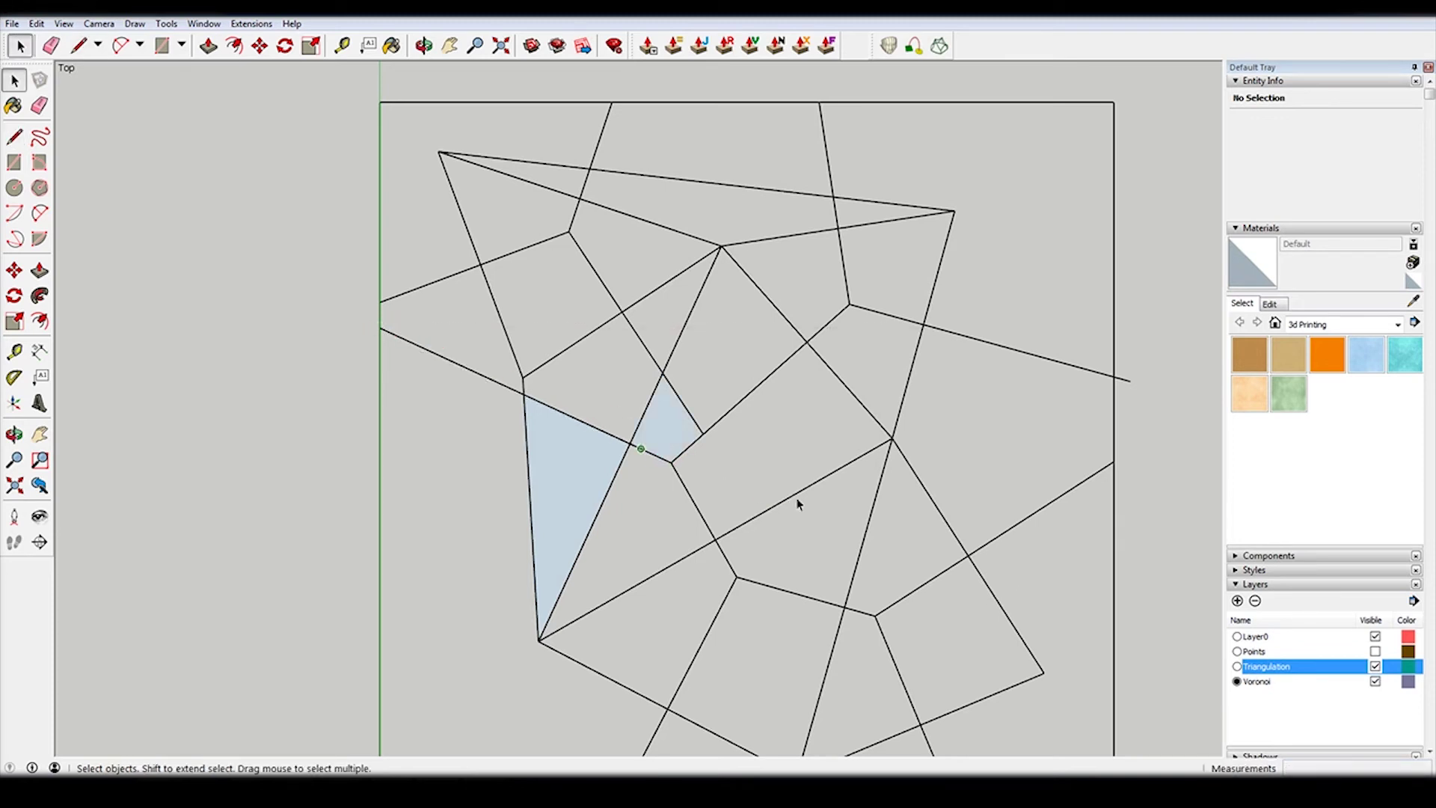
{"action": "left_click", "coordinate": [1375, 667]}
{"action": "scroll", "coordinate": [676, 426], "scroll_direction": "down", "scroll_amount": 5}
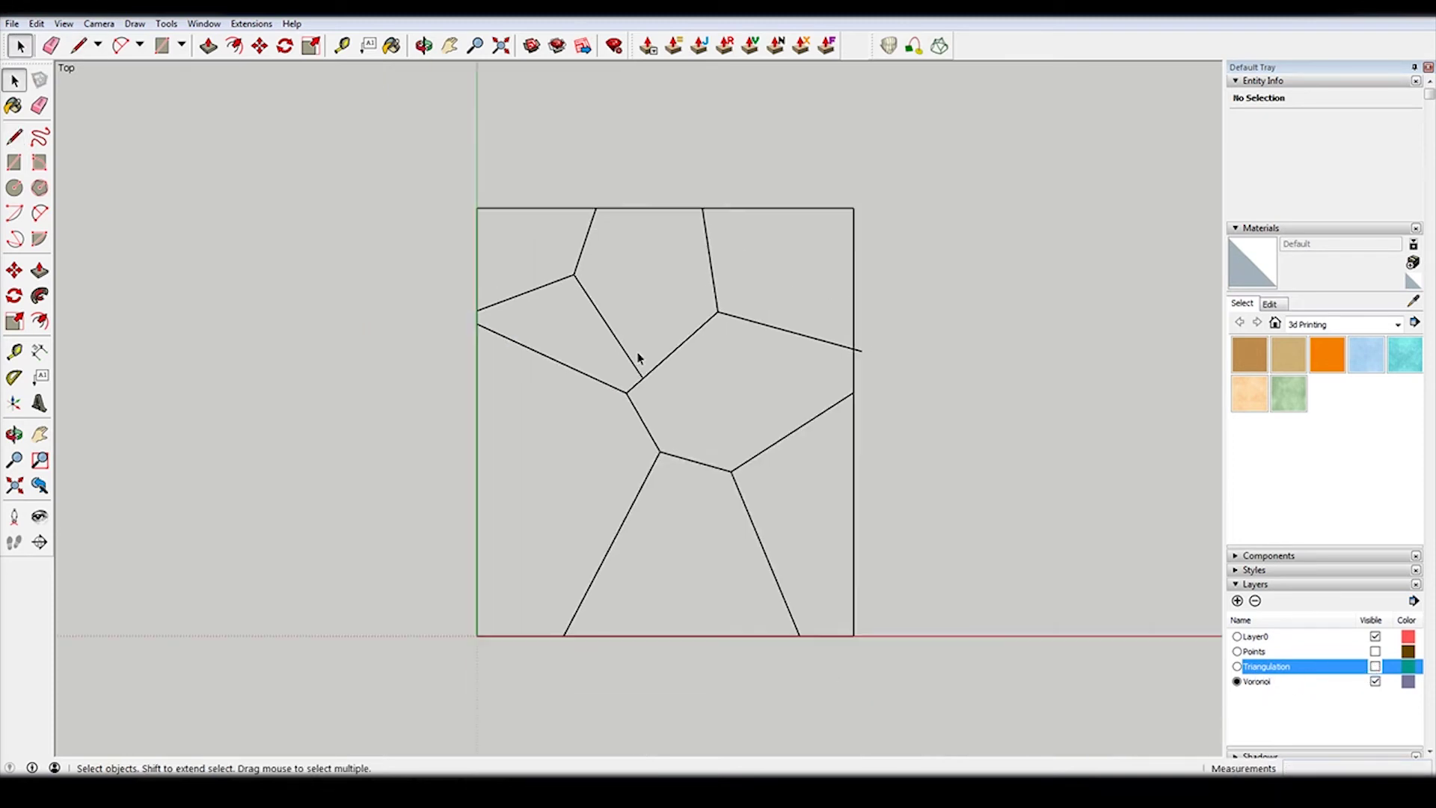
{"action": "scroll", "coordinate": [826, 385], "scroll_direction": "up", "scroll_amount": 3}
{"action": "left_click_drag", "start_coordinate": [827, 382], "coordinate": [814, 320]}
{"action": "left_click", "coordinate": [929, 291]}
{"action": "scroll", "coordinate": [930, 292], "scroll_direction": "down", "scroll_amount": 3}
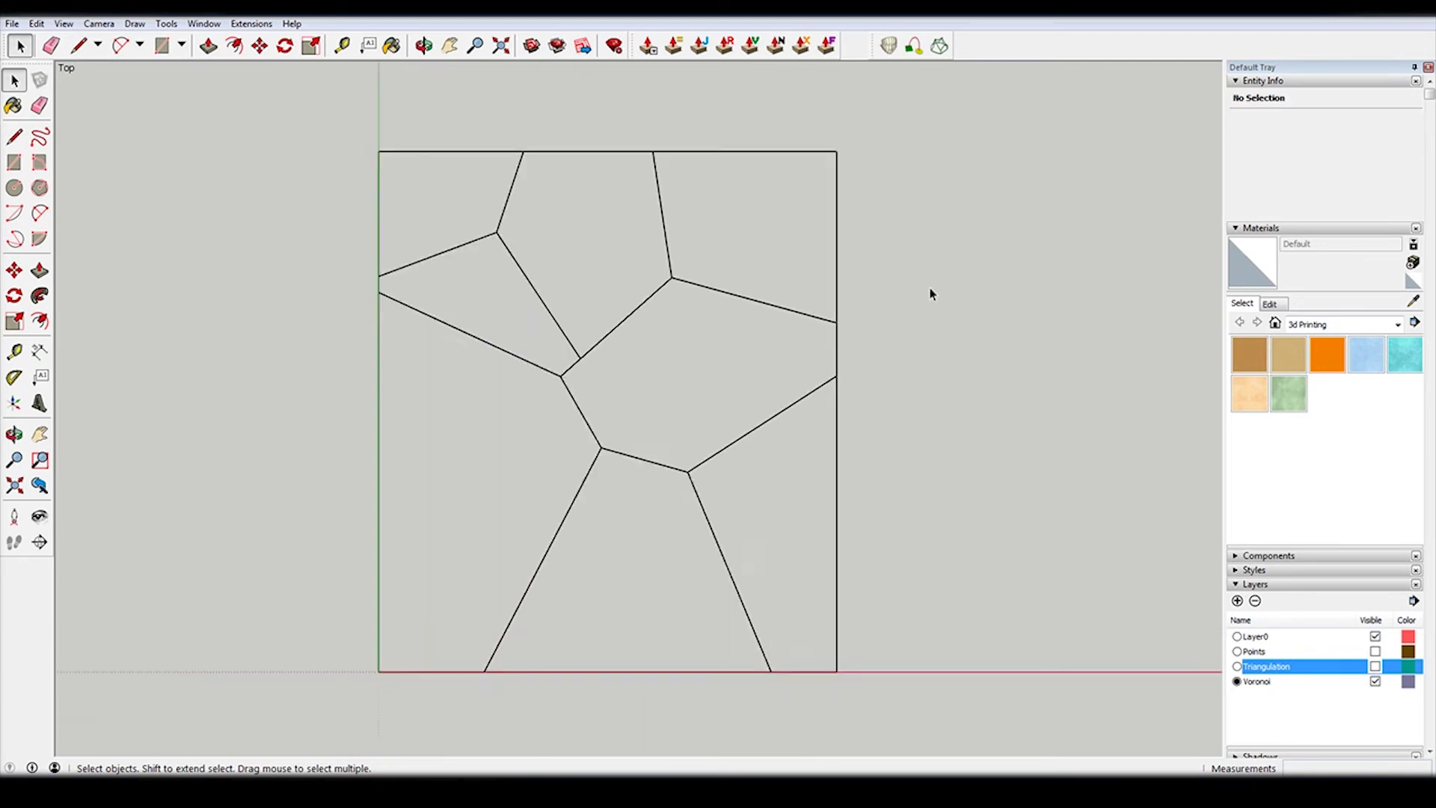
{"action": "scroll", "coordinate": [586, 292], "scroll_direction": "up", "scroll_amount": 2}
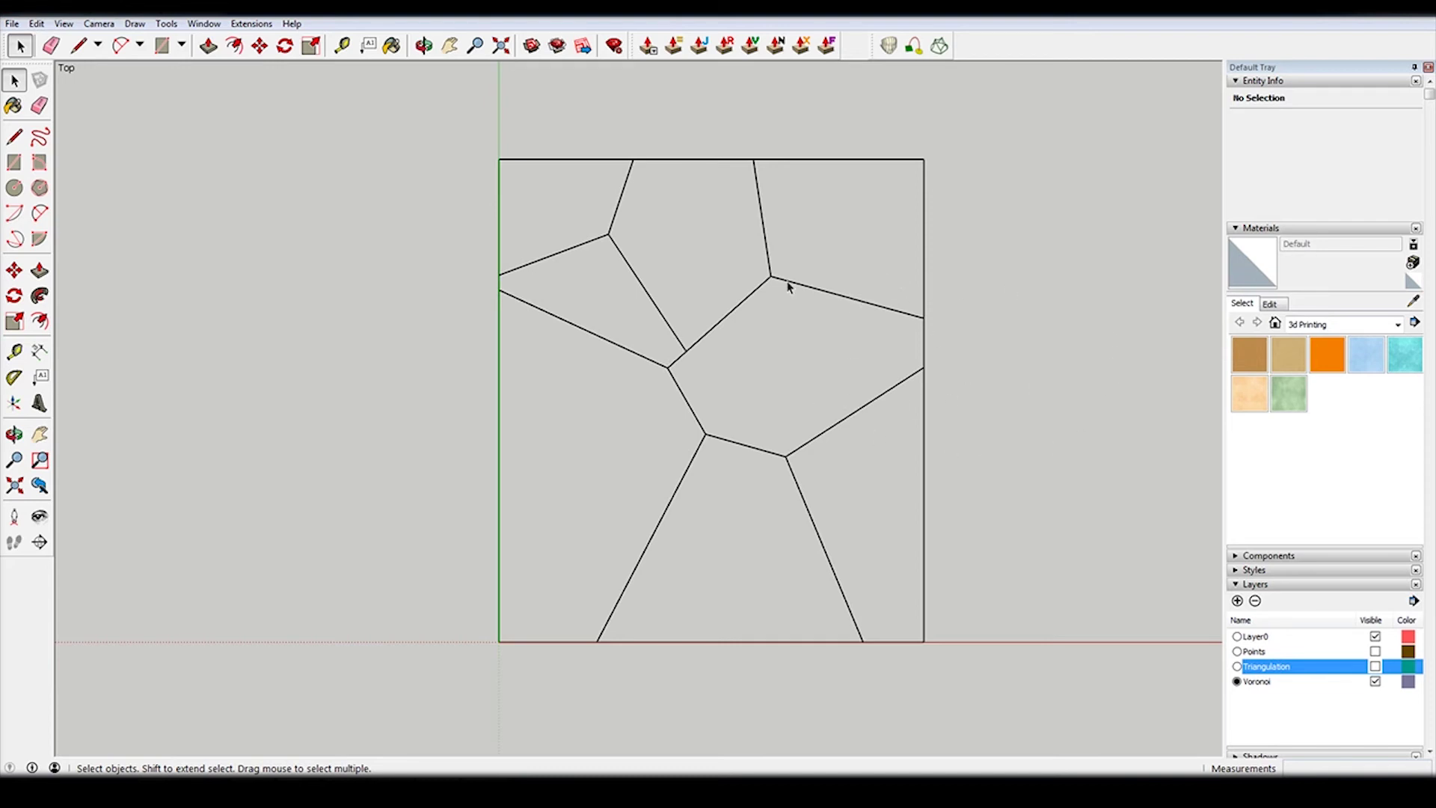
{"action": "scroll", "coordinate": [662, 264], "scroll_direction": "up", "scroll_amount": 2}
{"action": "scroll", "coordinate": [699, 372], "scroll_direction": "down", "scroll_amount": 3}
{"action": "scroll", "coordinate": [503, 183], "scroll_direction": "up", "scroll_amount": 4}
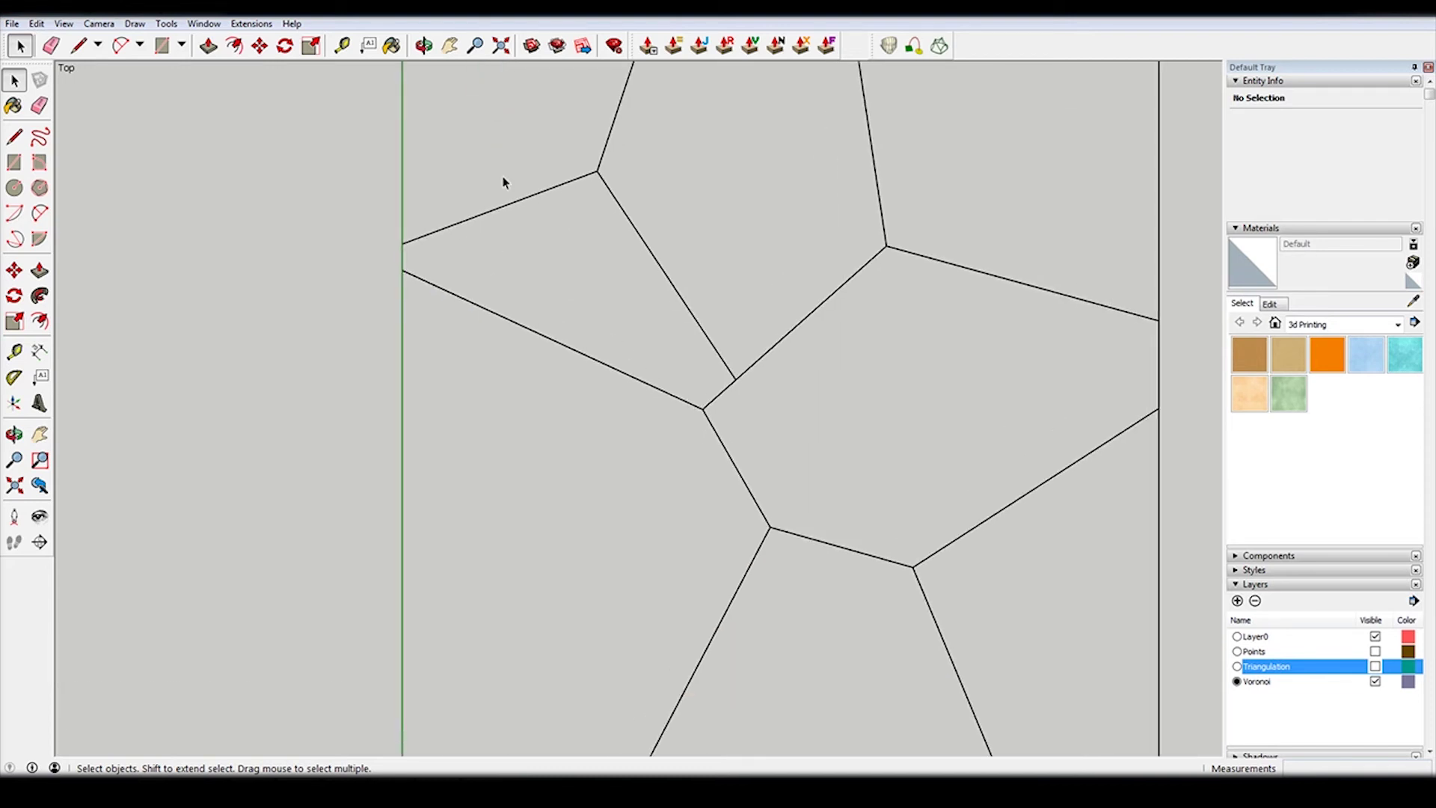
{"action": "scroll", "coordinate": [574, 199], "scroll_direction": "down", "scroll_amount": 2}
{"action": "scroll", "coordinate": [533, 259], "scroll_direction": "down", "scroll_amount": 2}
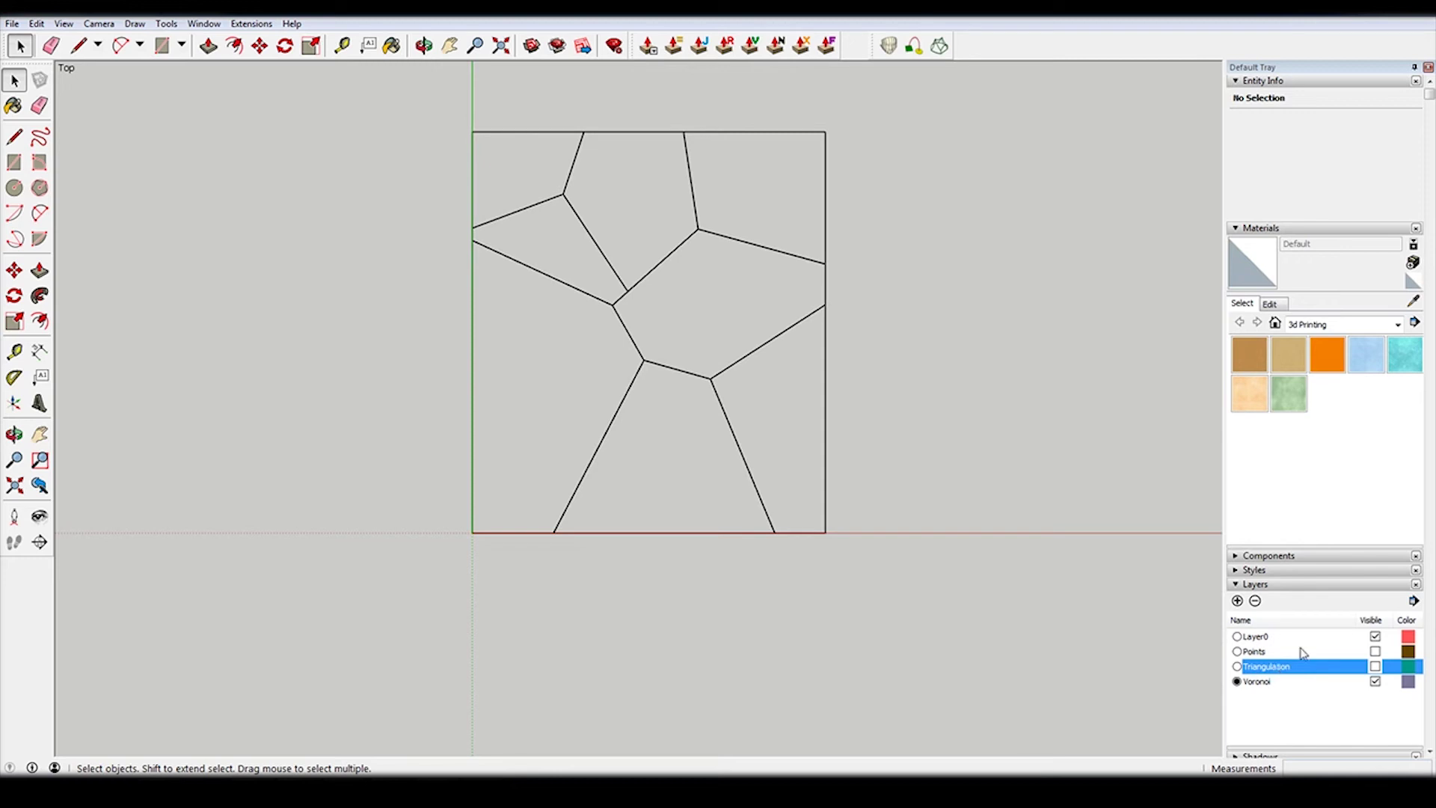
Select the Points and Triangulation layers, remove them, and confirm in the Delete Layers dialog.
{"action": "left_click", "coordinate": [1271, 650], "text": "shift"}
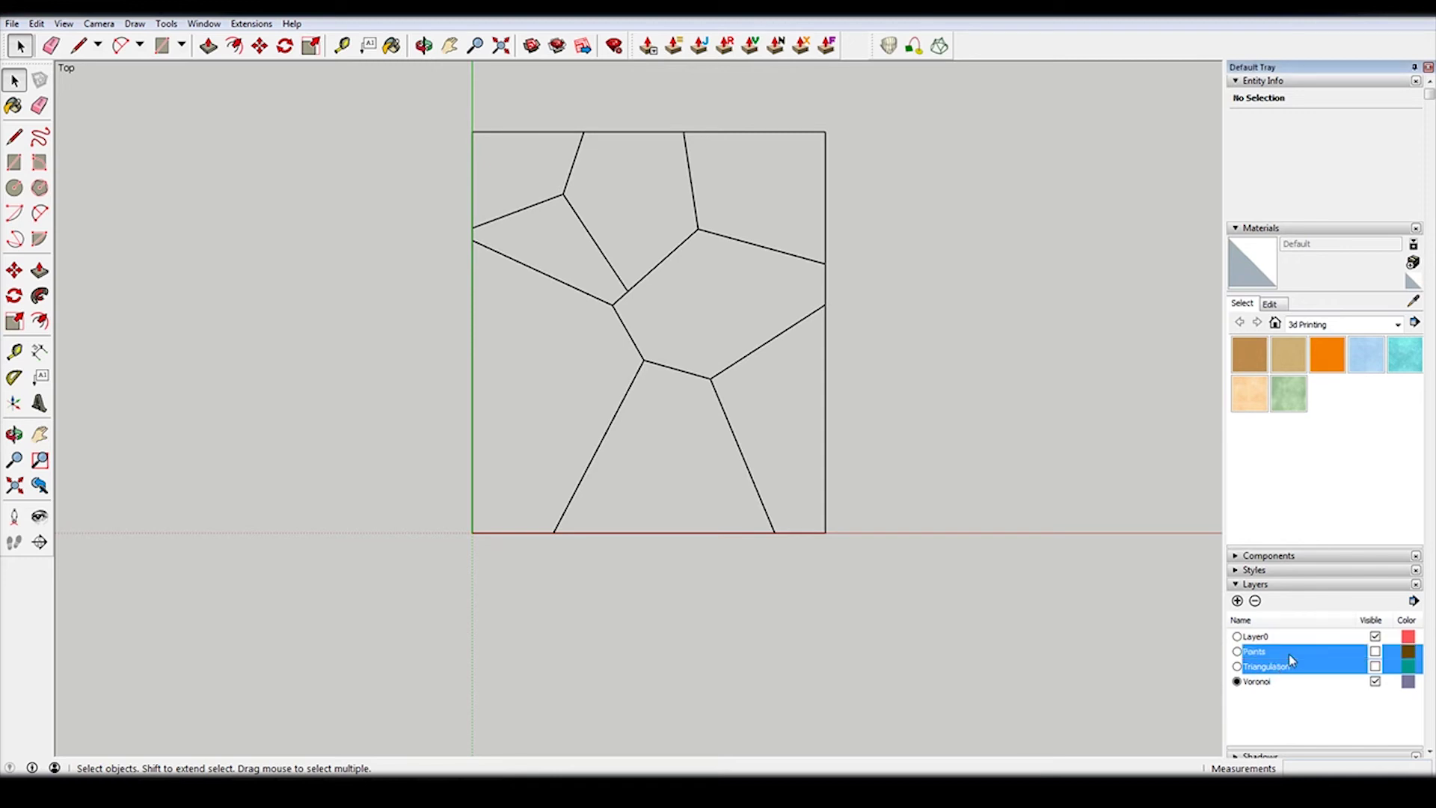
{"action": "left_click", "coordinate": [1254, 600]}
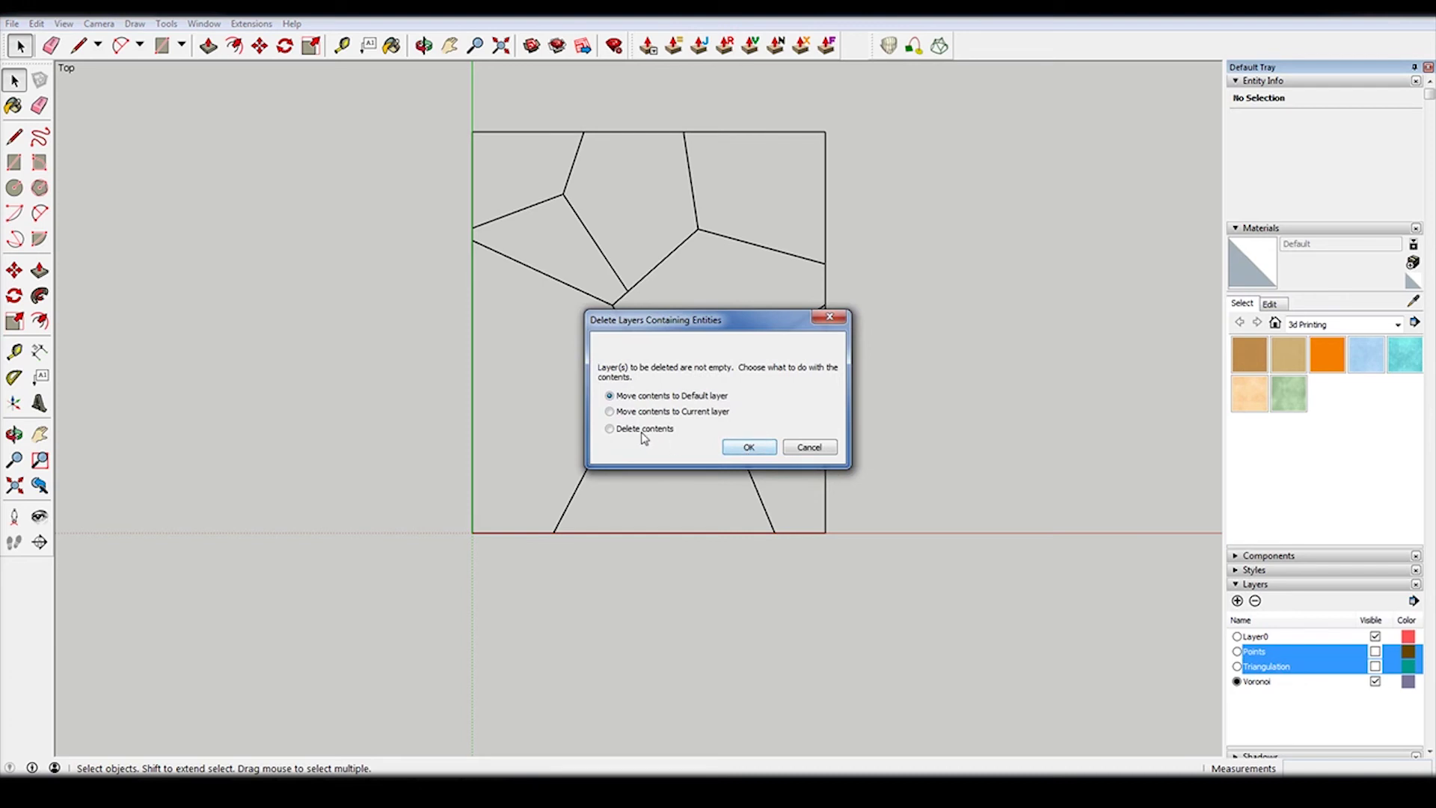
{"action": "left_click", "coordinate": [749, 447]}
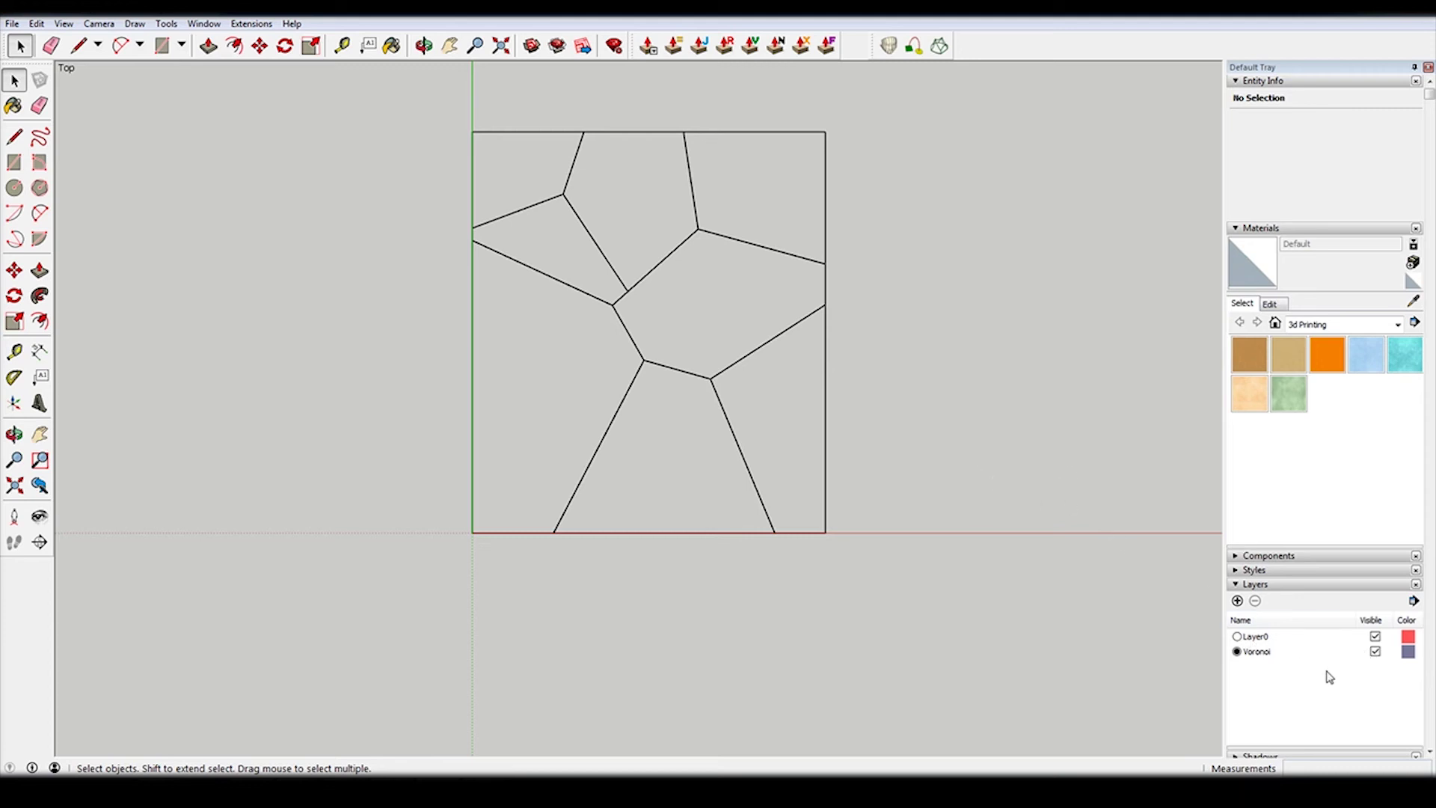
With the Line tool, draw the missing segment to the bottom border and retrace two inner cell edges to form faces.
{"action": "key", "text": "l"}
{"action": "left_click", "coordinate": [710, 378]}
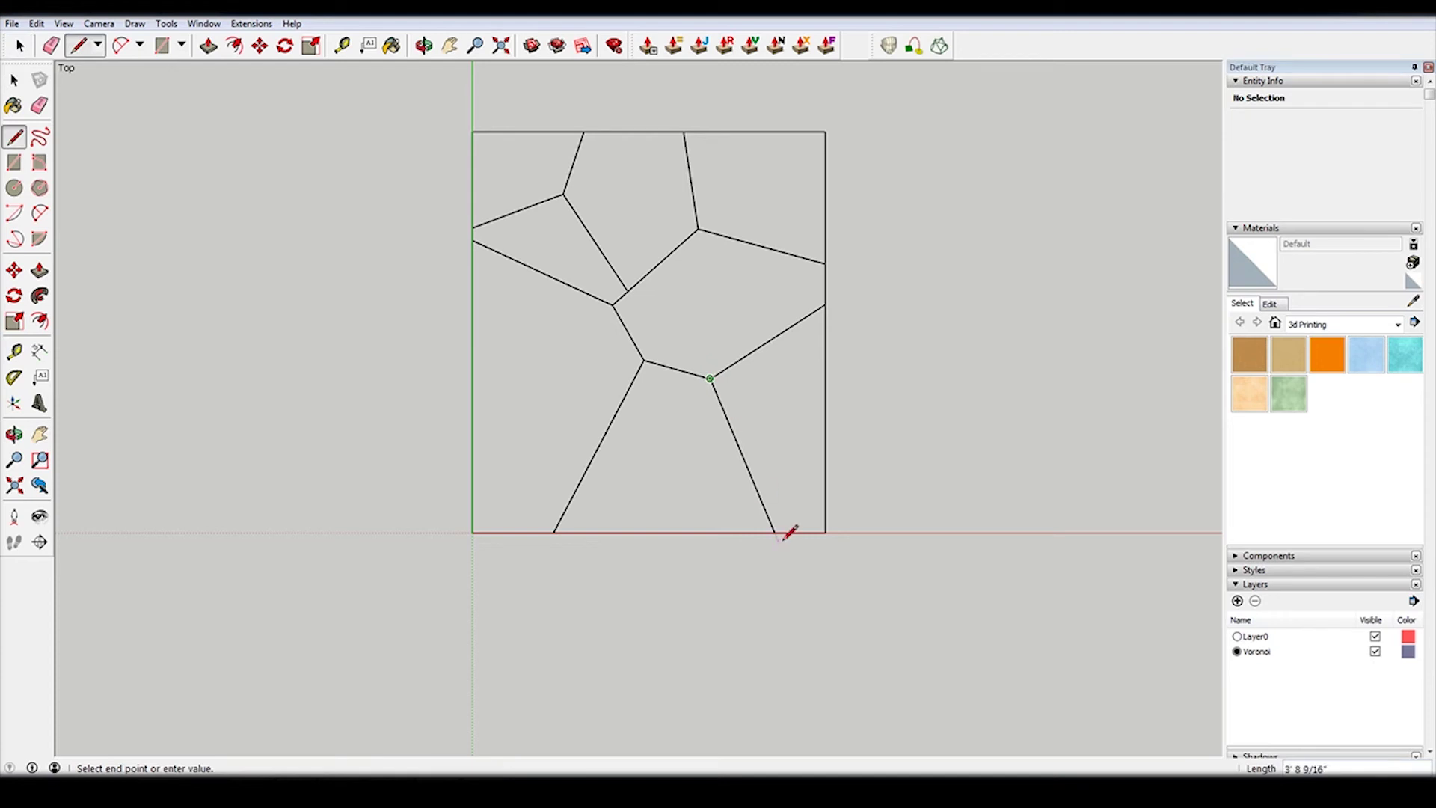
{"action": "left_click", "coordinate": [775, 532]}
{"action": "left_click", "coordinate": [611, 305]}
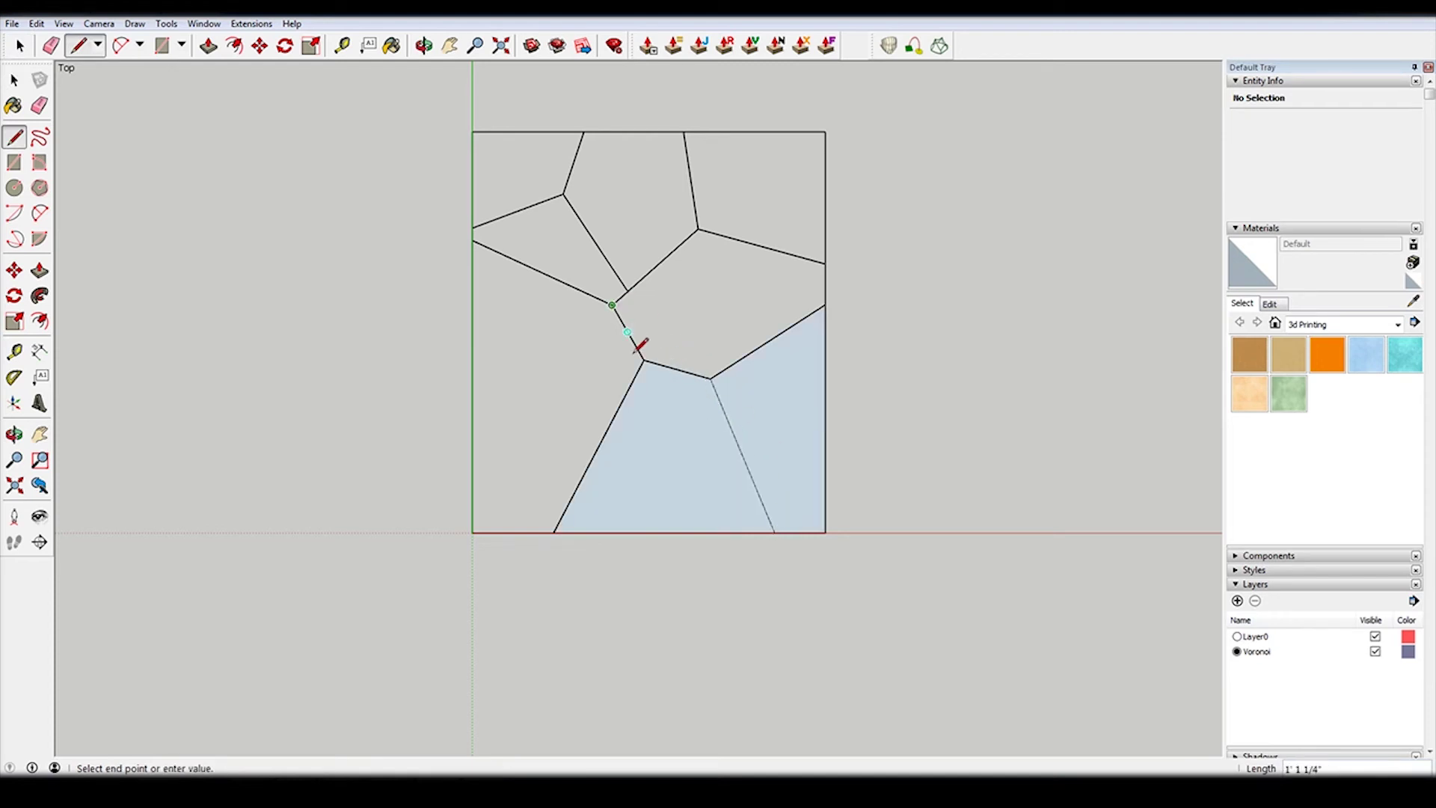
{"action": "left_click", "coordinate": [644, 359]}
{"action": "left_click", "coordinate": [626, 290]}
{"action": "left_click", "coordinate": [563, 194]}
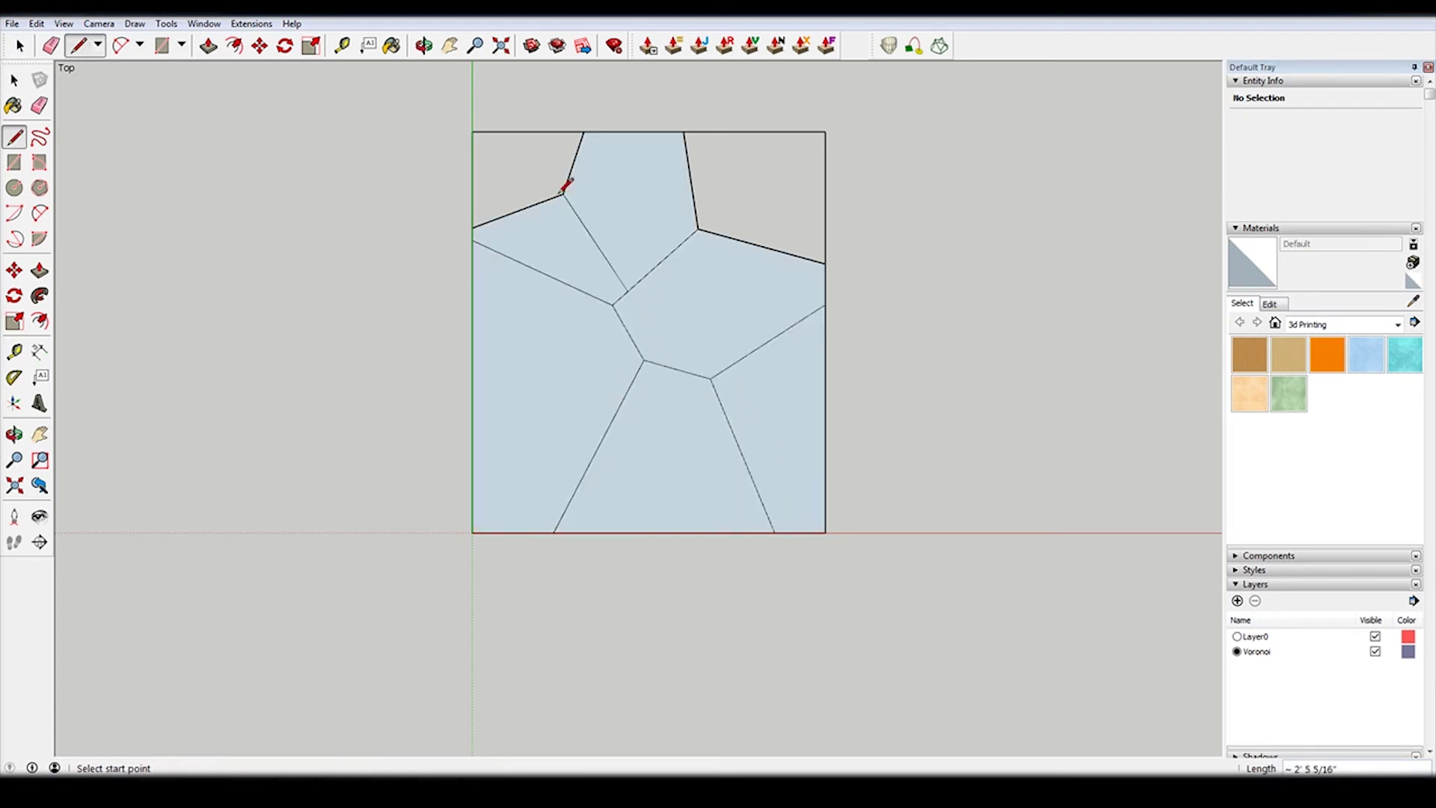
Retrace the left and right parts of the top border so the top cells fill in.
{"action": "left_click", "coordinate": [582, 132]}
{"action": "left_click", "coordinate": [472, 132]}
{"action": "left_click", "coordinate": [683, 133]}
{"action": "left_click", "coordinate": [825, 132]}
{"action": "key", "text": "space"}
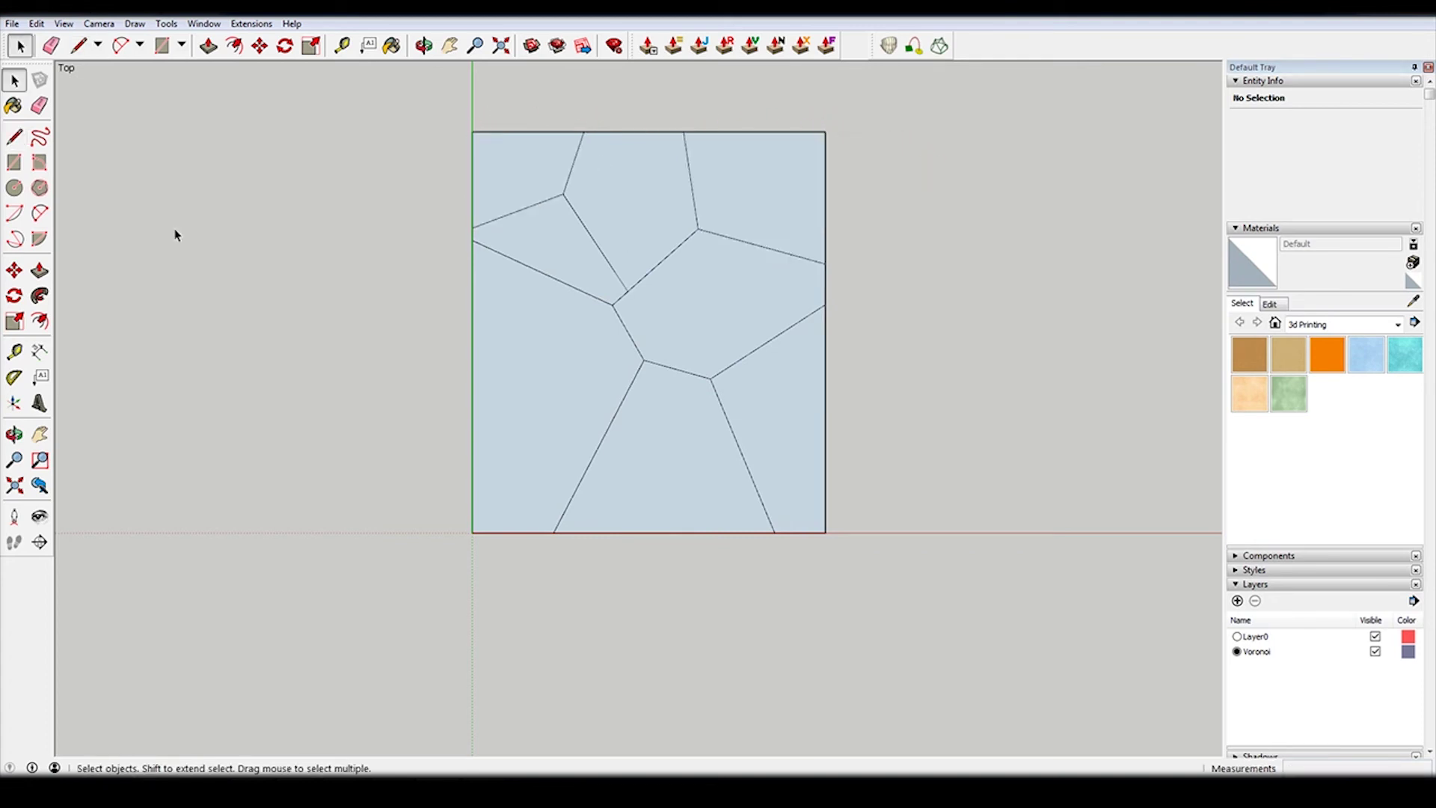
Offset the top-middle, top-right and central cells inward, setting the offset distance to 1.
{"action": "left_click", "coordinate": [234, 46]}
{"action": "scroll", "coordinate": [576, 209], "scroll_direction": "up", "scroll_amount": 2}
{"action": "left_click", "coordinate": [662, 174]}
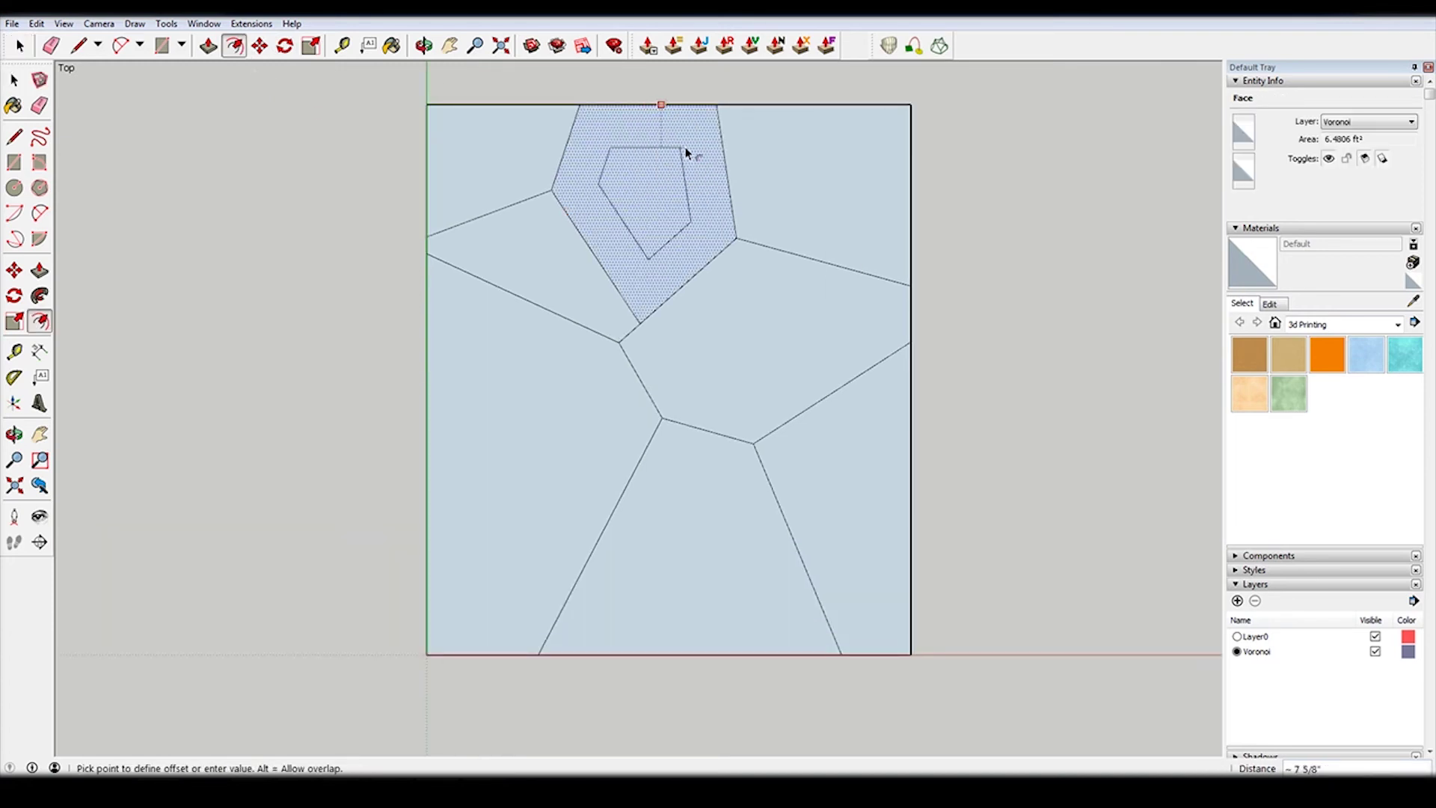
{"action": "left_click", "coordinate": [708, 116]}
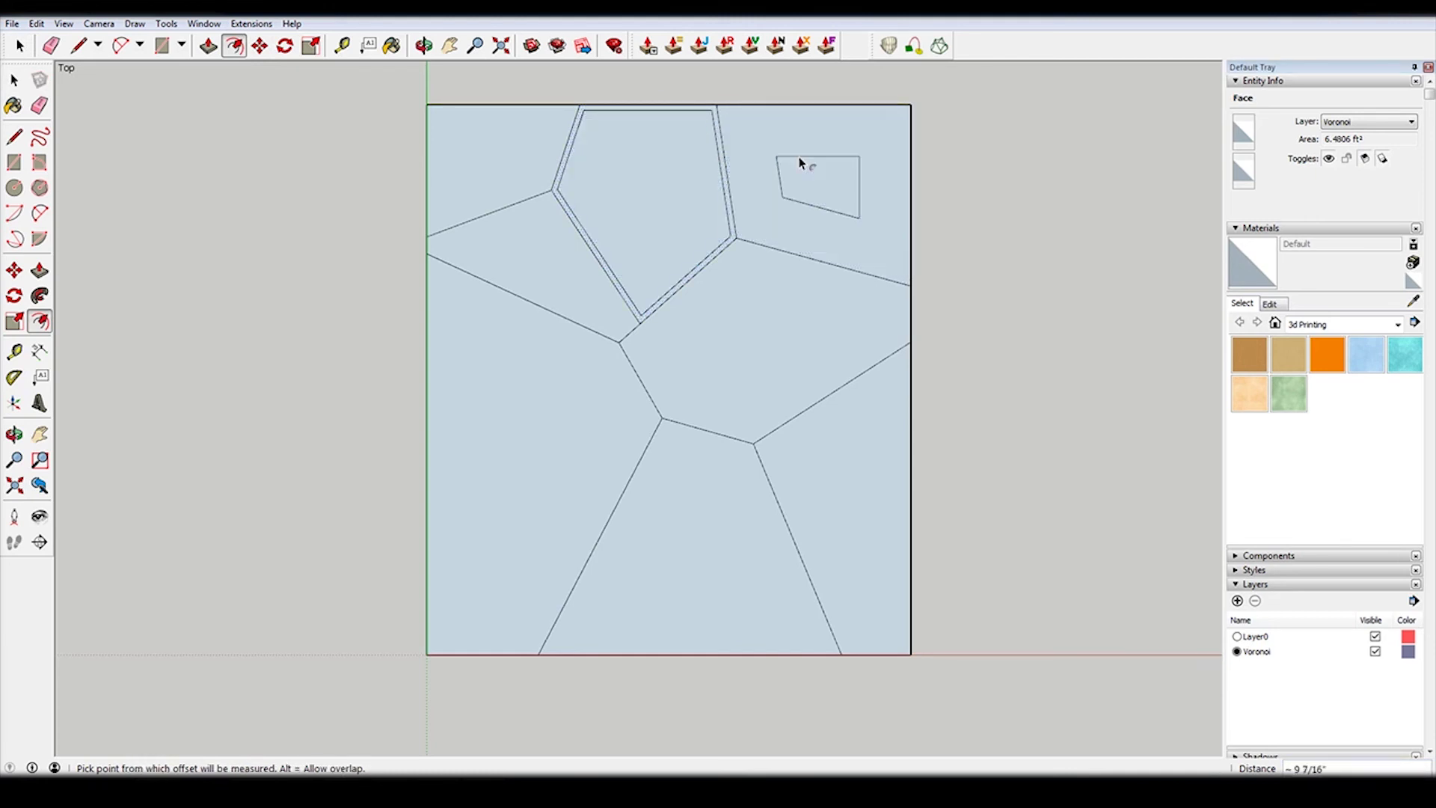
{"action": "left_click", "coordinate": [825, 164]}
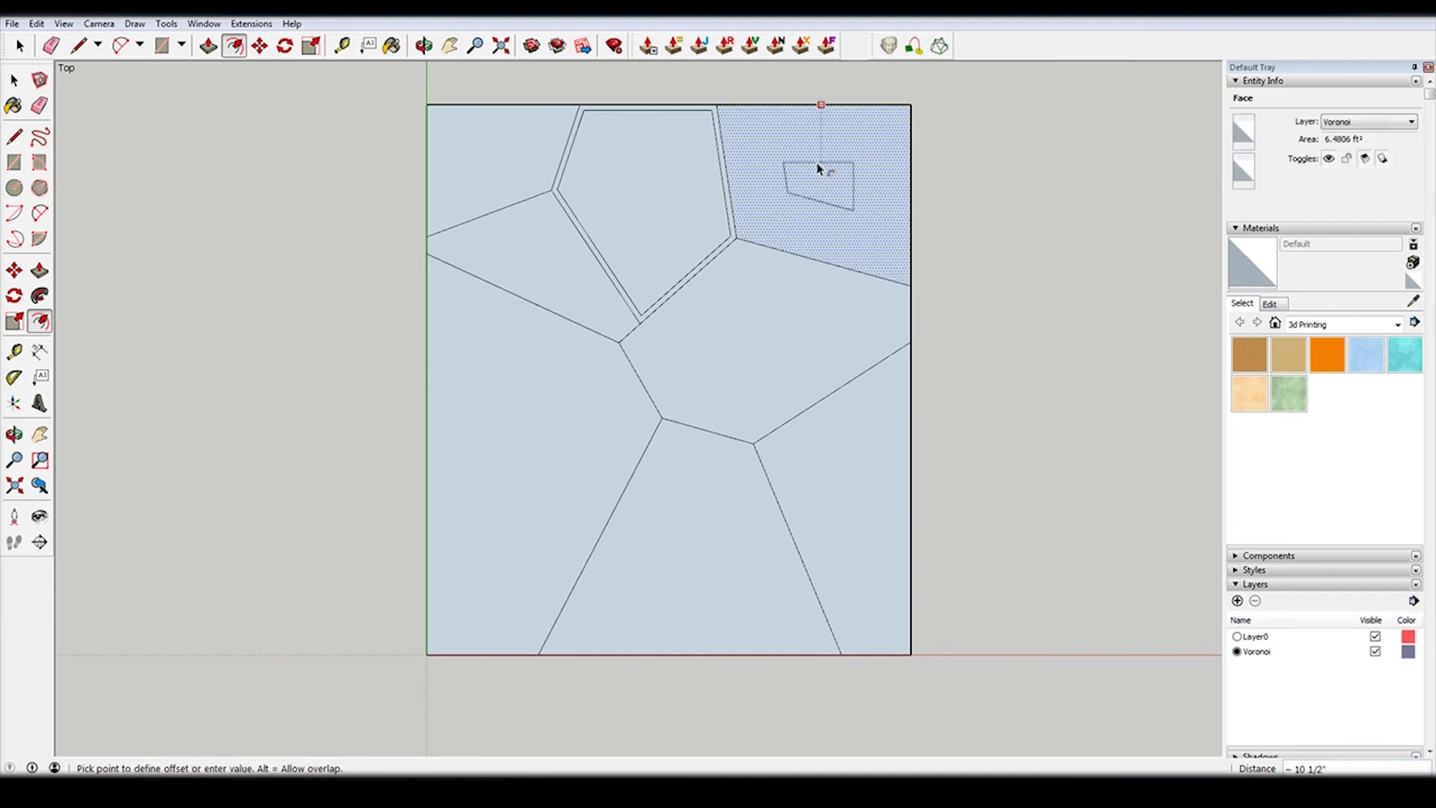
{"action": "left_click", "coordinate": [826, 162]}
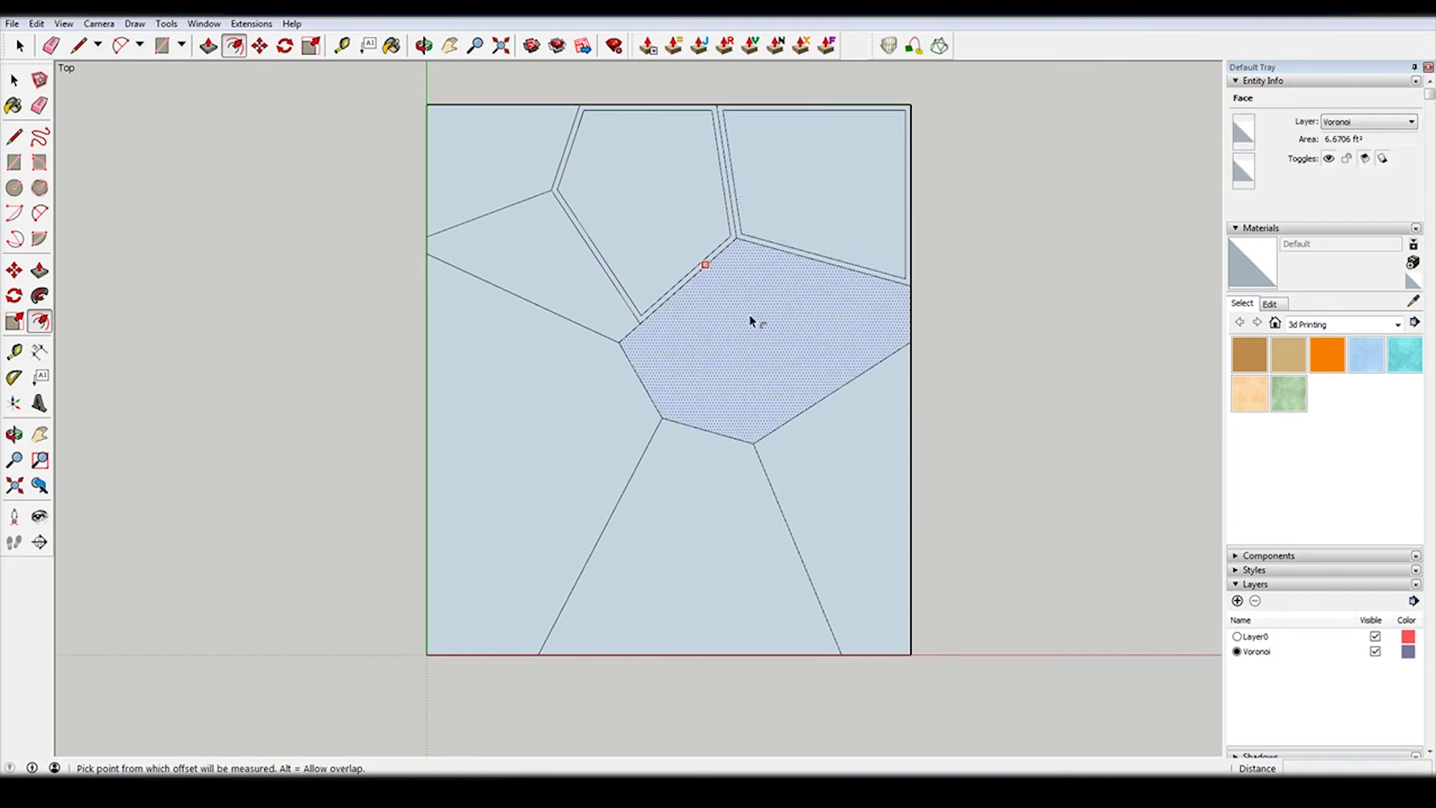
{"action": "left_click", "coordinate": [799, 334]}
{"action": "key", "text": "Escape"}
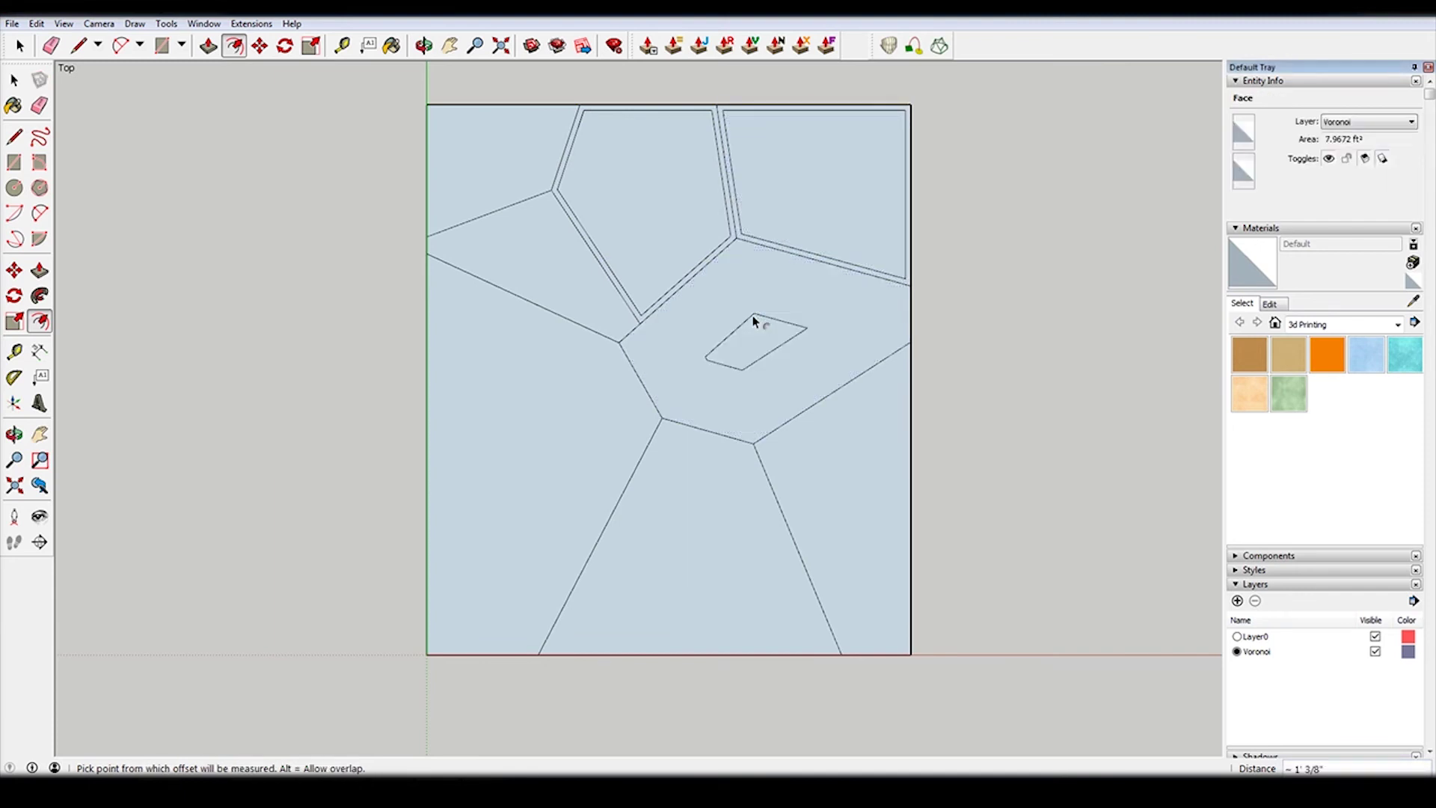
{"action": "left_click", "coordinate": [782, 293]}
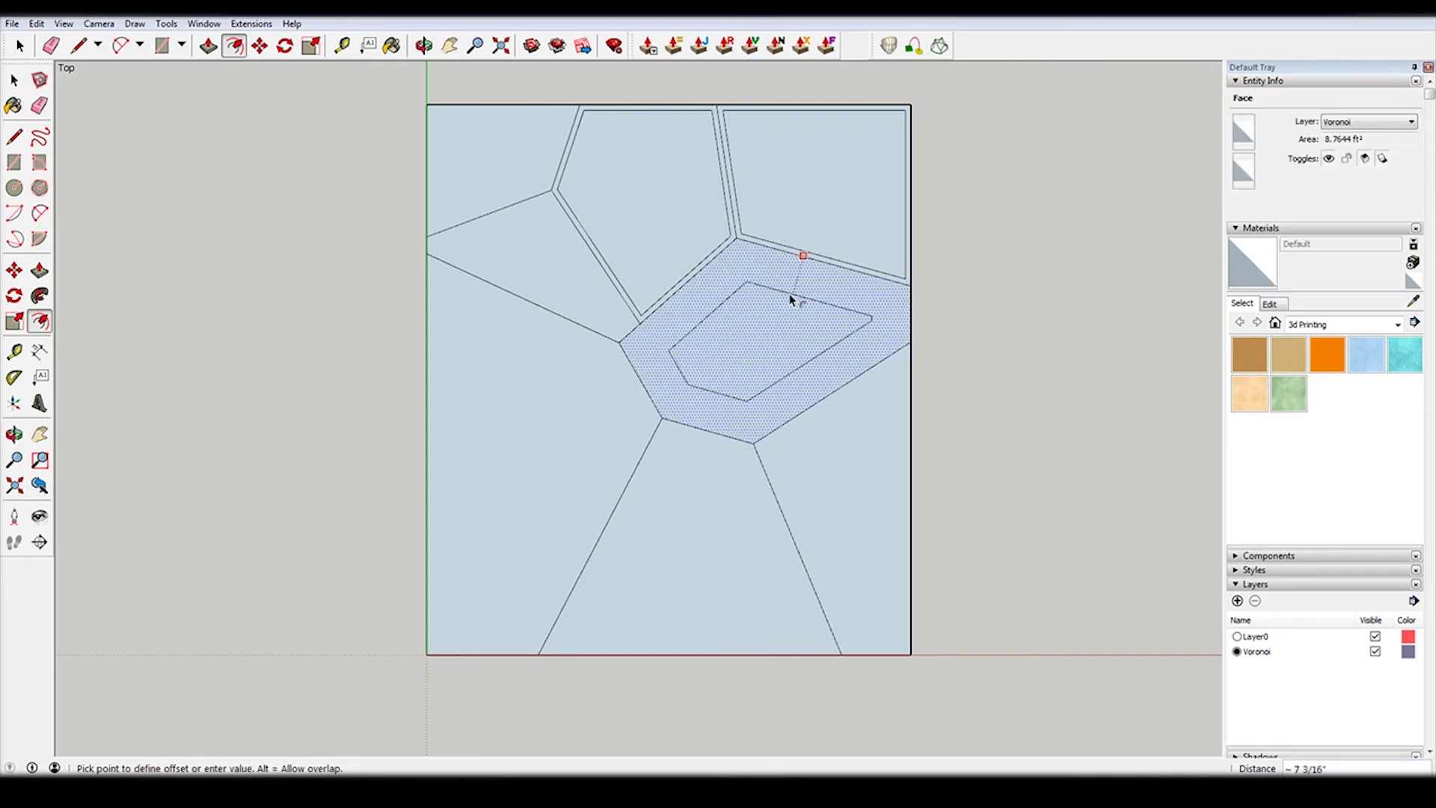
{"action": "type", "text": "1"}
{"action": "key", "text": "Return"}
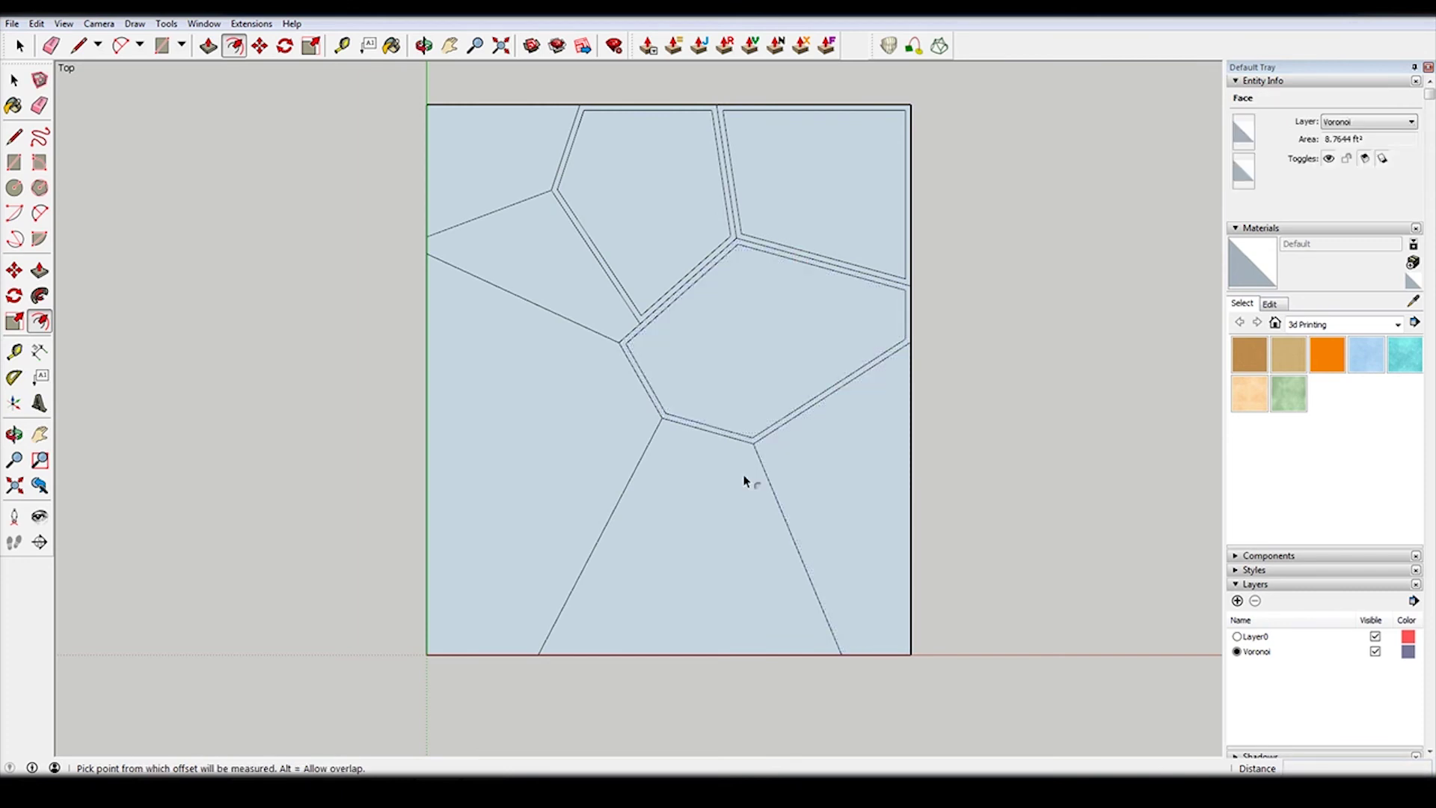
Repeat the 1-unit offset on the lower-right, bottom, left, upper-left and top-left corner cells.
{"action": "scroll", "coordinate": [828, 528], "scroll_direction": "up", "scroll_amount": 3}
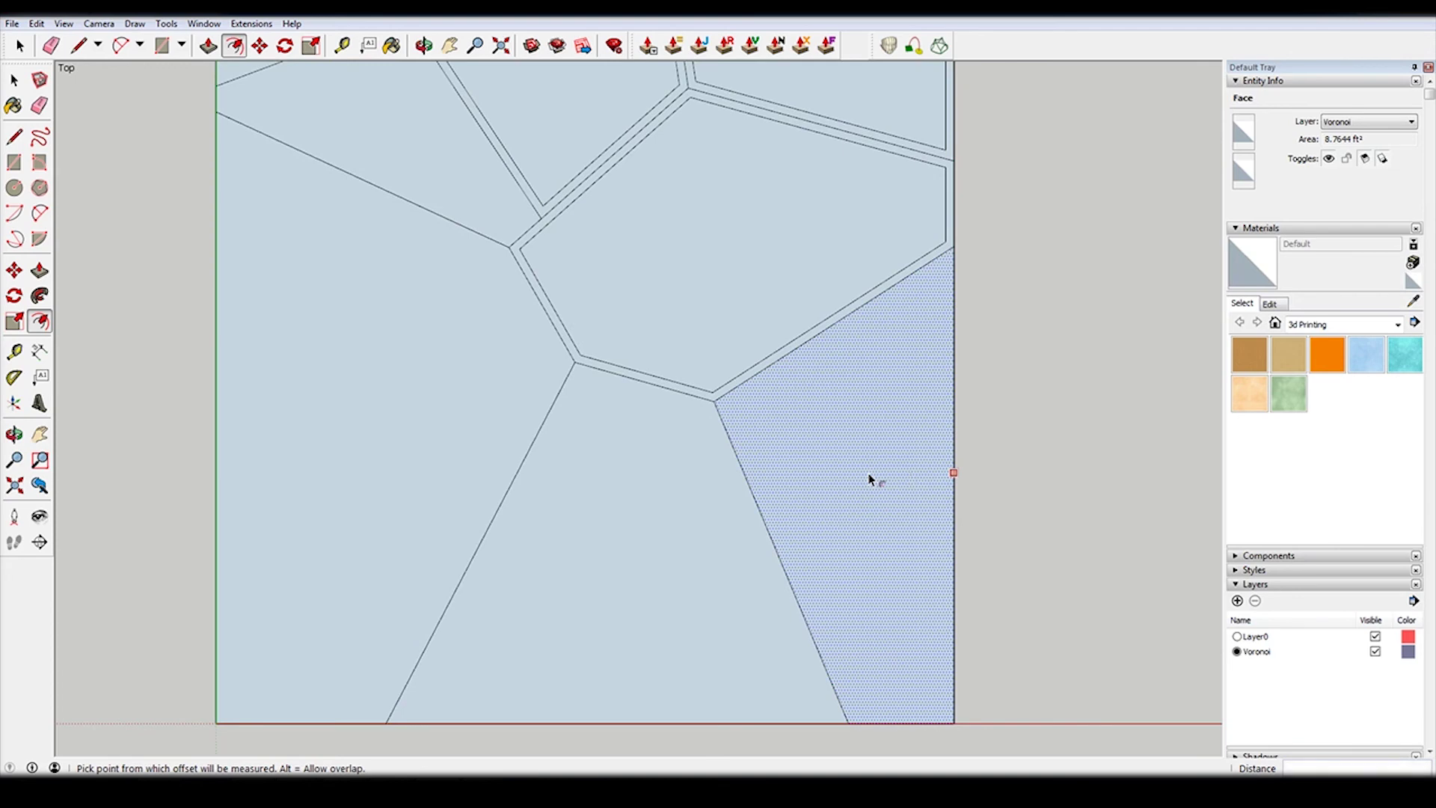
{"action": "double_click", "coordinate": [870, 479]}
{"action": "double_click", "coordinate": [647, 499]}
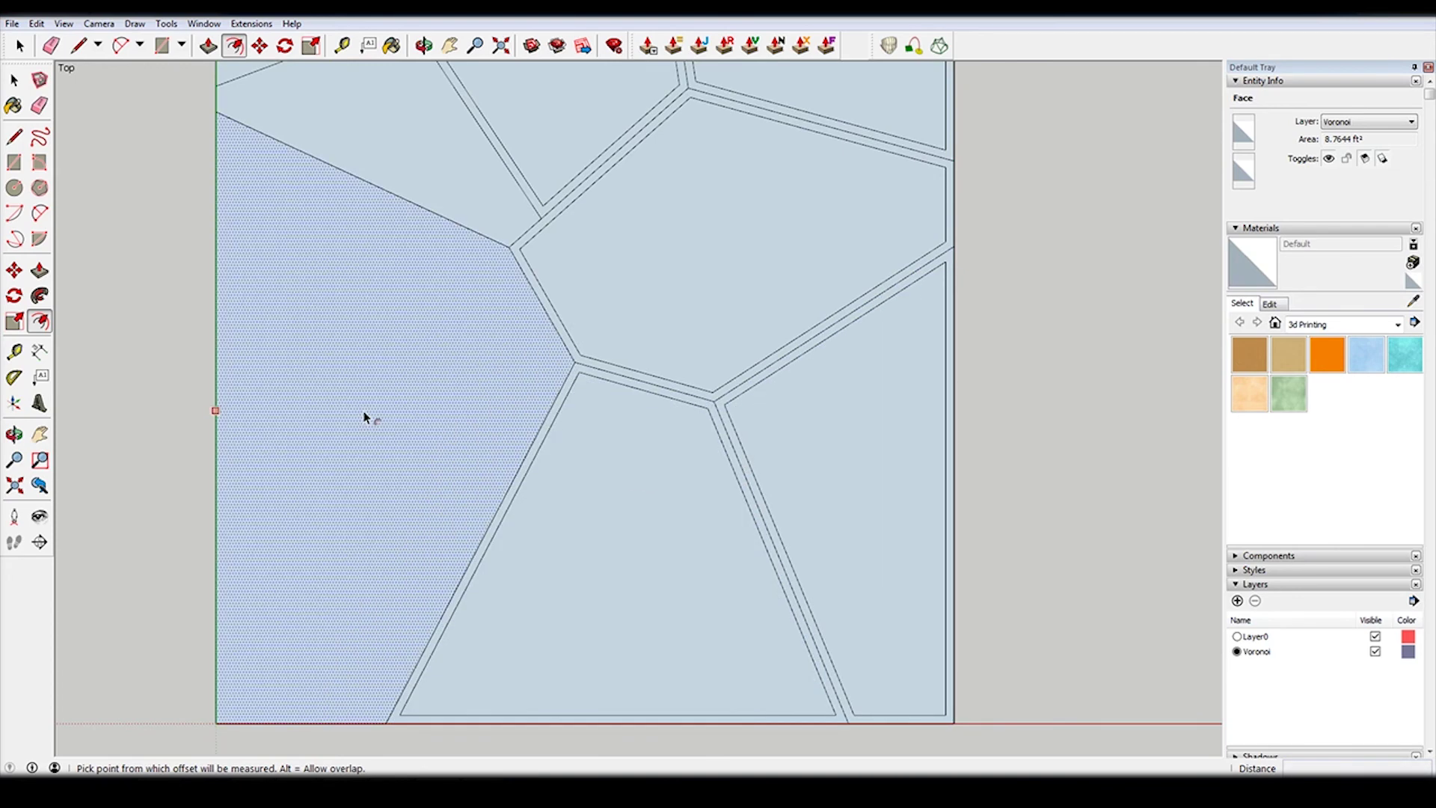
{"action": "double_click", "coordinate": [364, 417]}
{"action": "scroll", "coordinate": [374, 426], "scroll_direction": "down", "scroll_amount": 2}
{"action": "scroll", "coordinate": [347, 190], "scroll_direction": "up", "scroll_amount": 3}
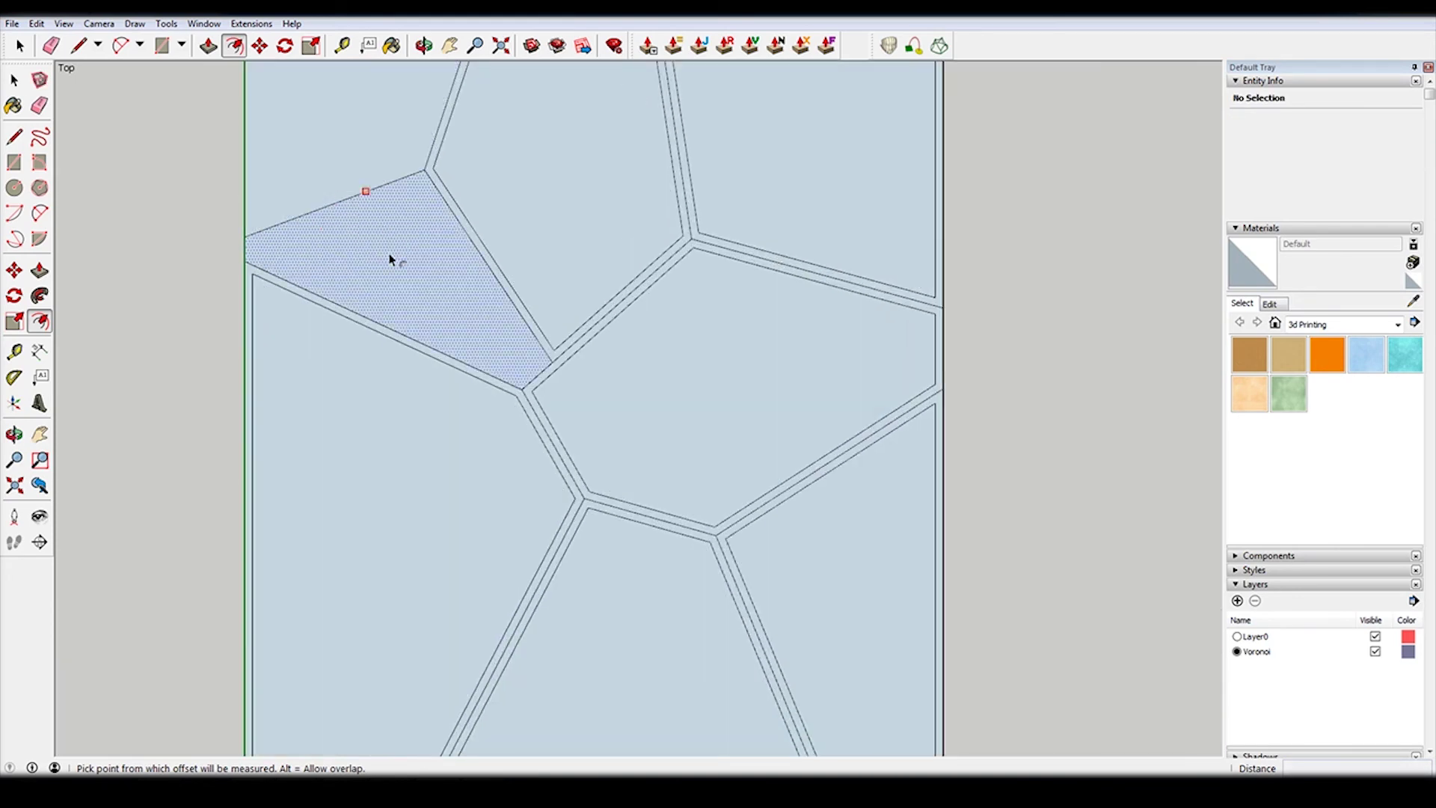
{"action": "double_click", "coordinate": [394, 257]}
{"action": "double_click", "coordinate": [329, 146]}
{"action": "scroll", "coordinate": [391, 257], "scroll_direction": "down", "scroll_amount": 1}
{"action": "scroll", "coordinate": [586, 105], "scroll_direction": "up", "scroll_amount": 2}
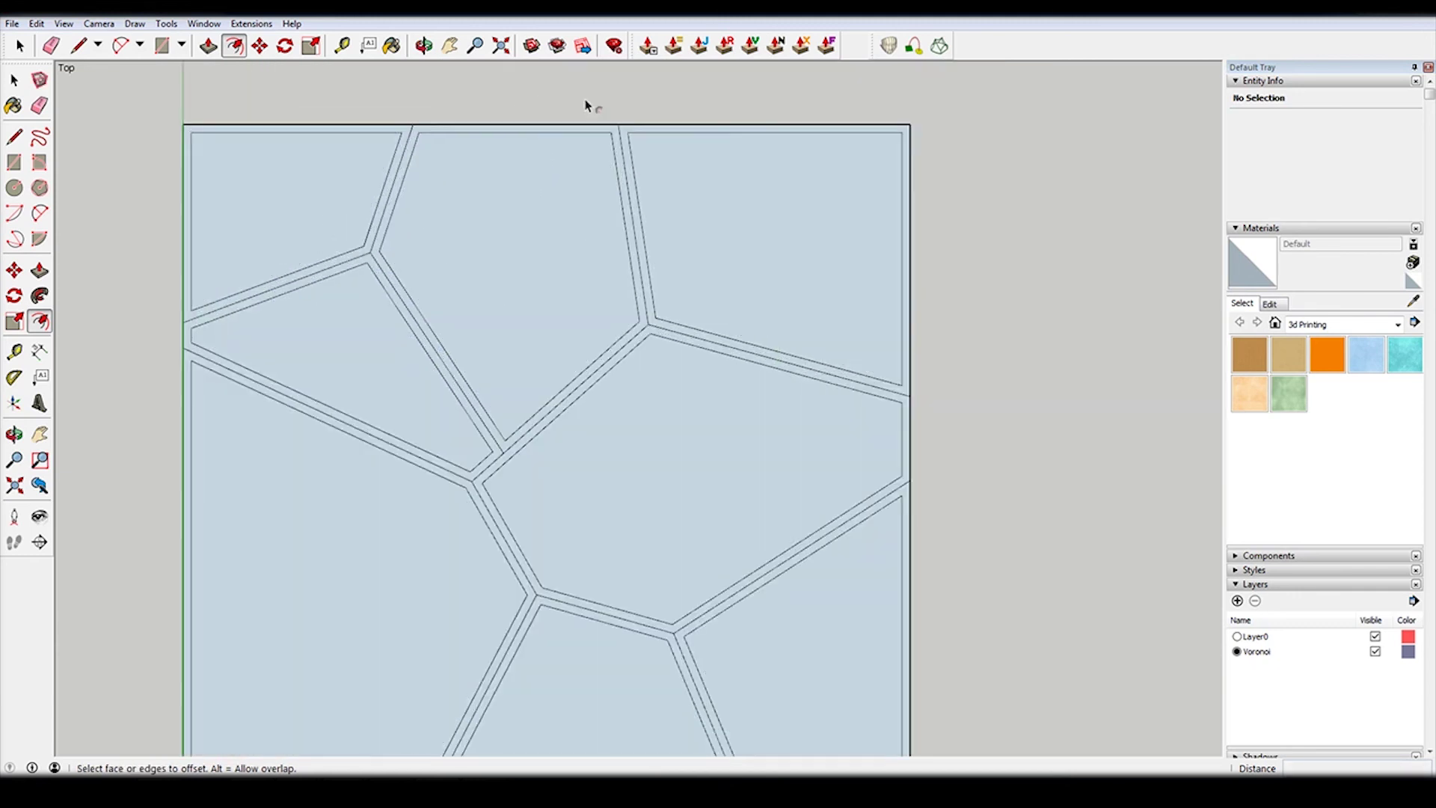
{"action": "key", "text": "space"}
Select all the outer boundary edges of the square along the top, right, bottom and left sides.
{"action": "left_click", "coordinate": [852, 127]}
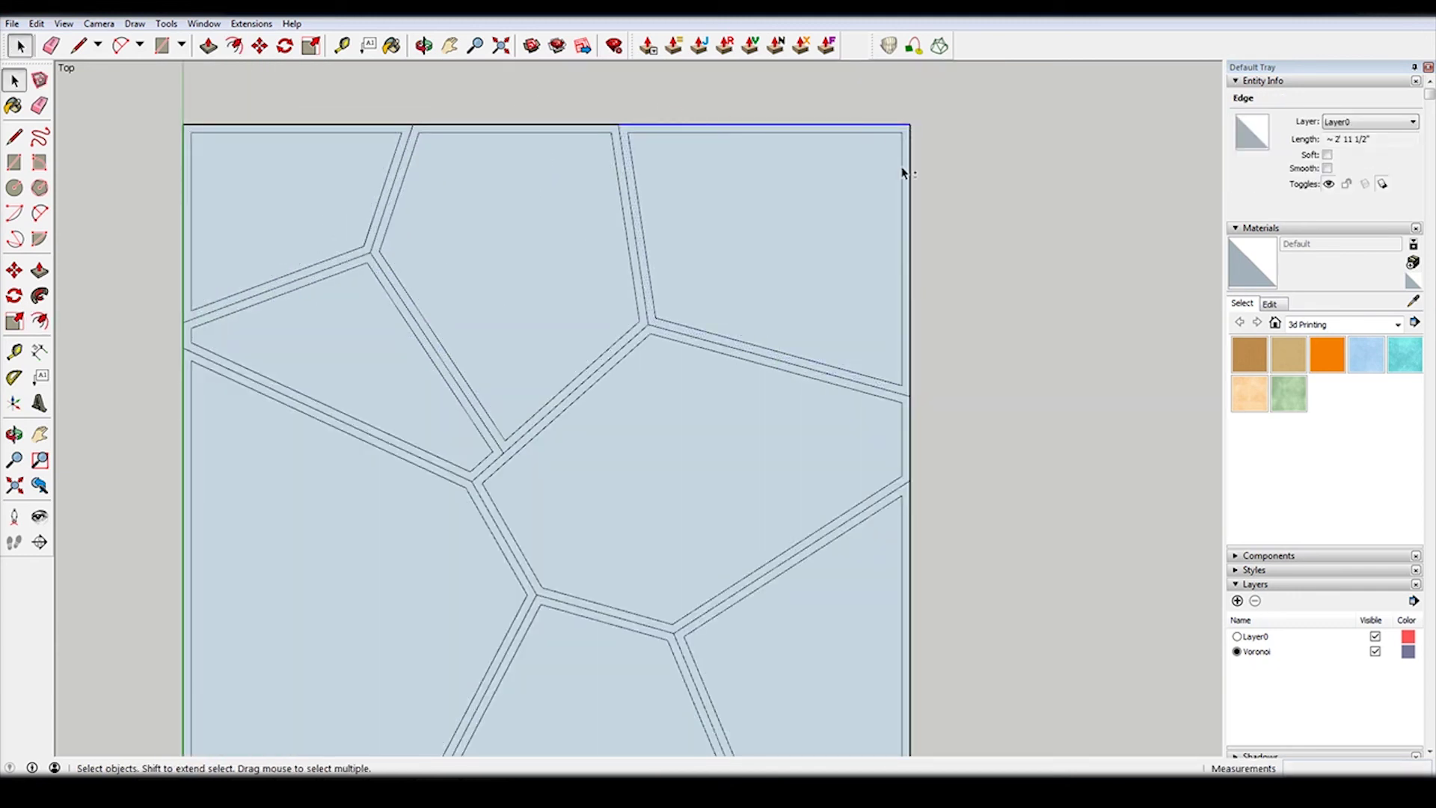
{"action": "left_click_drag", "start_coordinate": [137, 101], "coordinate": [958, 134]}
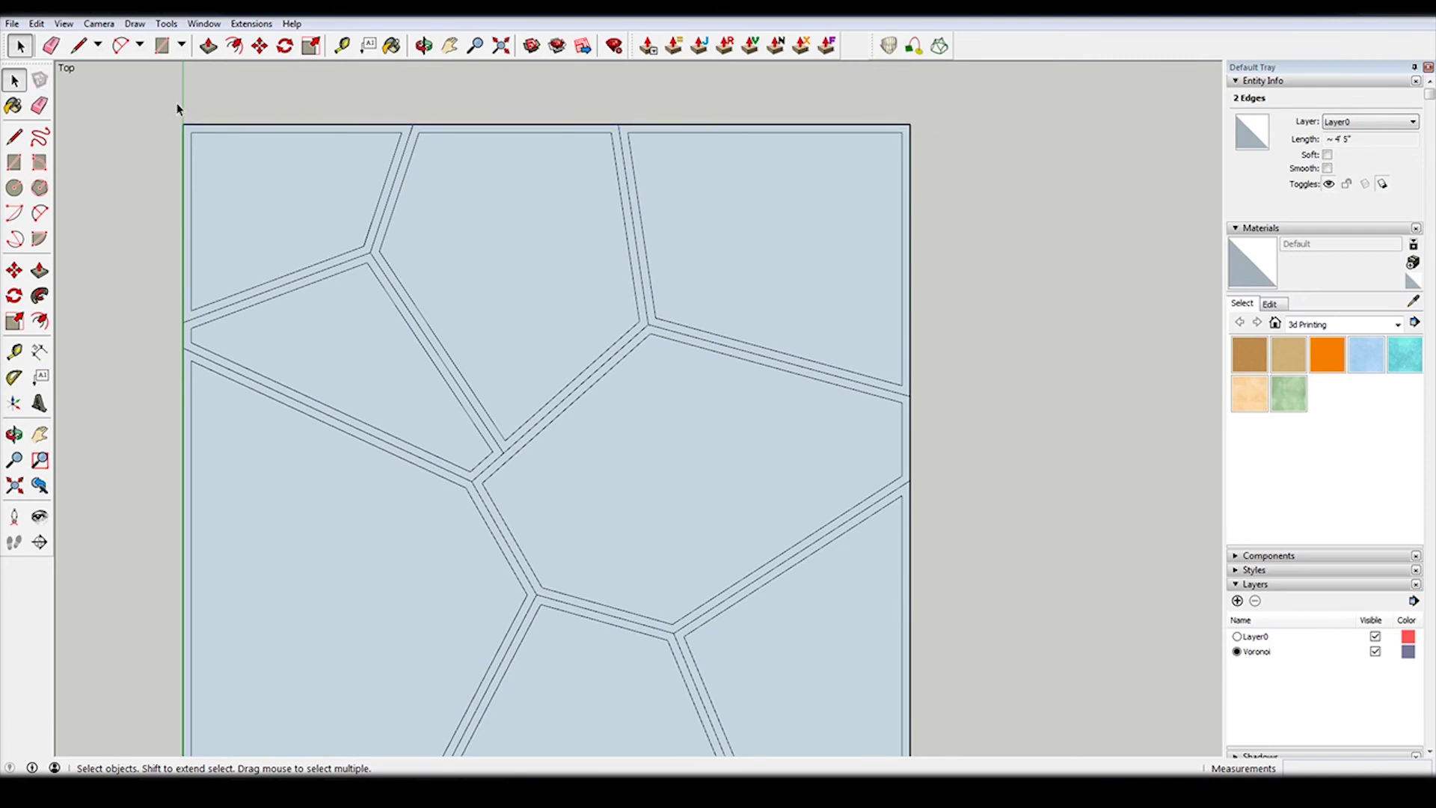
{"action": "left_click_drag", "start_coordinate": [153, 97], "coordinate": [950, 133]}
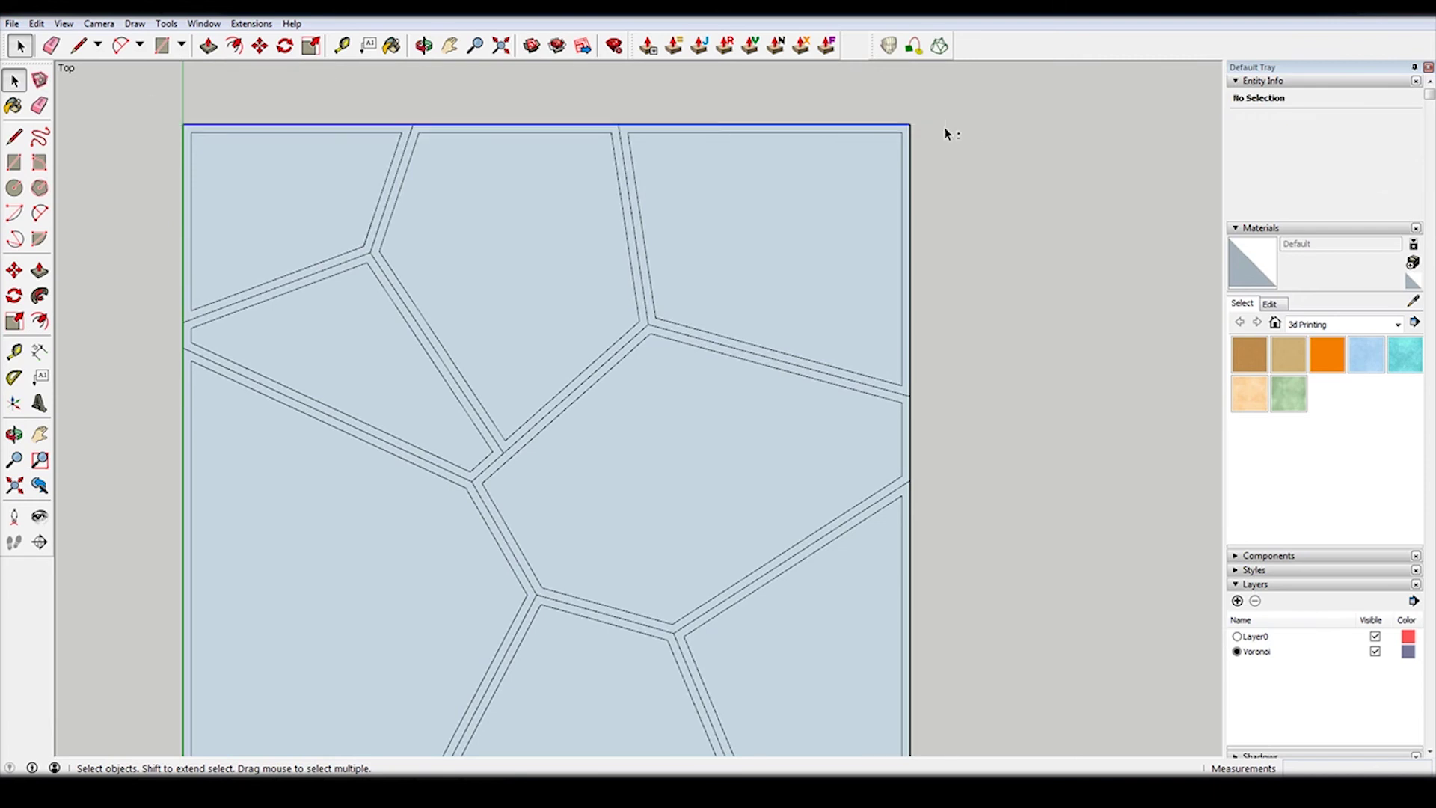
{"action": "scroll", "coordinate": [909, 106], "scroll_direction": "down", "scroll_amount": 3}
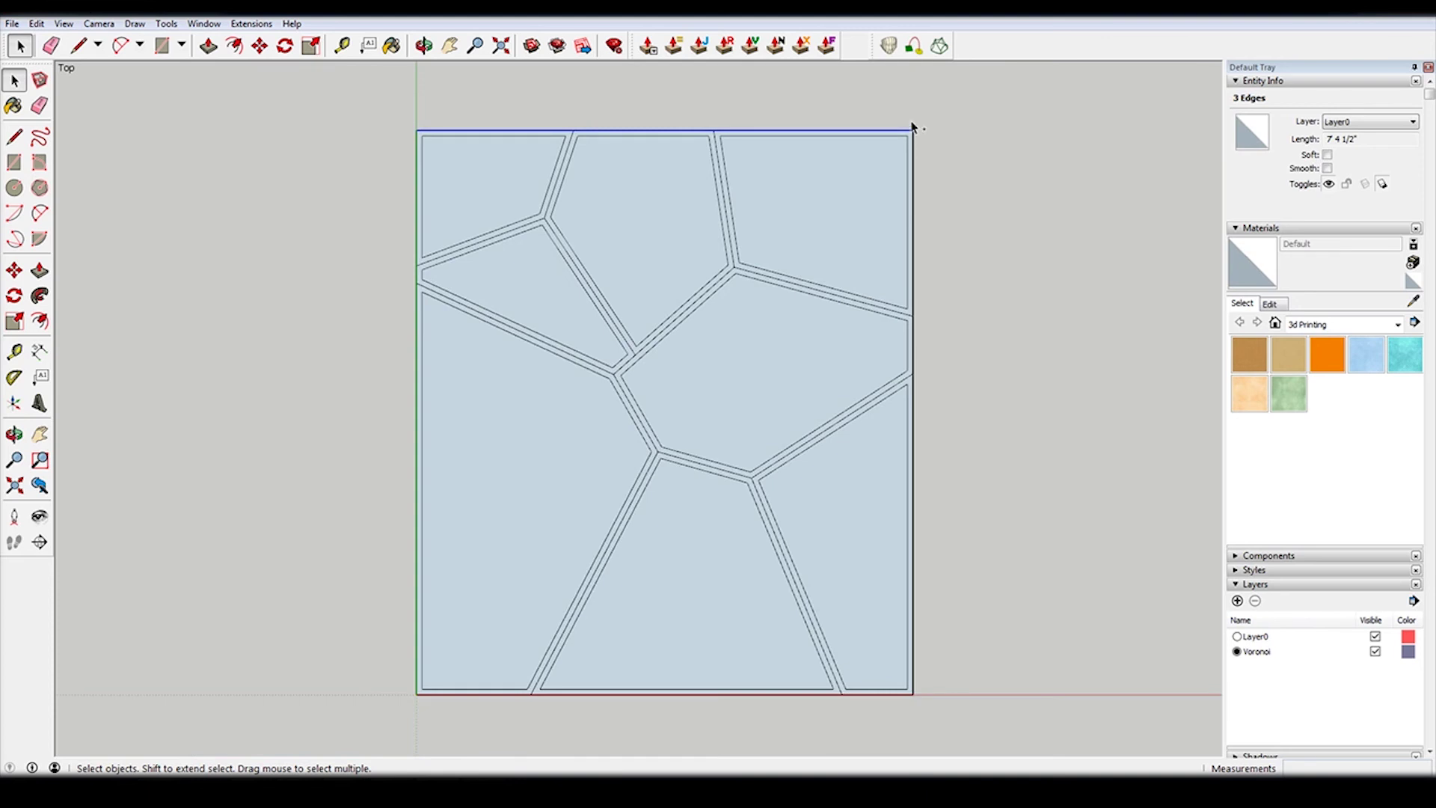
{"action": "left_click_drag", "start_coordinate": [911, 119], "coordinate": [963, 727], "text": "shift"}
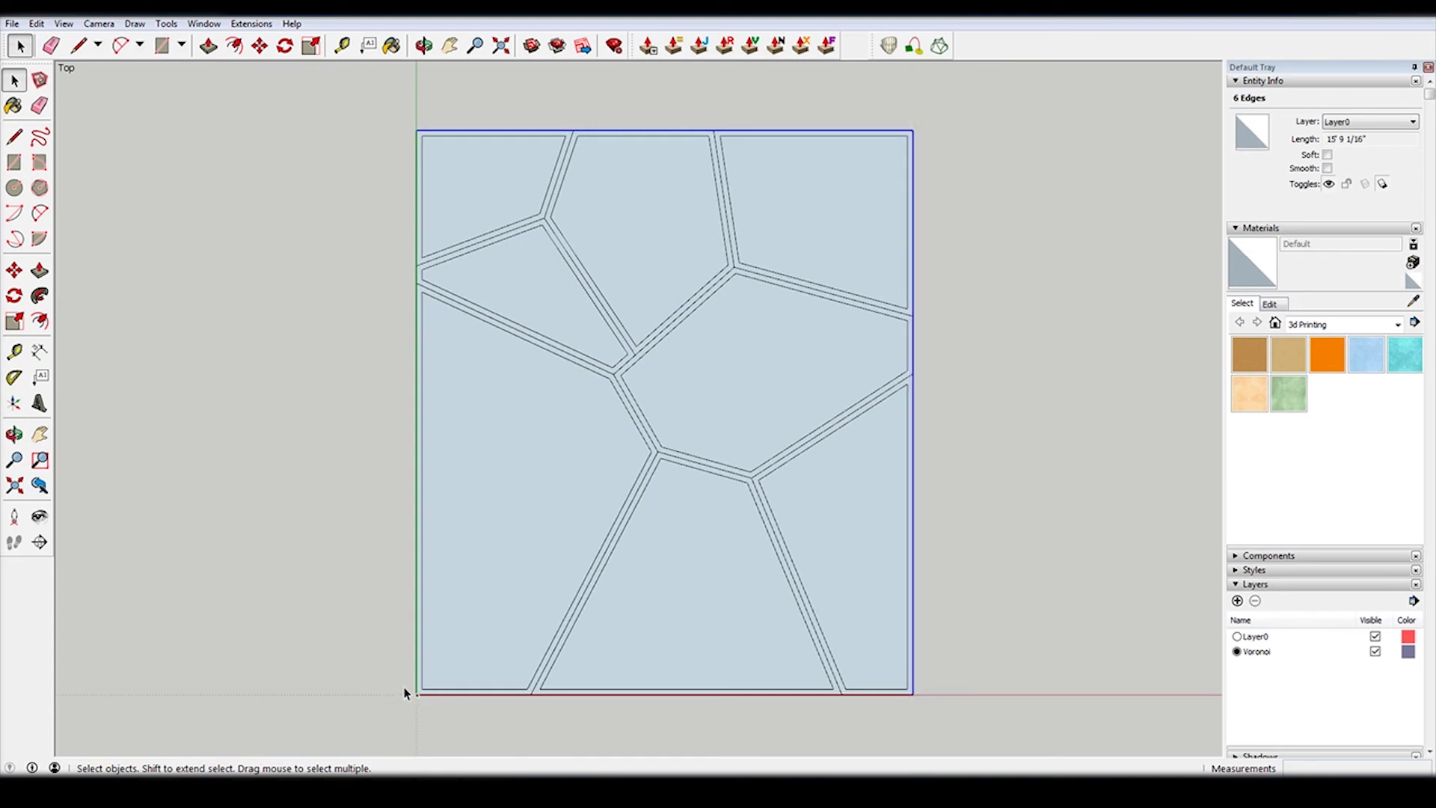
{"action": "left_click_drag", "start_coordinate": [410, 695], "coordinate": [946, 729], "text": "shift"}
{"action": "left_click_drag", "start_coordinate": [366, 458], "coordinate": [420, 732], "text": "shift"}
Offset the selected boundary edges by 1 inch from the top-right corner, then clear the selection.
{"action": "left_click", "coordinate": [234, 45]}
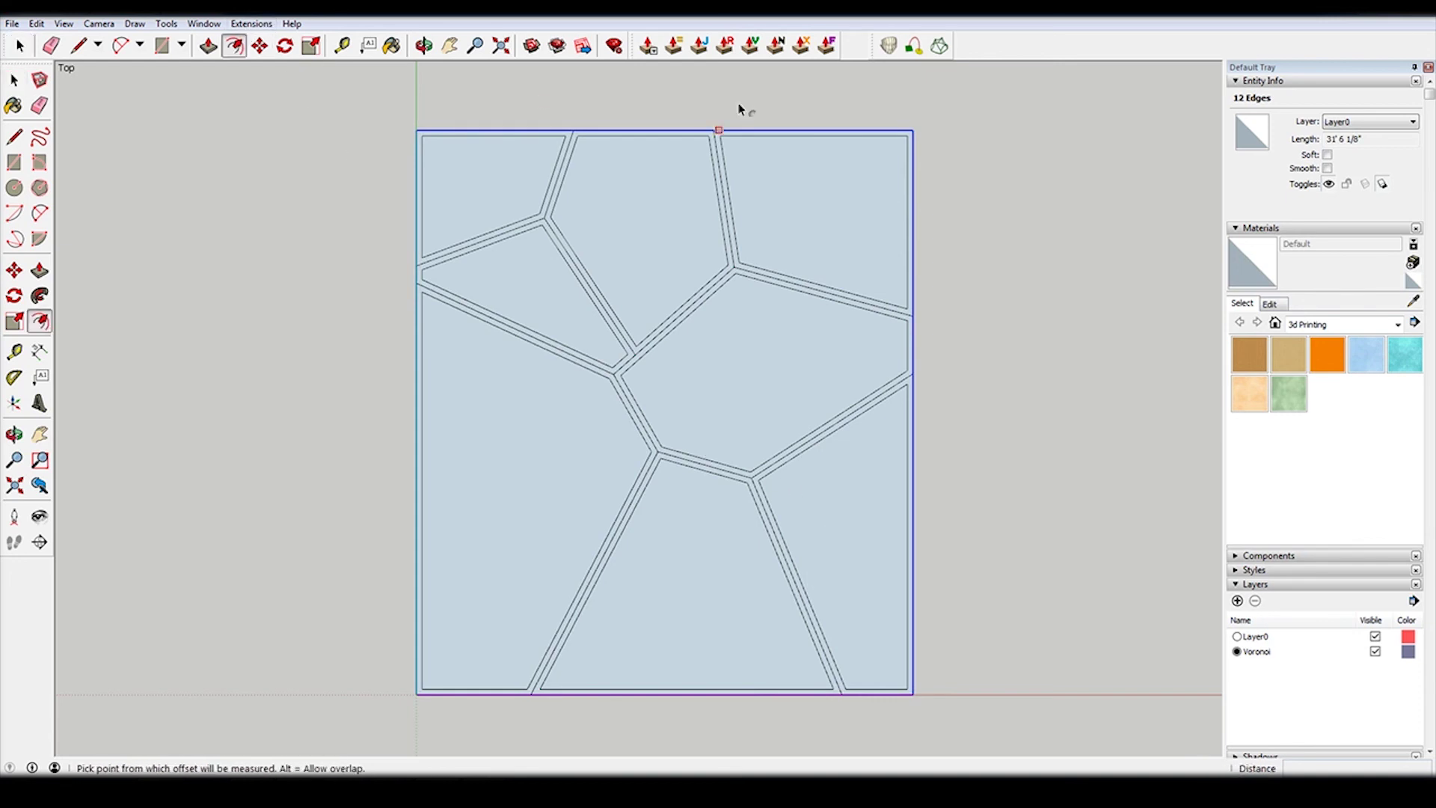
{"action": "scroll", "coordinate": [888, 152], "scroll_direction": "up", "scroll_amount": 3}
{"action": "left_click", "coordinate": [888, 165]}
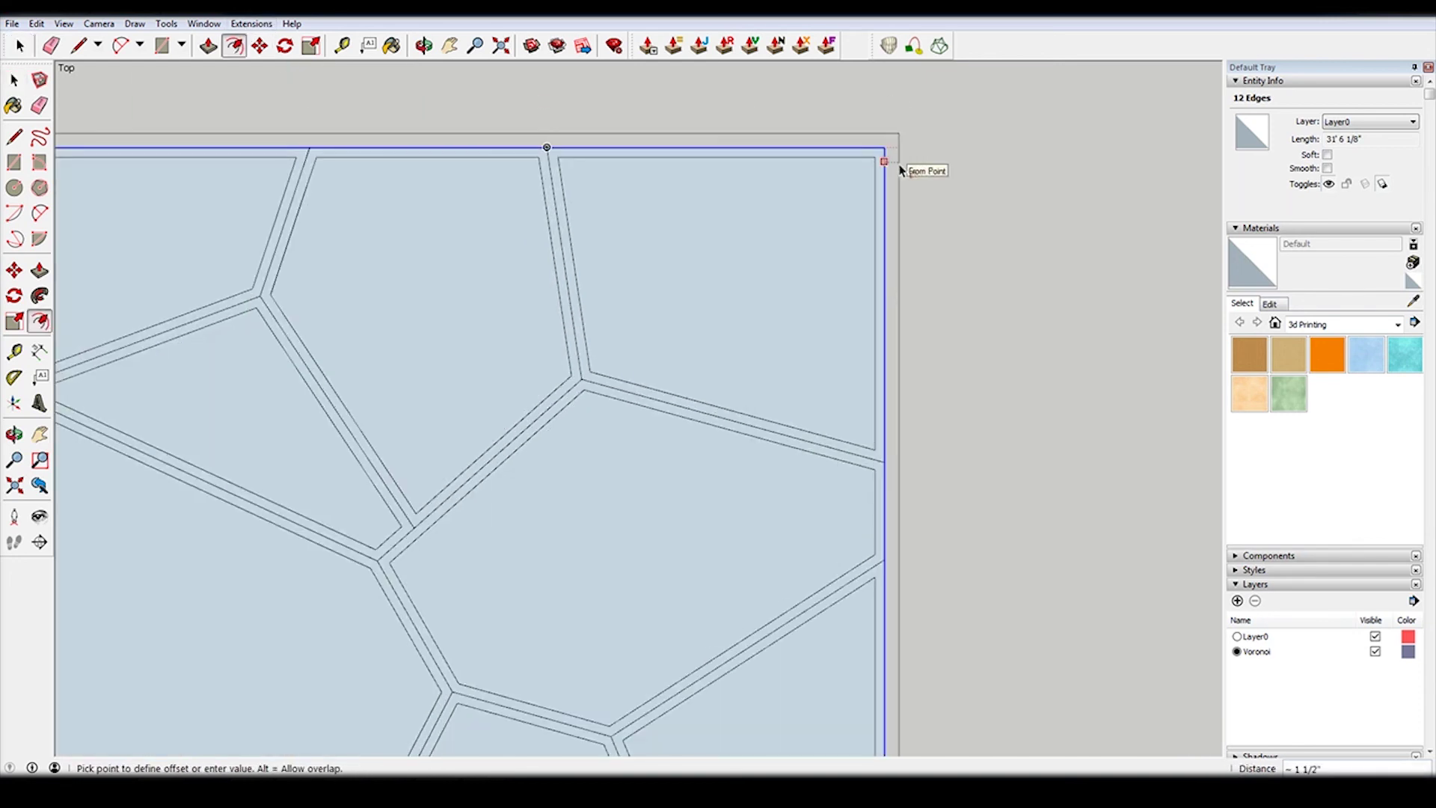
{"action": "type", "text": "1"}
{"action": "key", "text": "Return"}
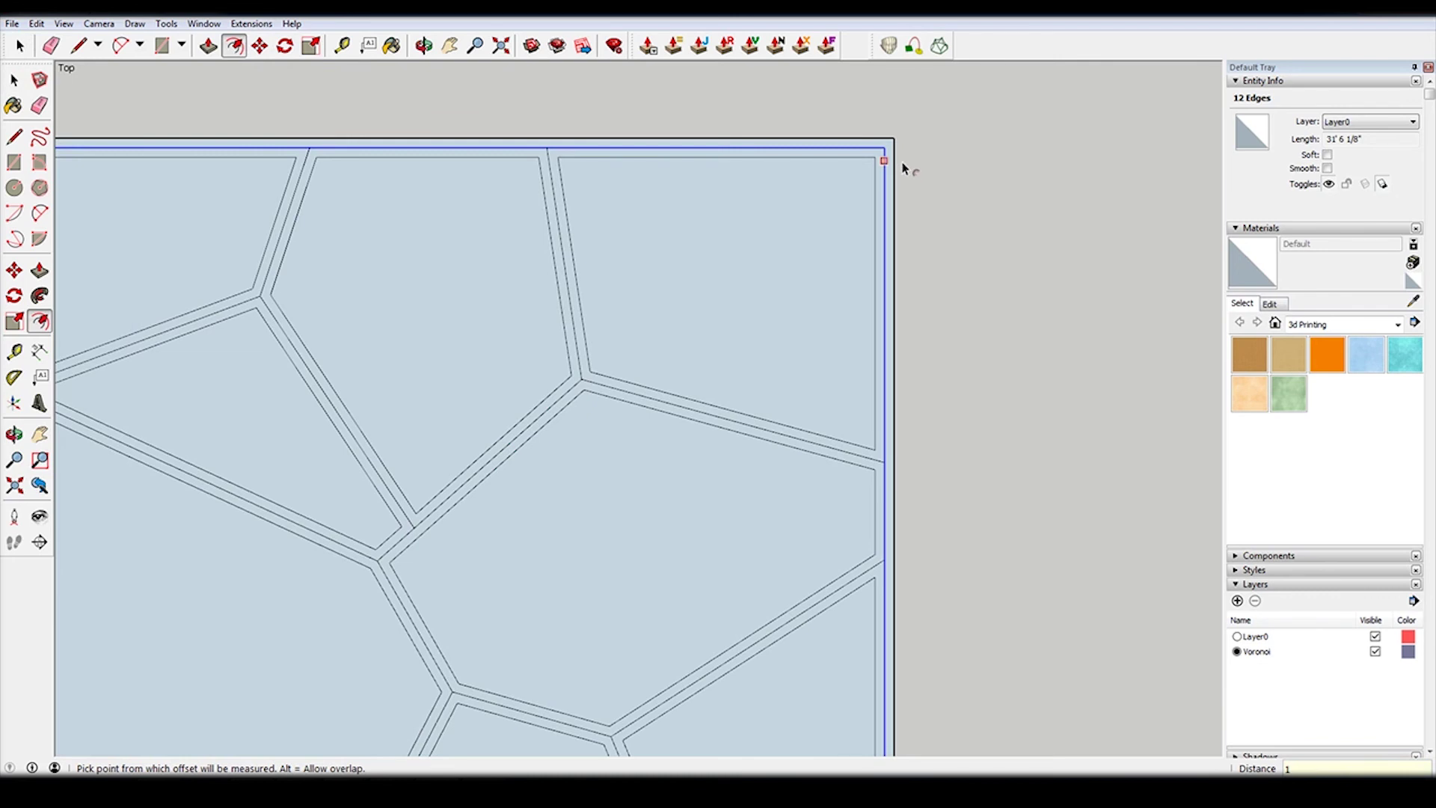
{"action": "scroll", "coordinate": [908, 169], "scroll_direction": "down", "scroll_amount": 4}
{"action": "left_click", "coordinate": [20, 46]}
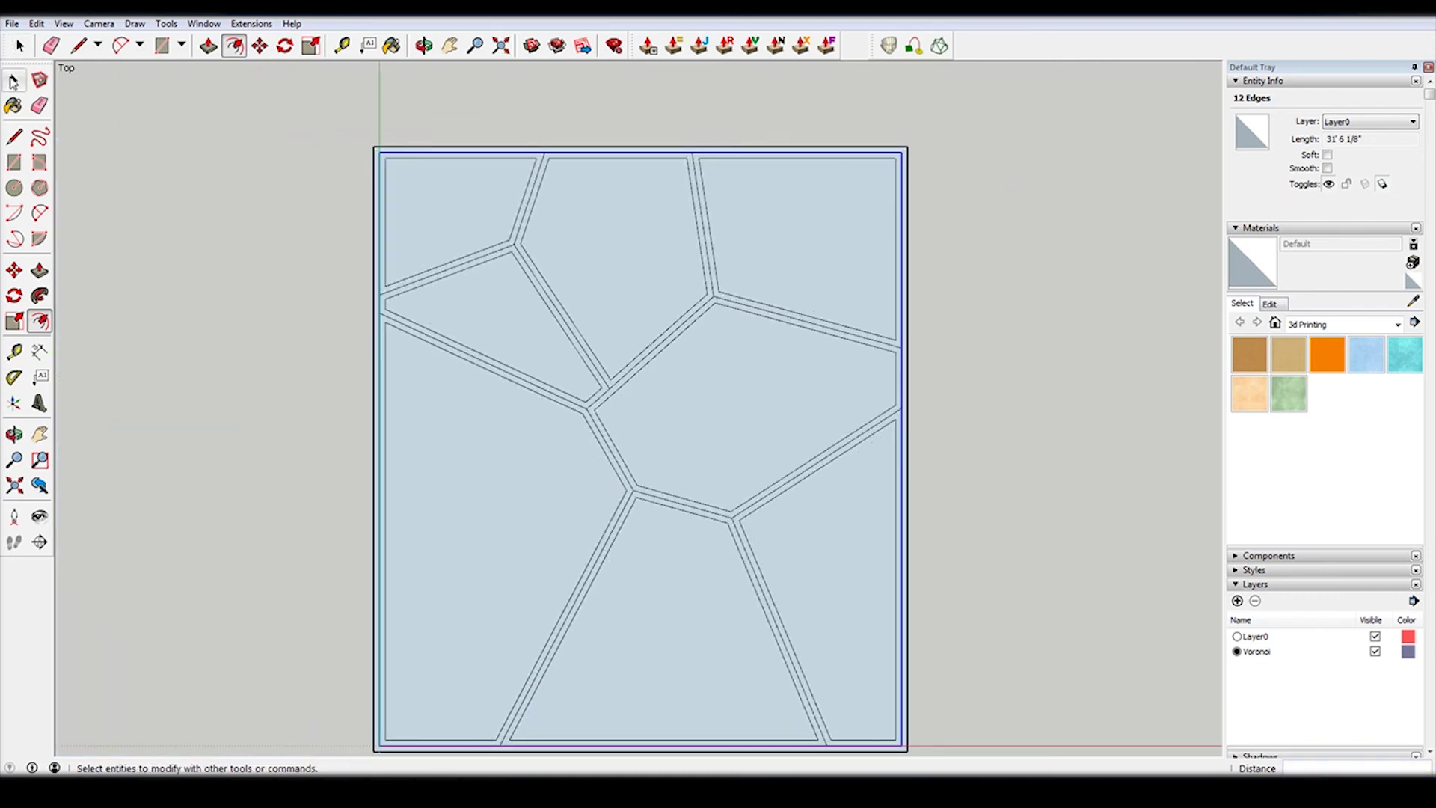
{"action": "left_click", "coordinate": [952, 153]}
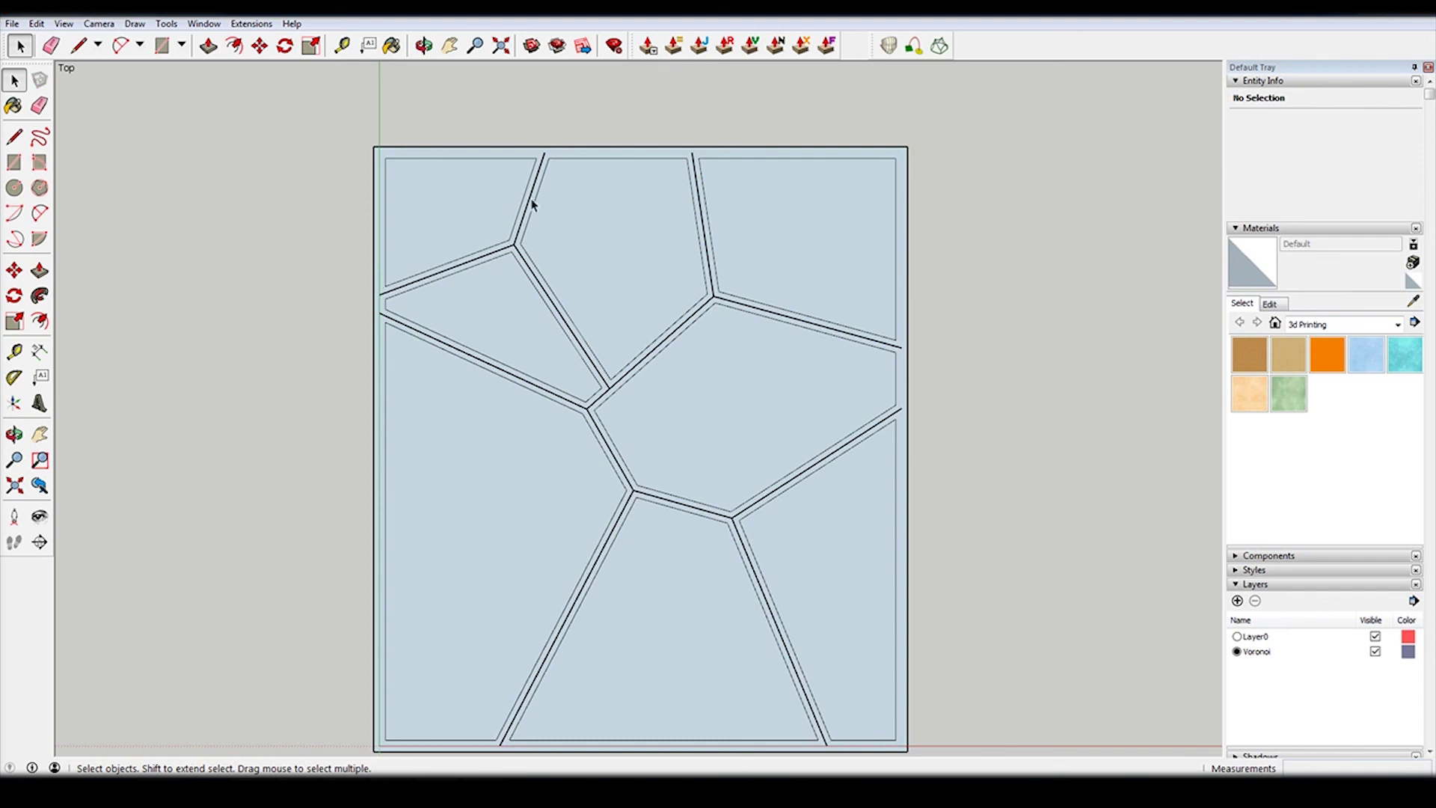
Delete all eight Voronoi cell faces, leaving the open frame strips, and tilt the view into 3D.
{"action": "scroll", "coordinate": [792, 263], "scroll_direction": "down", "scroll_amount": 2}
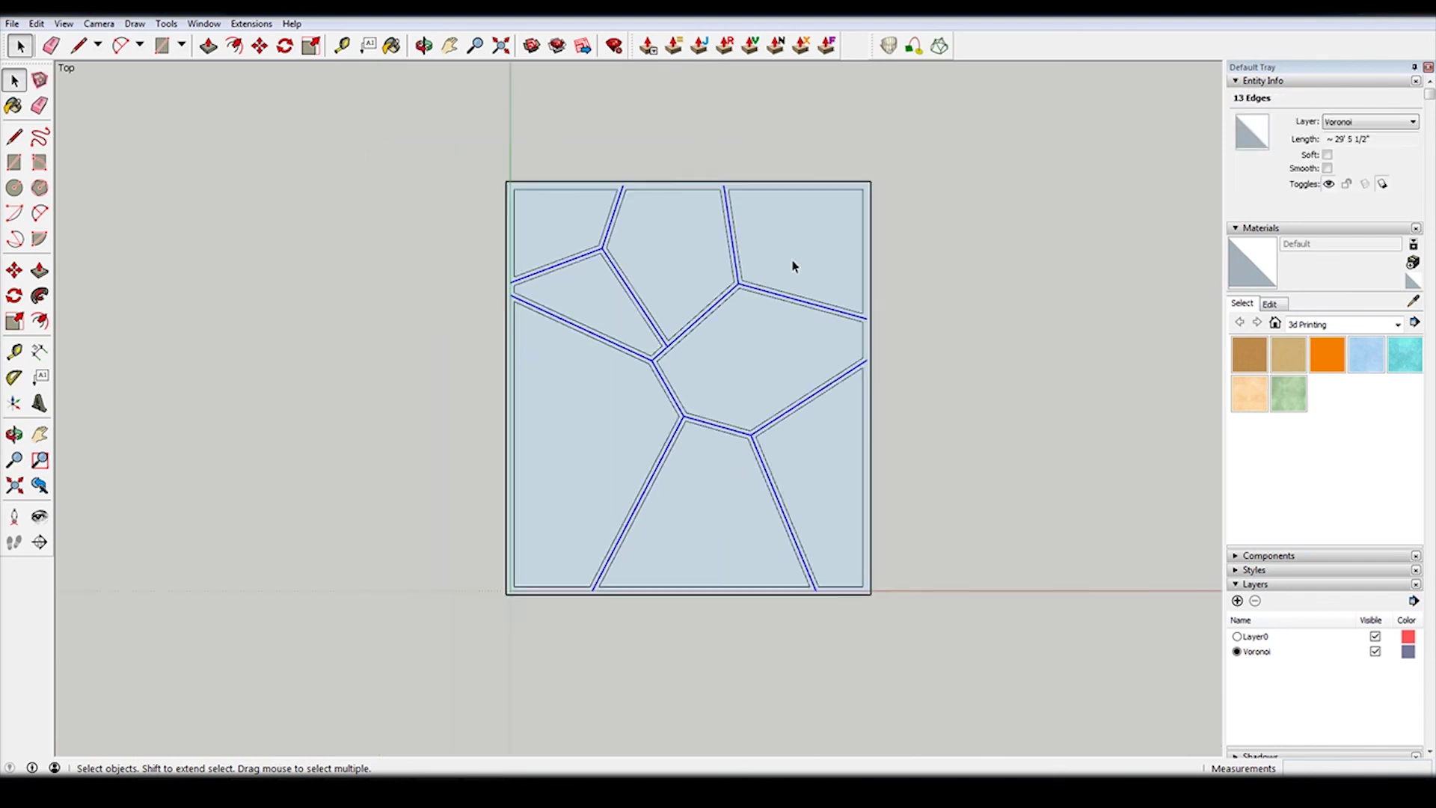
{"action": "key", "text": "ctrl+t"}
{"action": "left_click", "coordinate": [752, 325]}
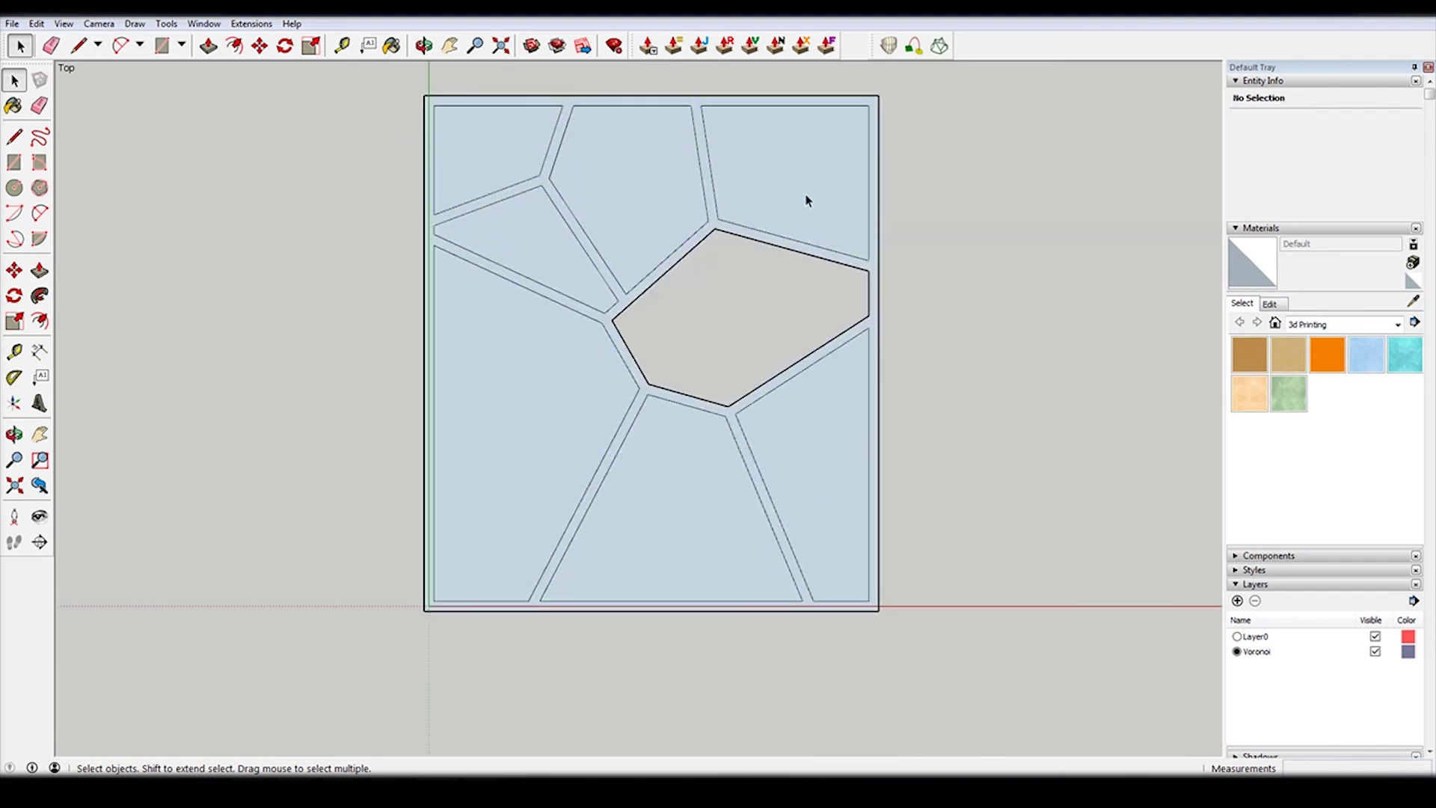
{"action": "left_click", "coordinate": [805, 202]}
{"action": "left_click", "coordinate": [593, 234]}
{"action": "left_click", "coordinate": [526, 241]}
{"action": "left_click", "coordinate": [508, 203]}
{"action": "left_click", "coordinate": [512, 424]}
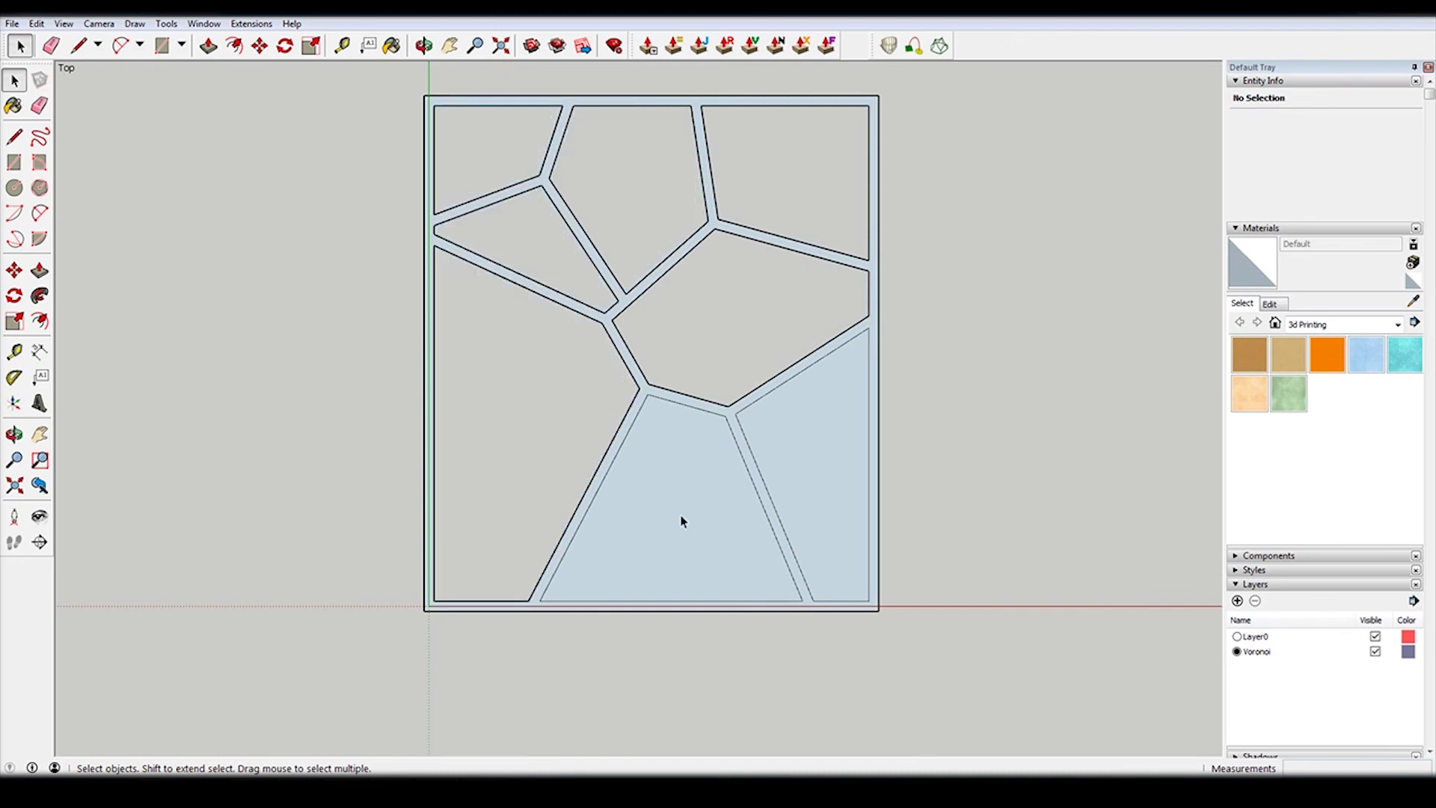
{"action": "left_click", "coordinate": [684, 522]}
{"action": "left_click", "coordinate": [855, 488]}
{"action": "middle_click_drag", "start_coordinate": [962, 574], "coordinate": [739, 104]}
Push/Pull the frame face up 2 inches and orbit to inspect the raised lattice.
{"action": "scroll", "coordinate": [756, 474], "scroll_direction": "up", "scroll_amount": 3}
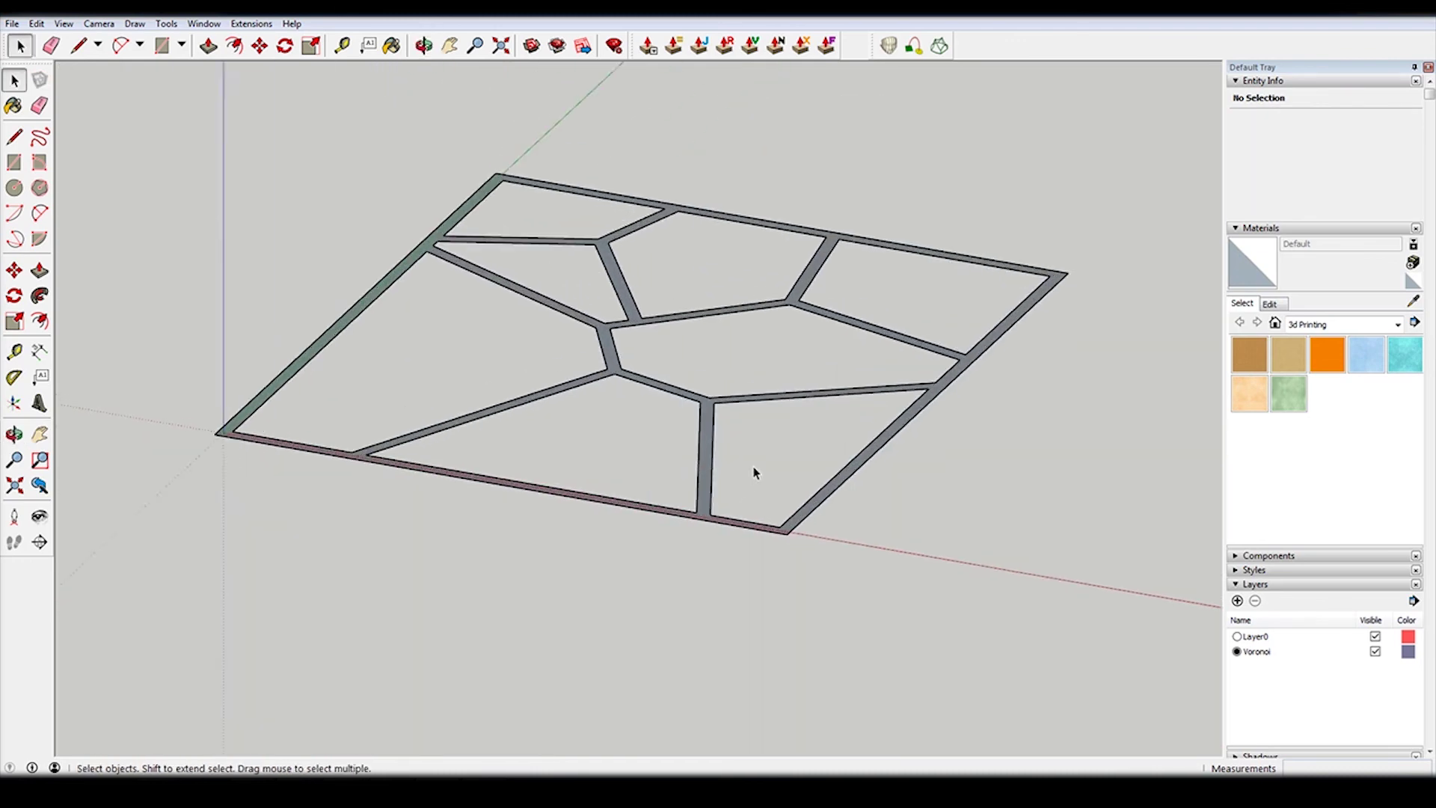
{"action": "key", "text": "p"}
{"action": "left_click", "coordinate": [700, 403]}
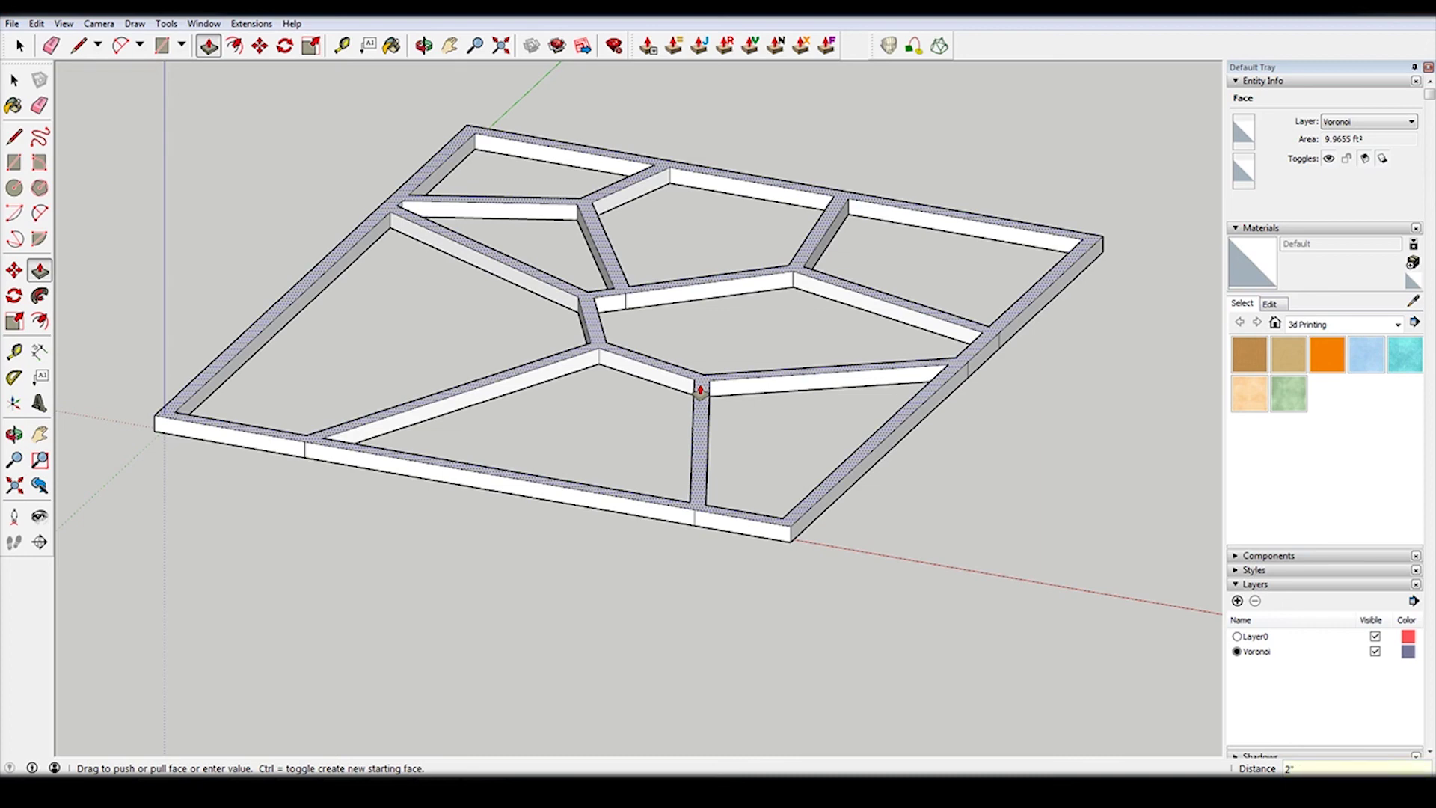
{"action": "key", "text": "Return"}
{"action": "middle_click_drag", "start_coordinate": [343, 359], "coordinate": [801, 485]}
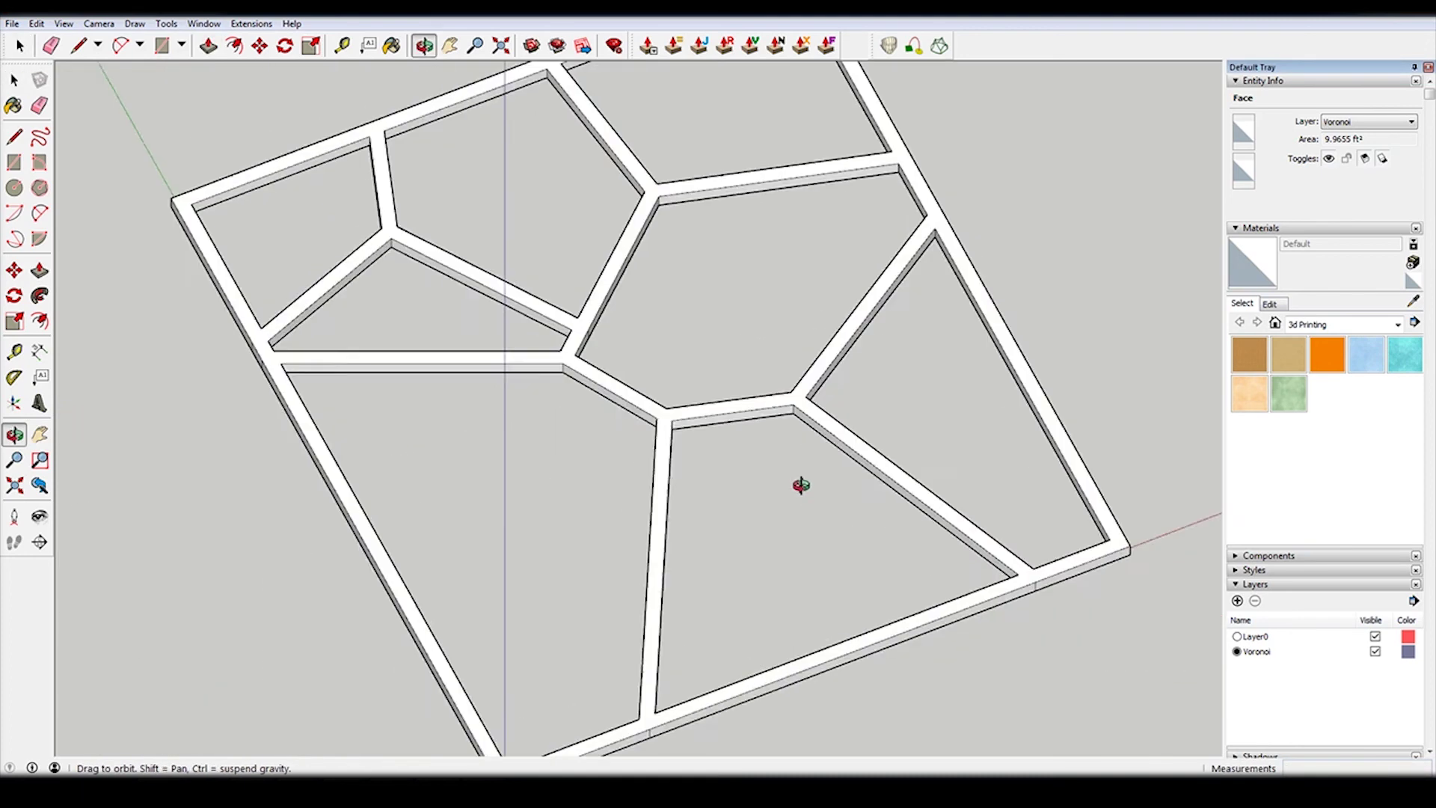
{"action": "scroll", "coordinate": [801, 484], "scroll_direction": "down", "scroll_amount": 3}
Select all of the extruded frame geometry with Ctrl+A.
{"action": "key", "text": "space"}
{"action": "middle_click_drag", "start_coordinate": [712, 474], "coordinate": [609, 434]}
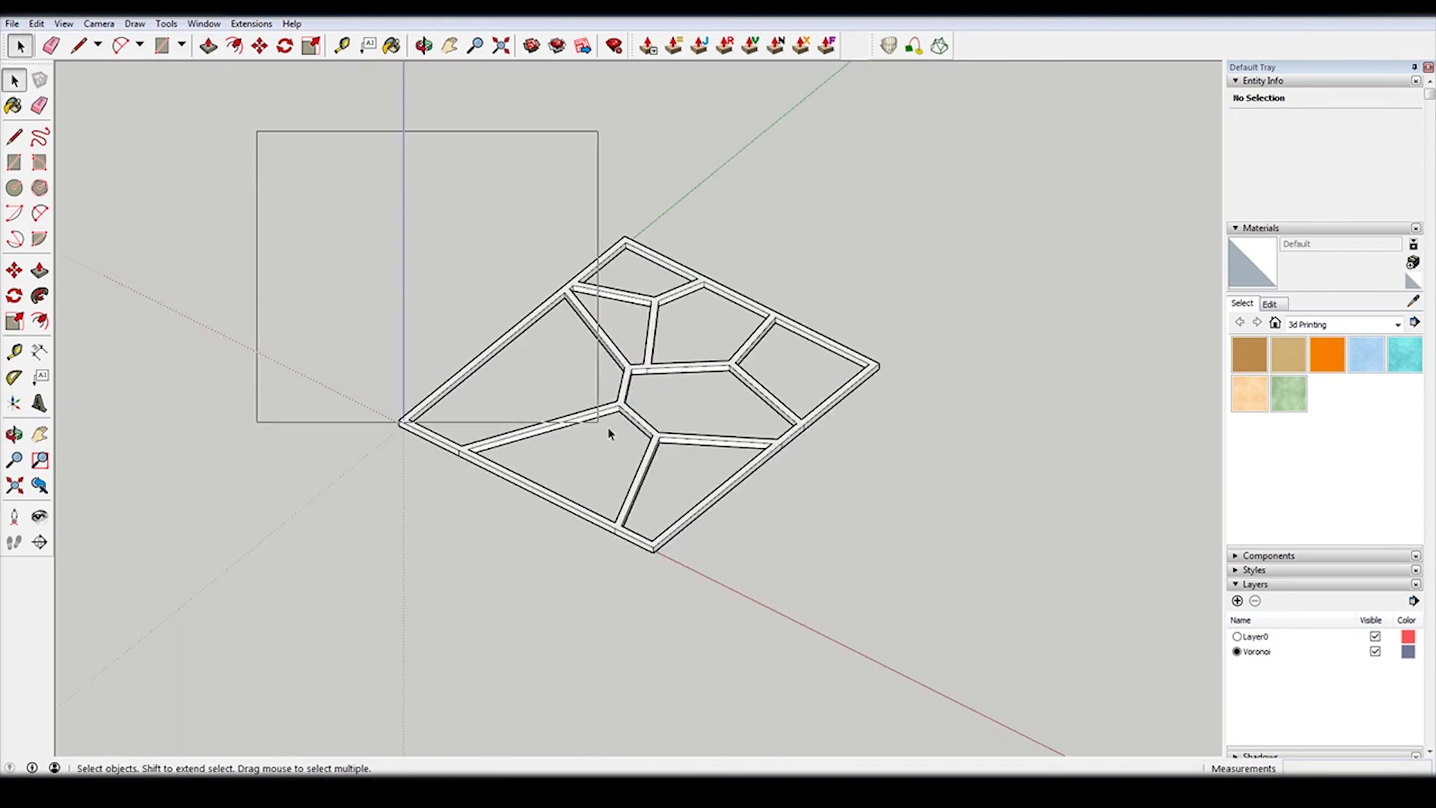
{"action": "key", "text": "ctrl+a"}
Rotate the selected frame 90° about its front corner so it stands upright.
{"action": "scroll", "coordinate": [641, 487], "scroll_direction": "up", "scroll_amount": 5}
{"action": "middle_click_drag", "start_coordinate": [641, 487], "coordinate": [628, 308]}
{"action": "key", "text": "q"}
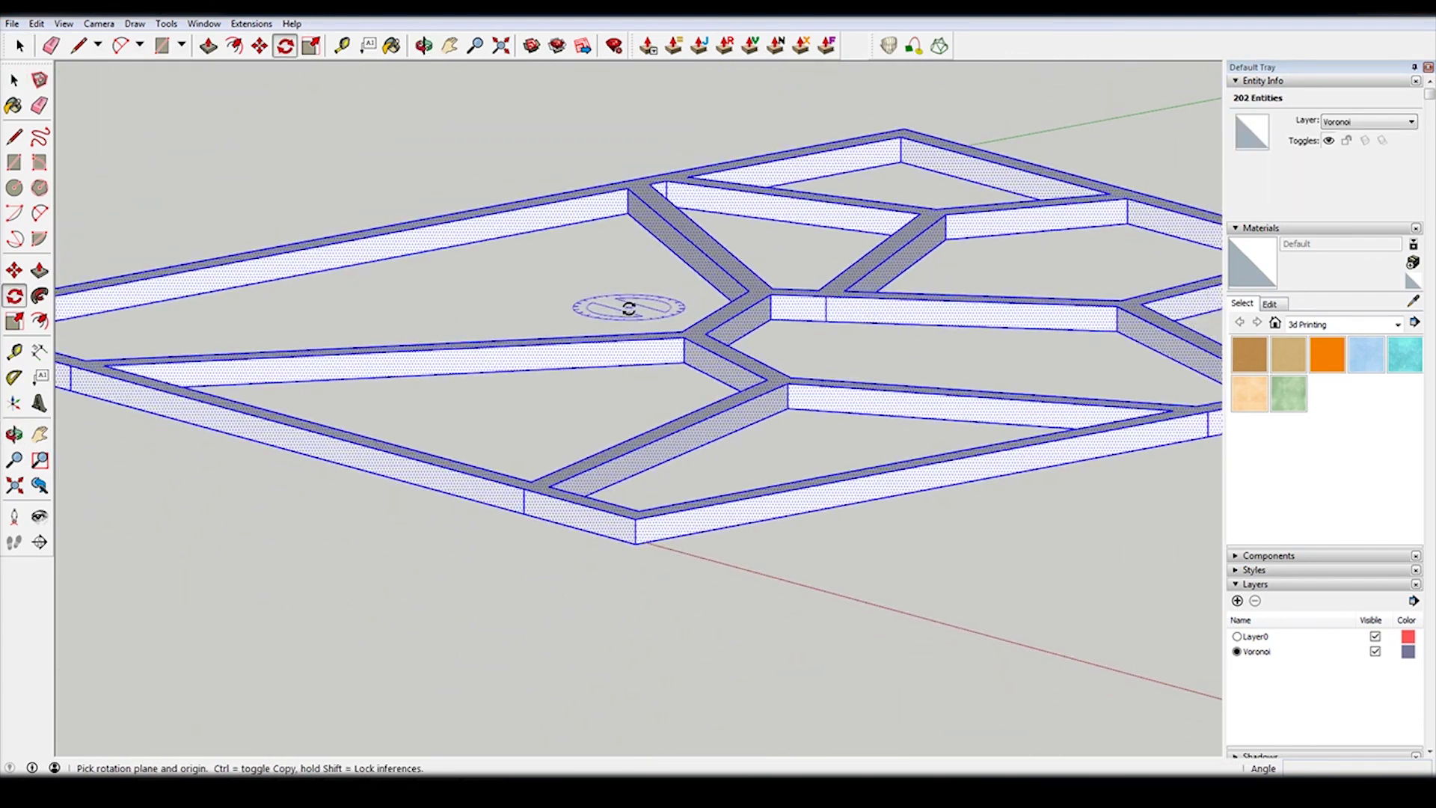
{"action": "left_click", "coordinate": [635, 544]}
{"action": "left_click", "coordinate": [839, 505]}
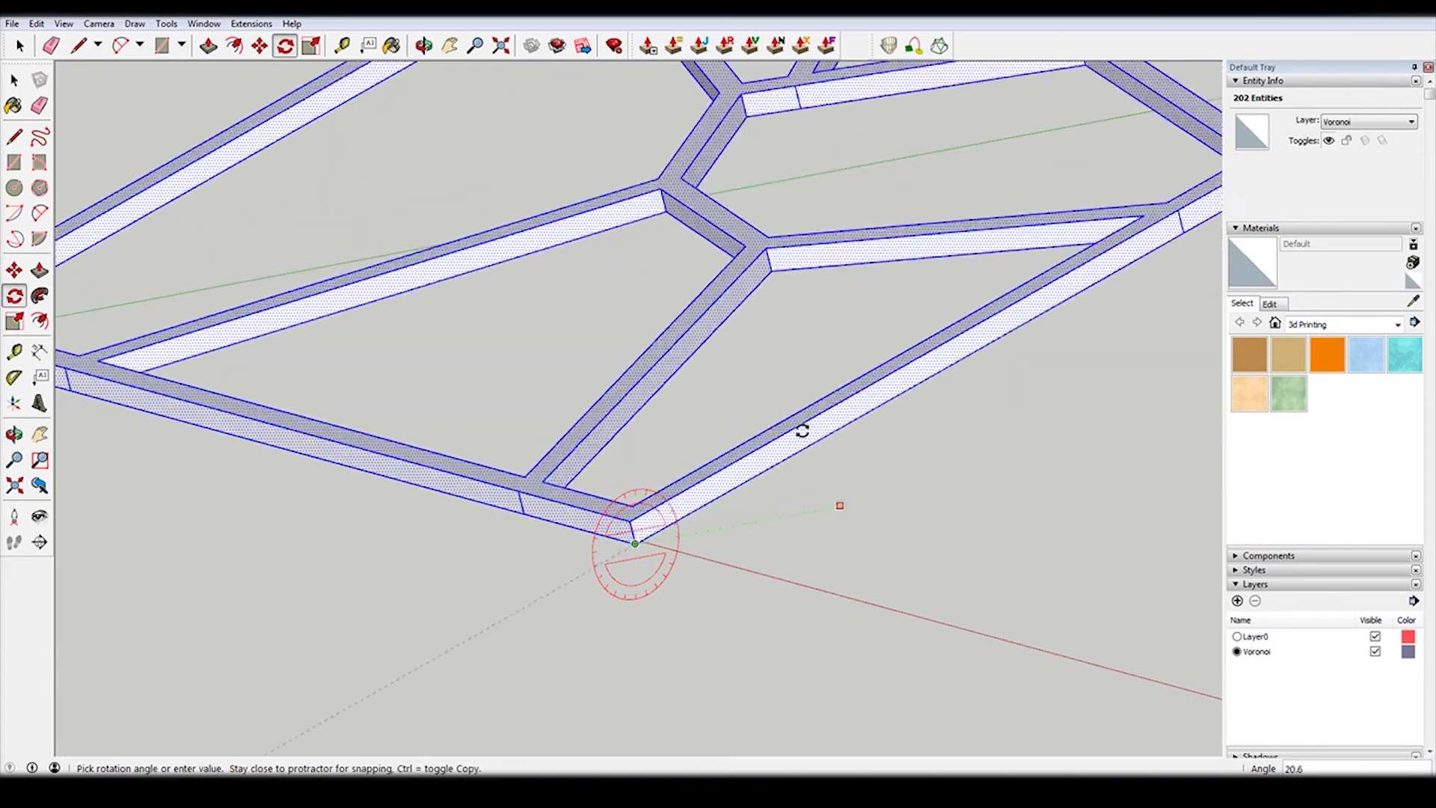
{"action": "scroll", "coordinate": [700, 383], "scroll_direction": "down", "scroll_amount": 2}
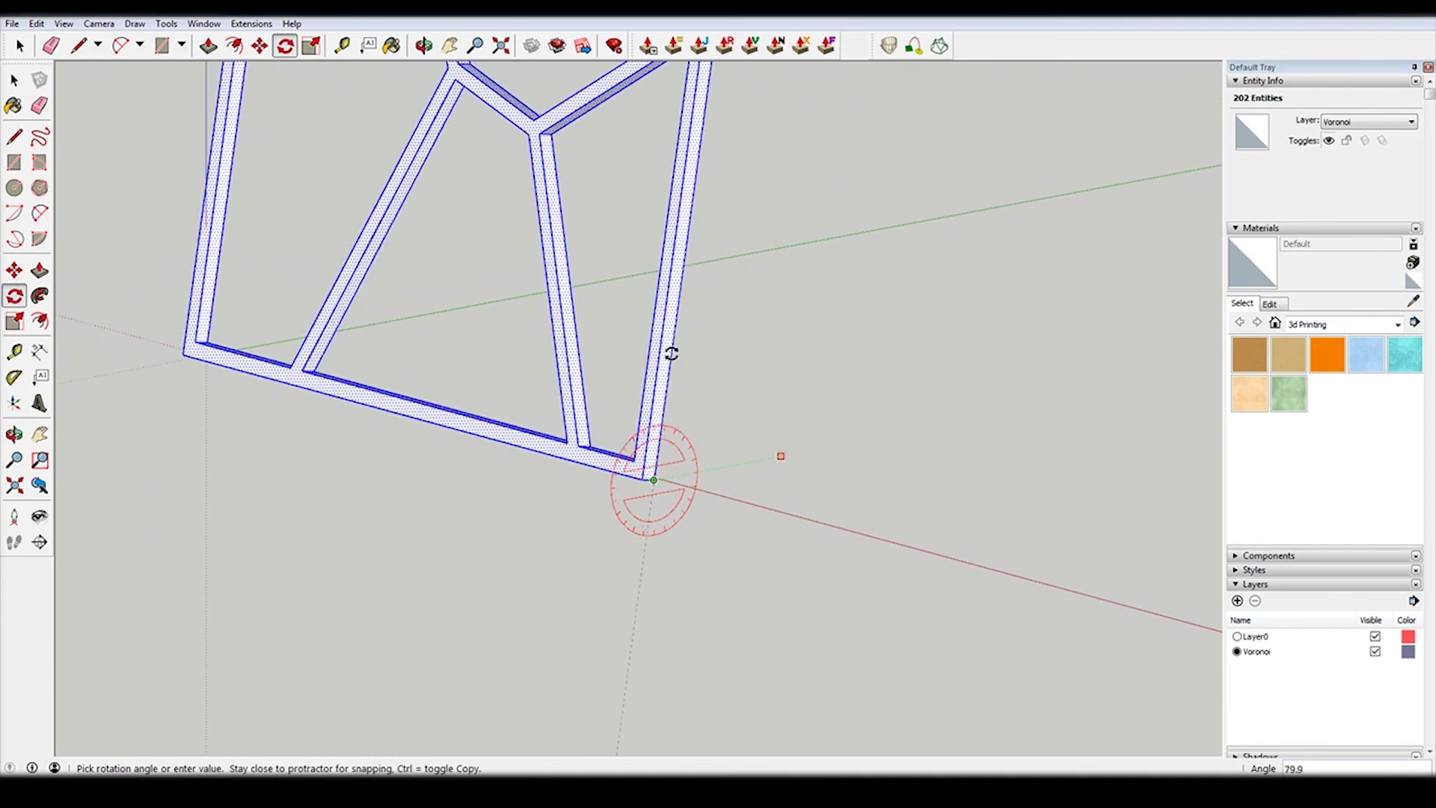
{"action": "left_click", "coordinate": [670, 353]}
{"action": "middle_click_drag", "start_coordinate": [708, 323], "coordinate": [773, 413]}
Switch the camera to Perspective and orbit around the upright frame.
{"action": "left_click", "coordinate": [99, 23]}
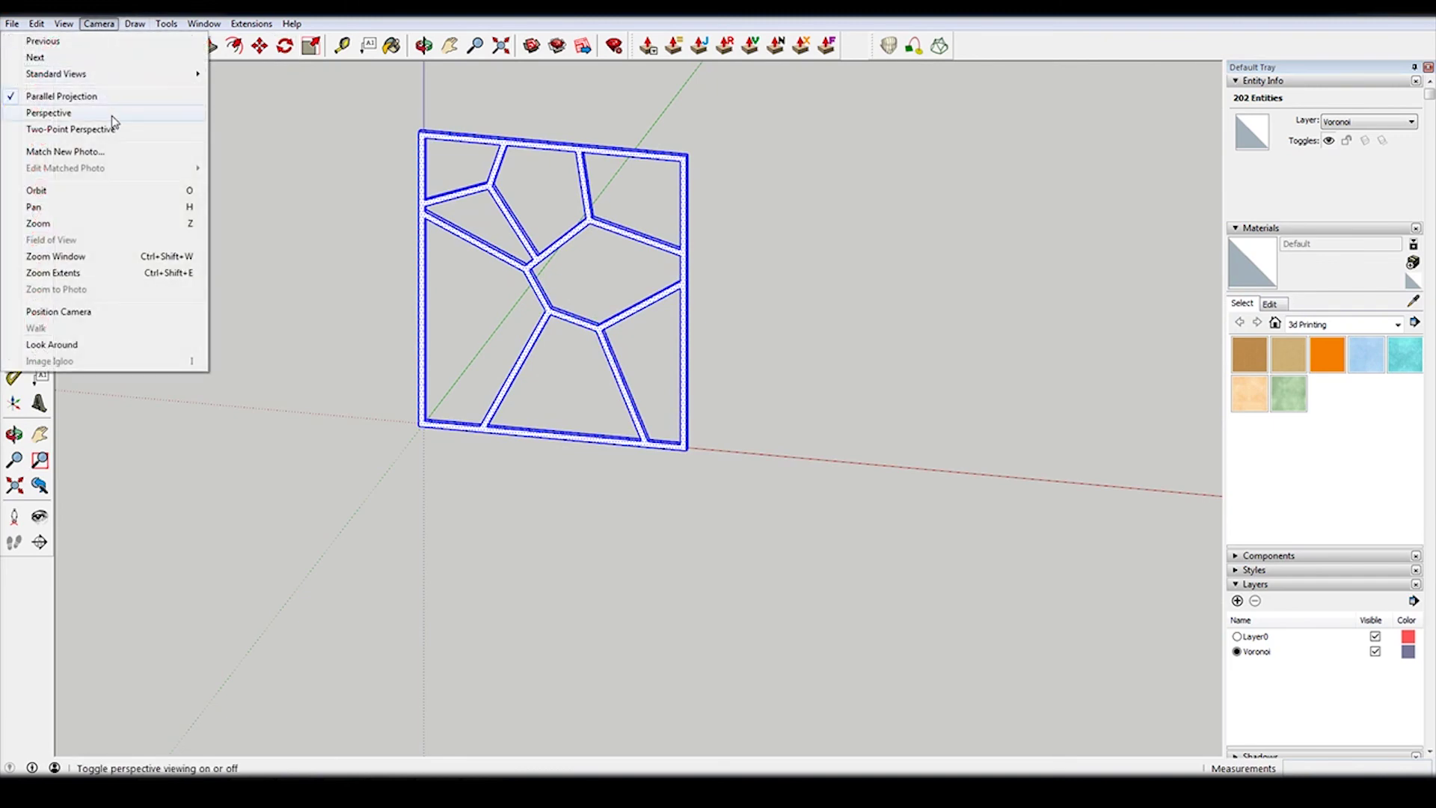
{"action": "left_click", "coordinate": [49, 111]}
{"action": "key", "text": "space"}
{"action": "middle_click_drag", "start_coordinate": [378, 261], "coordinate": [689, 305]}
{"action": "scroll", "coordinate": [461, 247], "scroll_direction": "down", "scroll_amount": 3}
{"action": "middle_click_drag", "start_coordinate": [461, 247], "coordinate": [628, 271]}
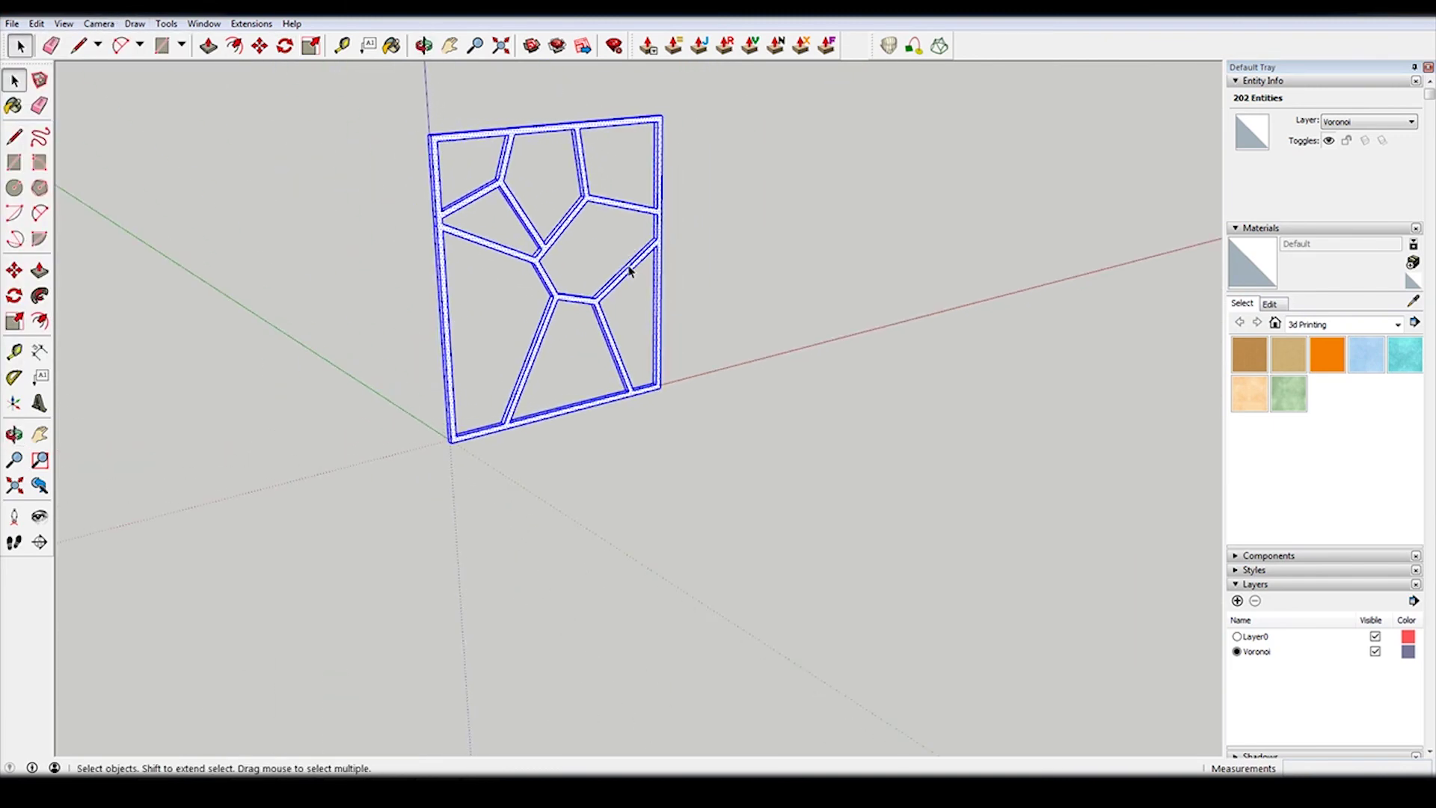
{"action": "left_click", "coordinate": [57, 23]}
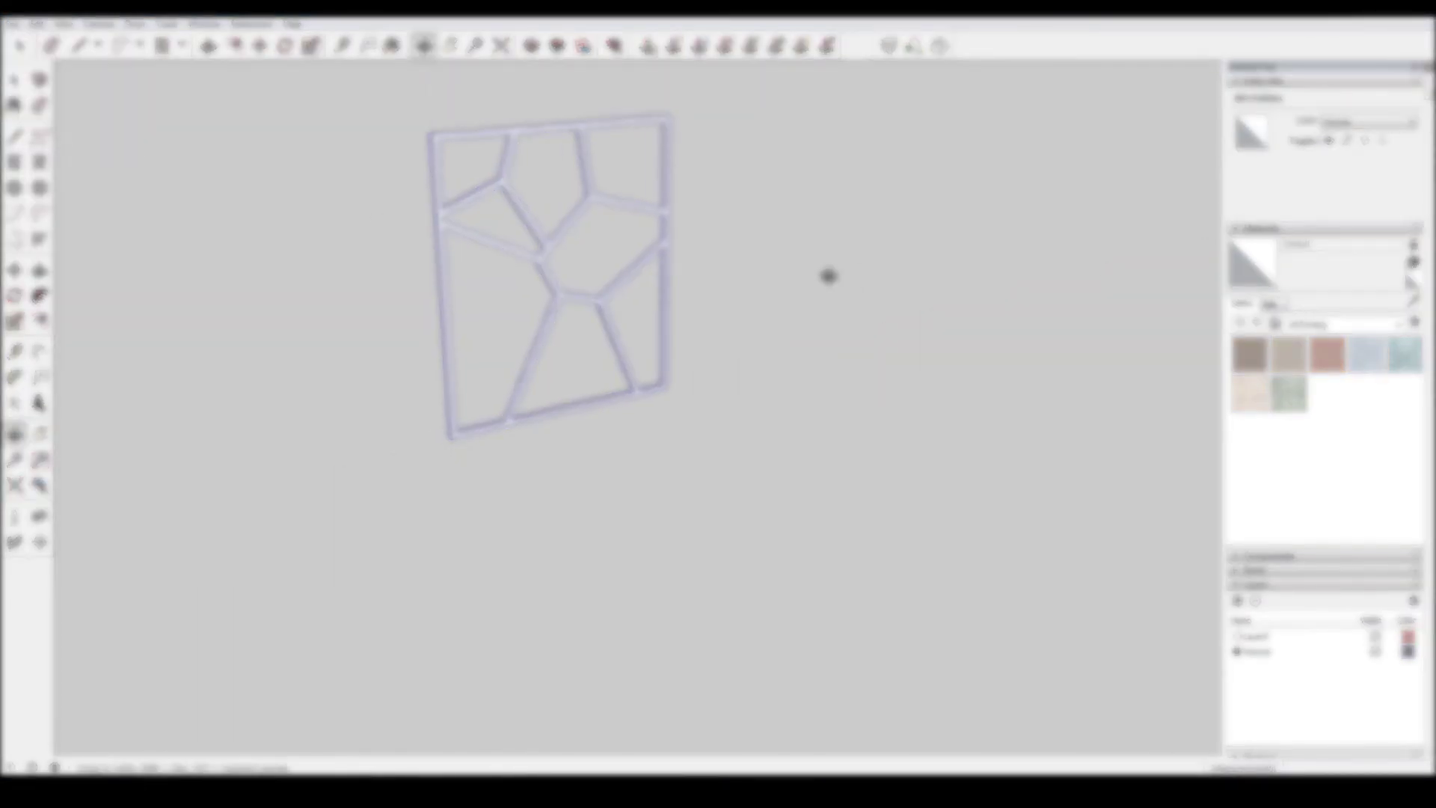
Orbit the upright panel from a front view around to an oblique view.
{"action": "middle_click_drag", "start_coordinate": [827, 272], "coordinate": [939, 337]}
{"action": "middle_click_drag", "start_coordinate": [817, 247], "coordinate": [1017, 254]}
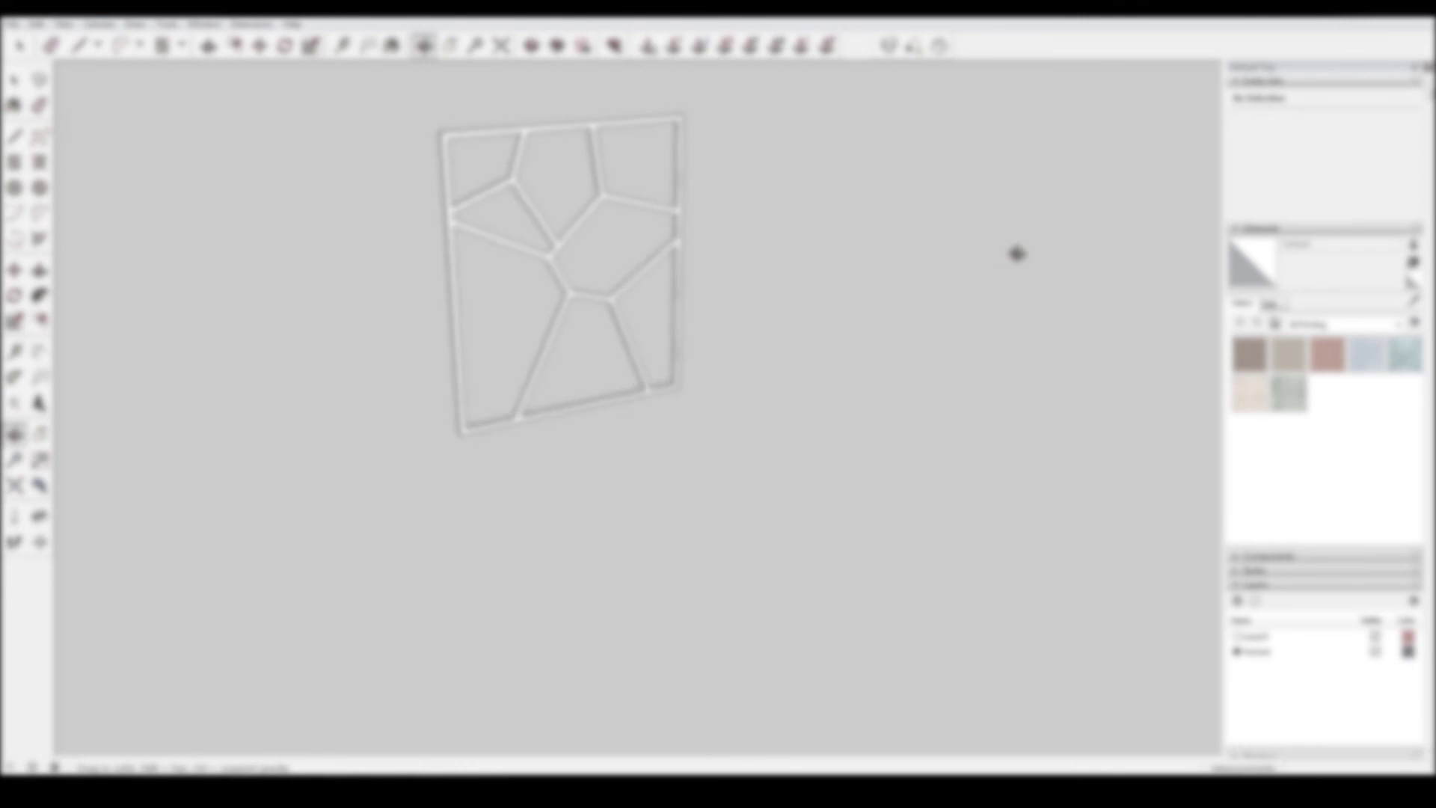
{"action": "scroll", "coordinate": [457, 184], "scroll_direction": "up", "scroll_amount": 3}
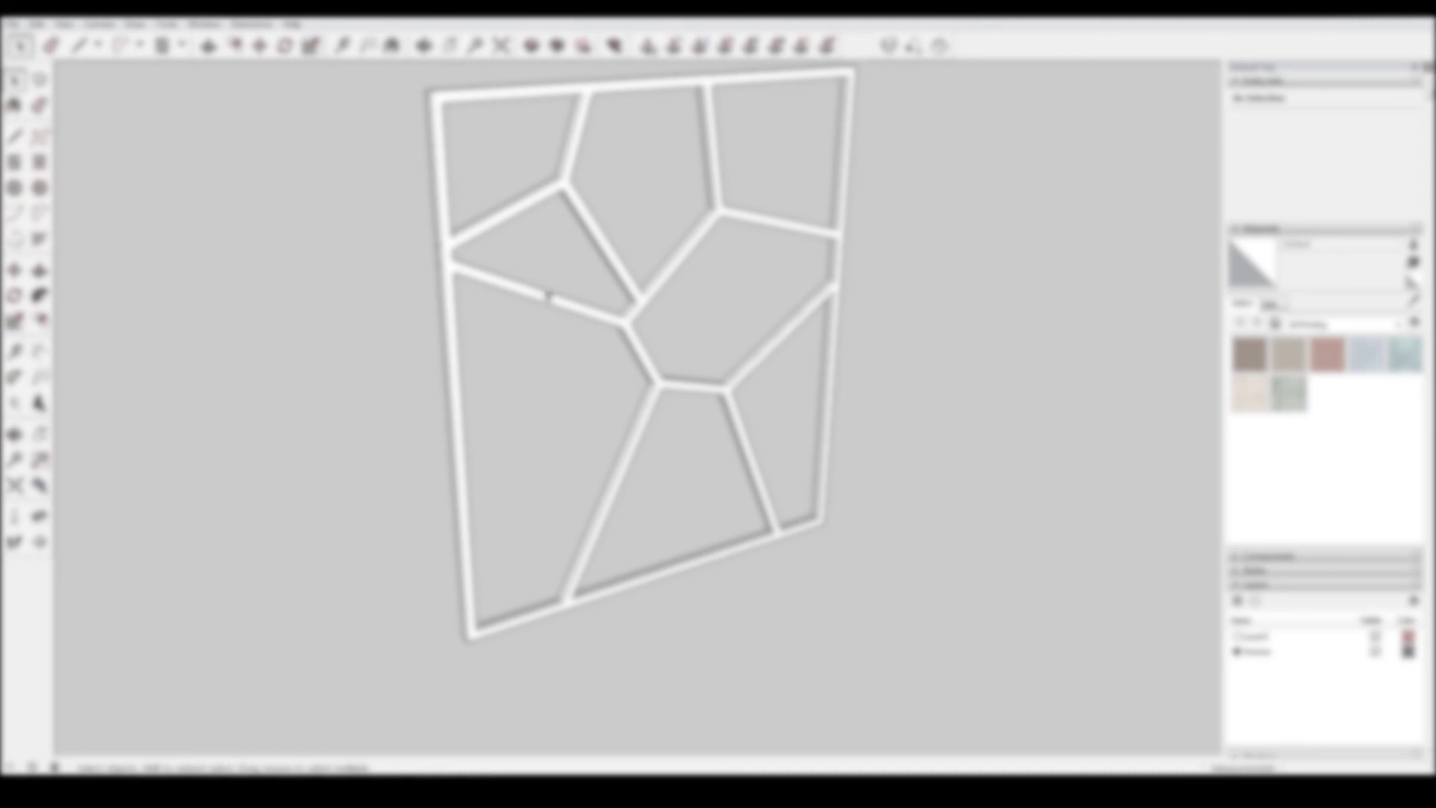
{"action": "middle_click_drag", "start_coordinate": [1057, 478], "coordinate": [910, 478]}
{"action": "scroll", "coordinate": [890, 464], "scroll_direction": "down", "scroll_amount": 3}
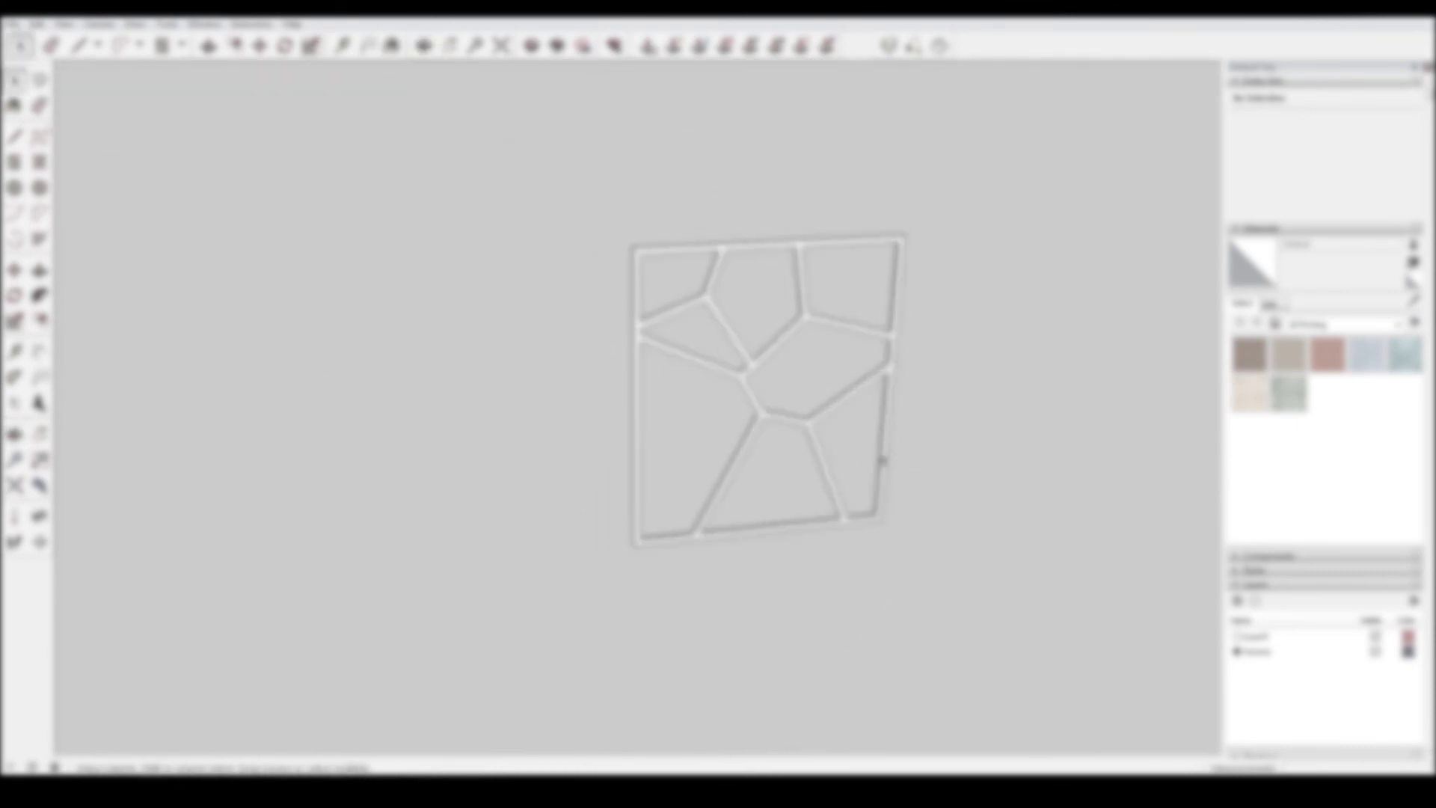
Turn on Shadows and orbit so the lattice's cast shadow shows on the ground.
{"action": "left_click", "coordinate": [64, 24]}
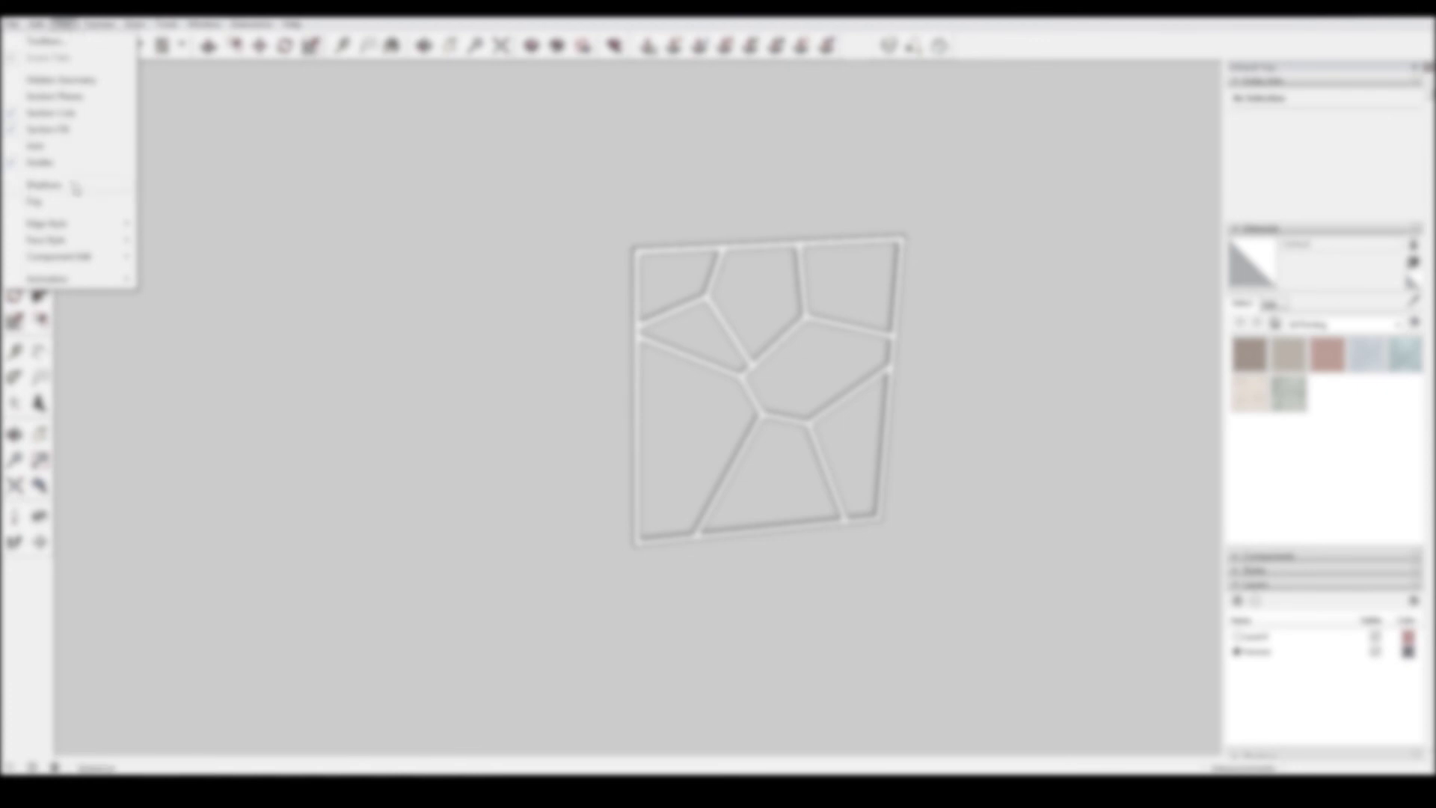
{"action": "left_click", "coordinate": [74, 186]}
{"action": "middle_click_drag", "start_coordinate": [369, 292], "coordinate": [718, 449]}
{"action": "scroll", "coordinate": [651, 407], "scroll_direction": "up", "scroll_amount": 6}
{"action": "scroll", "coordinate": [656, 427], "scroll_direction": "down", "scroll_amount": 2}
{"action": "key", "text": "space"}
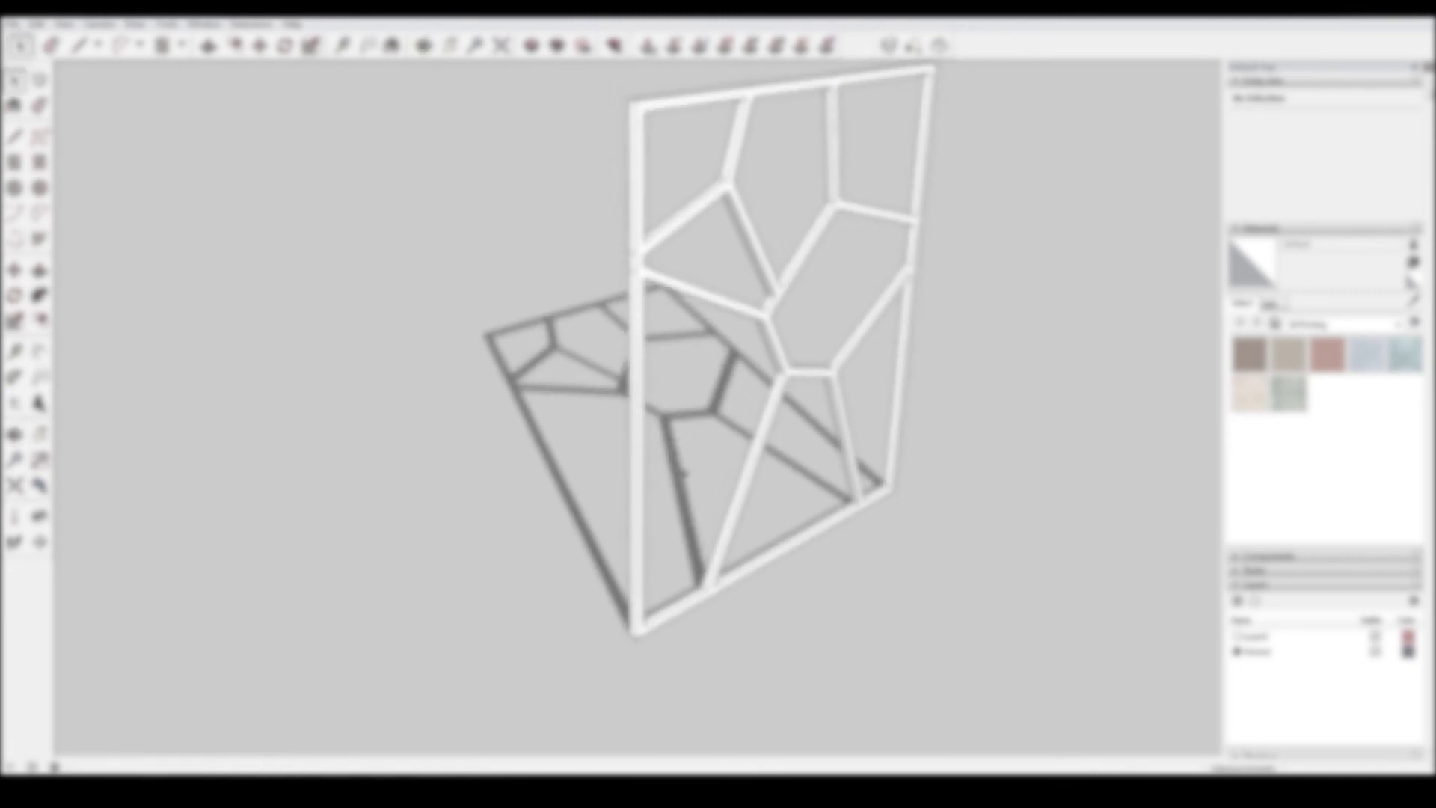
{"action": "scroll", "coordinate": [795, 501], "scroll_direction": "down", "scroll_amount": 2}
{"action": "middle_click_drag", "start_coordinate": [795, 501], "coordinate": [808, 530]}
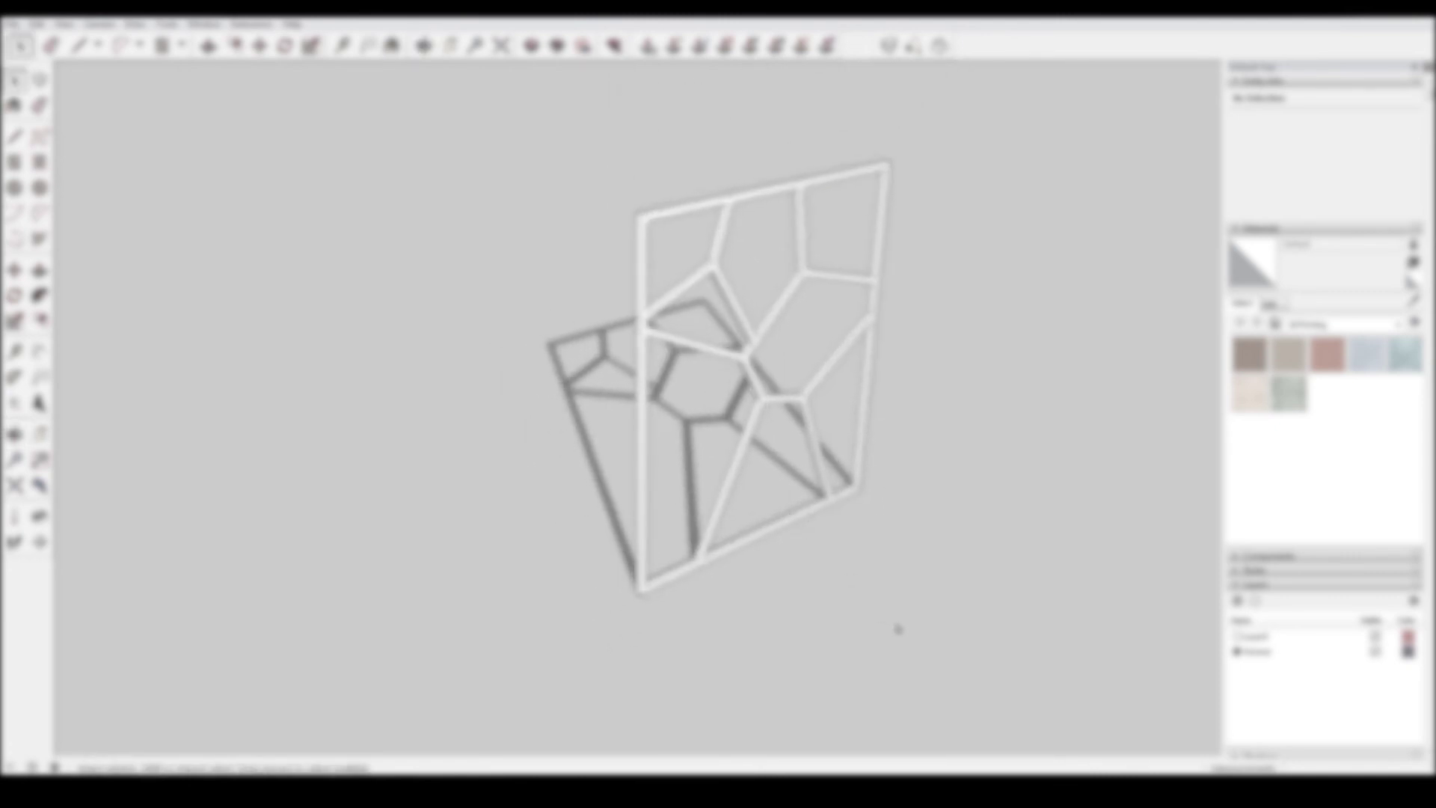